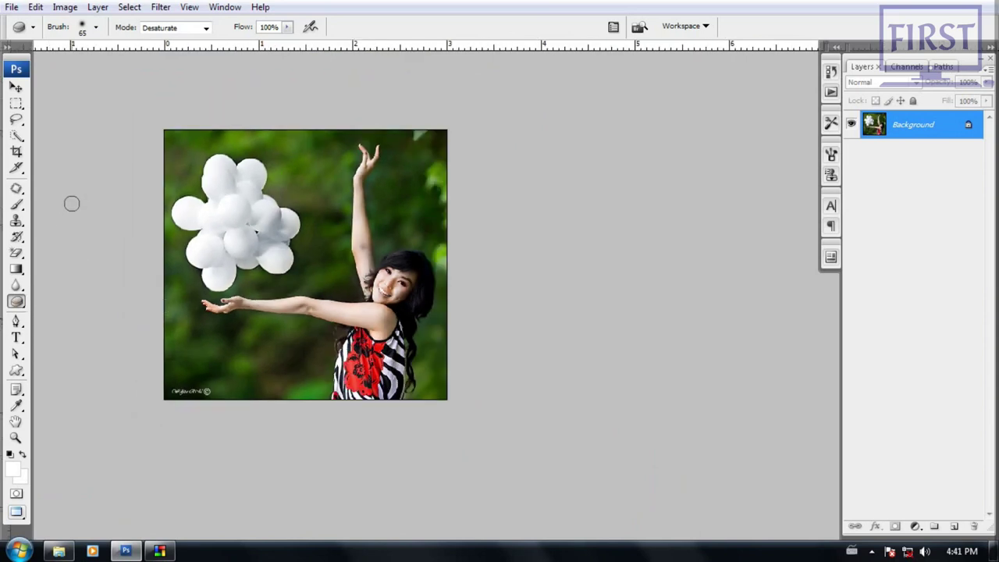
# Step: Browse the Type and shape tools in the toolbox, then zoom out
pyautogui.click(16, 338)
pyautogui.click(16, 338)
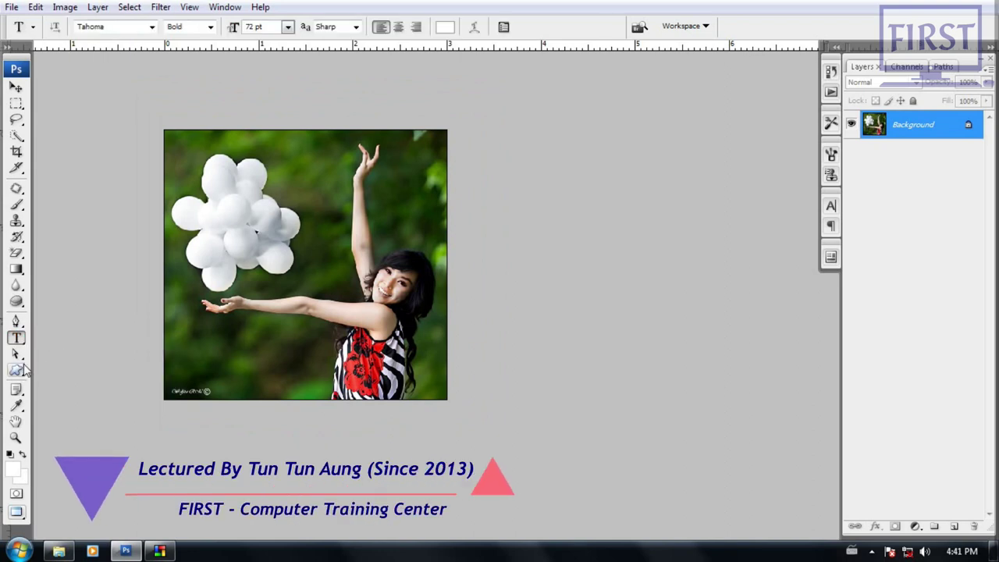
pyautogui.click(22, 367)
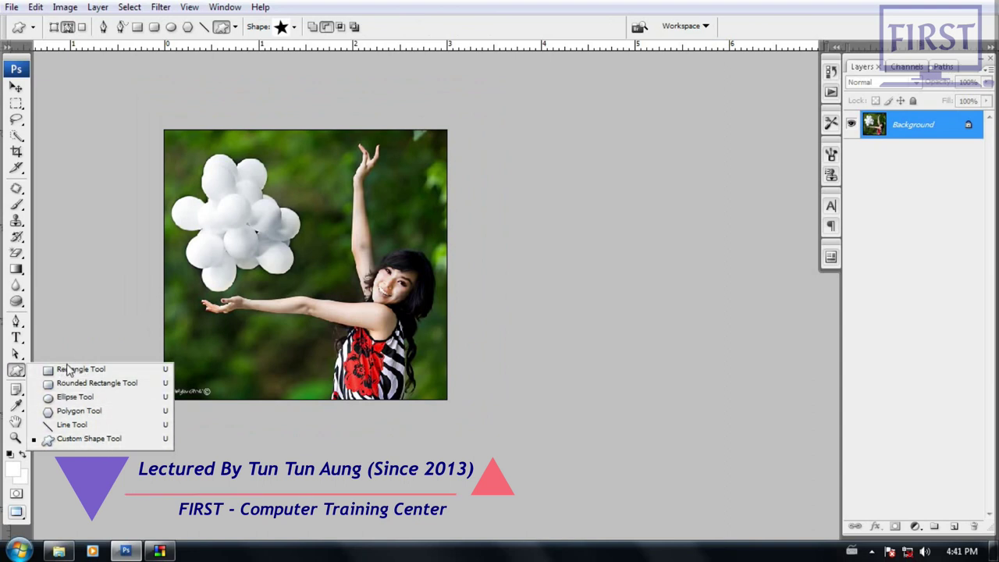
pyautogui.press('Escape')
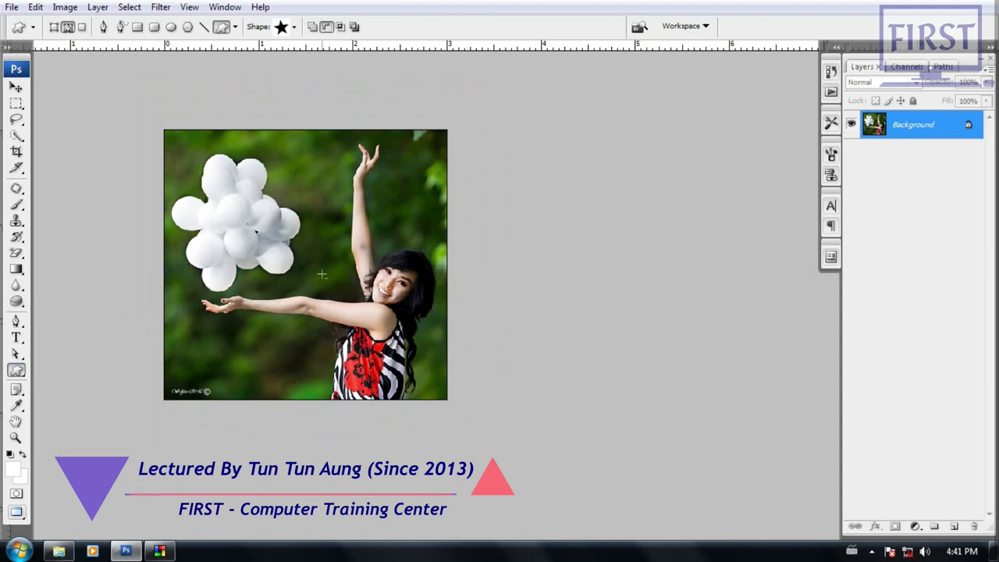
pyautogui.hotkey('ctrl', '-')
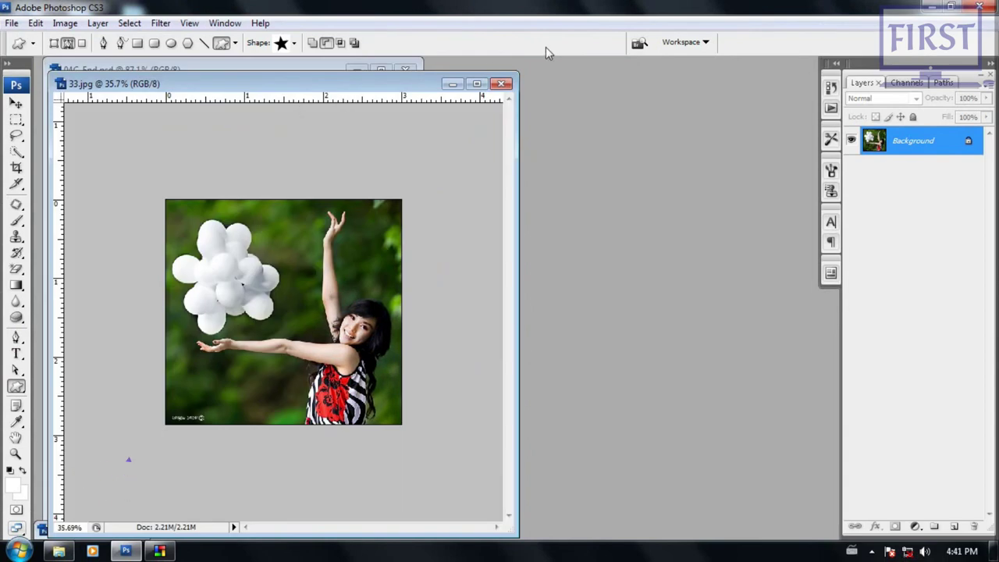
# Step: Close 33.jpg and 04C_End.psd without saving their changes
pyautogui.click(504, 84)
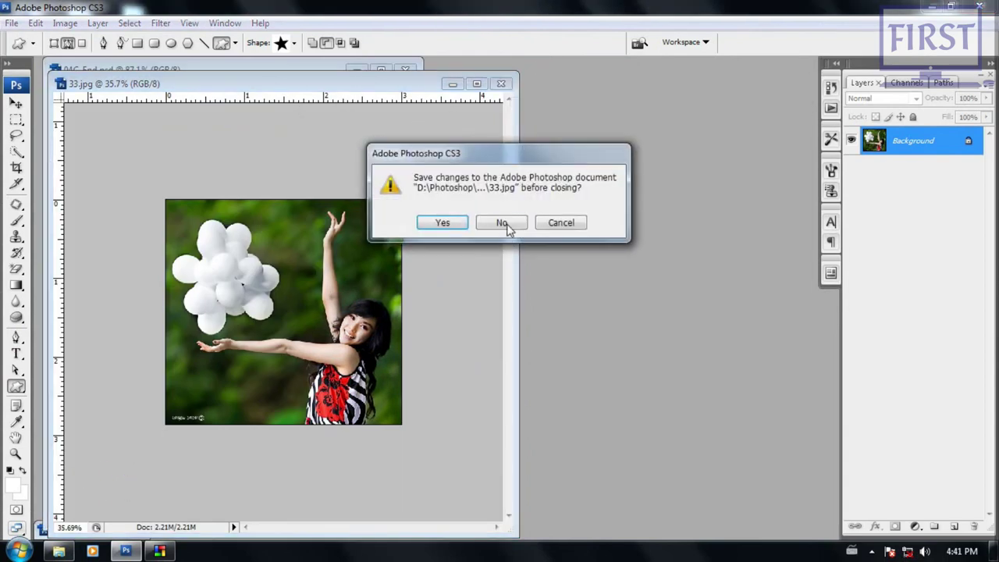
pyautogui.click(507, 222)
pyautogui.click(410, 73)
pyautogui.click(511, 220)
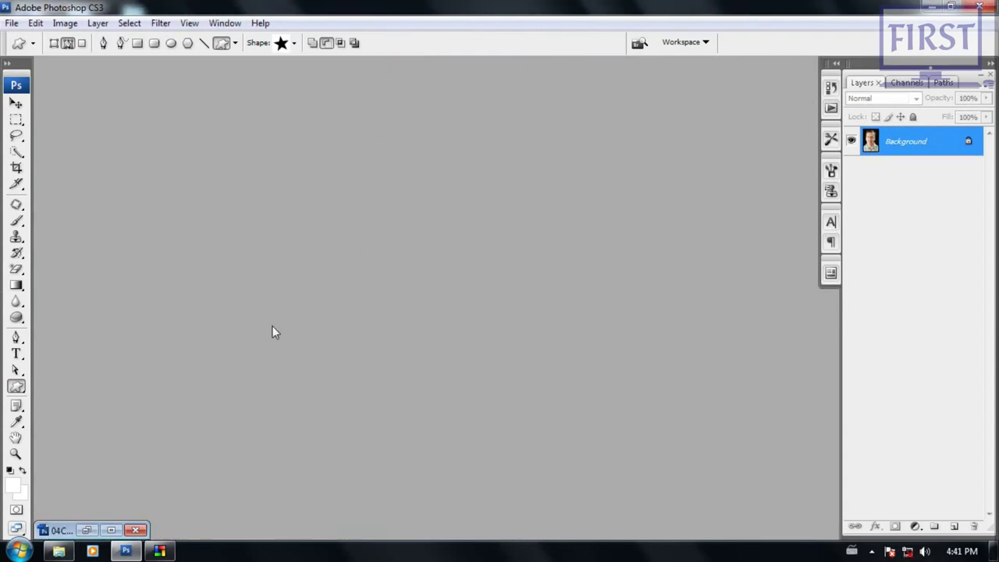
# Step: Create a new document from the Landscape 4 x 6 preset at 300 pixels/inch
pyautogui.moveTo(17, 386); pyautogui.dragTo(67, 394)
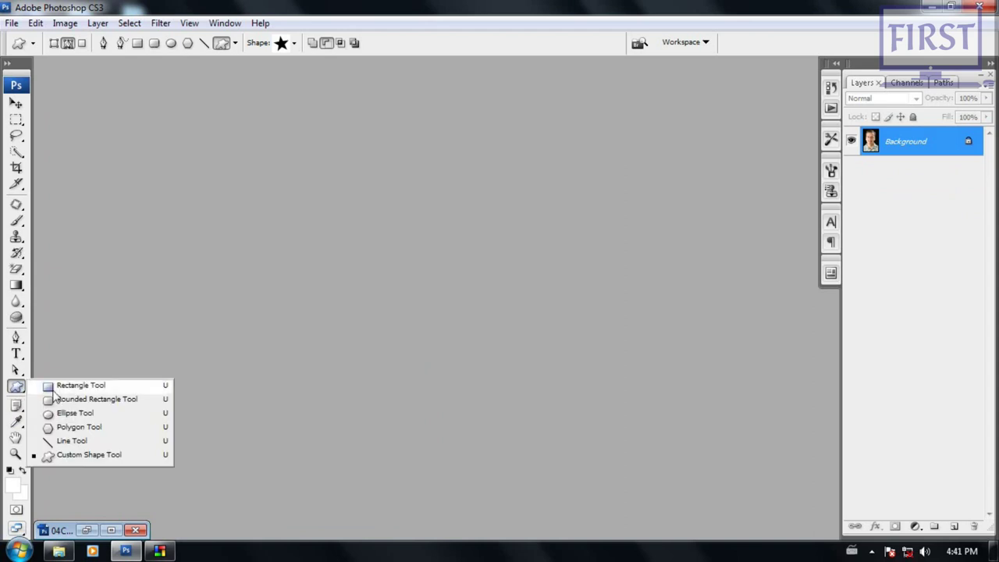
pyautogui.click(276, 281)
pyautogui.click(12, 22)
pyautogui.click(34, 37)
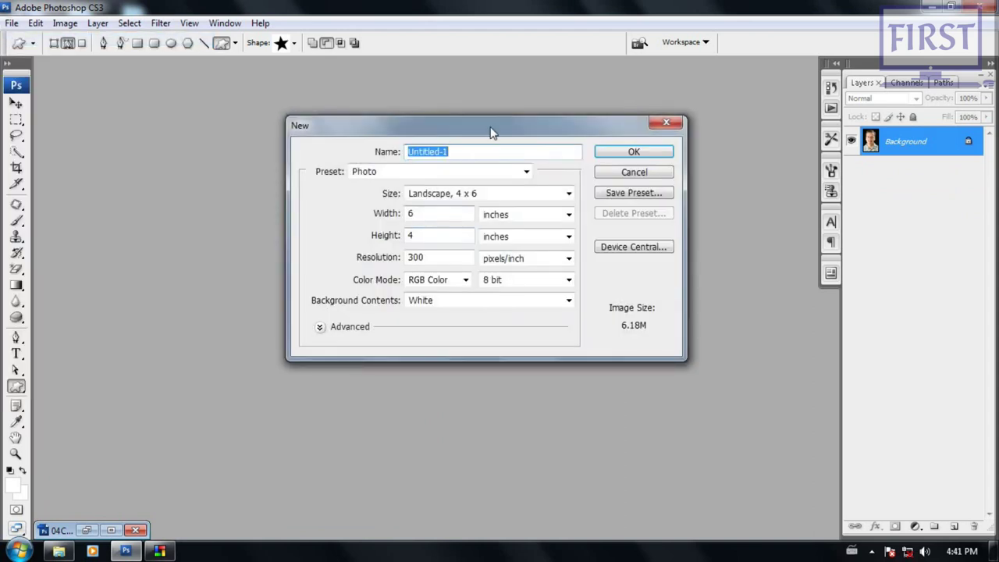
pyautogui.moveTo(491, 130); pyautogui.dragTo(446, 134)
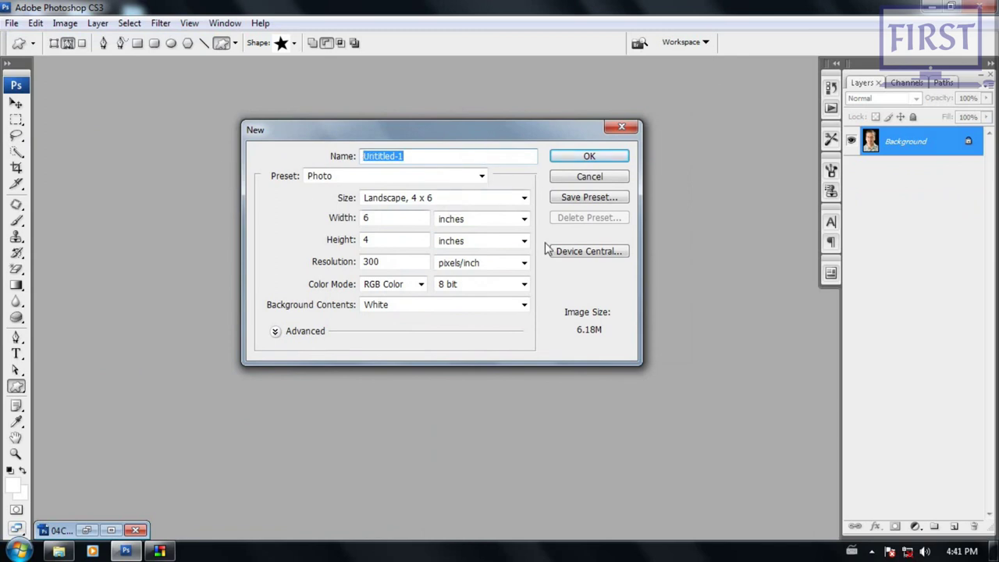
pyautogui.click(524, 199)
pyautogui.click(398, 224)
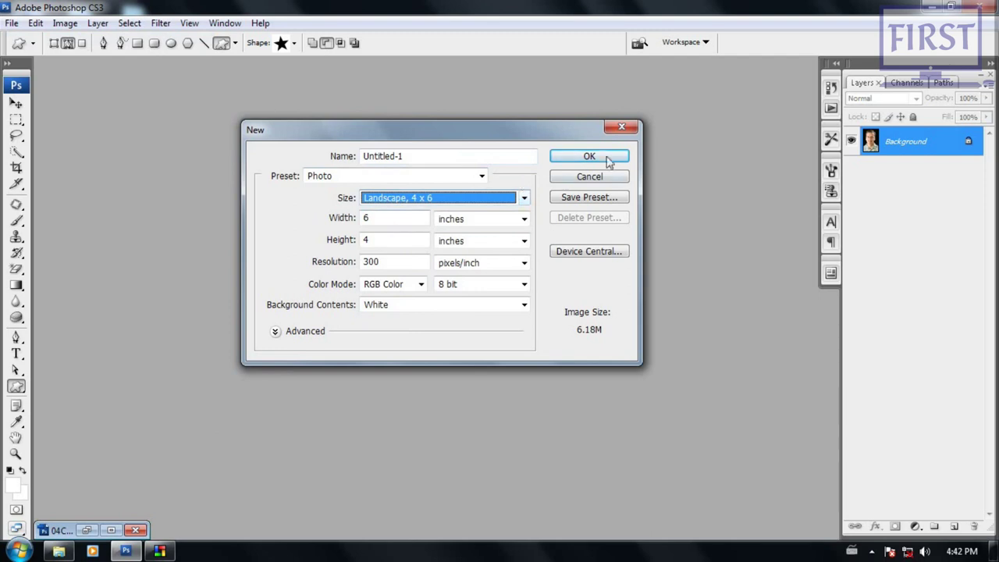
pyautogui.click(612, 157)
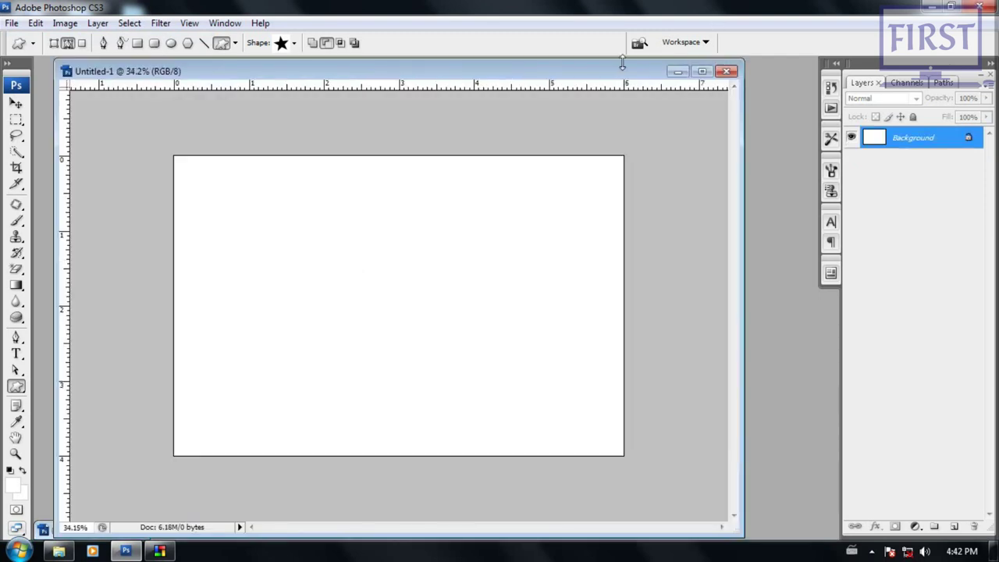
# Step: Cycle through the Rectangle, Polygon and Ellipse tools, ending on Rectangle in Paths mode
pyautogui.rightClick(20, 388)
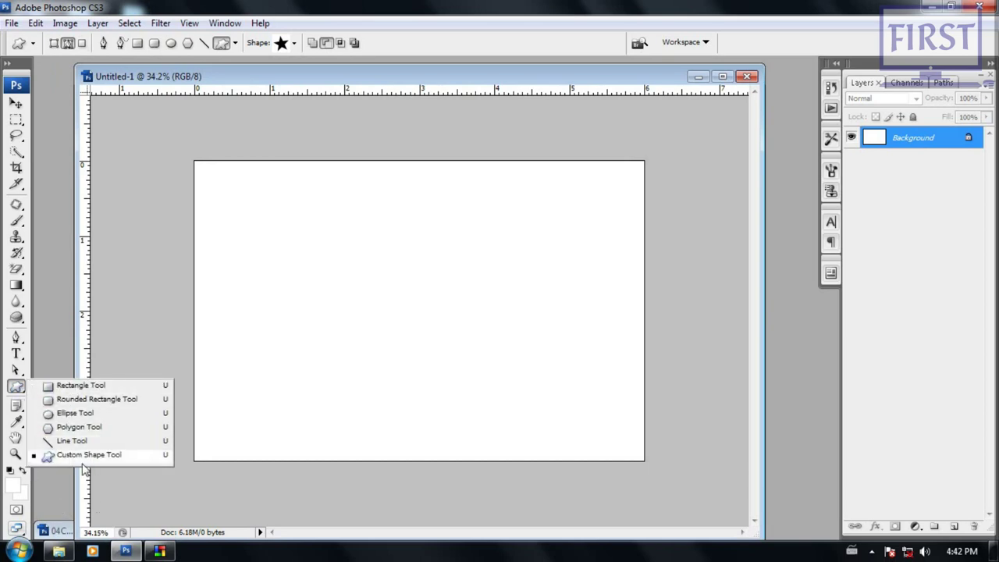
pyautogui.click(54, 385)
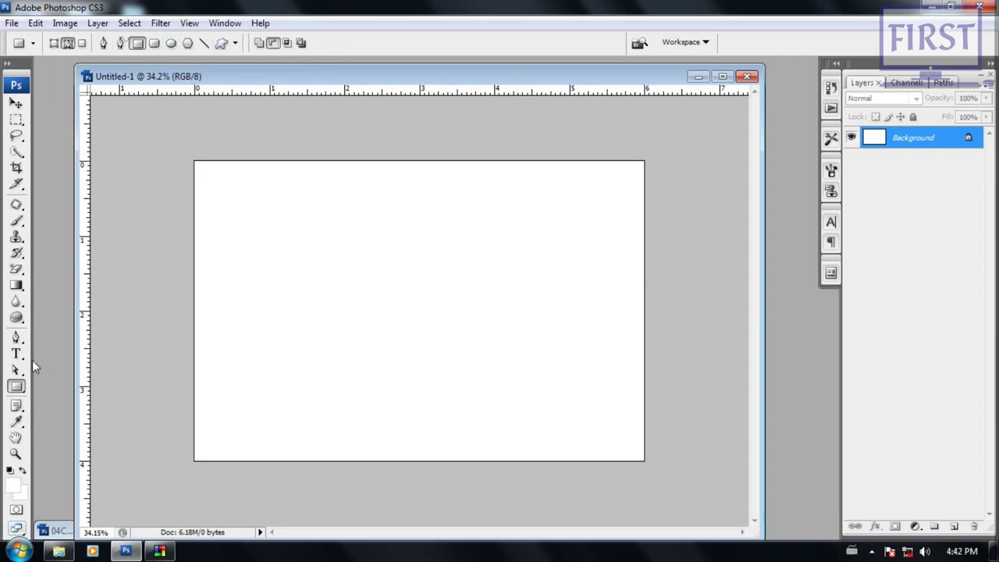
pyautogui.rightClick(16, 386)
pyautogui.click(72, 428)
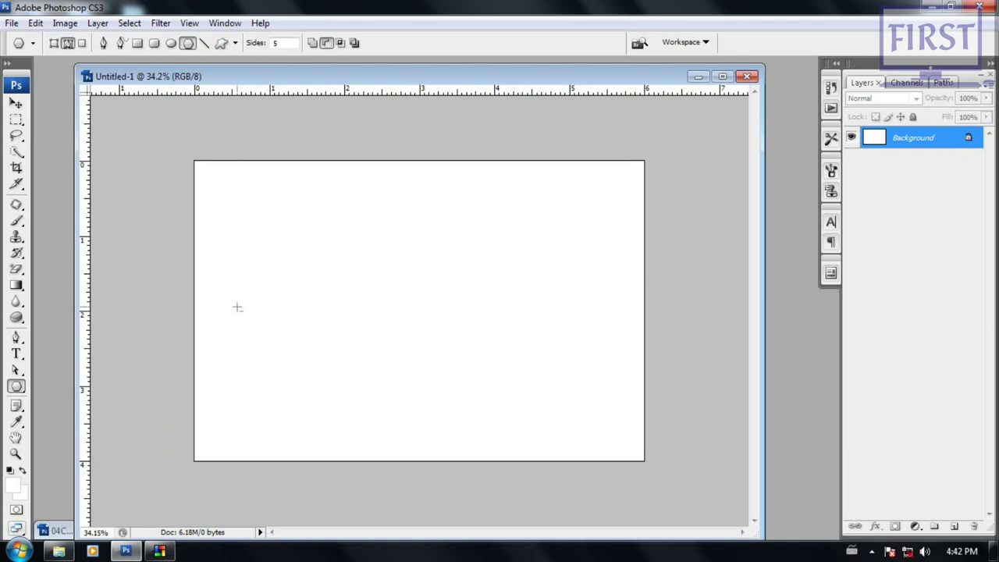
pyautogui.rightClick(18, 387)
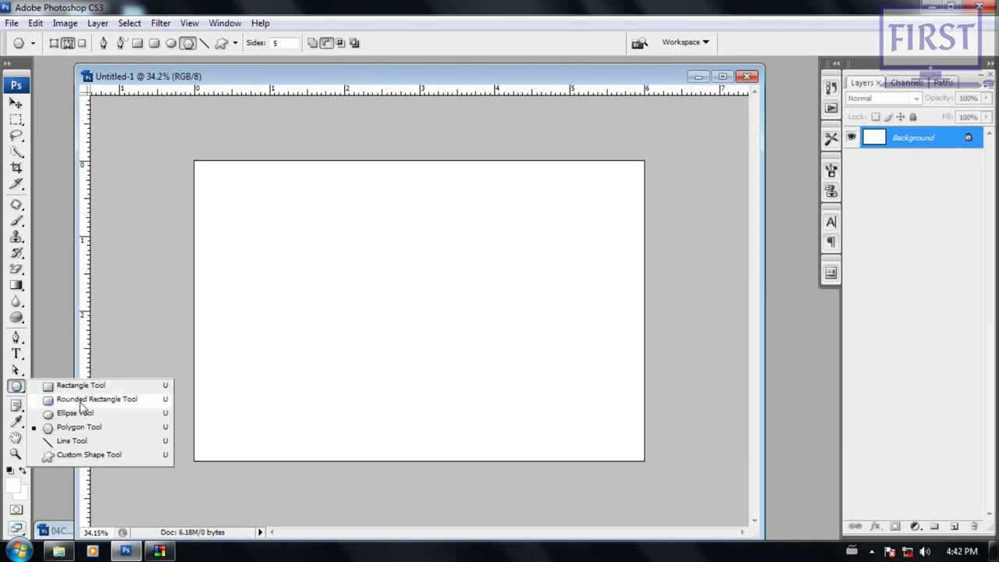
pyautogui.click(80, 428)
pyautogui.rightClick(22, 386)
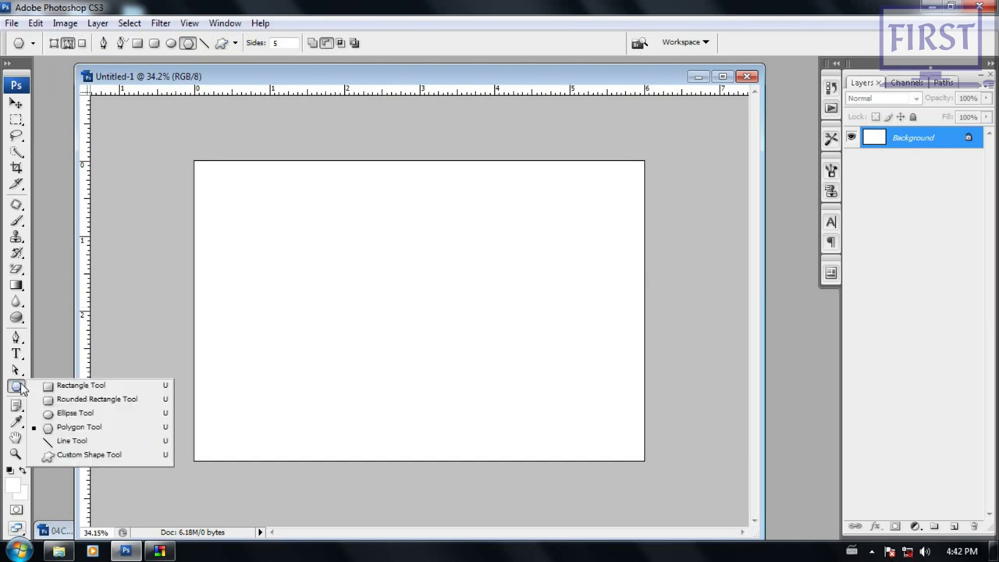
pyautogui.click(69, 415)
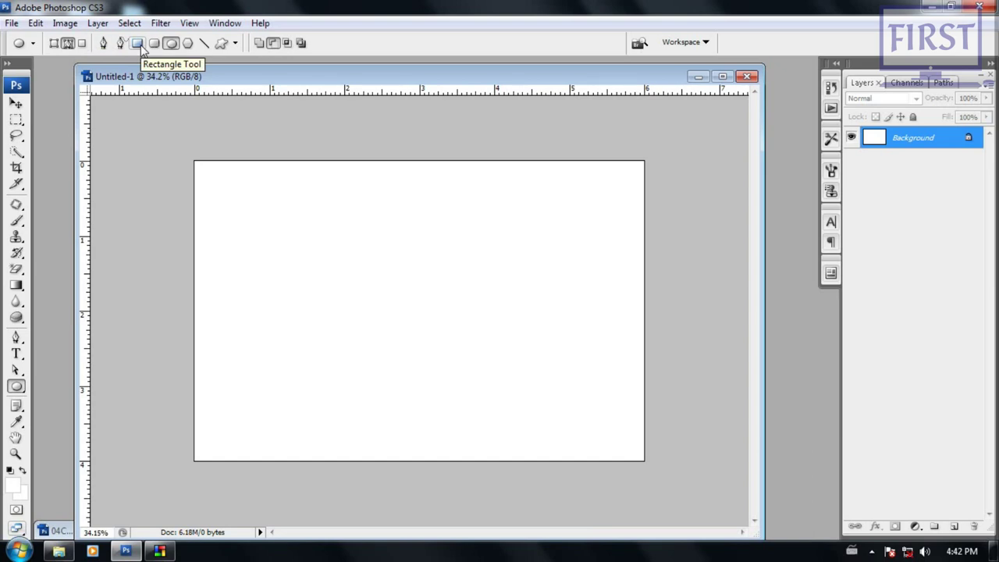
pyautogui.click(137, 43)
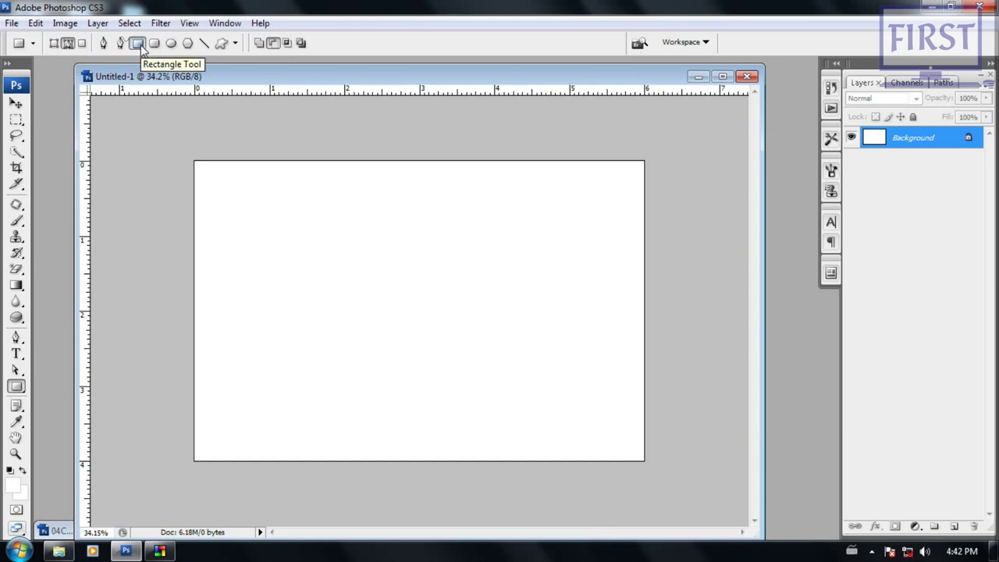
pyautogui.click(67, 44)
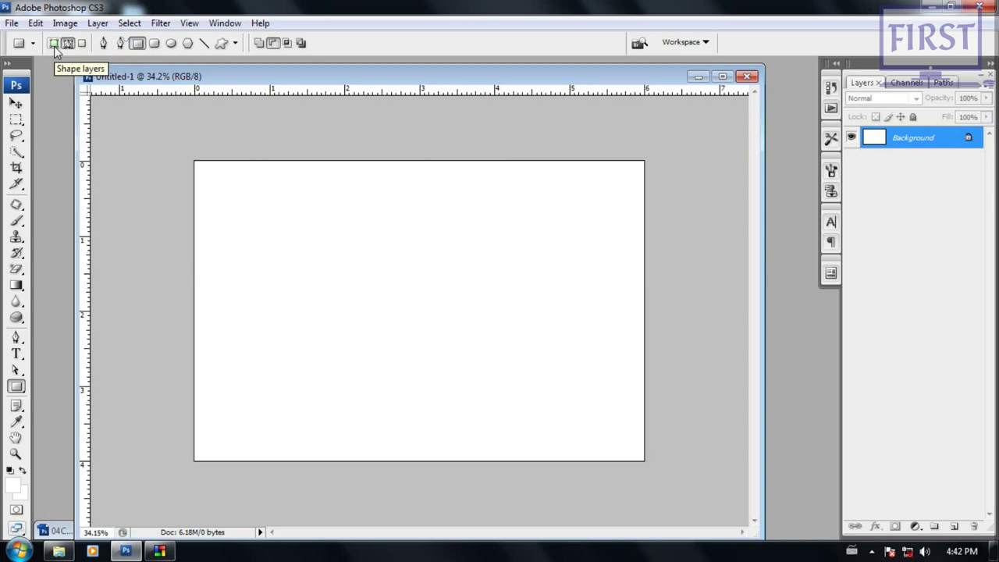
# Step: Draw a black shape-layer square and delete its layer, then draw and undo a path square
pyautogui.click(54, 44)
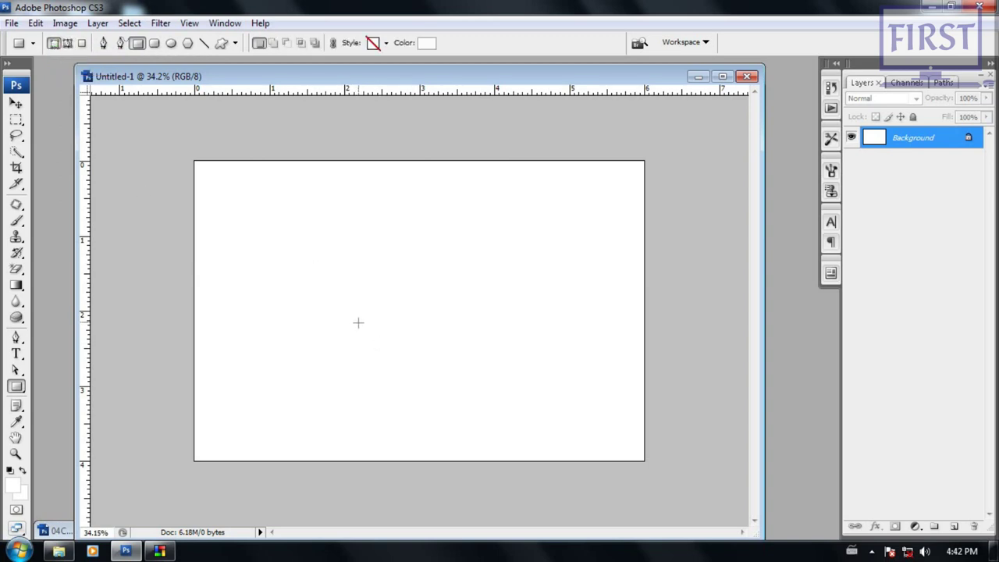
pyautogui.press('d')
pyautogui.moveTo(309, 241); pyautogui.dragTo(431, 363)
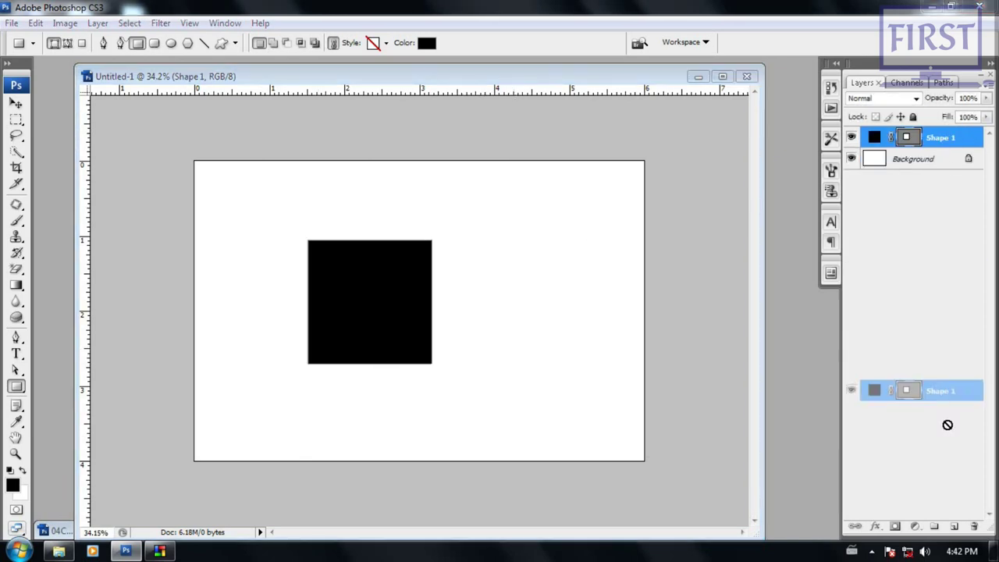
pyautogui.moveTo(935, 139); pyautogui.dragTo(974, 526)
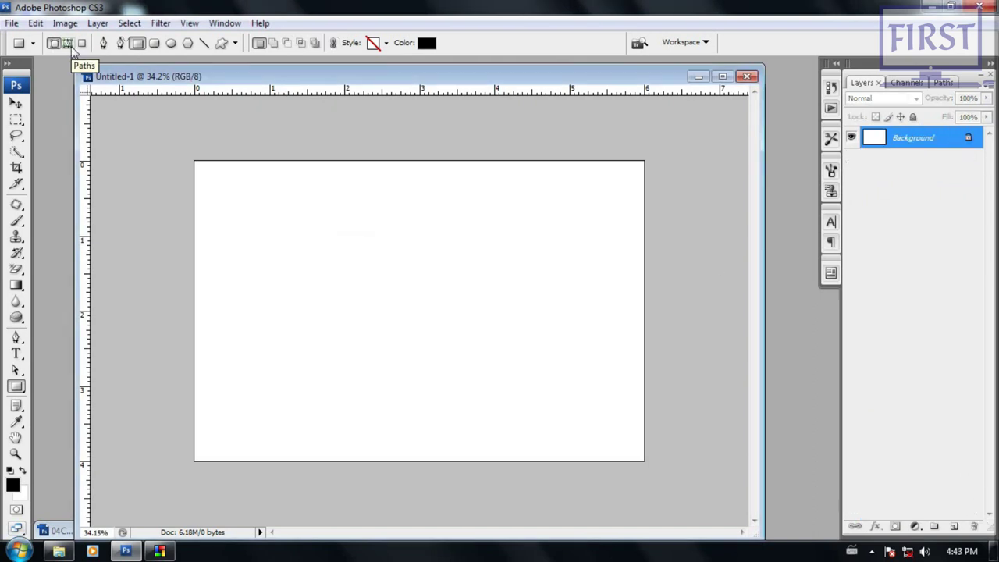
pyautogui.click(69, 45)
pyautogui.moveTo(303, 232); pyautogui.dragTo(465, 393)
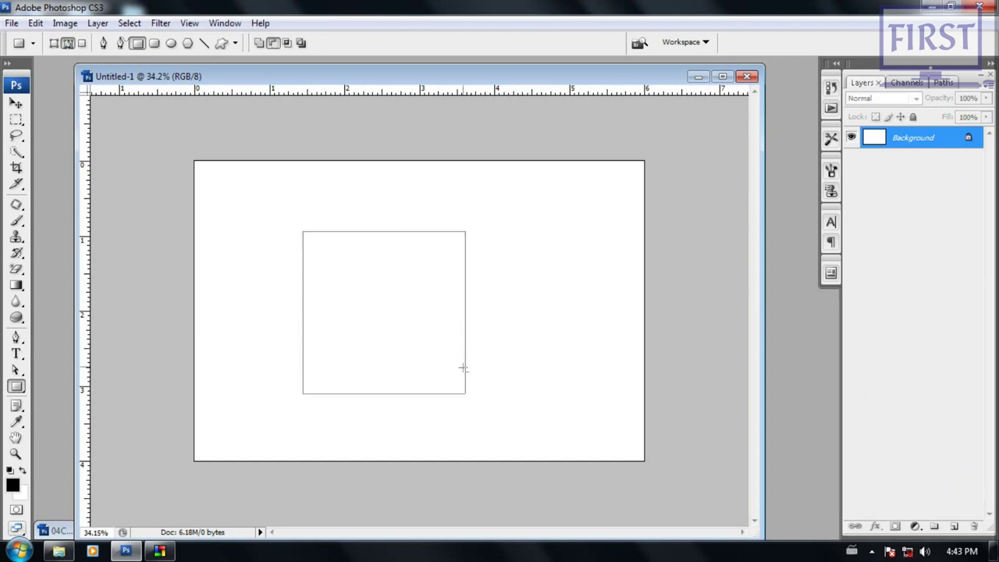
pyautogui.hotkey('ctrl', 'z')
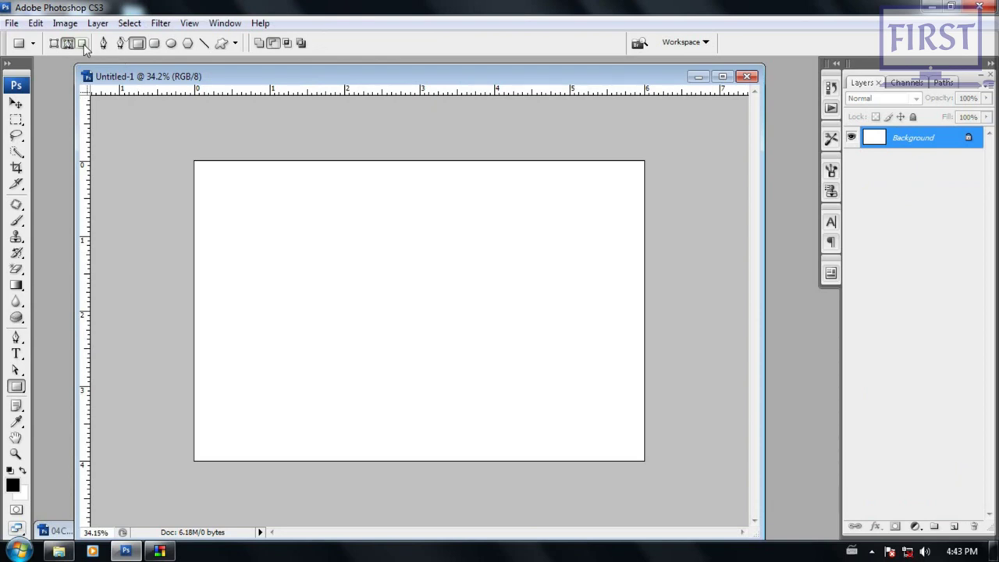
# Step: Paint eight black Fill Pixels squares, clear them all, and return to Shape Layers mode
pyautogui.click(81, 44)
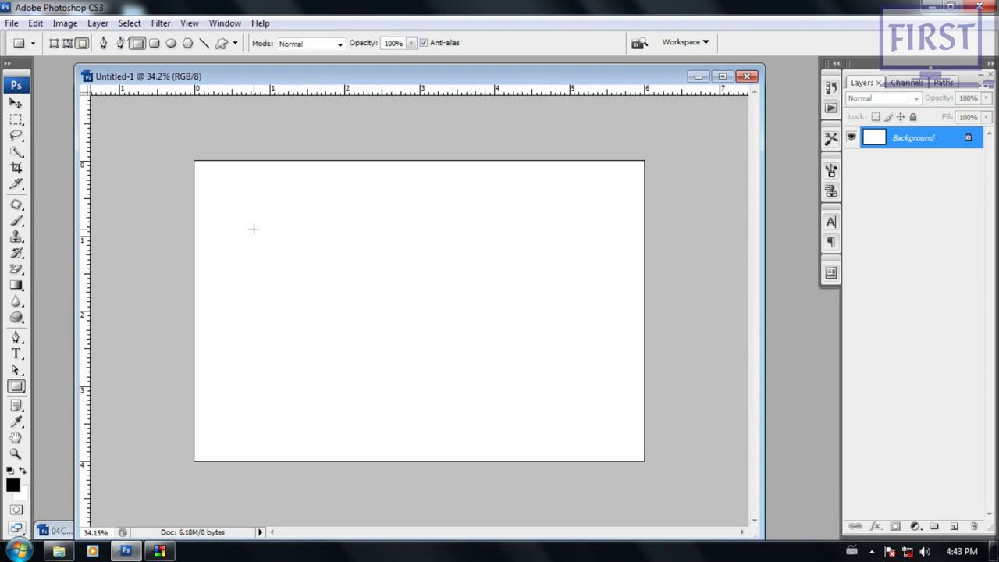
pyautogui.moveTo(254, 229); pyautogui.dragTo(291, 266)
pyautogui.moveTo(352, 227); pyautogui.dragTo(397, 273)
pyautogui.moveTo(451, 223); pyautogui.dragTo(488, 259)
pyautogui.moveTo(545, 236); pyautogui.dragTo(590, 281)
pyautogui.moveTo(479, 326); pyautogui.dragTo(489, 335)
pyautogui.moveTo(286, 352); pyautogui.dragTo(353, 419)
pyautogui.moveTo(447, 396); pyautogui.dragTo(464, 414)
pyautogui.moveTo(539, 377); pyautogui.dragTo(571, 411)
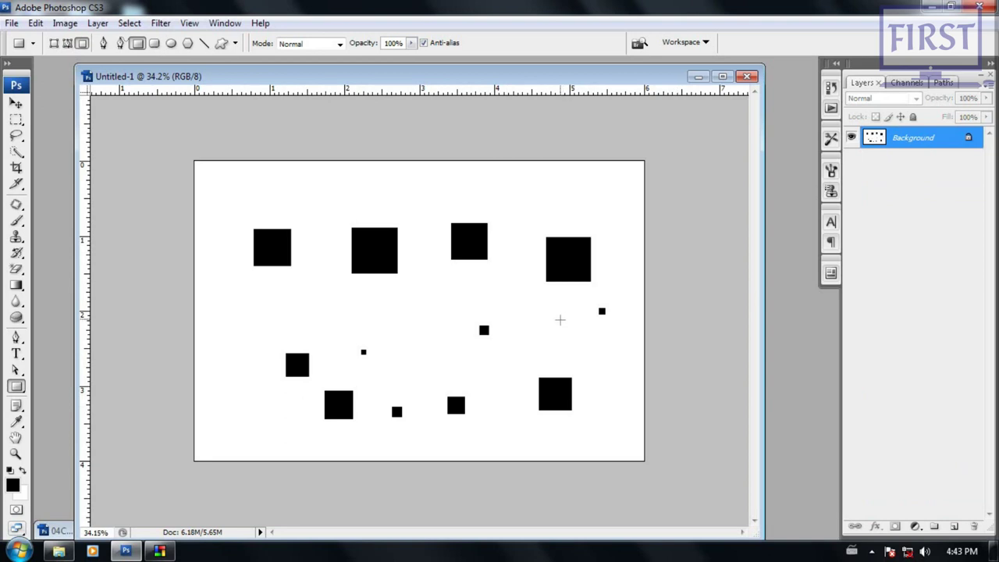
pyautogui.hotkey('ctrl', 'a')
pyautogui.press('Delete')
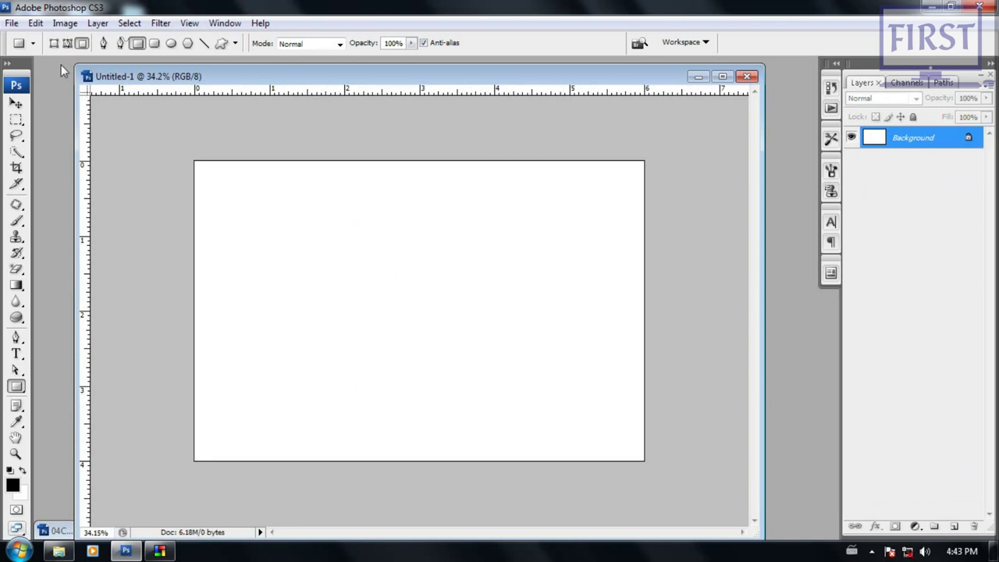
pyautogui.click(53, 44)
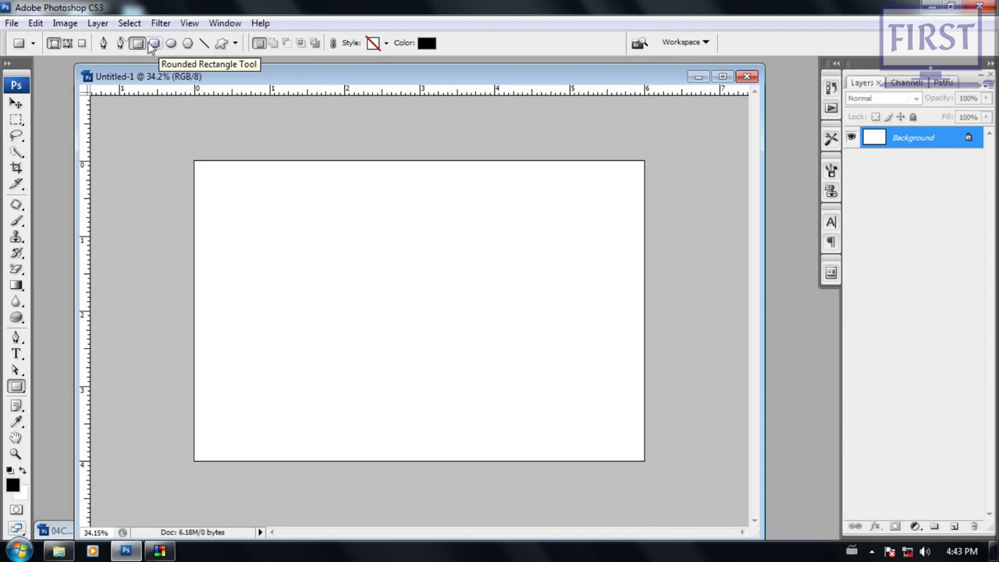
# Step: Try Square, Fixed Size, Proportional and From Center rectangle options, ending Unconstrained without From Center
pyautogui.click(236, 44)
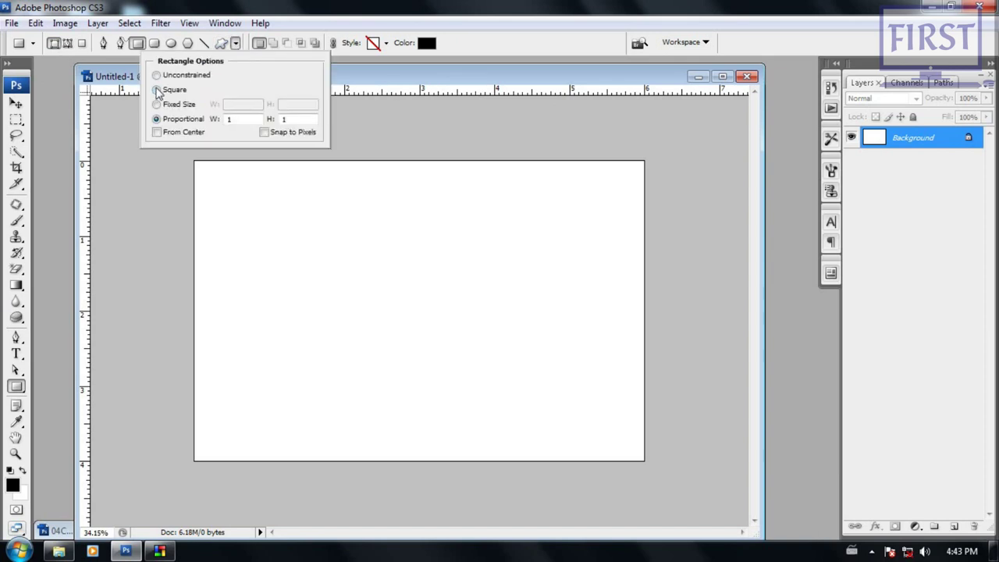
pyautogui.click(170, 75)
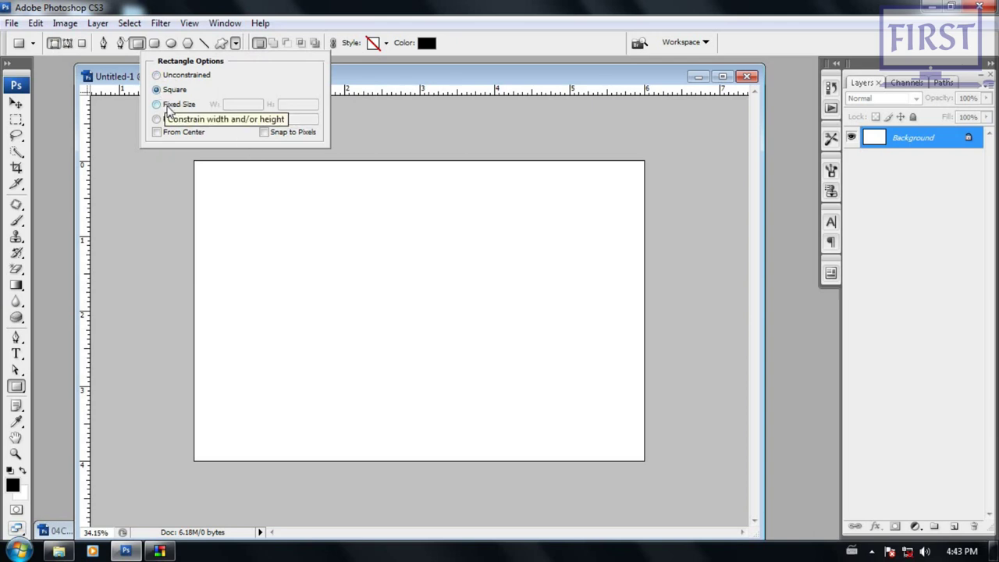
pyautogui.click(169, 107)
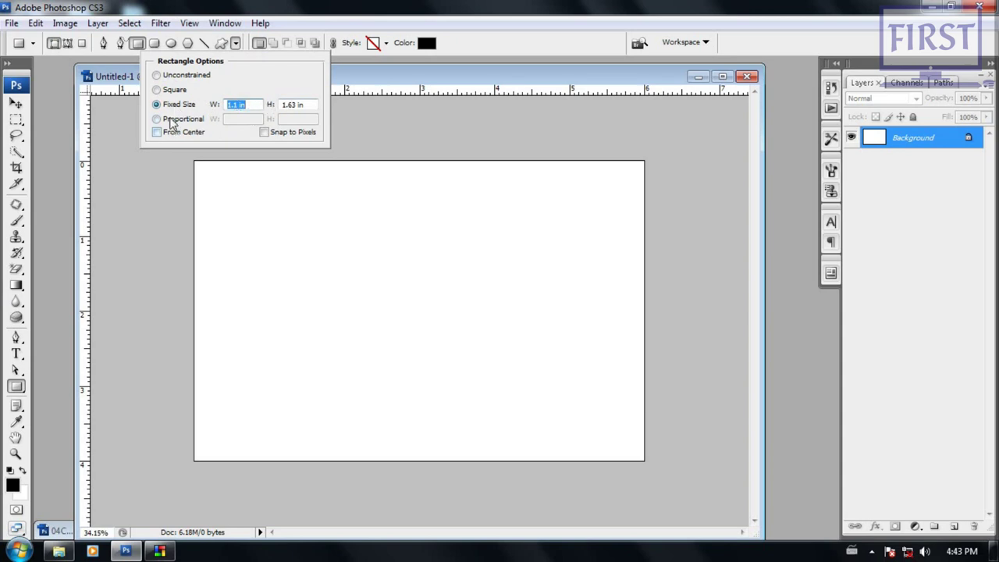
pyautogui.click(174, 118)
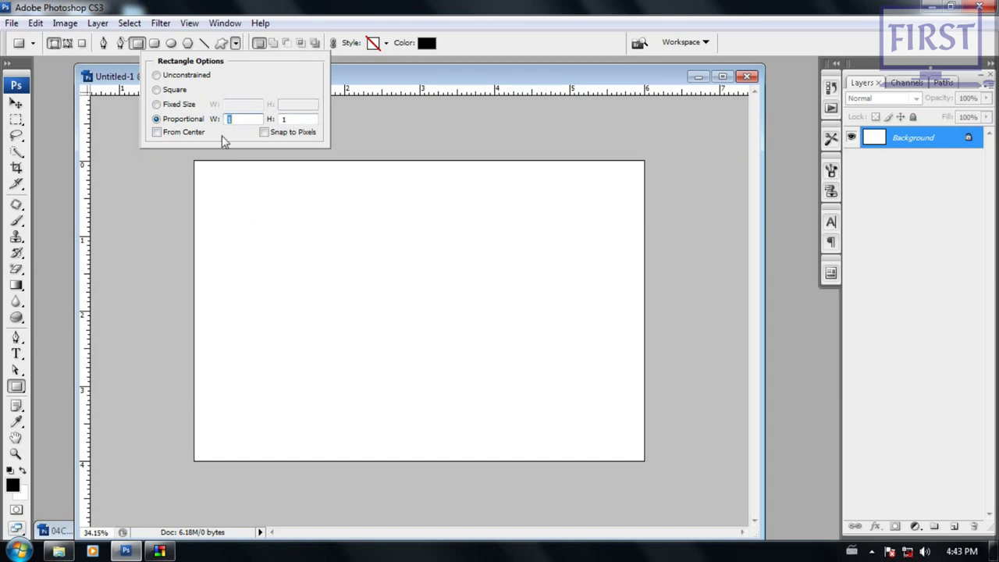
pyautogui.click(158, 132)
pyautogui.click(158, 132)
pyautogui.click(167, 75)
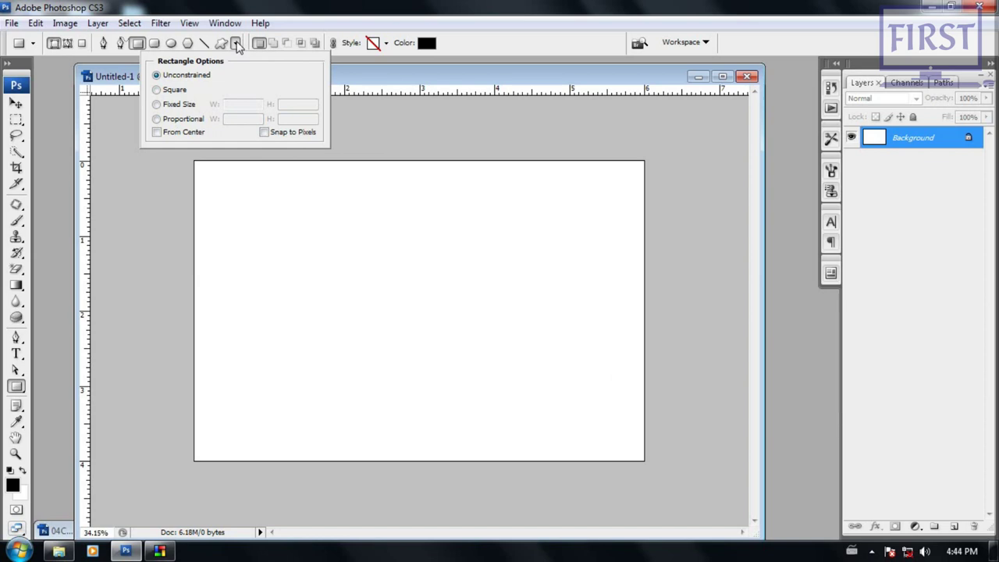
pyautogui.click(237, 46)
# Step: Draw a wide rectangle shape layer and set its fill colour to pure red ff0000
pyautogui.moveTo(298, 271); pyautogui.dragTo(264, 368)
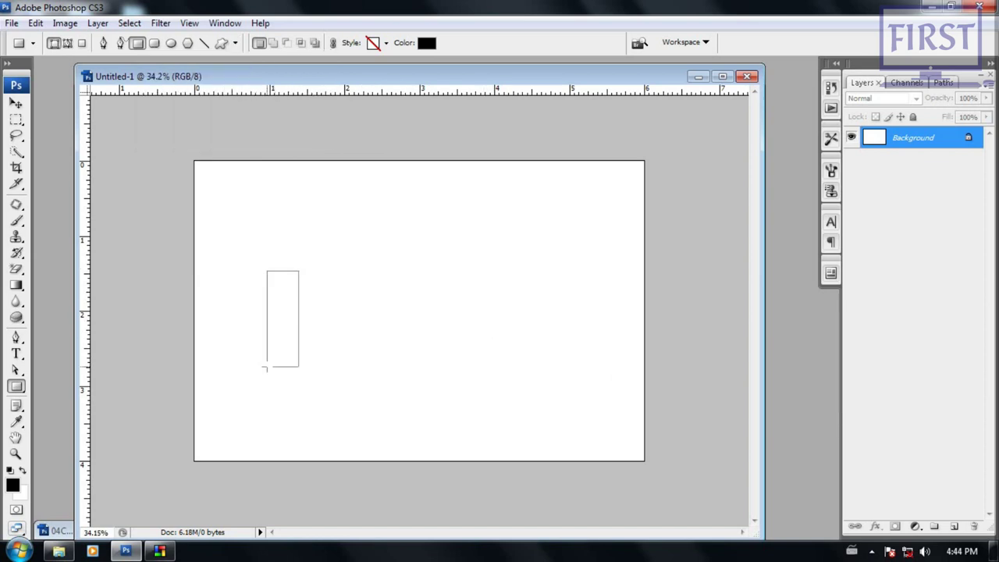
pyautogui.moveTo(264, 367); pyautogui.dragTo(544, 303)
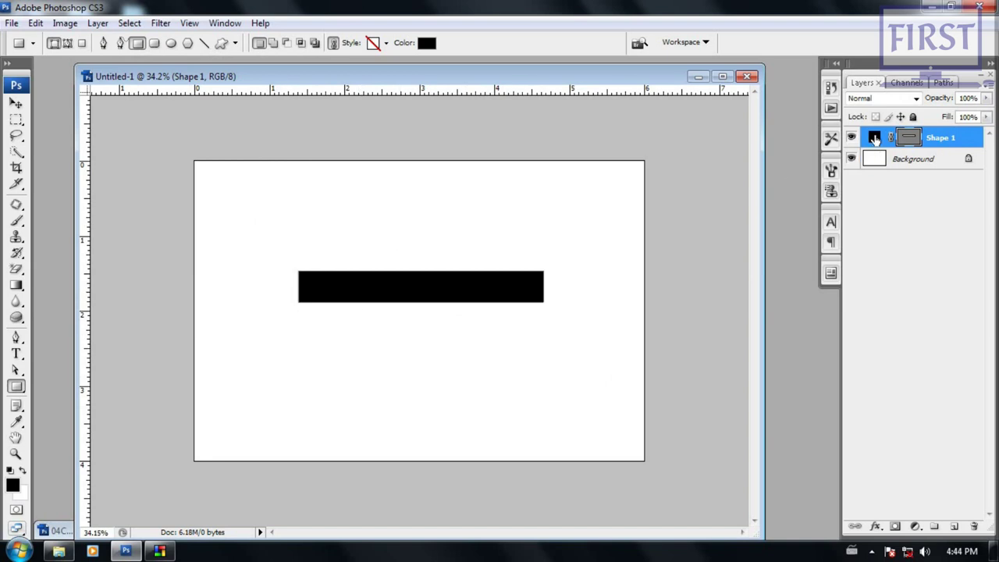
pyautogui.doubleClick(873, 137)
pyautogui.moveTo(617, 152); pyautogui.dragTo(749, 18)
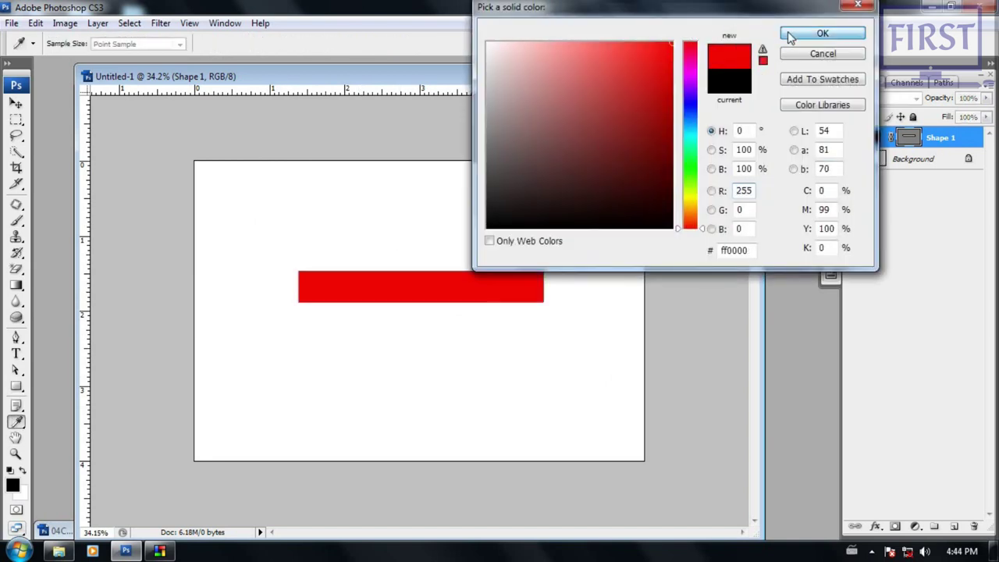
pyautogui.click(789, 36)
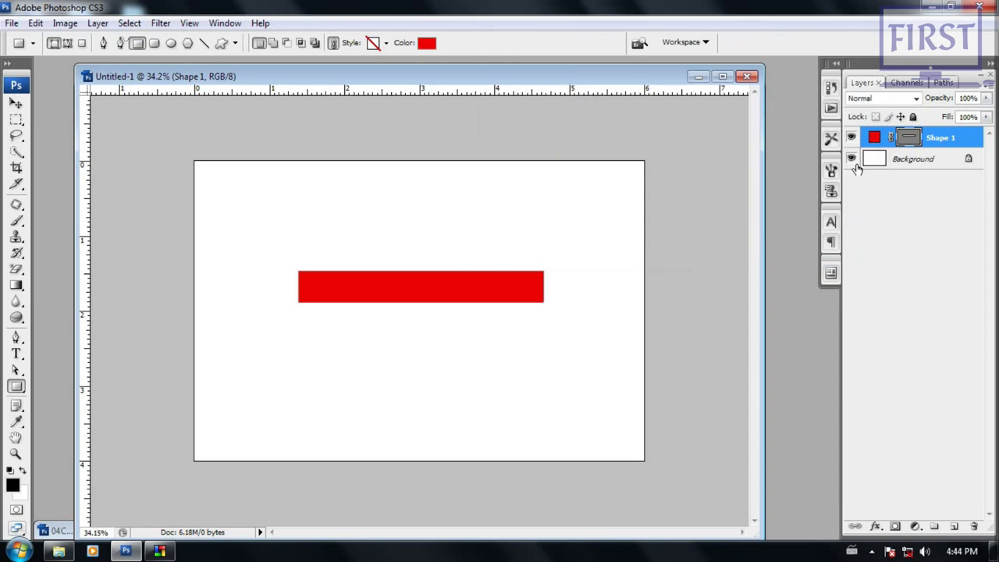
pyautogui.click(909, 137)
pyautogui.click(17, 373)
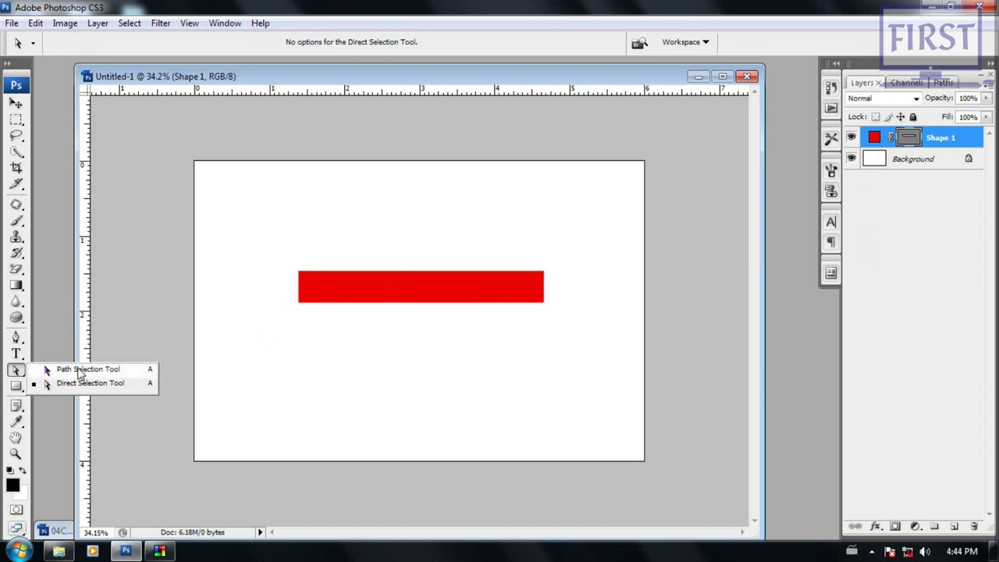
# Step: Duplicate the red rectangle path, delete the lower copy, and shift the remaining one left
pyautogui.click(84, 370)
pyautogui.click(386, 293)
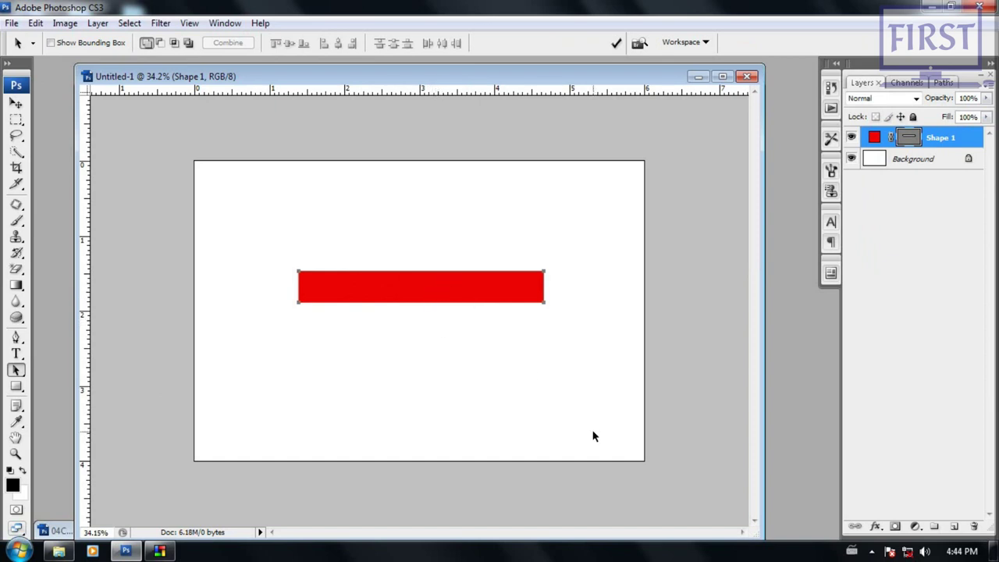
pyautogui.moveTo(433, 294); pyautogui.dragTo(436, 247)
pyautogui.hotkey('ctrl', 'z')
pyautogui.moveTo(457, 292)
pyautogui.mouseDown()
pyautogui.moveTo(488, 262)
pyautogui.moveTo(447, 326)
pyautogui.mouseUp()
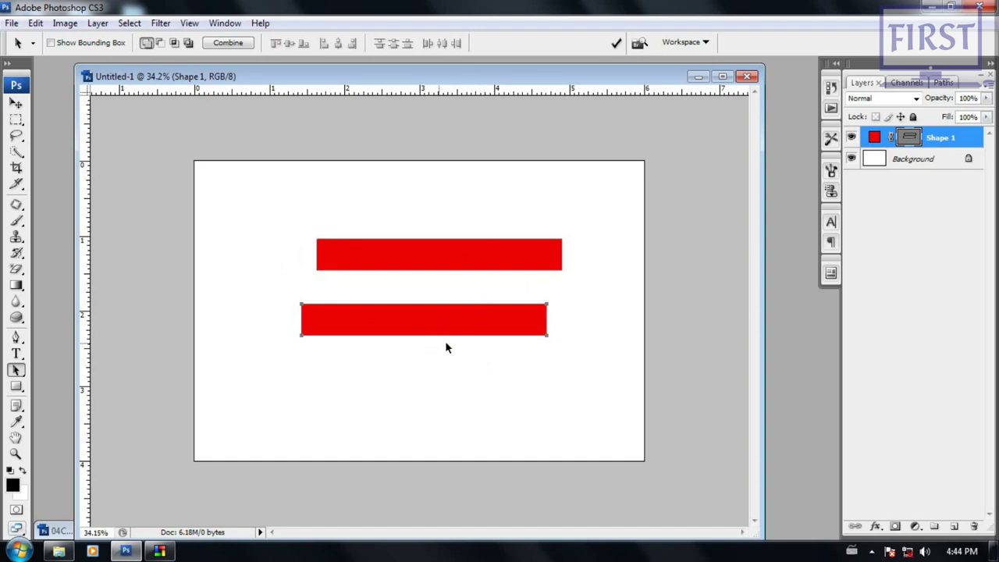
pyautogui.moveTo(570, 274); pyautogui.dragTo(243, 384)
pyautogui.press('Delete')
pyautogui.moveTo(253, 180); pyautogui.dragTo(624, 345)
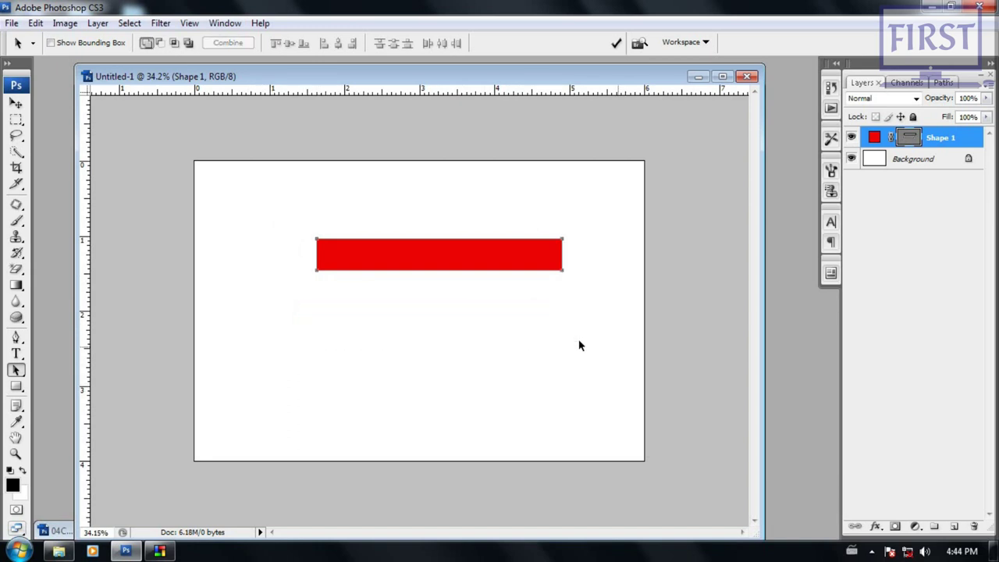
pyautogui.moveTo(417, 263); pyautogui.dragTo(366, 275)
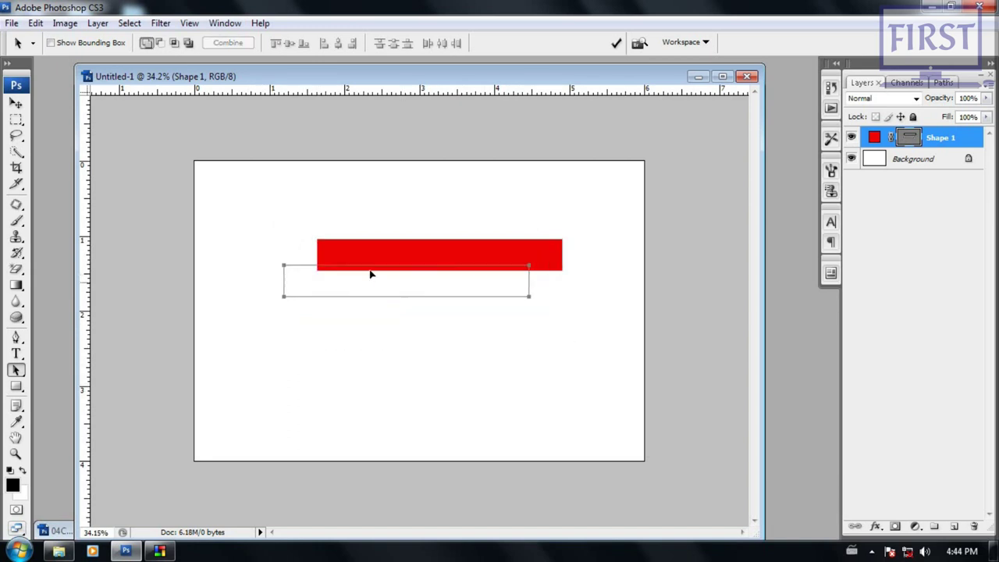
pyautogui.rightClick(16, 370)
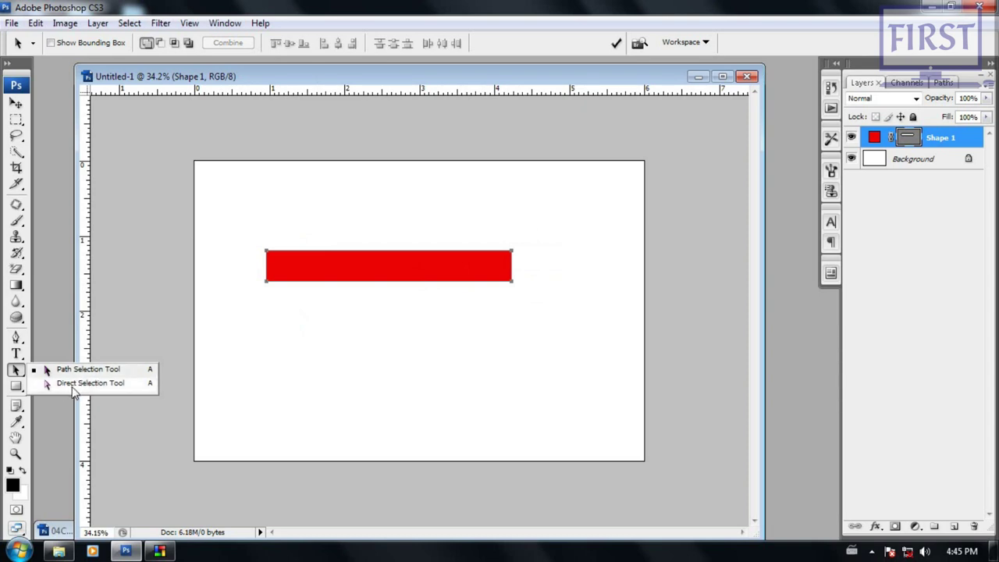
# Step: Drag the rectangle's corner anchors with Direct Selection into a slanted quadrilateral
pyautogui.click(72, 385)
pyautogui.click(538, 283)
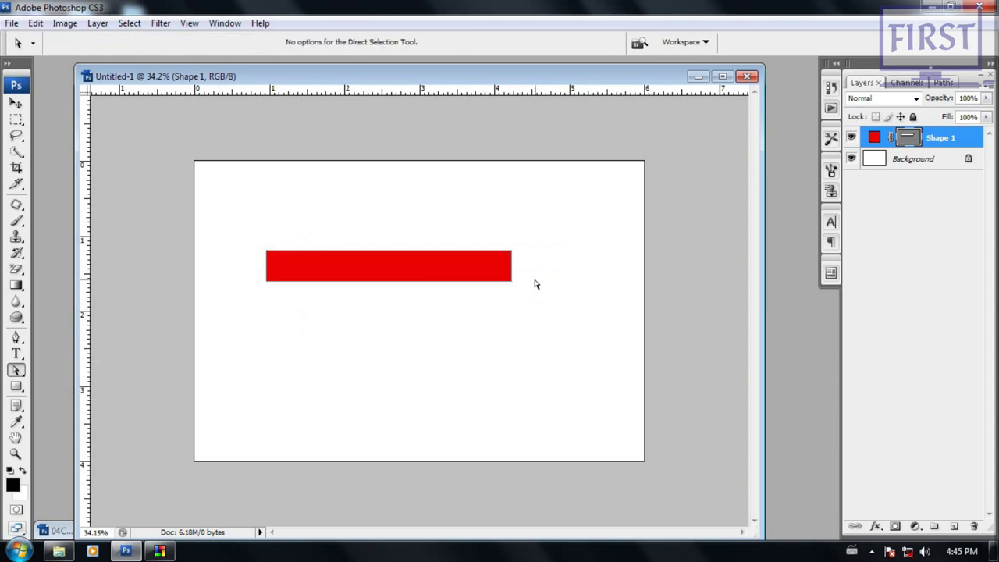
pyautogui.click(509, 282)
pyautogui.moveTo(511, 282); pyautogui.dragTo(427, 275)
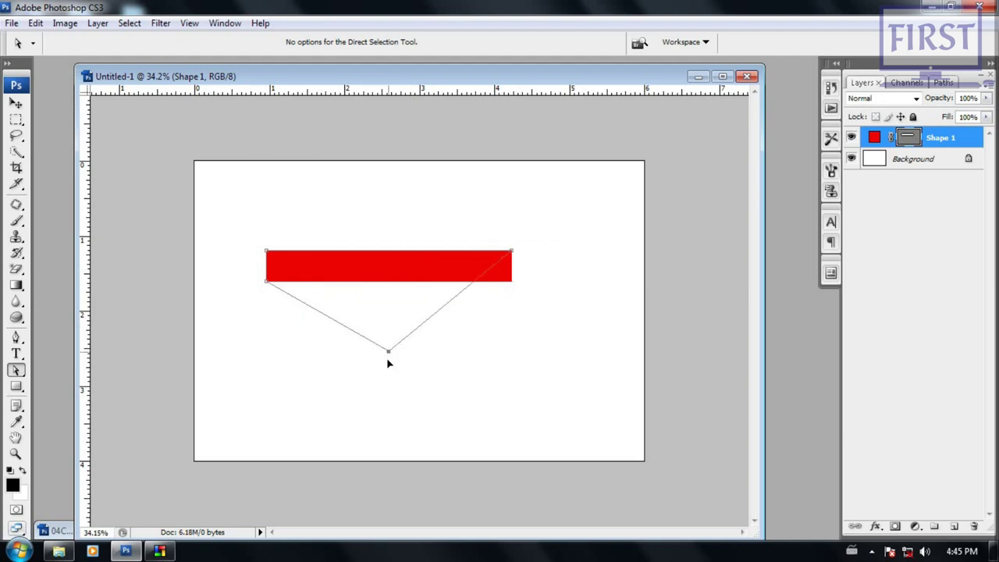
pyautogui.moveTo(427, 274); pyautogui.dragTo(386, 373)
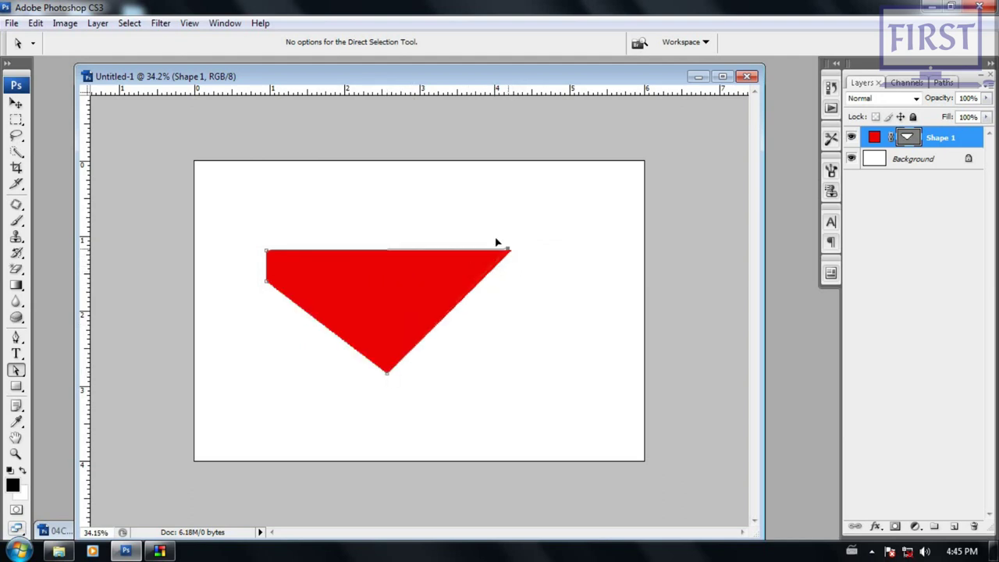
pyautogui.moveTo(511, 251); pyautogui.dragTo(458, 200)
pyautogui.moveTo(252, 226)
pyautogui.mouseDown()
pyautogui.moveTo(288, 265)
pyautogui.moveTo(272, 205)
pyautogui.mouseUp()
pyautogui.moveTo(236, 279)
pyautogui.mouseDown()
pyautogui.moveTo(292, 294)
pyautogui.moveTo(237, 334)
pyautogui.mouseUp()
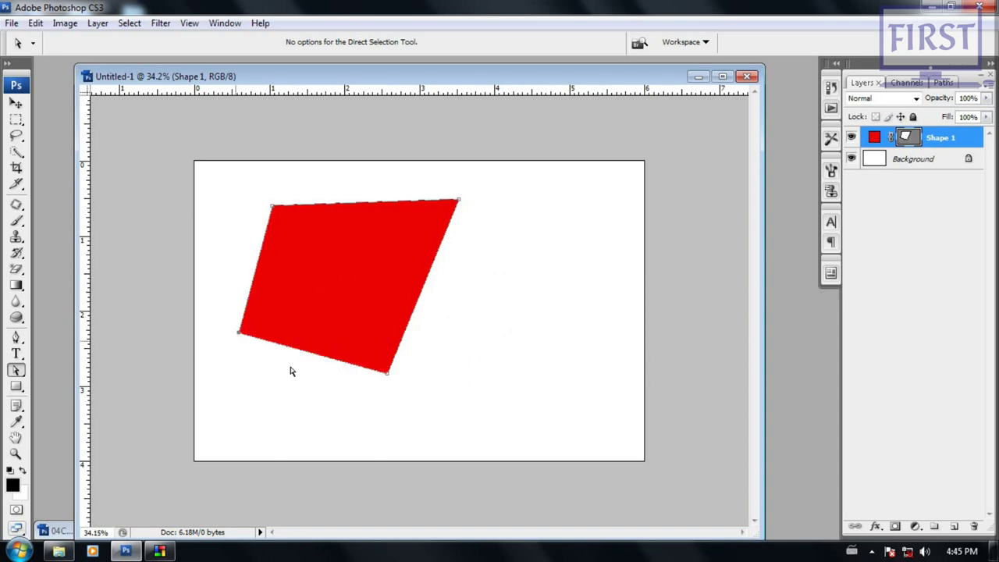
# Step: Copy the quadrilateral to the right with Path Selection, then delete the copy
pyautogui.rightClick(18, 372)
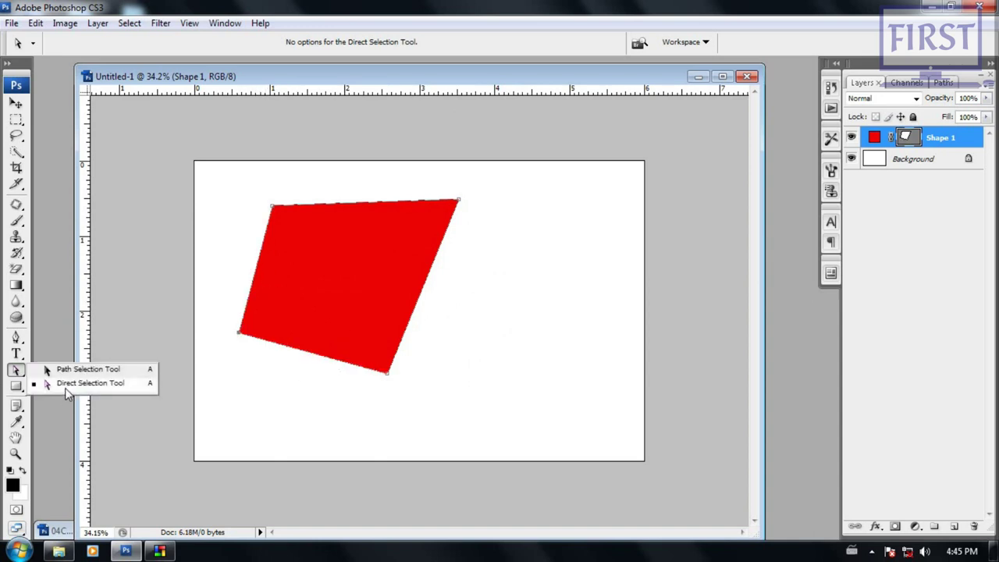
pyautogui.click(89, 369)
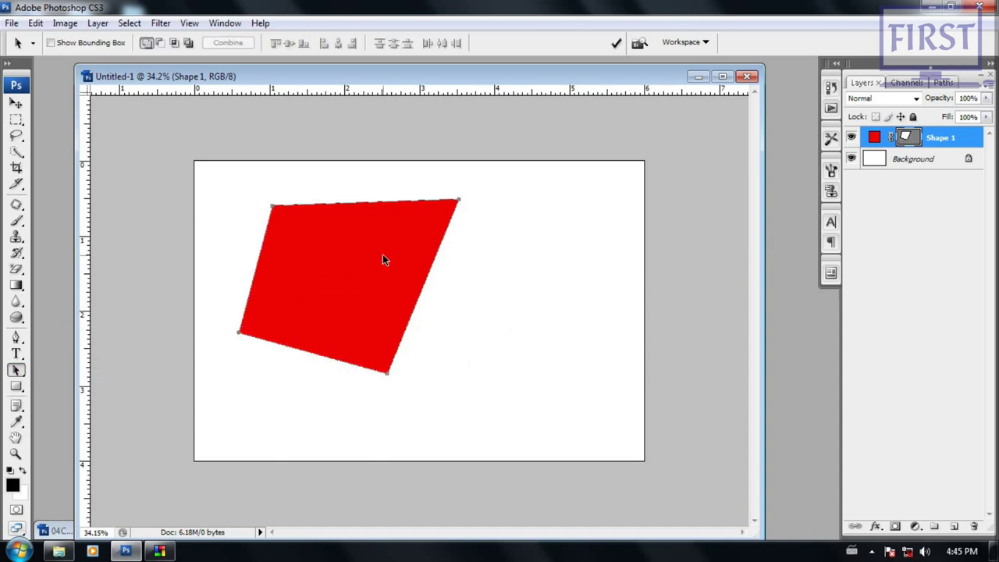
pyautogui.moveTo(371, 313); pyautogui.dragTo(578, 334)
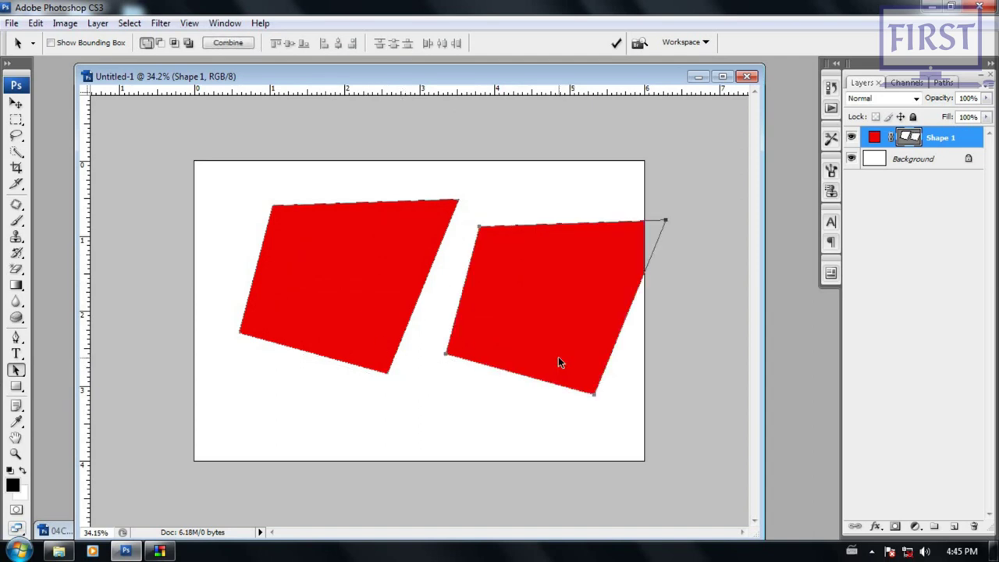
pyautogui.press('Delete')
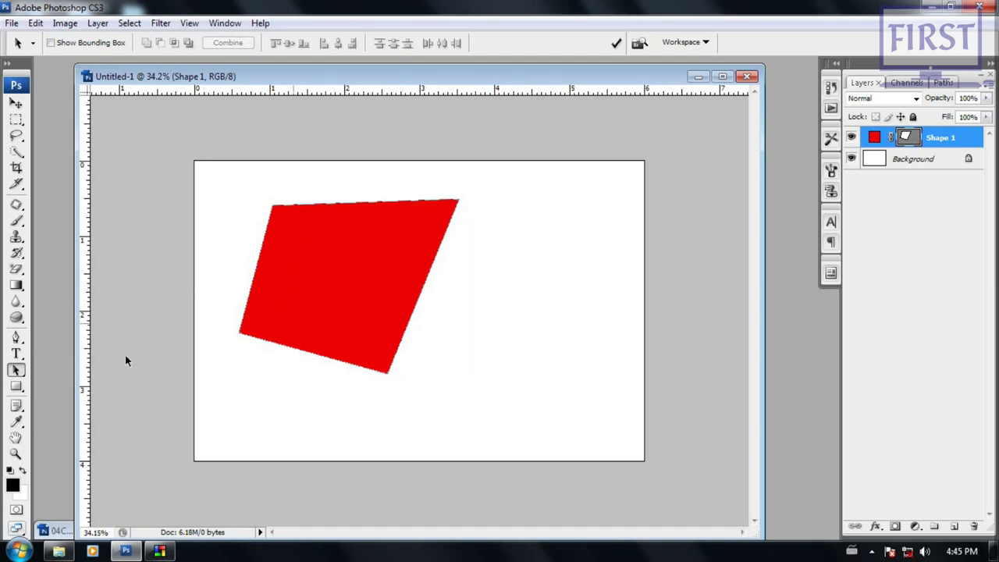
pyautogui.click(16, 386)
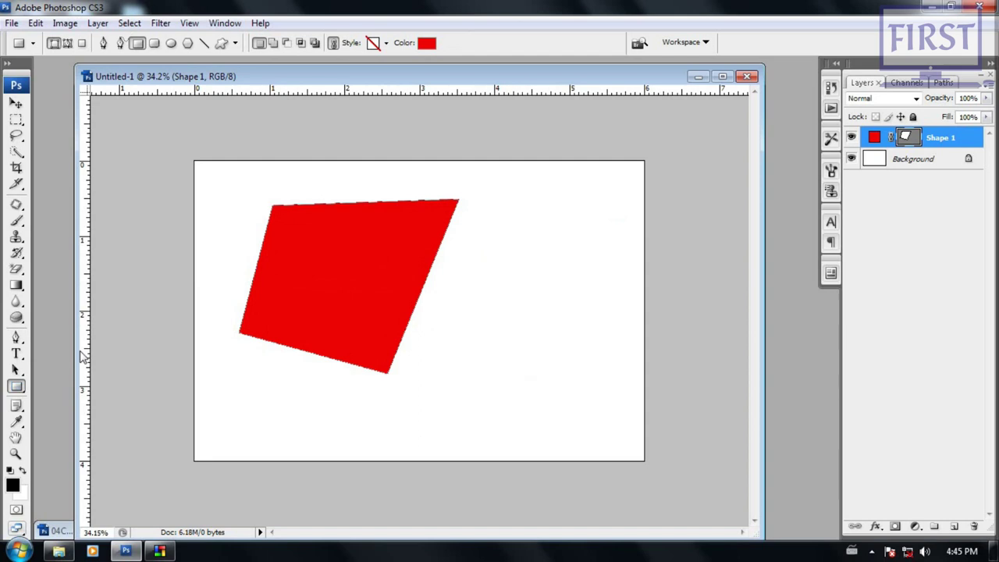
# Step: Reselect the Rectangle tool, switch from Fill Pixels back to Shape Layers, and toggle the vector mask
pyautogui.rightClick(16, 386)
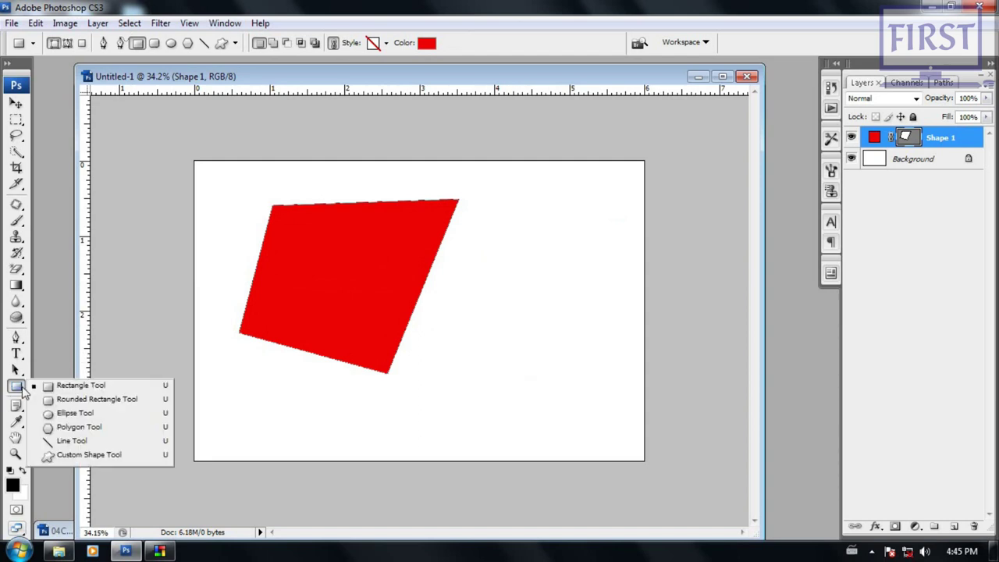
pyautogui.click(78, 383)
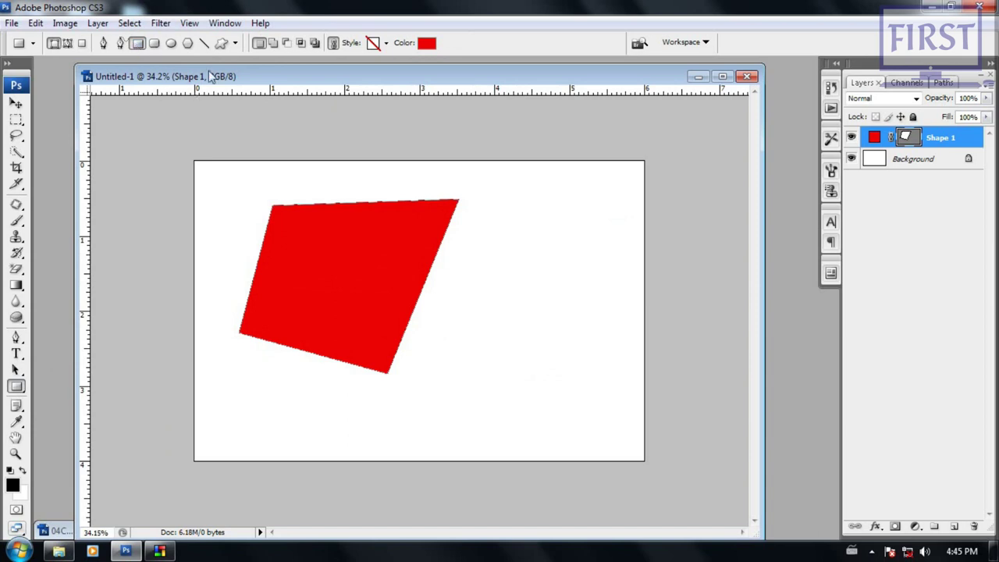
pyautogui.click(235, 43)
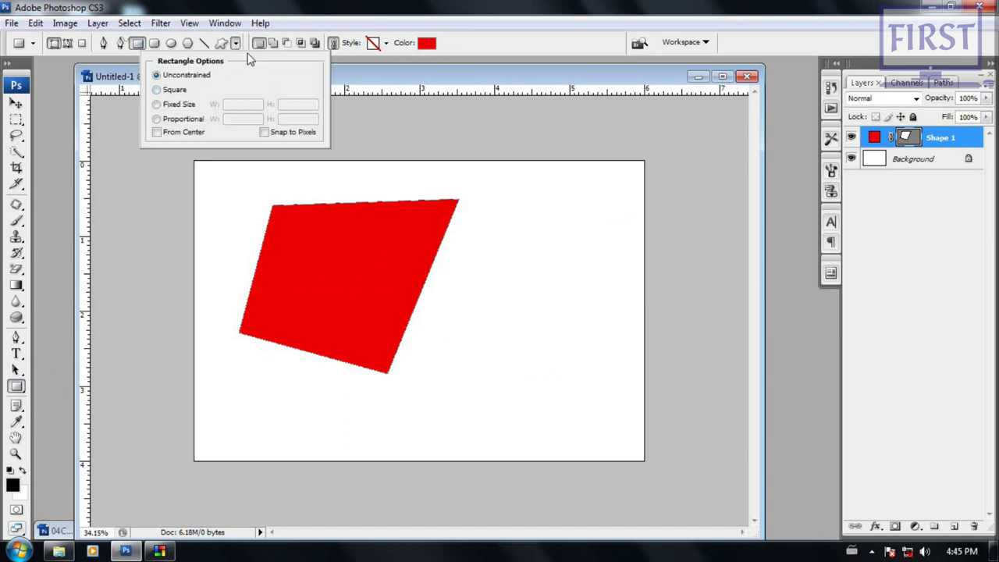
pyautogui.click(235, 43)
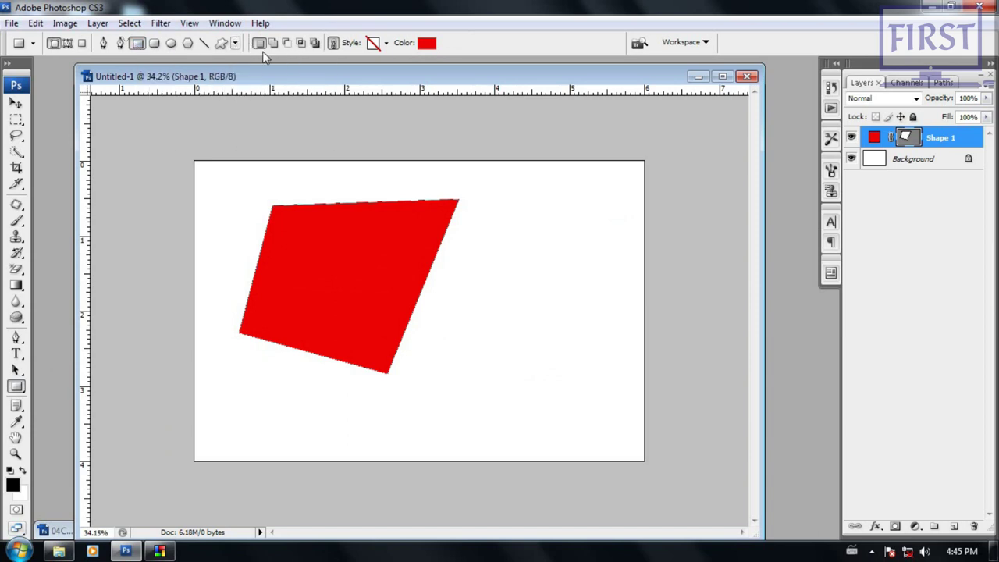
pyautogui.click(68, 44)
pyautogui.click(82, 45)
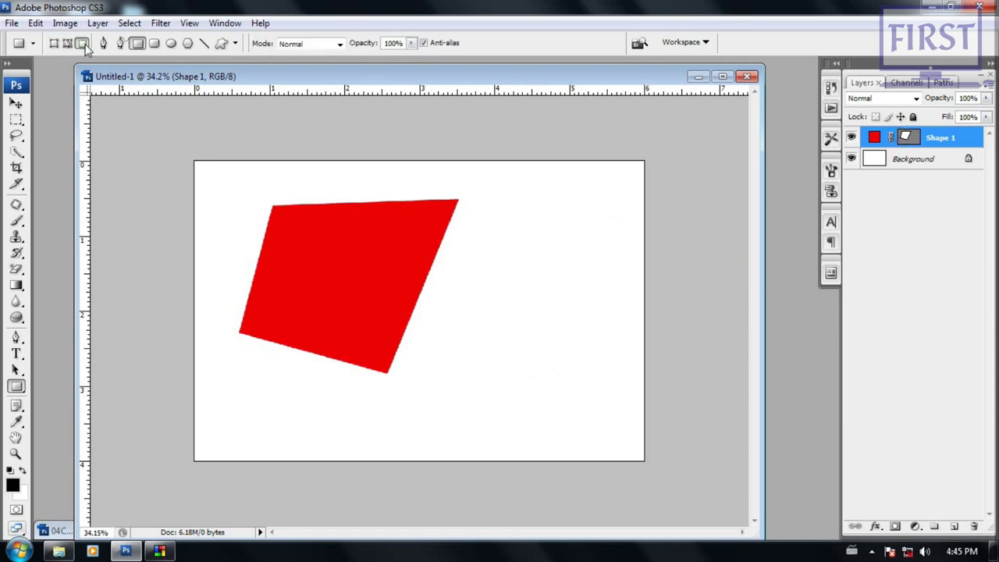
pyautogui.click(54, 44)
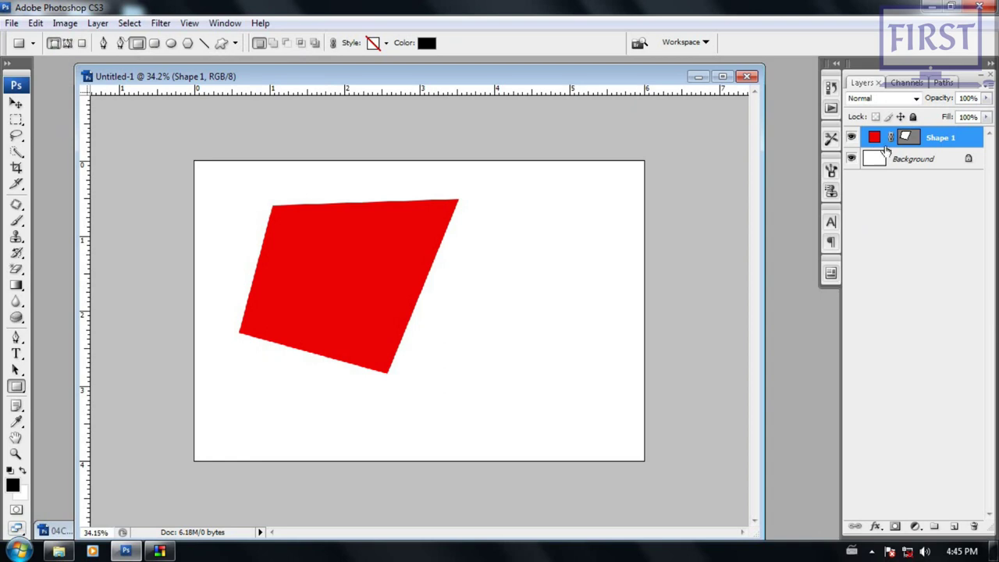
pyautogui.click(911, 138)
pyautogui.click(910, 138)
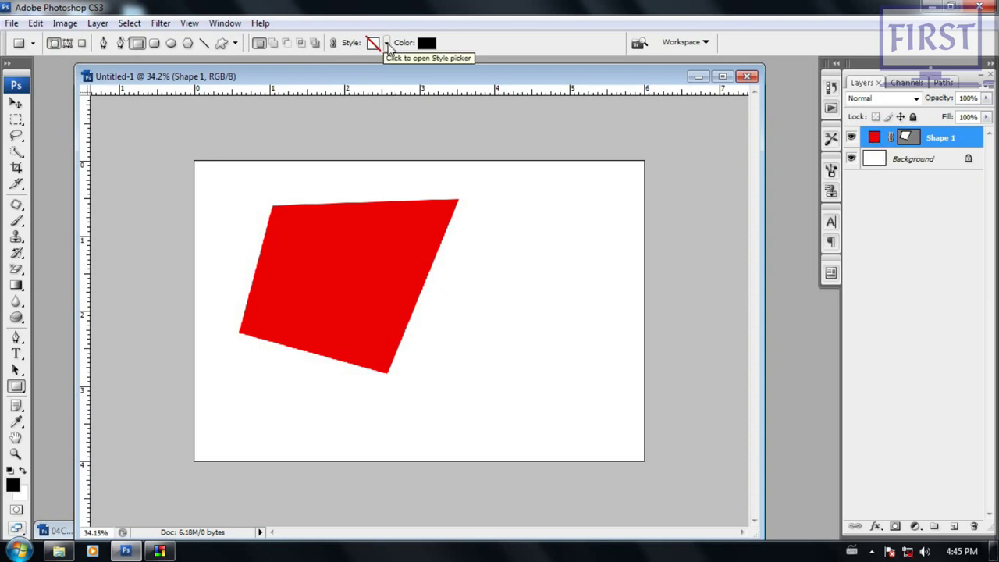
# Step: Preview the orange preset style, then select the red shape's path with Path Selection
pyautogui.click(387, 44)
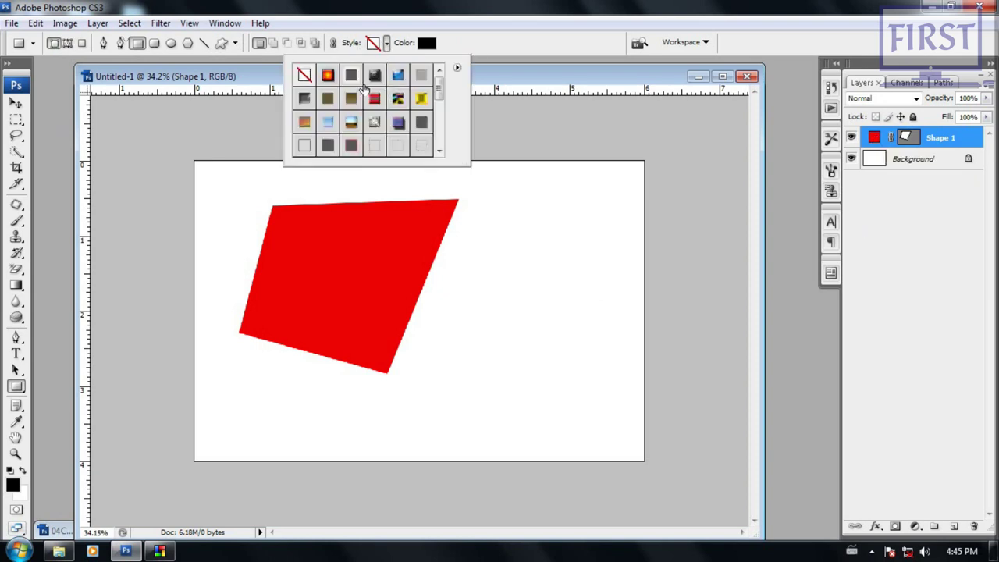
pyautogui.click(327, 76)
pyautogui.click(869, 142)
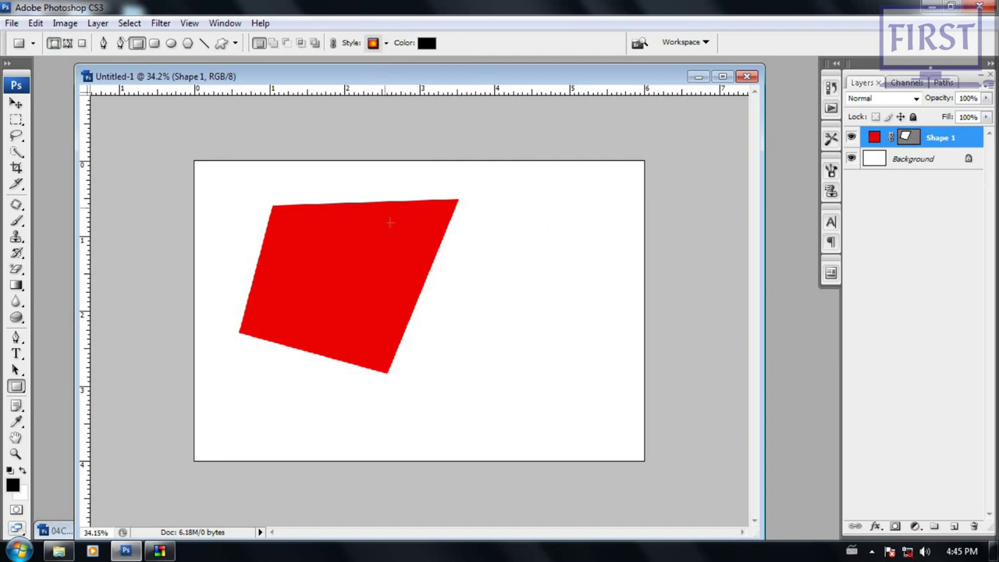
pyautogui.click(373, 45)
pyautogui.click(377, 272)
pyautogui.click(16, 369)
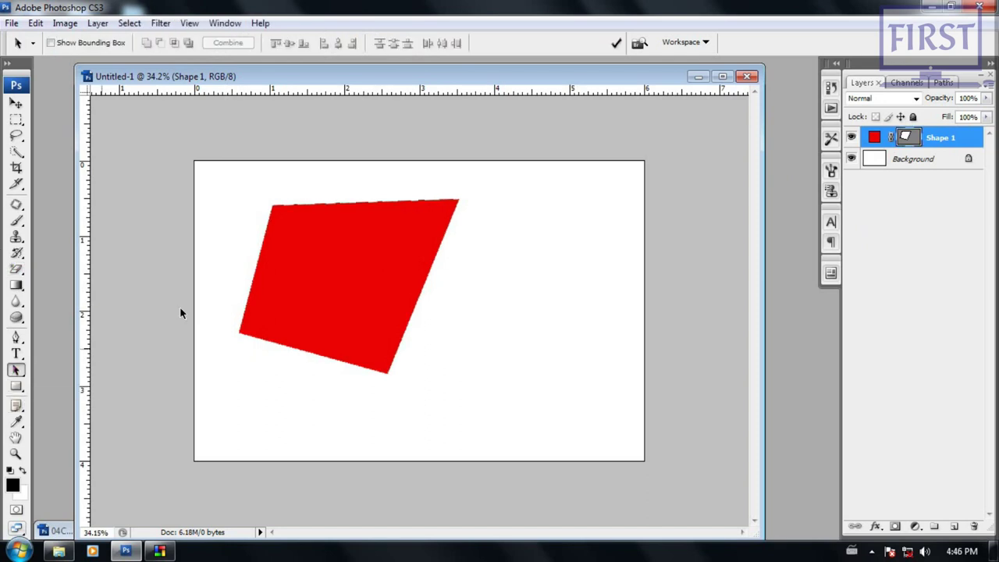
pyautogui.moveTo(225, 185); pyautogui.dragTo(284, 236)
# Step: Try several preset styles on the shape, finishing with the pink bevelled-edge style
pyautogui.click(16, 385)
pyautogui.click(384, 44)
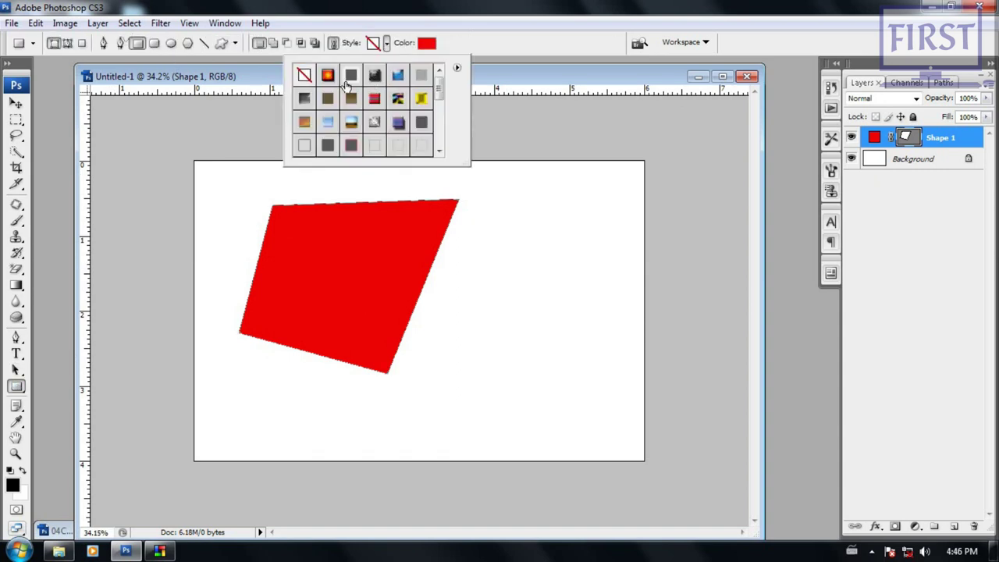
pyautogui.click(352, 75)
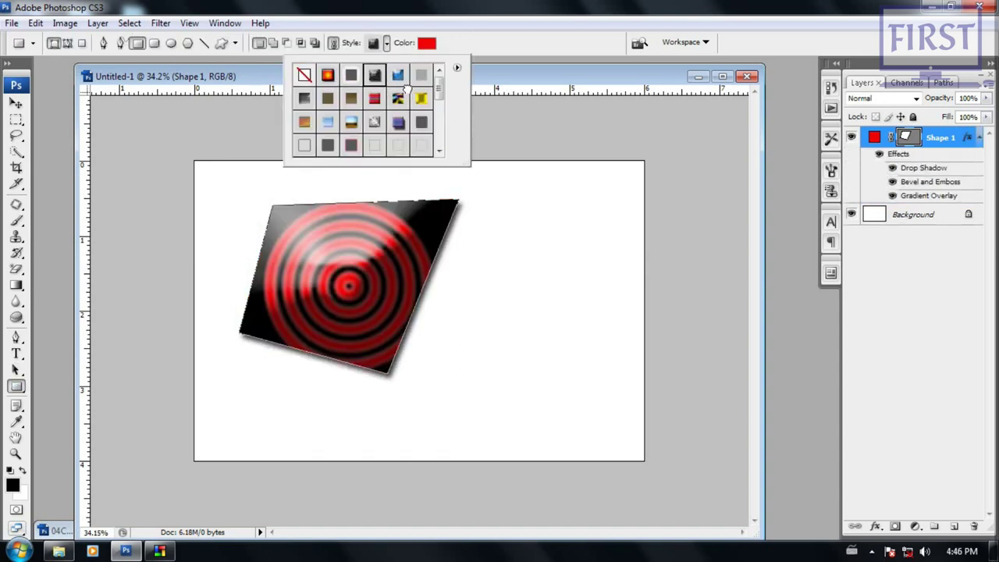
pyautogui.click(397, 98)
pyautogui.click(351, 123)
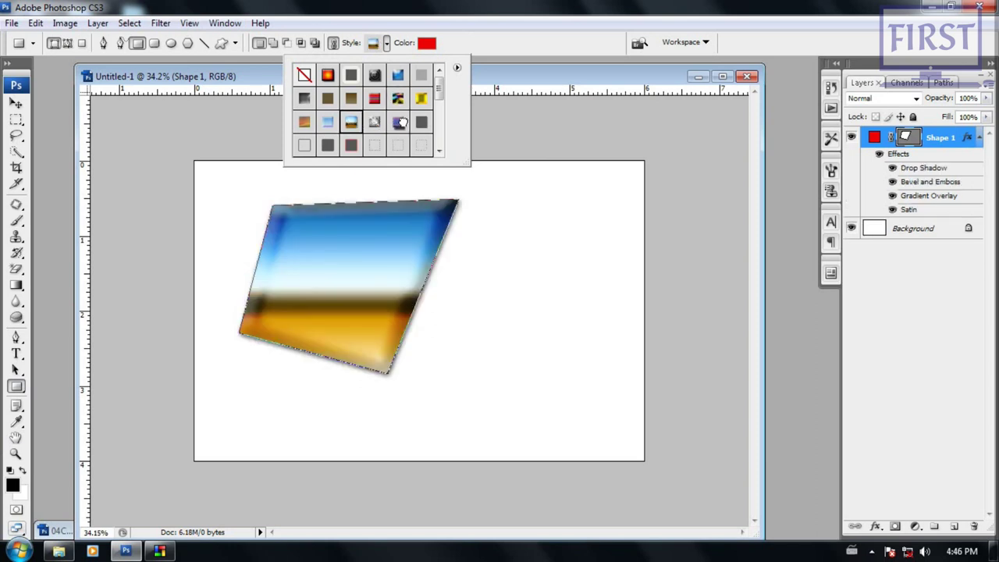
pyautogui.click(397, 122)
pyautogui.click(398, 97)
pyautogui.click(422, 122)
pyautogui.moveTo(439, 89); pyautogui.dragTo(441, 136)
pyautogui.click(421, 123)
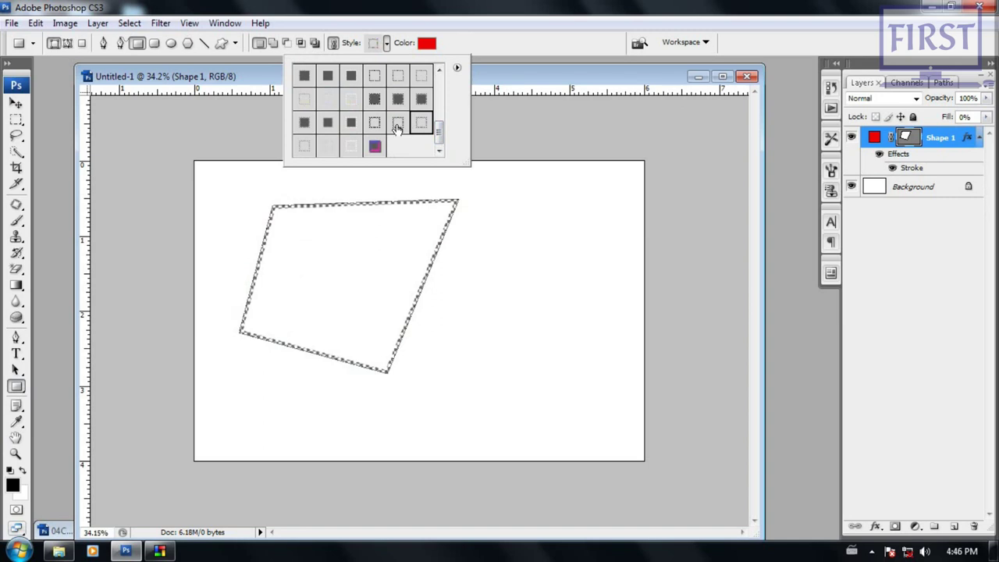
pyautogui.click(374, 122)
pyautogui.click(374, 146)
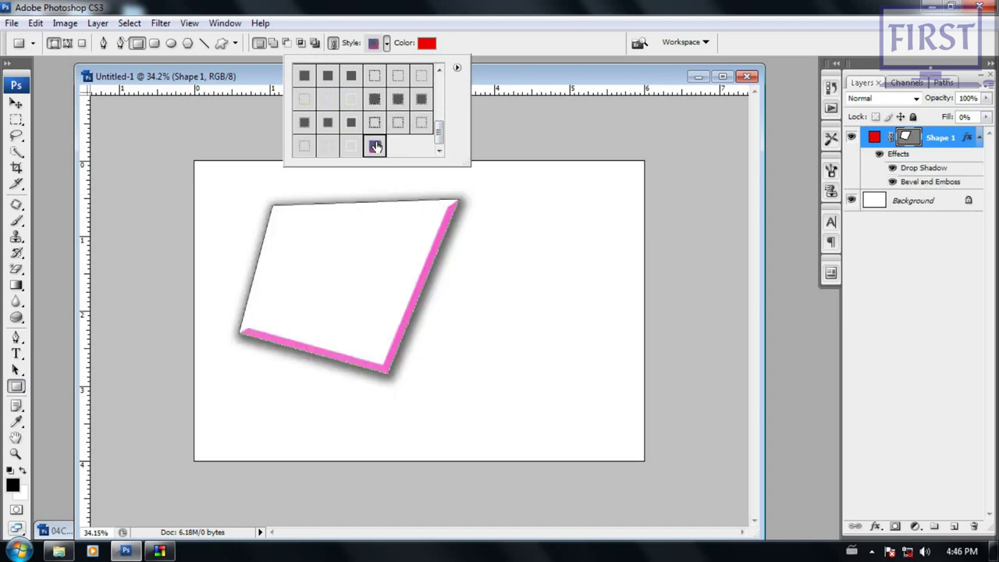
pyautogui.click(457, 68)
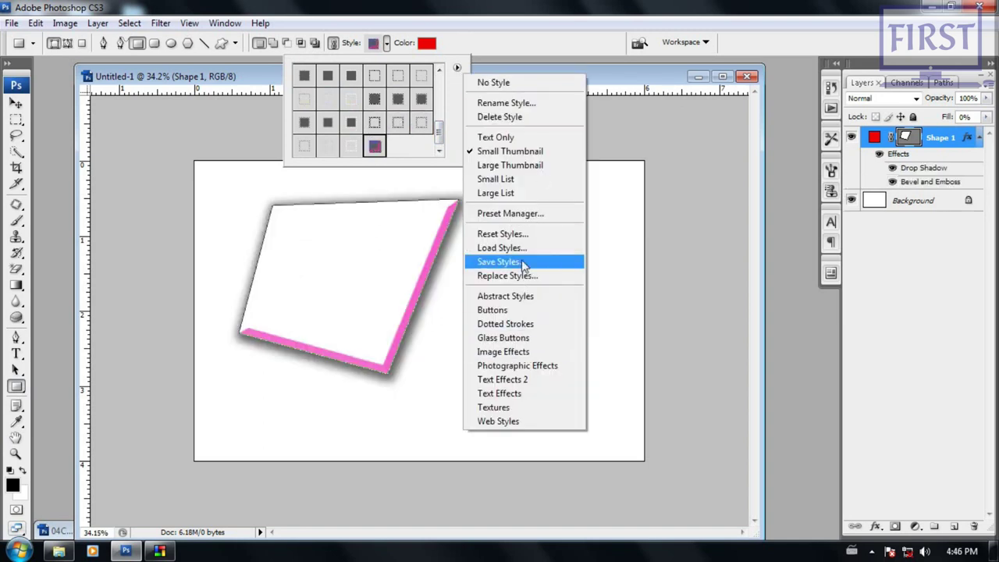
# Step: Append the Web Styles set to the current style library
pyautogui.click(524, 421)
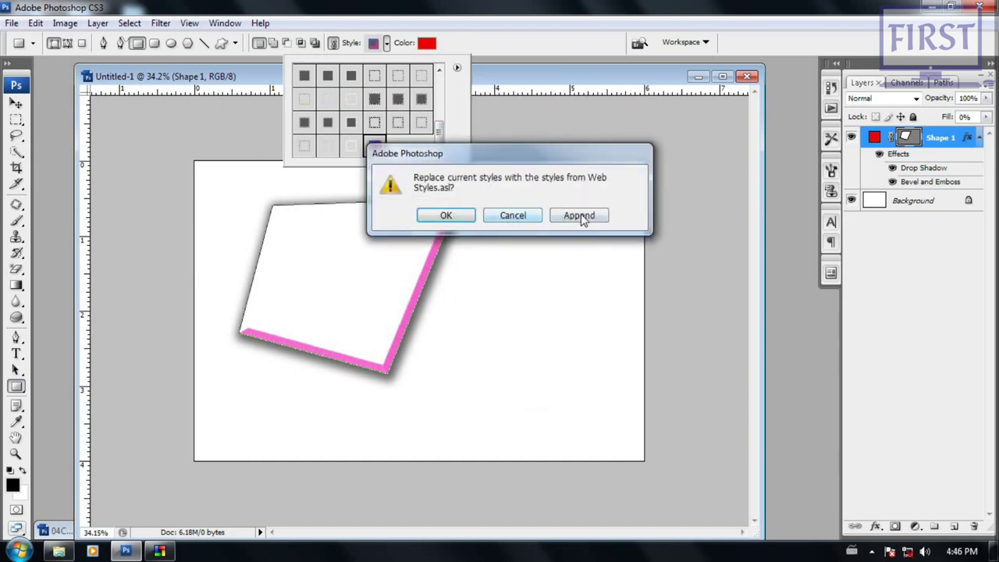
pyautogui.click(583, 219)
pyautogui.scroll(-3, 441, 112)
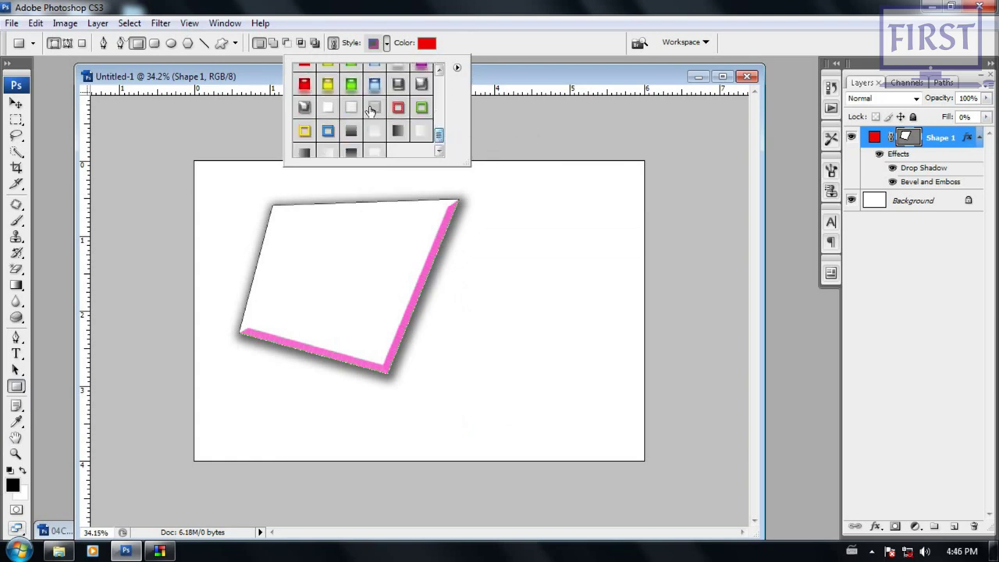
# Step: Try several web styles on the shape, settling on the glossy red glass style
pyautogui.click(328, 83)
pyautogui.click(375, 83)
pyautogui.click(398, 106)
pyautogui.click(421, 107)
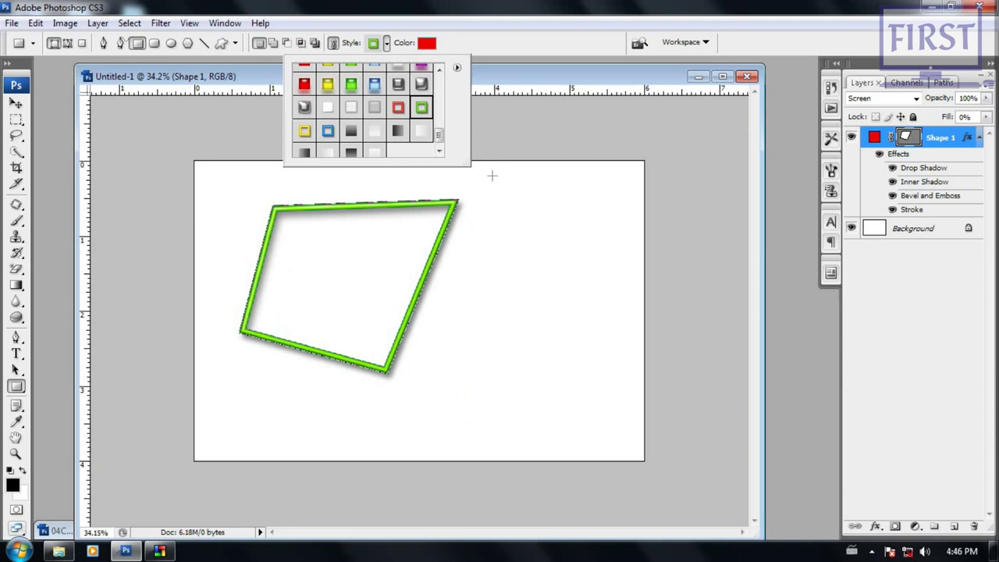
pyautogui.moveTo(440, 135); pyautogui.dragTo(439, 128)
pyautogui.click(328, 124)
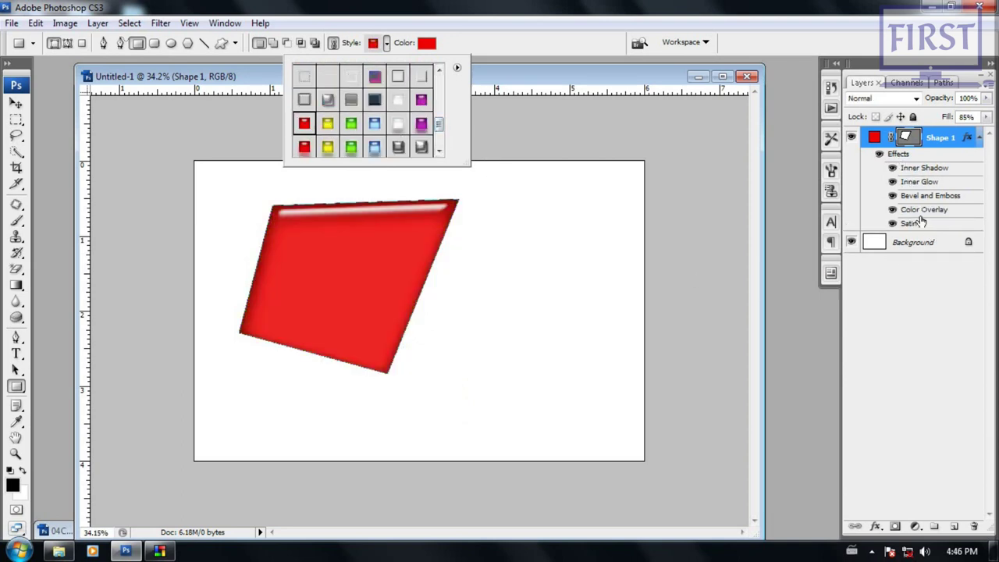
pyautogui.click(901, 155)
# Step: Review Shape 1's Inner Shadow settings (Multiply, 85%, 90°, 46 px, 96 px) and cancel unchanged
pyautogui.doubleClick(901, 155)
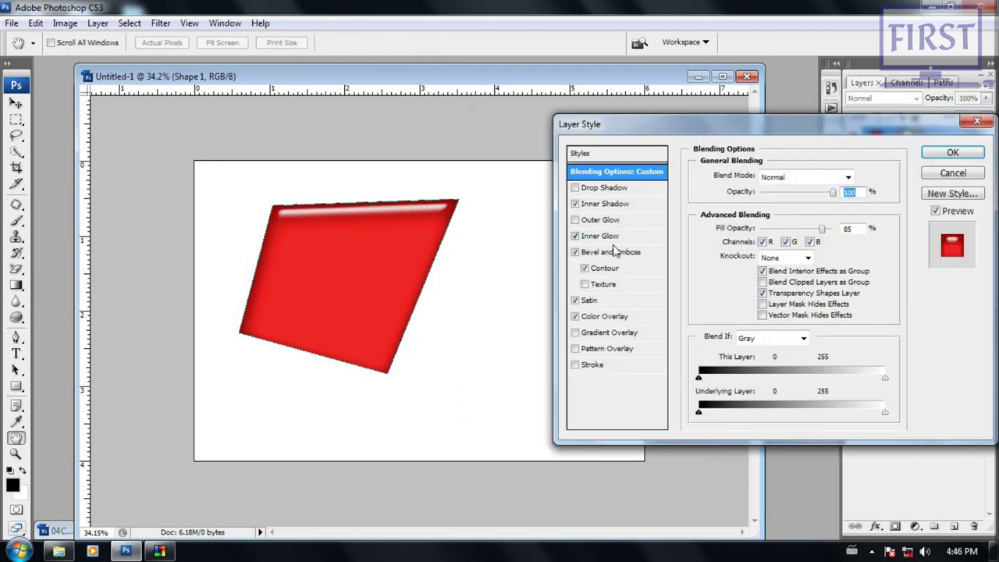
pyautogui.click(607, 204)
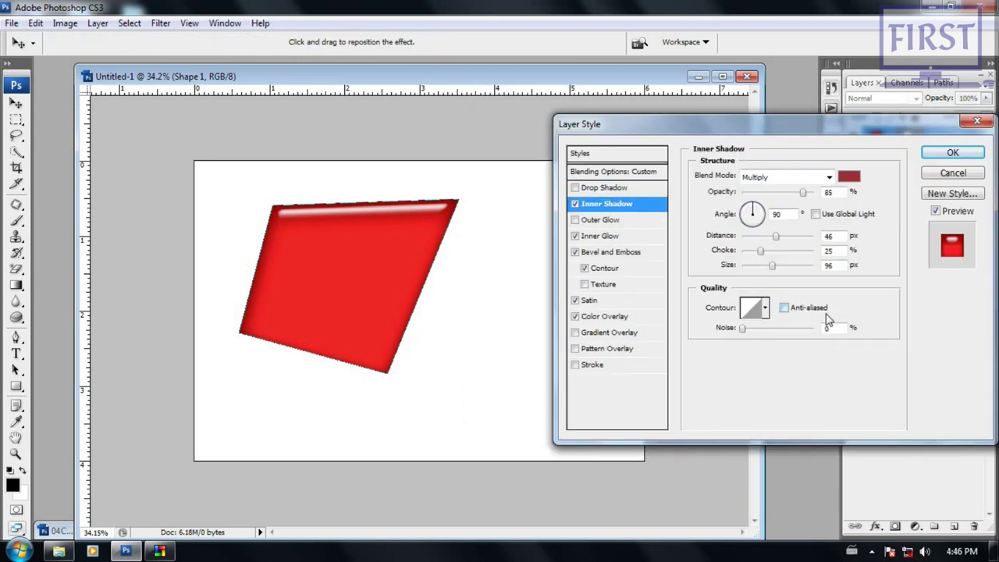
pyautogui.click(947, 173)
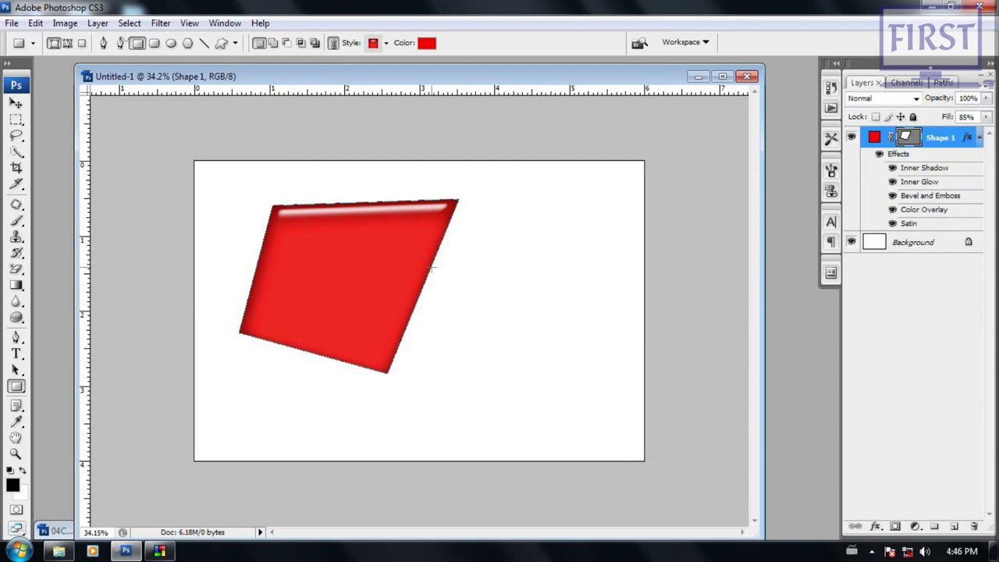
# Step: Draw a rectangular work path right of the red shape, then set rectangles to Fill Pixels mode
pyautogui.click(69, 44)
pyautogui.moveTo(494, 260); pyautogui.dragTo(601, 362)
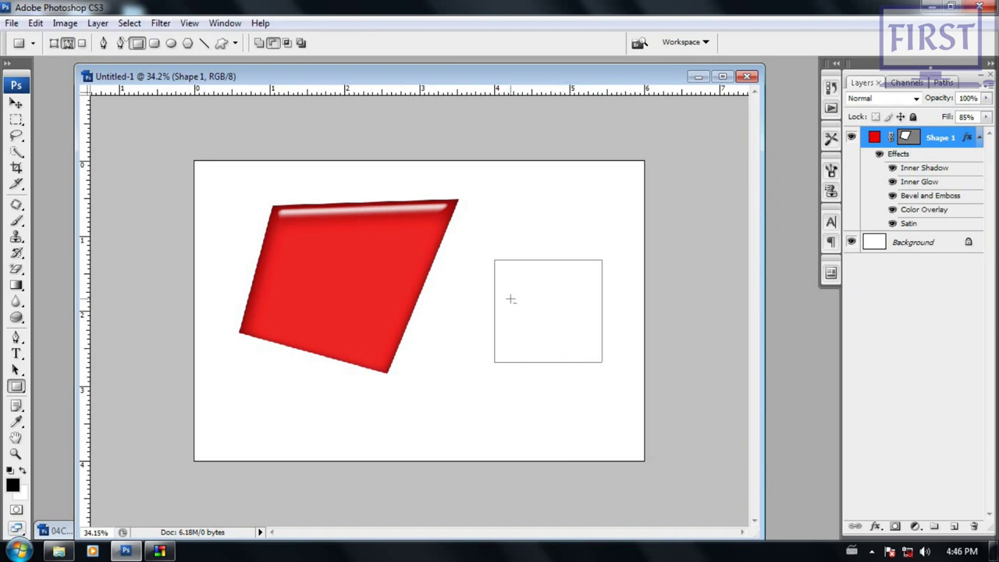
pyautogui.click(83, 43)
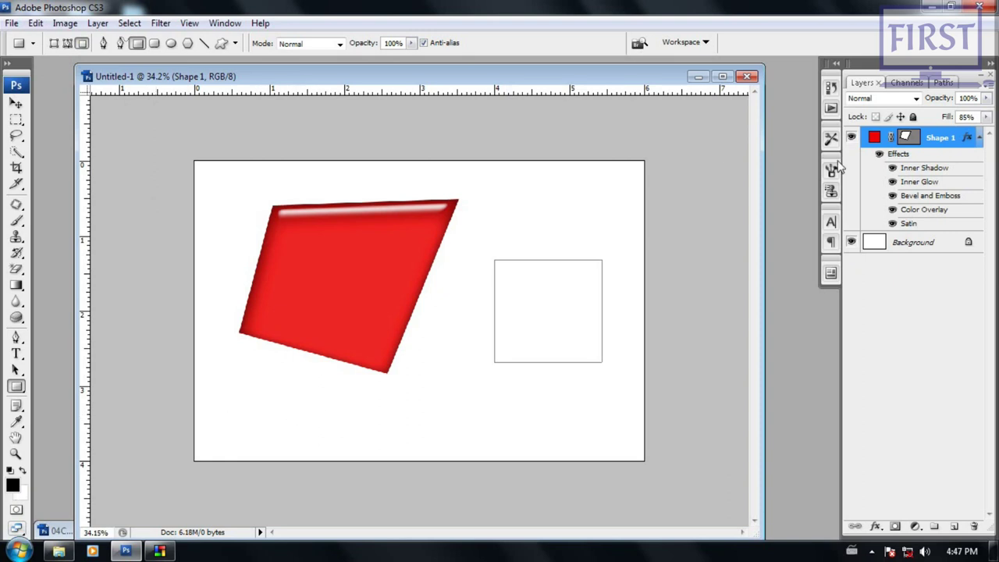
# Step: Paint black rectangles on the Background layer below, right and left of the red shape
pyautogui.click(921, 243)
pyautogui.moveTo(431, 379)
pyautogui.mouseDown()
pyautogui.moveTo(484, 414)
pyautogui.moveTo(595, 421)
pyautogui.mouseUp()
pyautogui.moveTo(606, 414); pyautogui.dragTo(625, 418)
pyautogui.moveTo(594, 203); pyautogui.dragTo(611, 221)
pyautogui.moveTo(532, 176); pyautogui.dragTo(560, 214)
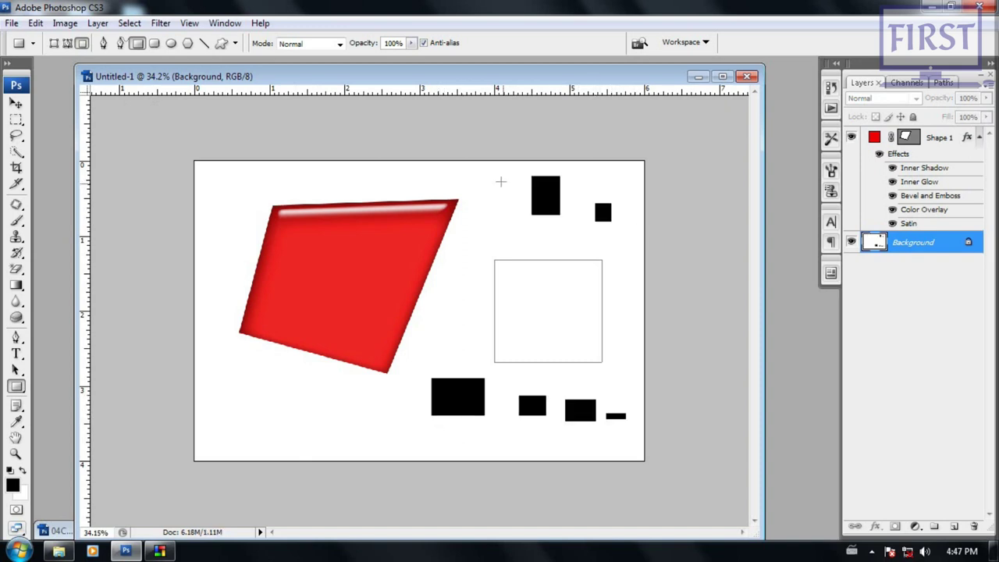
pyautogui.moveTo(504, 184); pyautogui.dragTo(521, 208)
pyautogui.moveTo(500, 207); pyautogui.dragTo(524, 242)
pyautogui.moveTo(216, 173); pyautogui.dragTo(234, 202)
pyautogui.moveTo(227, 208); pyautogui.dragTo(232, 256)
pyautogui.moveTo(233, 356); pyautogui.dragTo(207, 282)
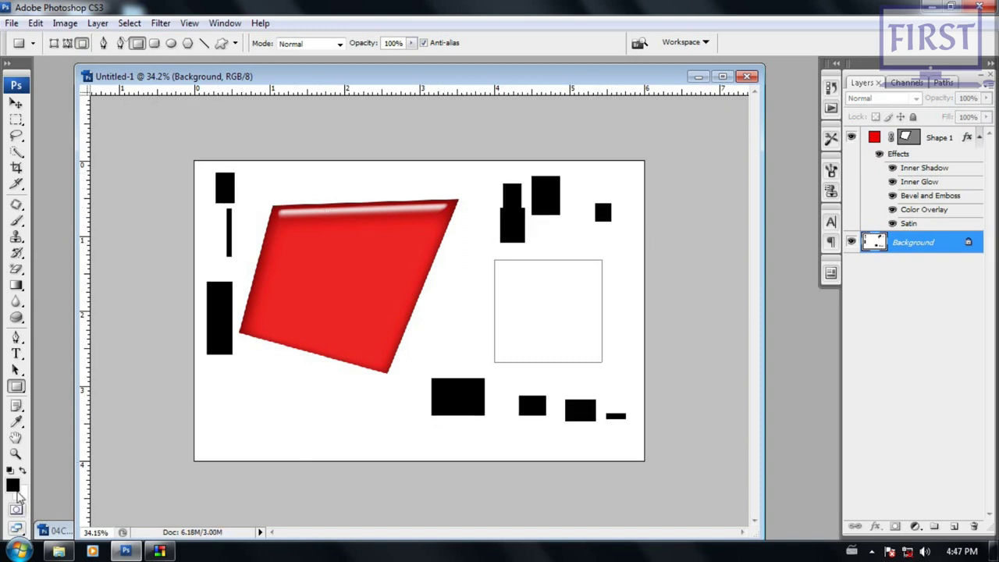
# Step: Set the foreground colour to bright green
pyautogui.click(12, 485)
pyautogui.moveTo(690, 167); pyautogui.dragTo(690, 160)
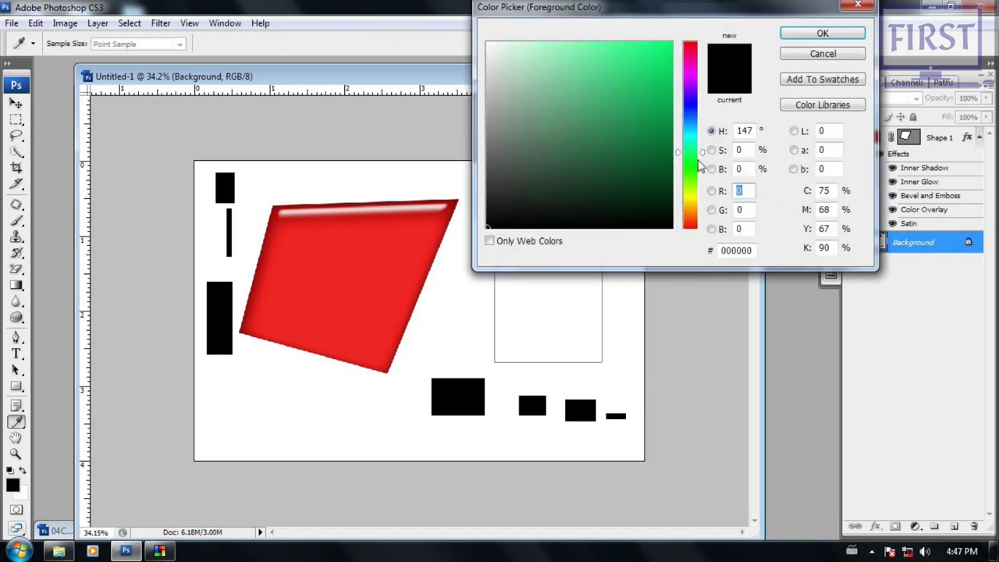
pyautogui.moveTo(632, 67); pyautogui.dragTo(671, 42)
pyautogui.click(822, 32)
# Step: Paint several green rectangles near the bottom and lower left of the canvas
pyautogui.moveTo(463, 341)
pyautogui.mouseDown()
pyautogui.moveTo(493, 363)
pyautogui.moveTo(466, 415)
pyautogui.mouseUp()
pyautogui.moveTo(398, 411); pyautogui.dragTo(407, 434)
pyautogui.moveTo(299, 395); pyautogui.dragTo(325, 423)
pyautogui.moveTo(228, 410)
pyautogui.mouseDown()
pyautogui.moveTo(250, 437)
pyautogui.moveTo(299, 461)
pyautogui.mouseUp()
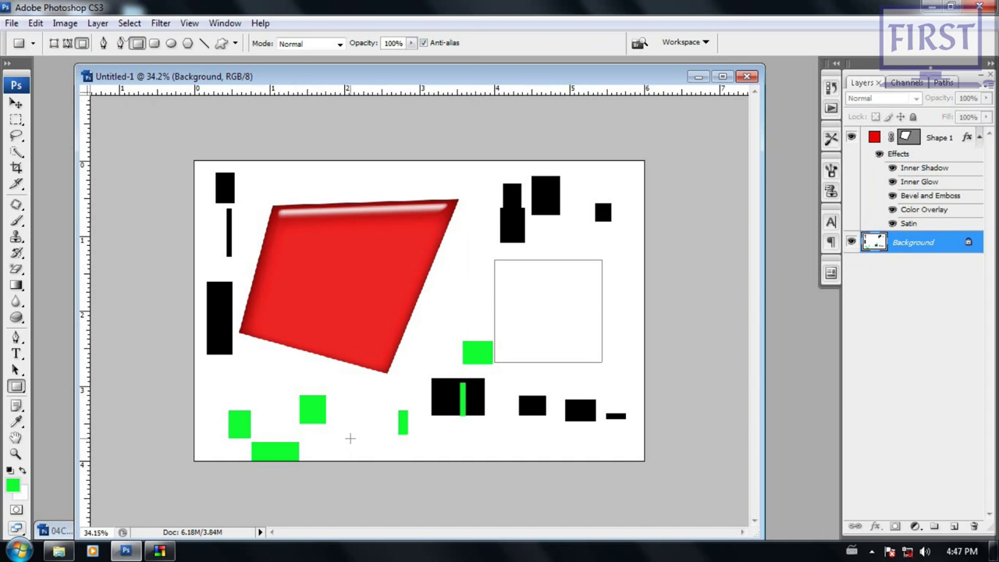
pyautogui.moveTo(349, 437); pyautogui.dragTo(383, 461)
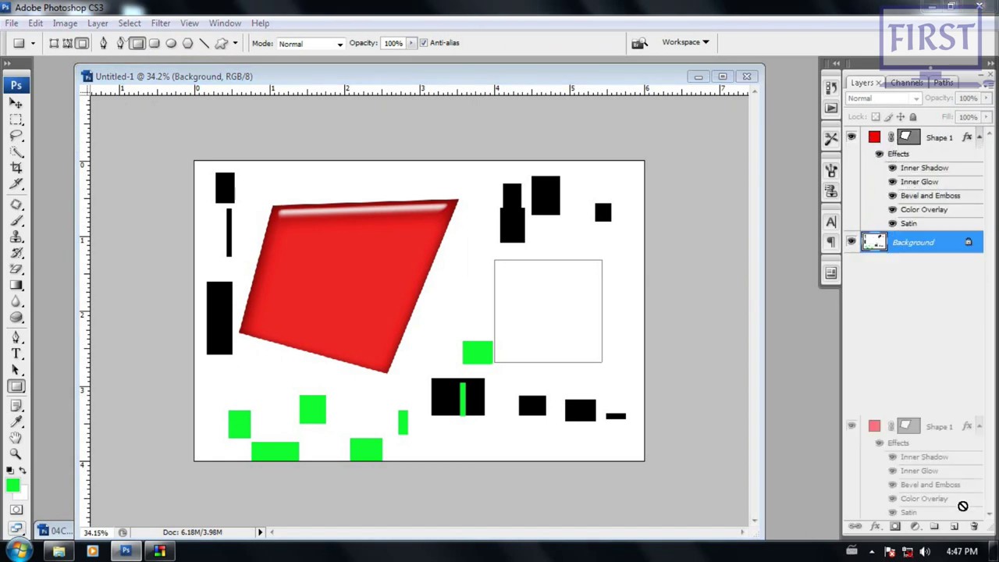
# Step: Delete the Shape 1 layer and Work Path, clear the canvas, and reset default colours
pyautogui.moveTo(936, 144); pyautogui.dragTo(973, 526)
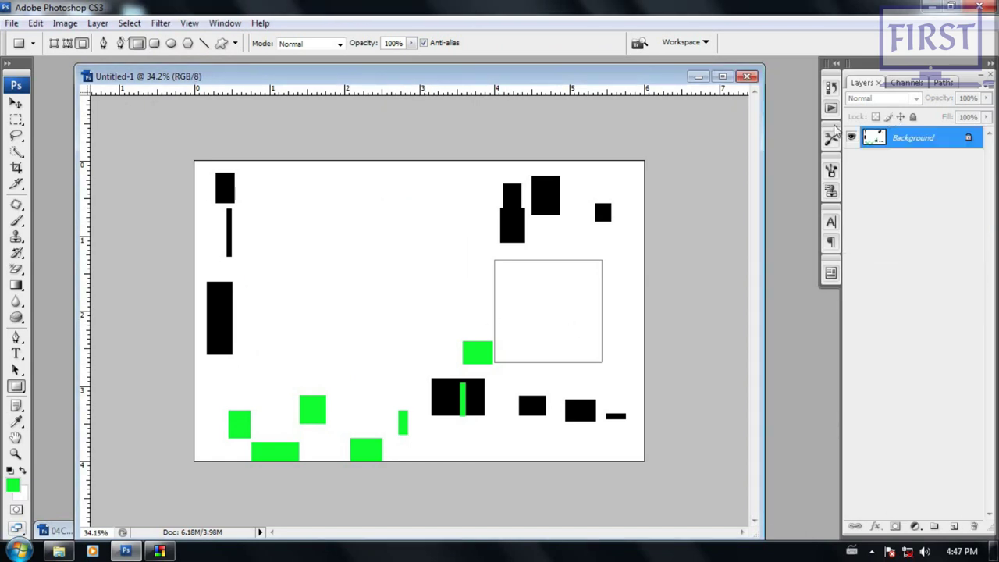
pyautogui.click(940, 84)
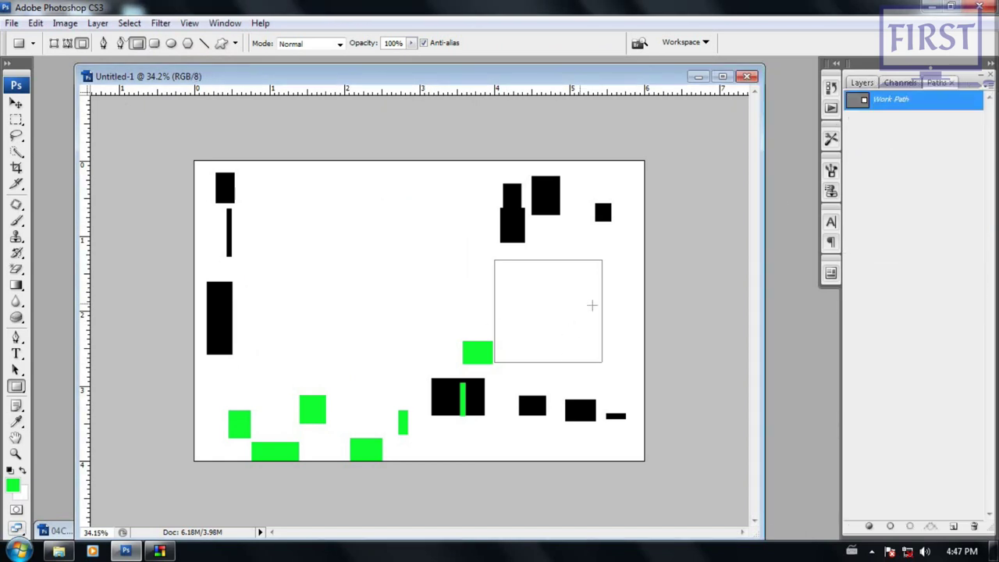
pyautogui.moveTo(882, 102); pyautogui.dragTo(972, 526)
pyautogui.click(863, 82)
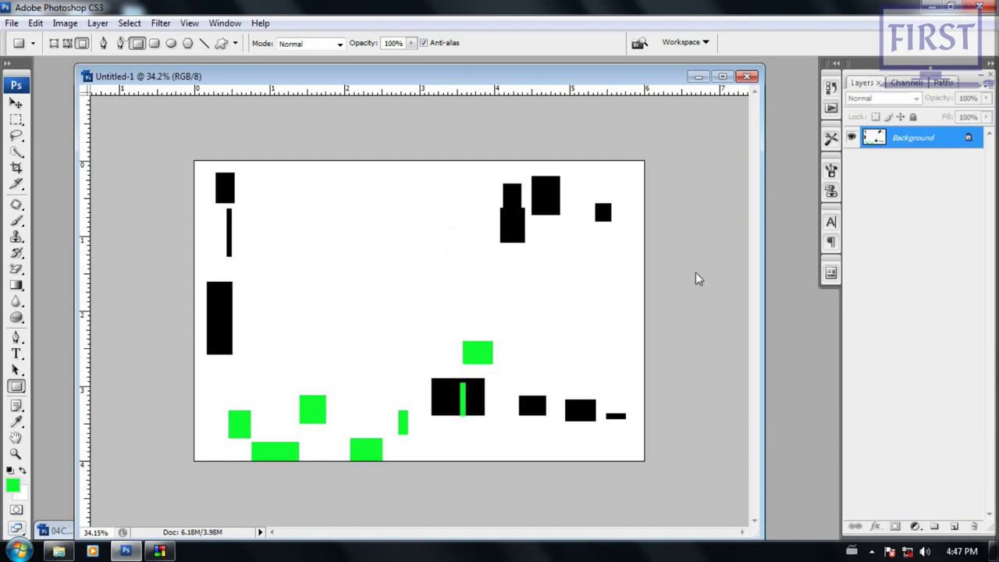
pyautogui.hotkey('ctrl', 'BackSpace')
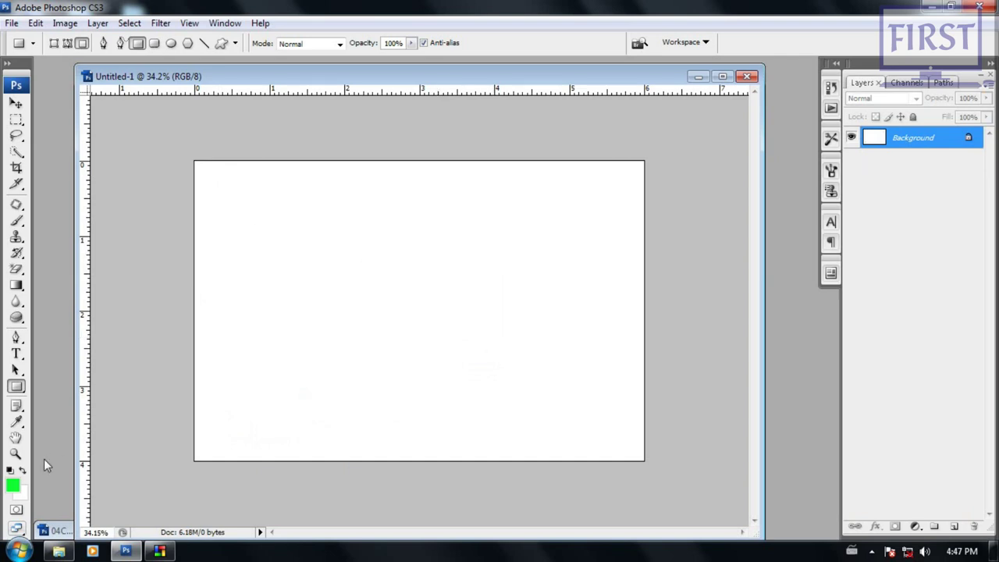
pyautogui.click(11, 468)
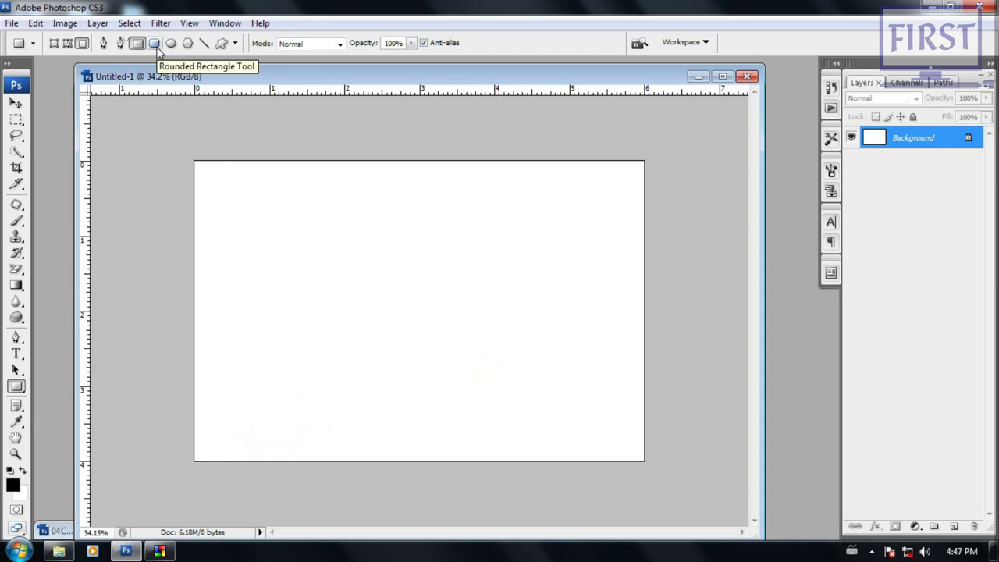
# Step: Give rounded-rectangle shape layers the light-blue preset style, then draw and delete a test rectangle
pyautogui.click(155, 44)
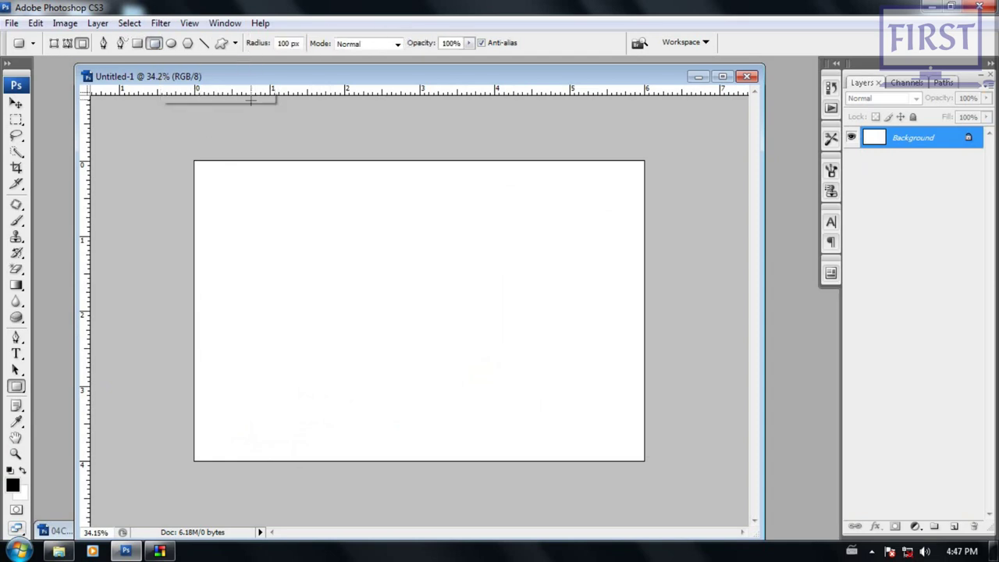
pyautogui.click(55, 44)
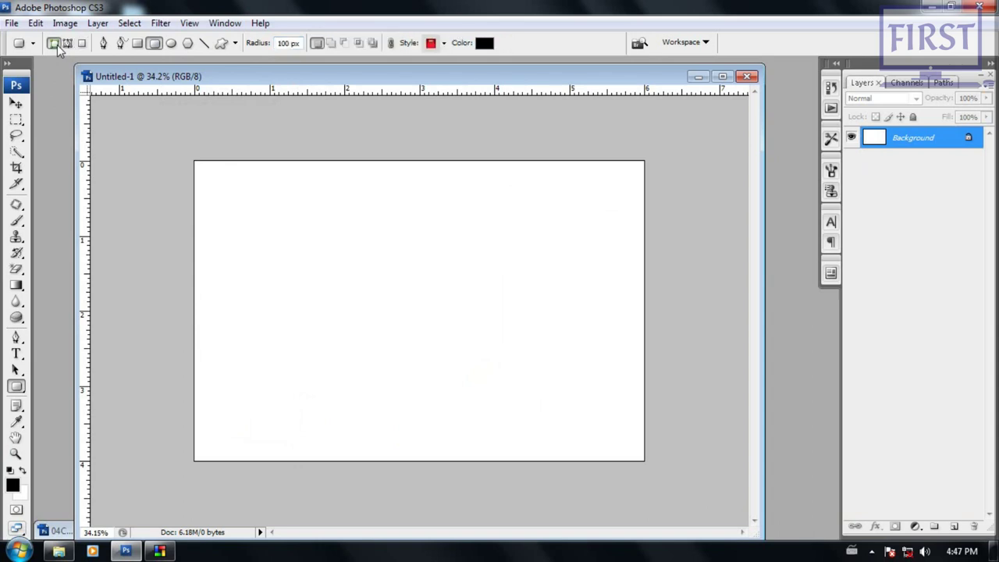
pyautogui.click(443, 45)
pyautogui.scroll(-2, 495, 90)
pyautogui.scroll(2, 495, 90)
pyautogui.click(362, 75)
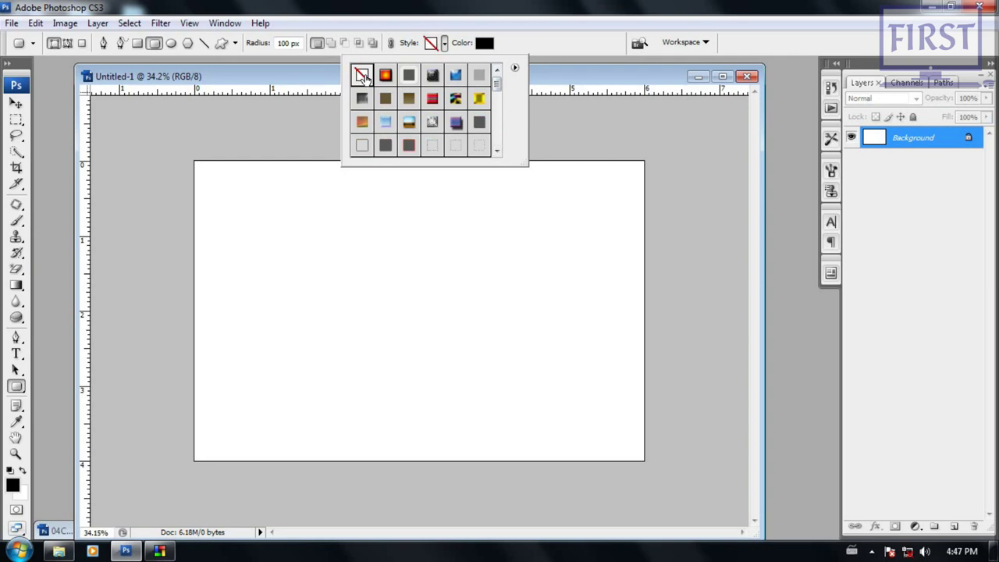
pyautogui.click(386, 124)
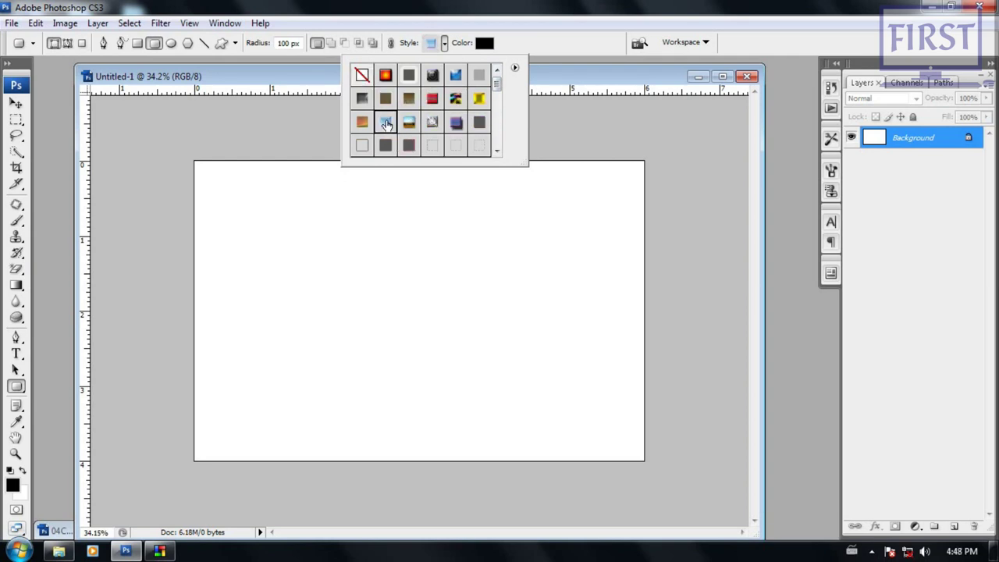
pyautogui.click(444, 43)
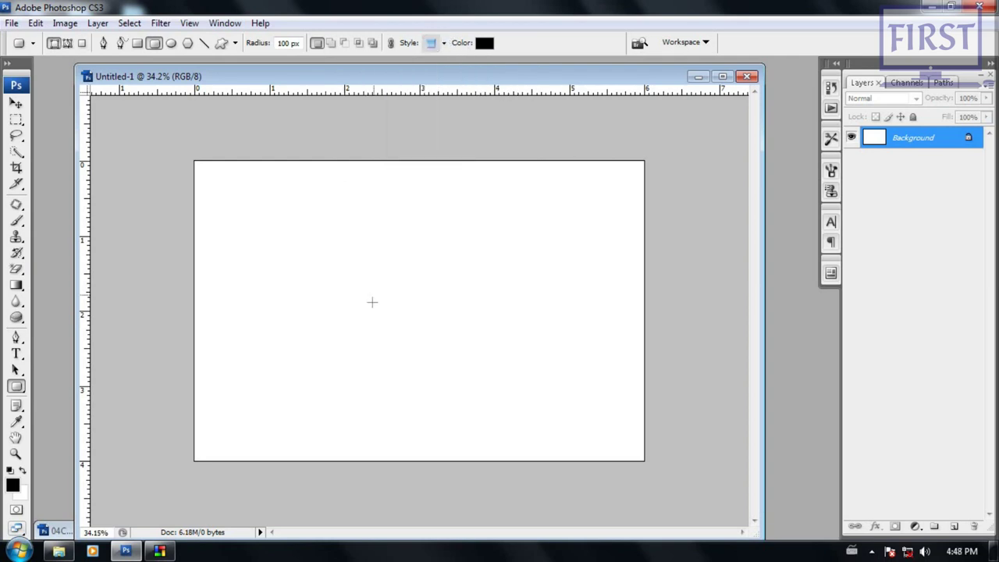
pyautogui.moveTo(308, 246); pyautogui.dragTo(562, 330)
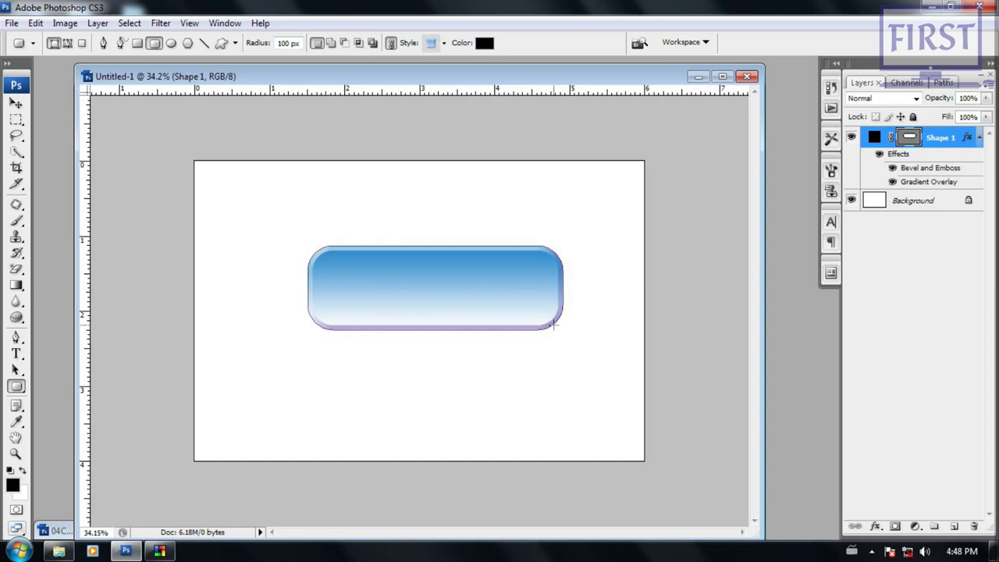
pyautogui.moveTo(933, 139)
pyautogui.mouseDown()
pyautogui.moveTo(980, 531)
pyautogui.moveTo(973, 527)
pyautogui.mouseUp()
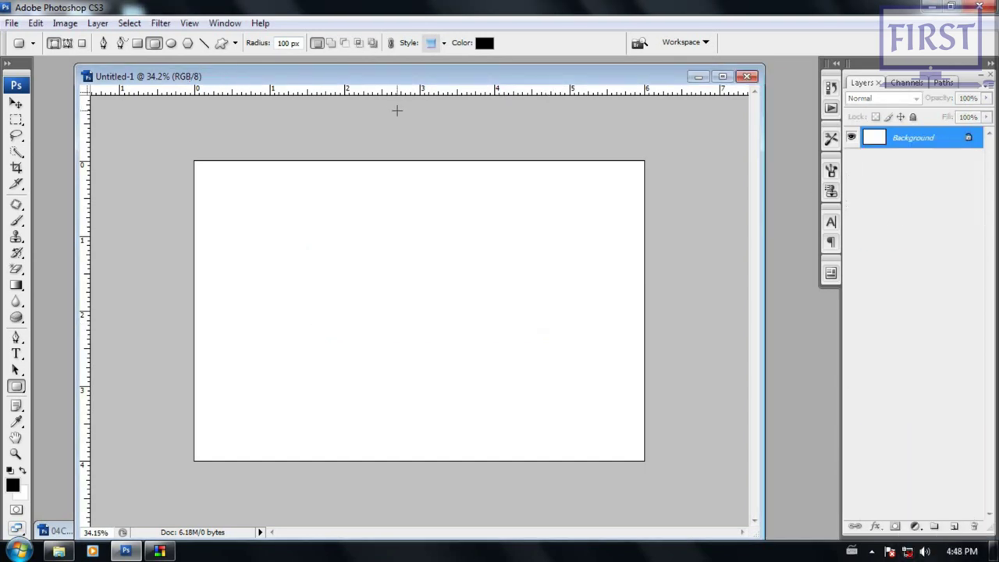
# Step: Set the corner radius to 50 px, draw and delete a test bar, and check geometry options
pyautogui.doubleClick(288, 43)
pyautogui.write('50')
pyautogui.moveTo(233, 249); pyautogui.dragTo(471, 299)
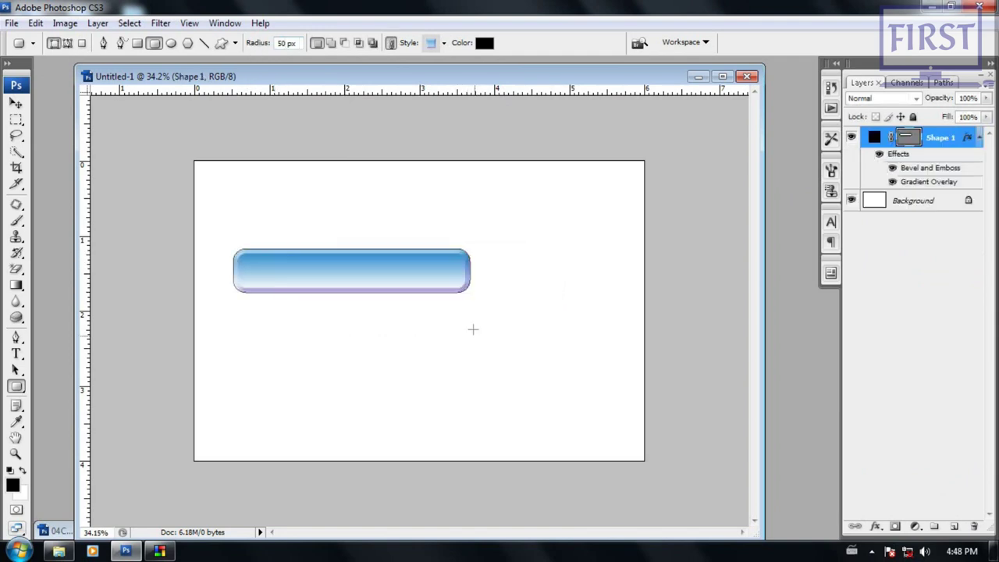
pyautogui.hotkey('ctrl', '0')
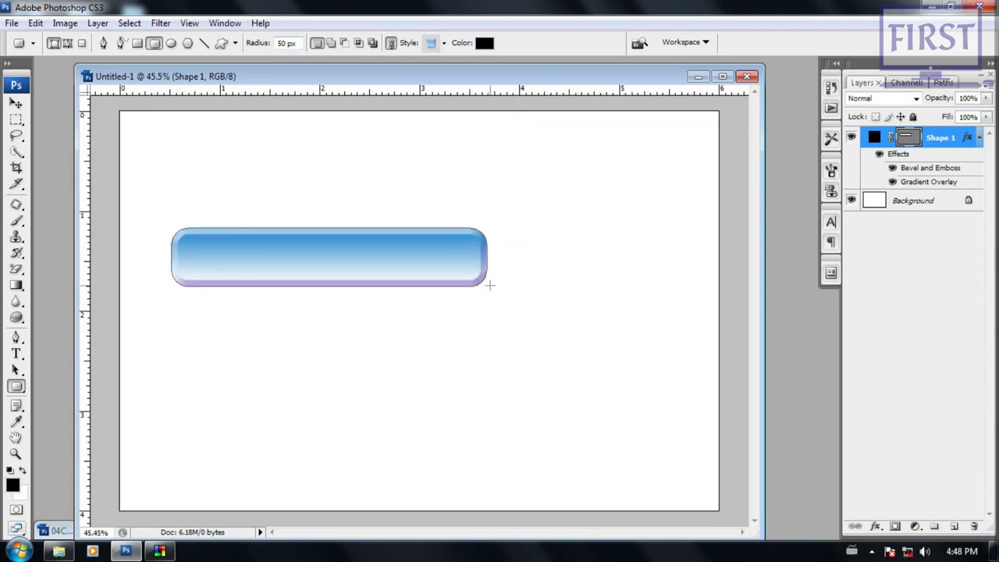
pyautogui.moveTo(937, 138); pyautogui.dragTo(973, 525)
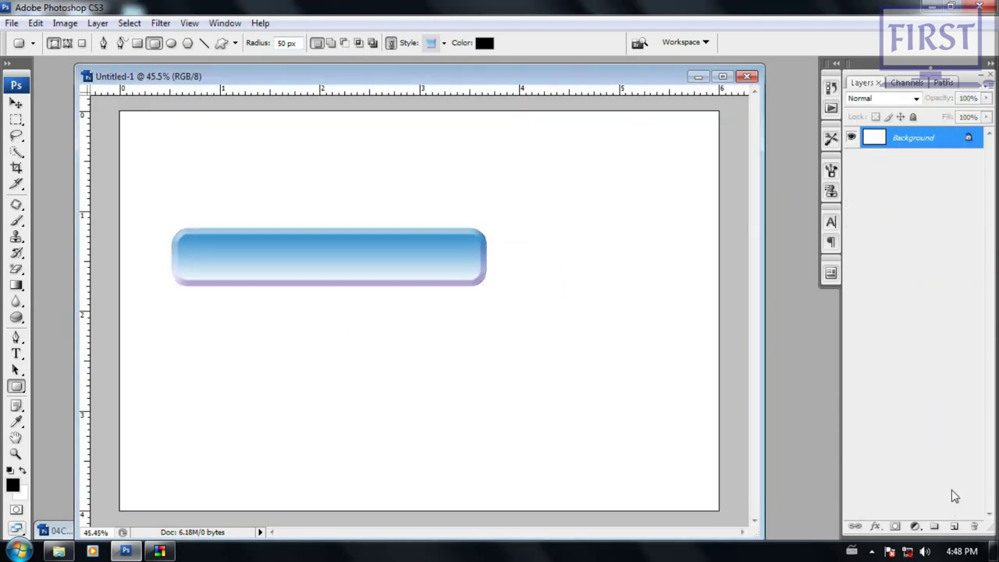
pyautogui.click(235, 45)
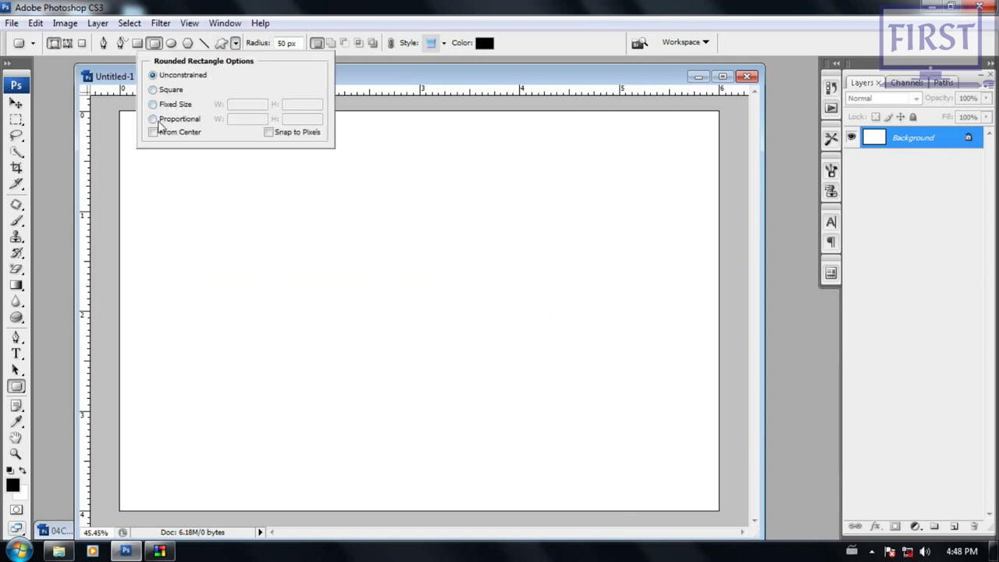
pyautogui.click(236, 45)
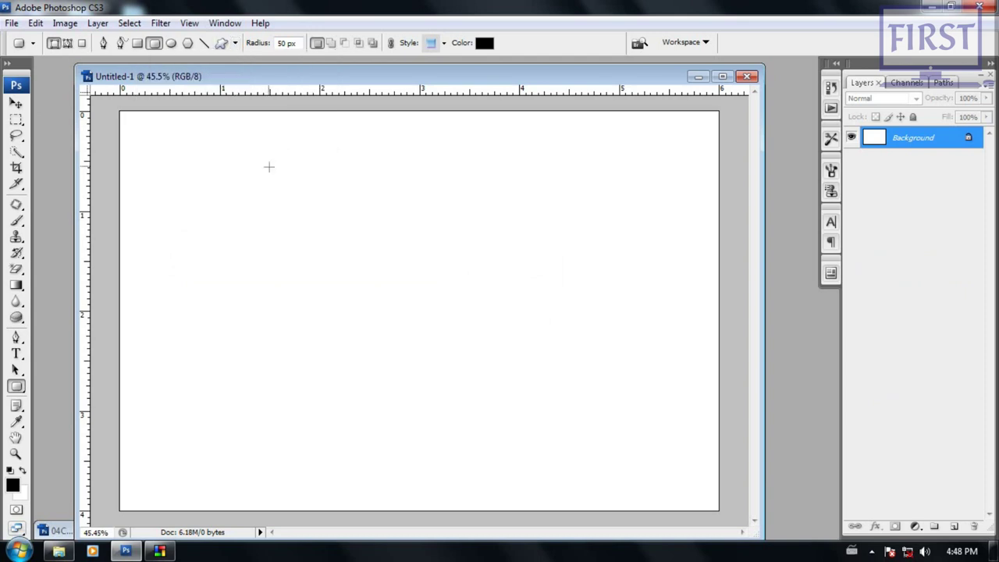
# Step: Check the Ellipse tool's geometry options, then draw and delete a blue-styled test circle
pyautogui.click(171, 44)
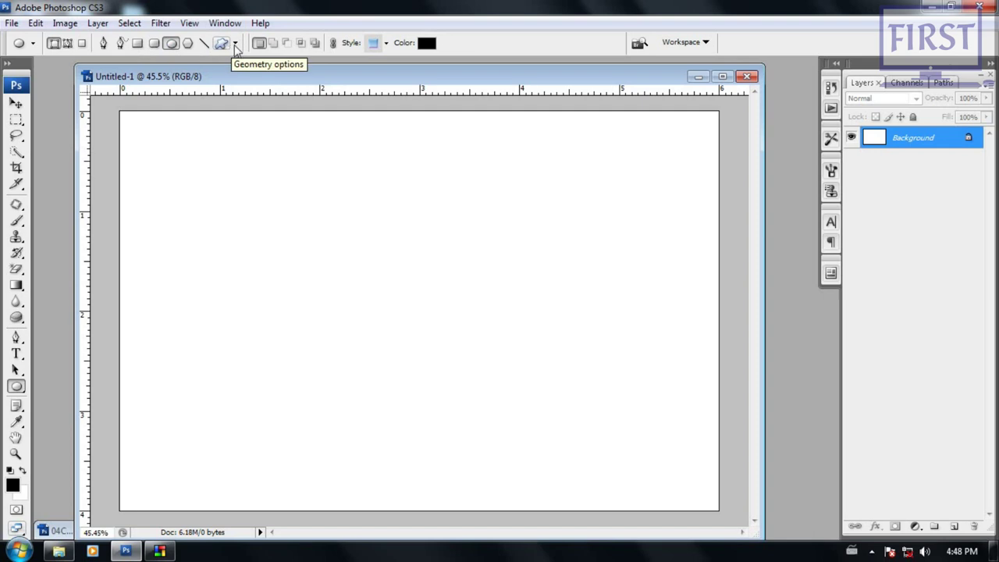
pyautogui.click(234, 43)
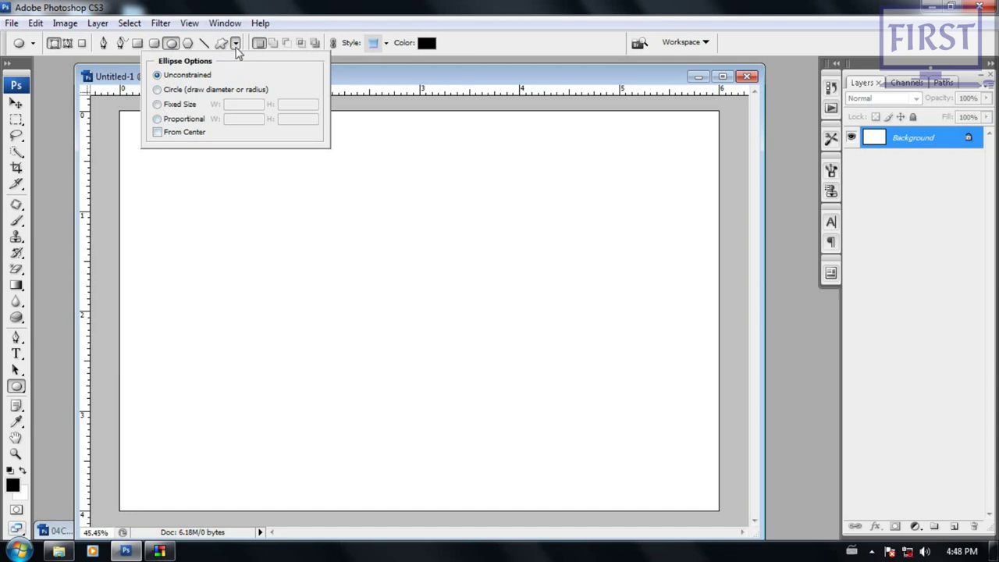
pyautogui.click(236, 43)
pyautogui.moveTo(268, 228)
pyautogui.mouseDown()
pyautogui.moveTo(421, 403)
pyautogui.moveTo(482, 259)
pyautogui.moveTo(485, 347)
pyautogui.moveTo(520, 395)
pyautogui.mouseUp()
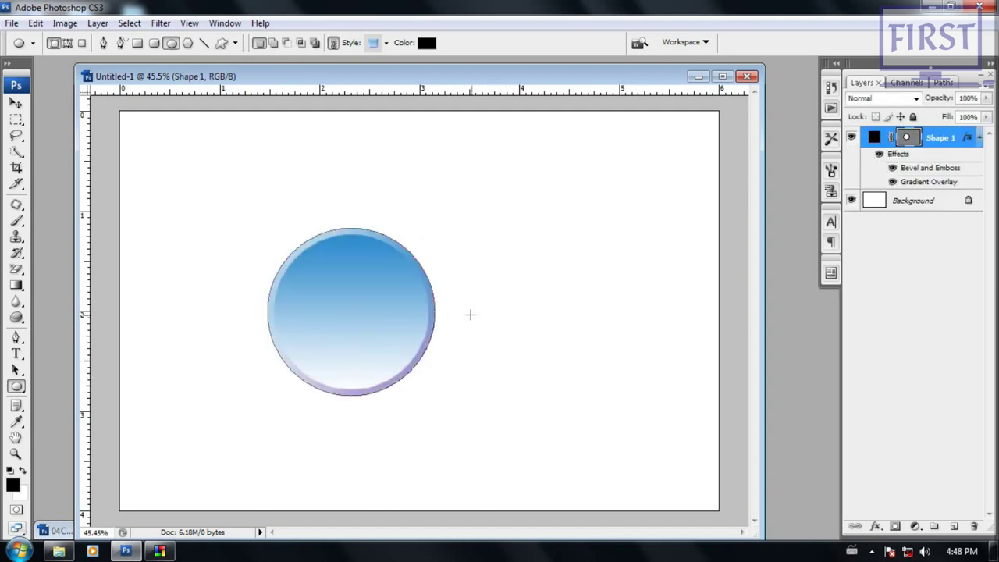
pyautogui.moveTo(959, 142); pyautogui.dragTo(974, 526)
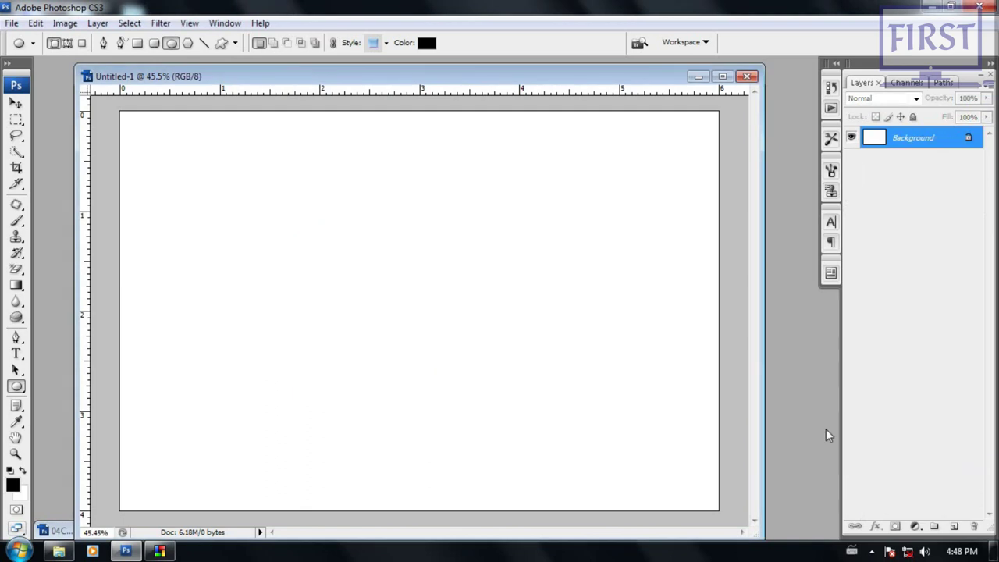
pyautogui.click(188, 43)
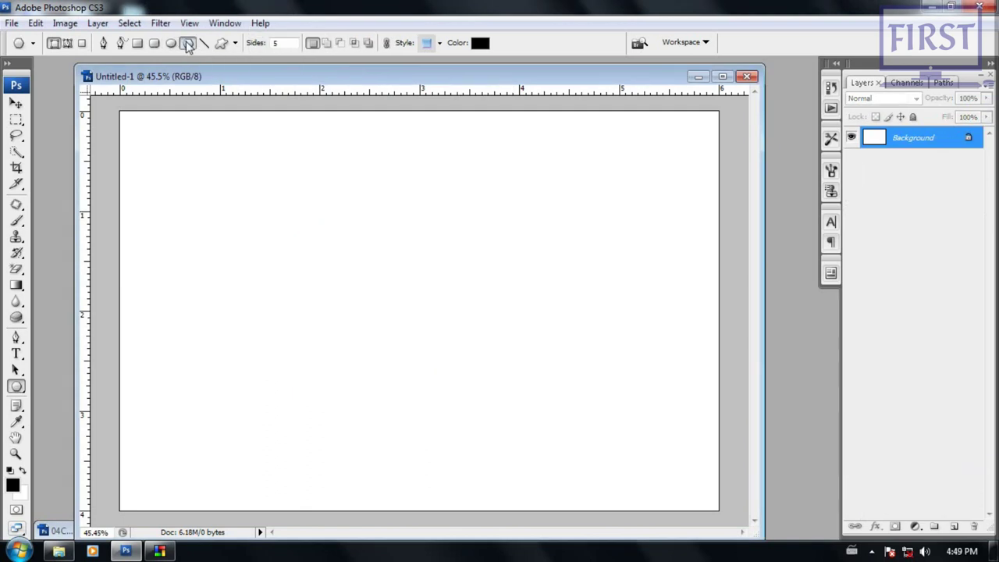
# Step: Set the polygon side count to 5 after dismissing the out-of-range error
pyautogui.doubleClick(281, 43)
pyautogui.press('Return')
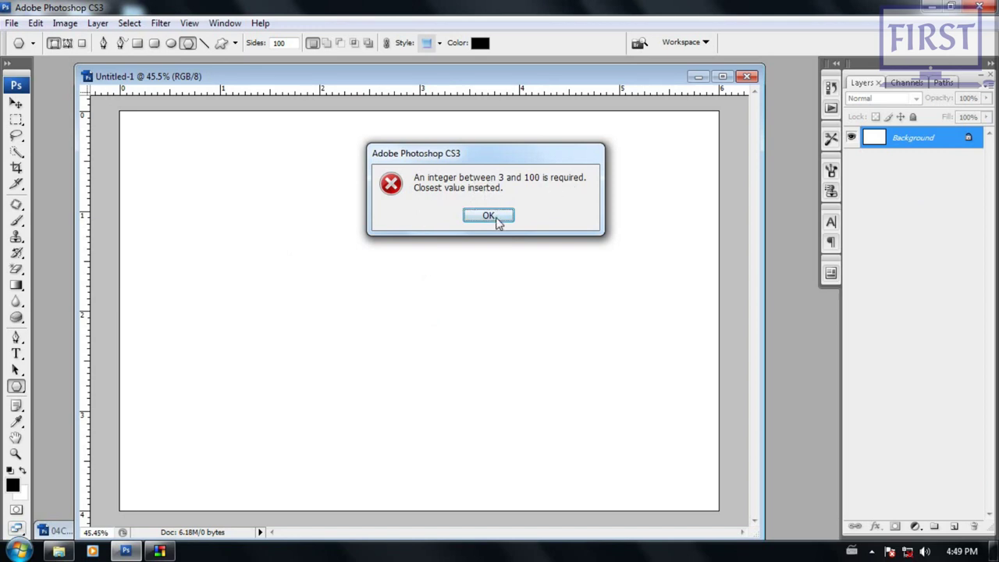
pyautogui.moveTo(525, 161); pyautogui.dragTo(530, 172)
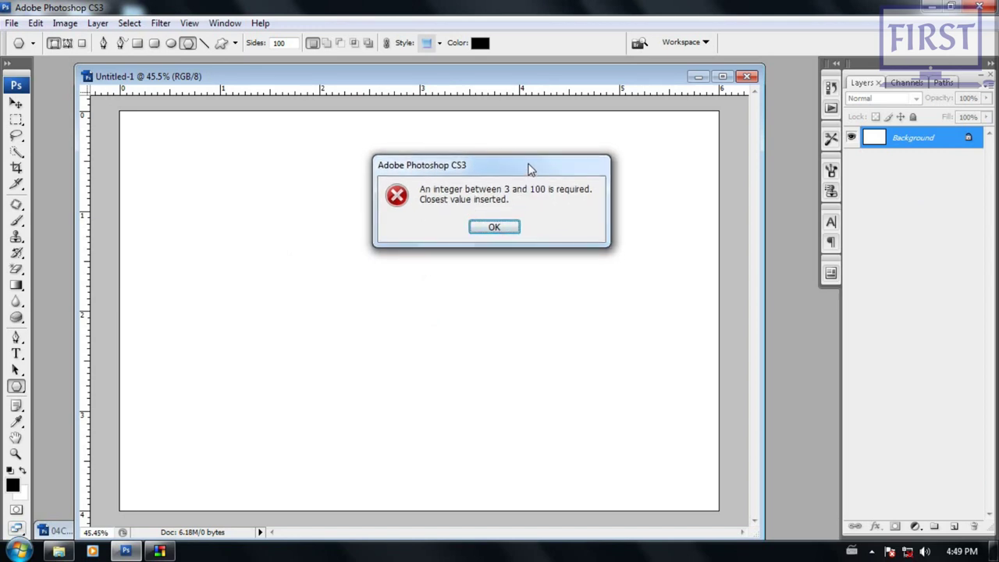
pyautogui.click(505, 226)
pyautogui.doubleClick(285, 43)
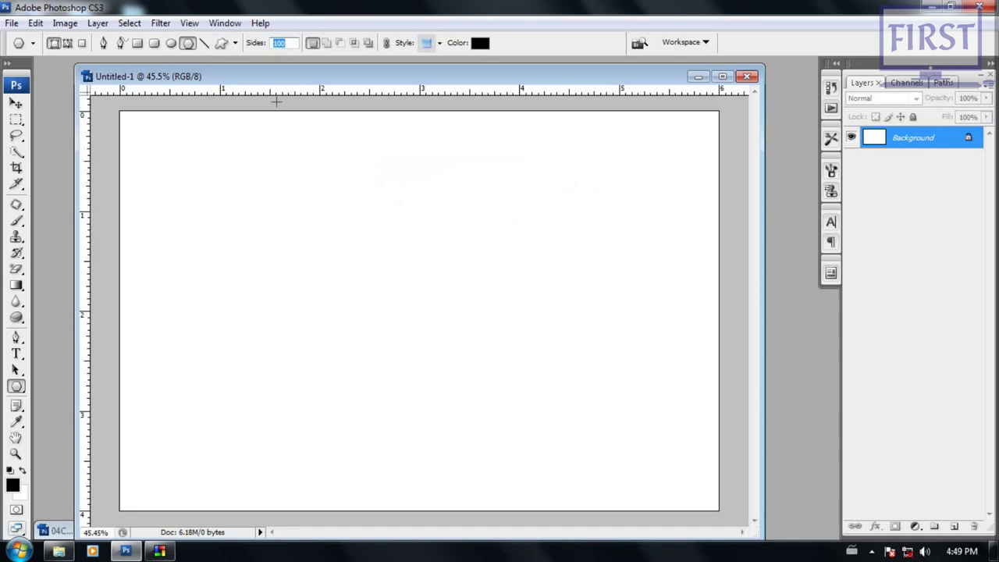
pyautogui.write('5')
# Step: Turn off Star in polygon options, then draw and delete a test pentagon
pyautogui.click(237, 44)
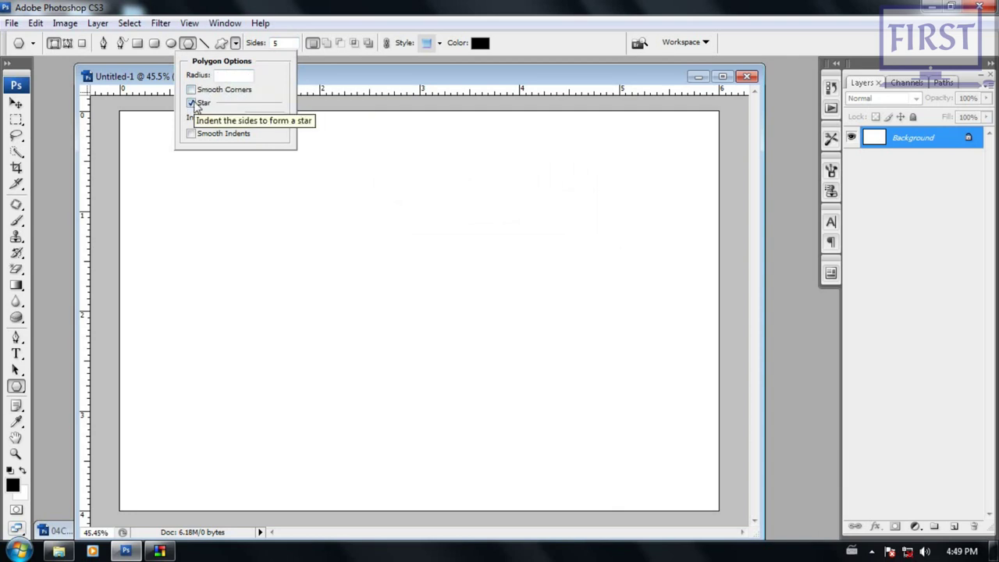
pyautogui.click(191, 103)
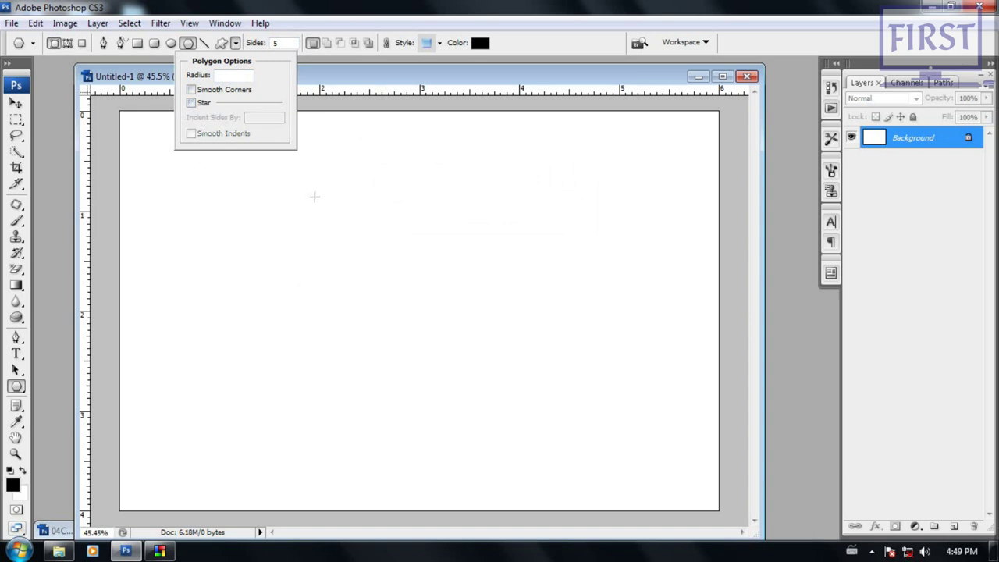
pyautogui.click(235, 43)
pyautogui.moveTo(345, 246)
pyautogui.mouseDown()
pyautogui.moveTo(400, 302)
pyautogui.moveTo(383, 301)
pyautogui.mouseUp()
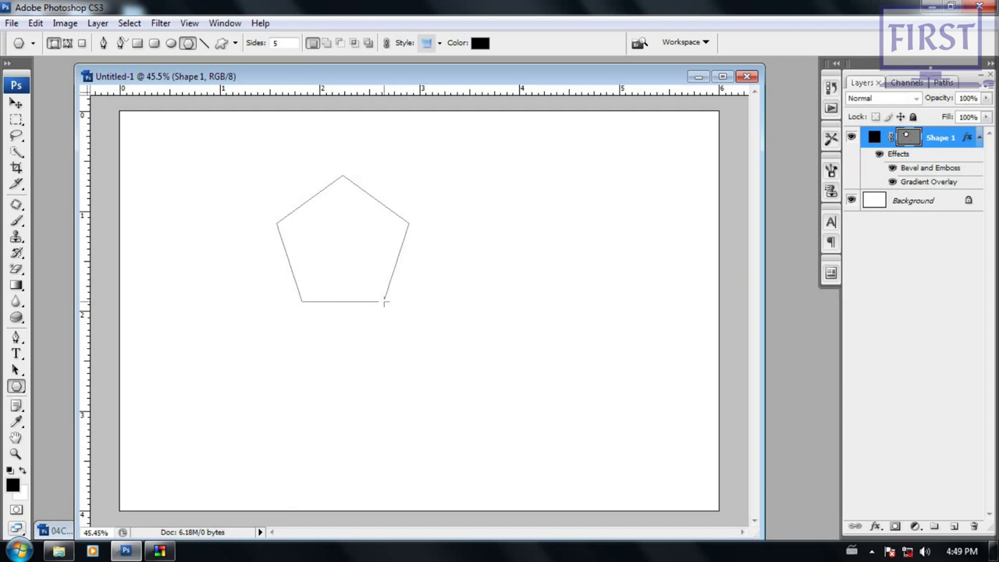
pyautogui.moveTo(940, 138); pyautogui.dragTo(972, 527)
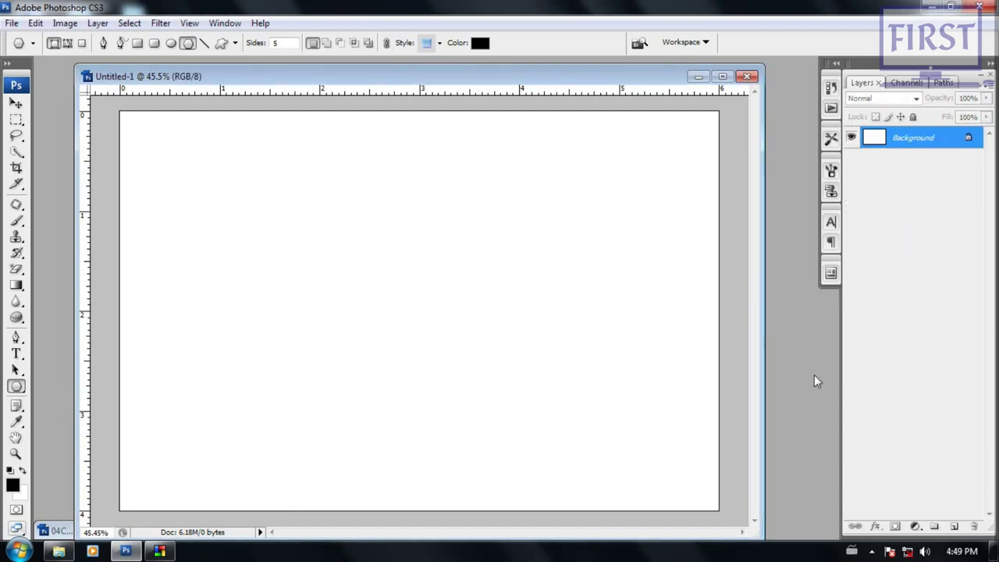
# Step: Enable Star with 50% indent, then draw and delete a test five-point star
pyautogui.click(235, 44)
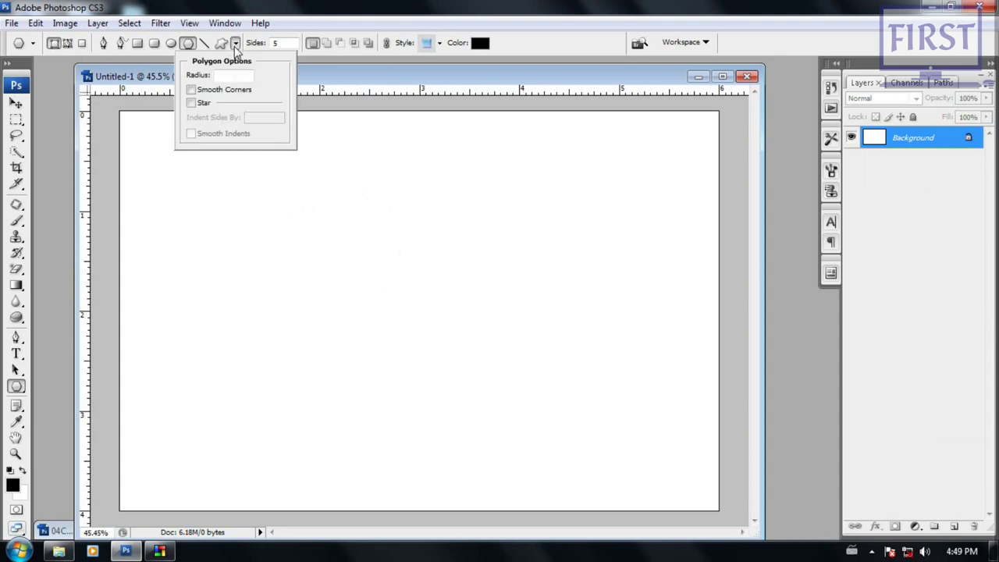
pyautogui.click(191, 103)
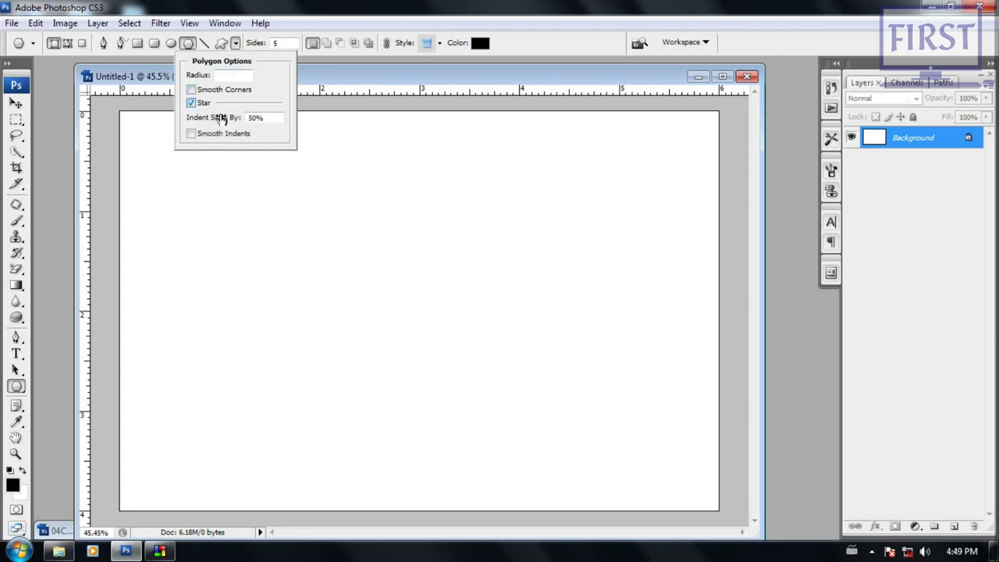
pyautogui.click(234, 44)
pyautogui.moveTo(337, 287); pyautogui.dragTo(407, 381)
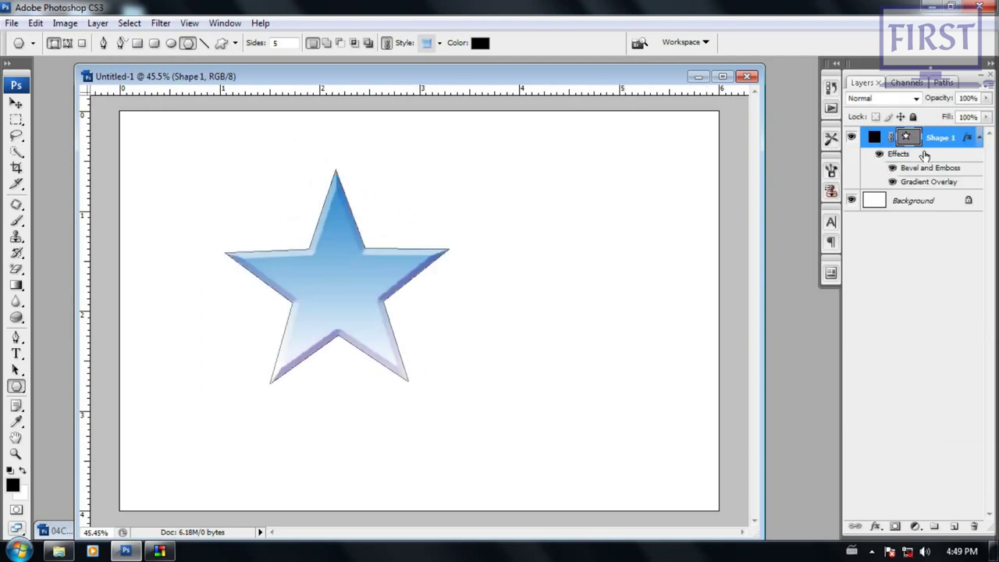
pyautogui.moveTo(949, 140); pyautogui.dragTo(976, 527)
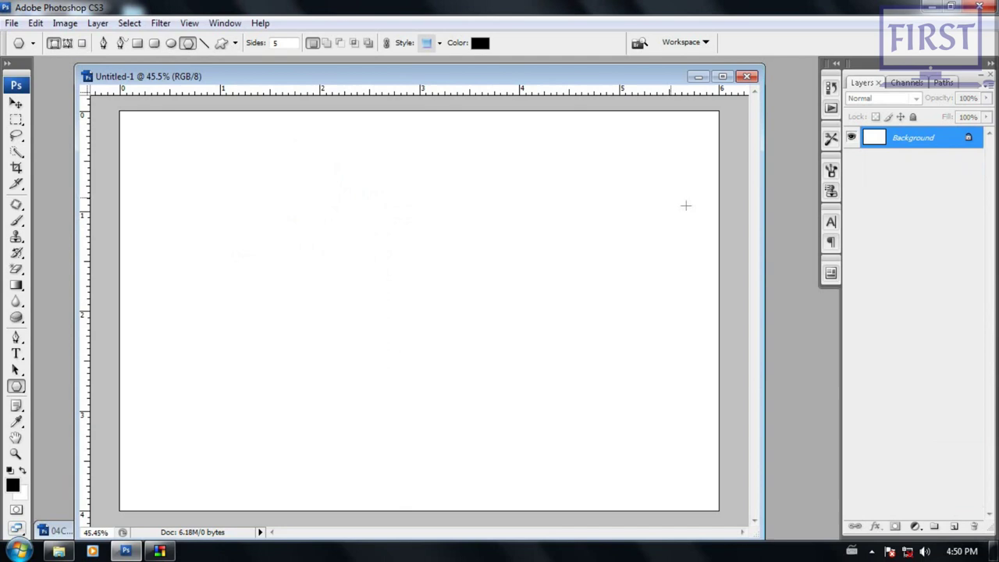
# Step: Enable Smooth Corners, scatter nine blue stars of various sizes, and select all star layers
pyautogui.click(234, 45)
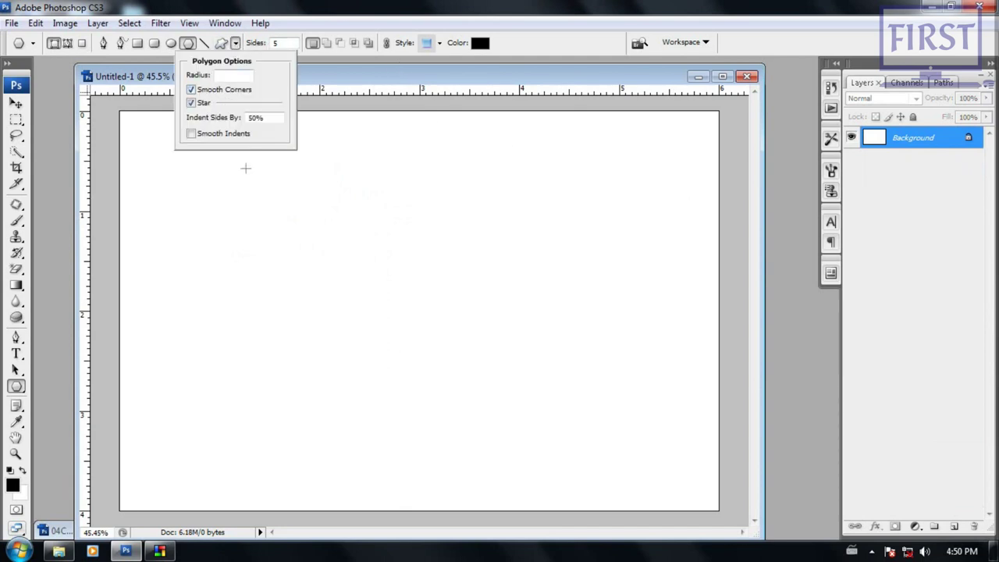
pyautogui.click(237, 44)
pyautogui.moveTo(284, 235)
pyautogui.mouseDown()
pyautogui.moveTo(337, 276)
pyautogui.moveTo(350, 341)
pyautogui.mouseUp()
pyautogui.moveTo(448, 227); pyautogui.dragTo(474, 259)
pyautogui.moveTo(567, 222); pyautogui.dragTo(583, 243)
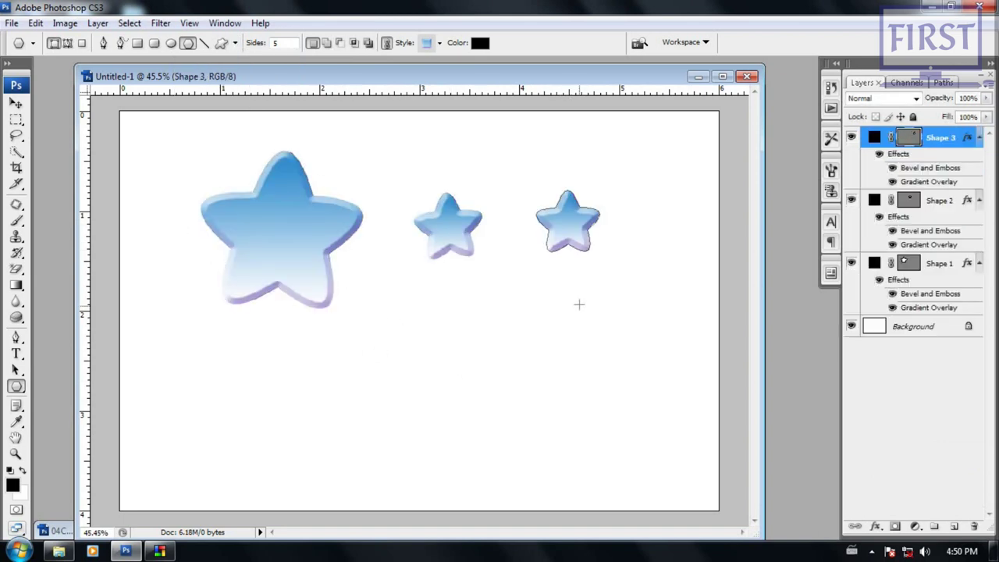
pyautogui.moveTo(579, 304); pyautogui.dragTo(599, 331)
pyautogui.moveTo(471, 369); pyautogui.dragTo(486, 389)
pyautogui.moveTo(385, 407); pyautogui.dragTo(406, 433)
pyautogui.moveTo(217, 399); pyautogui.dragTo(230, 415)
pyautogui.moveTo(164, 397); pyautogui.dragTo(199, 435)
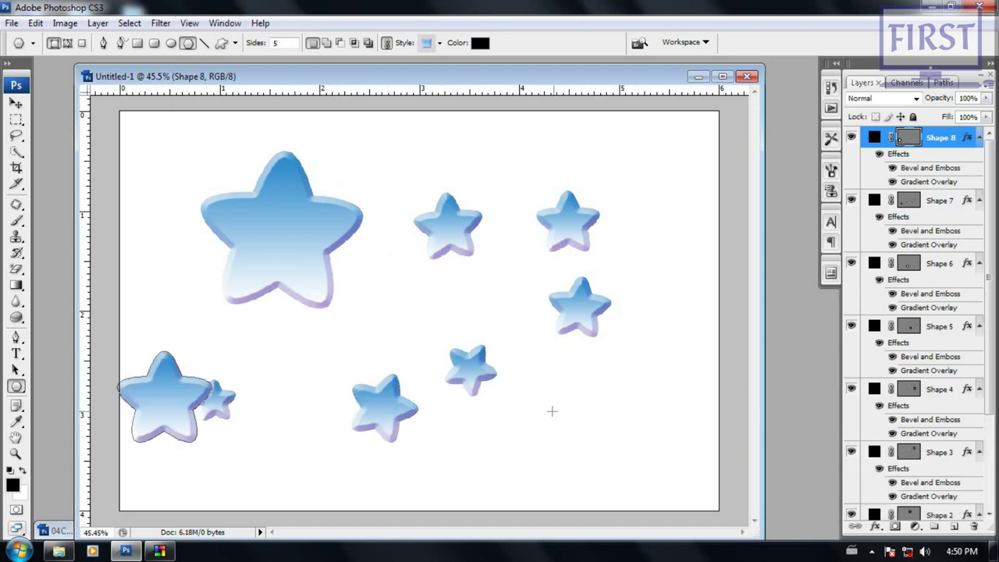
pyautogui.moveTo(552, 412); pyautogui.dragTo(601, 461)
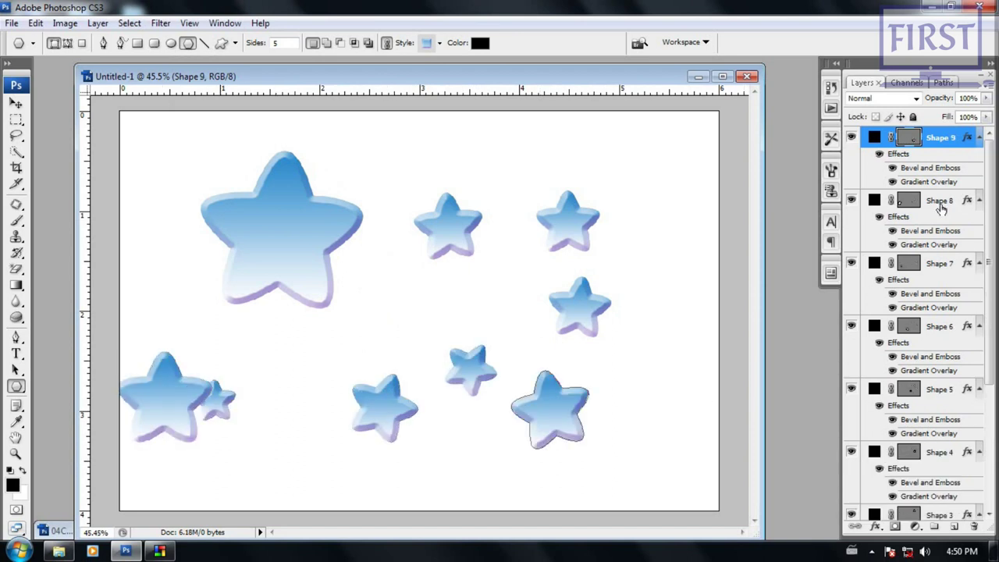
pyautogui.moveTo(987, 178); pyautogui.dragTo(987, 299)
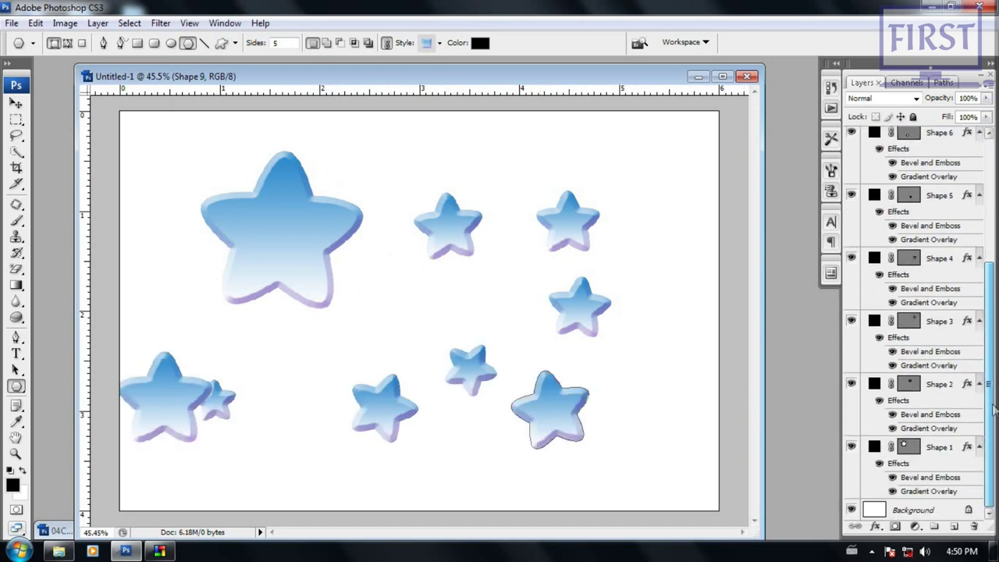
pyautogui.keyDown('shift'); pyautogui.click(931, 449); pyautogui.keyUp('shift')
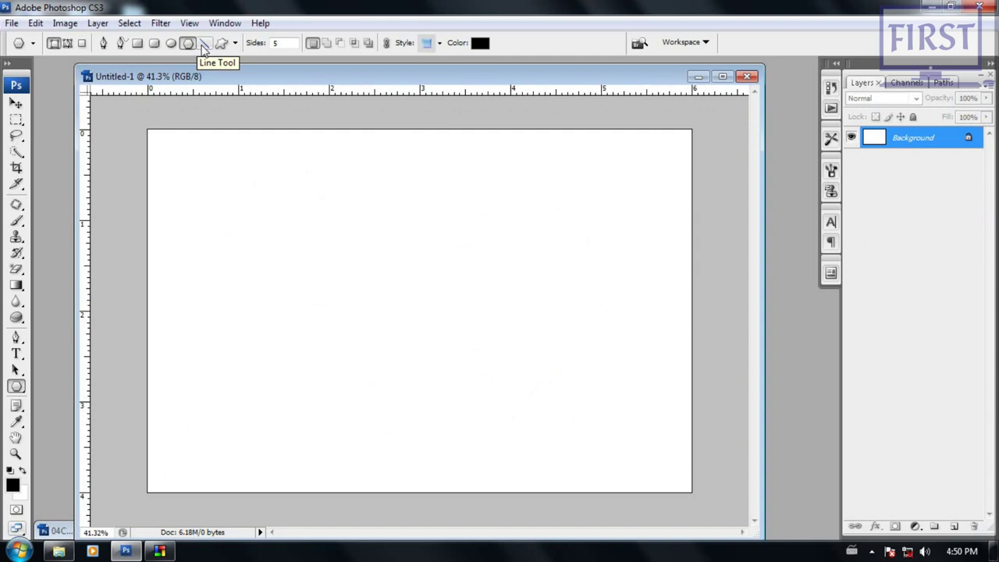
# Step: Switch to the Line tool and set its Style to None
pyautogui.click(204, 45)
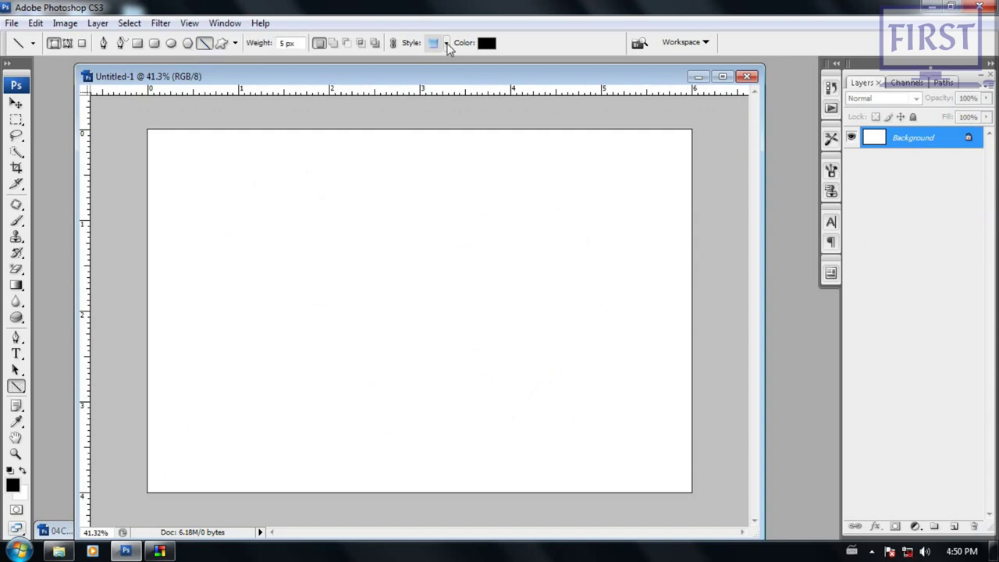
pyautogui.click(446, 43)
pyautogui.click(363, 75)
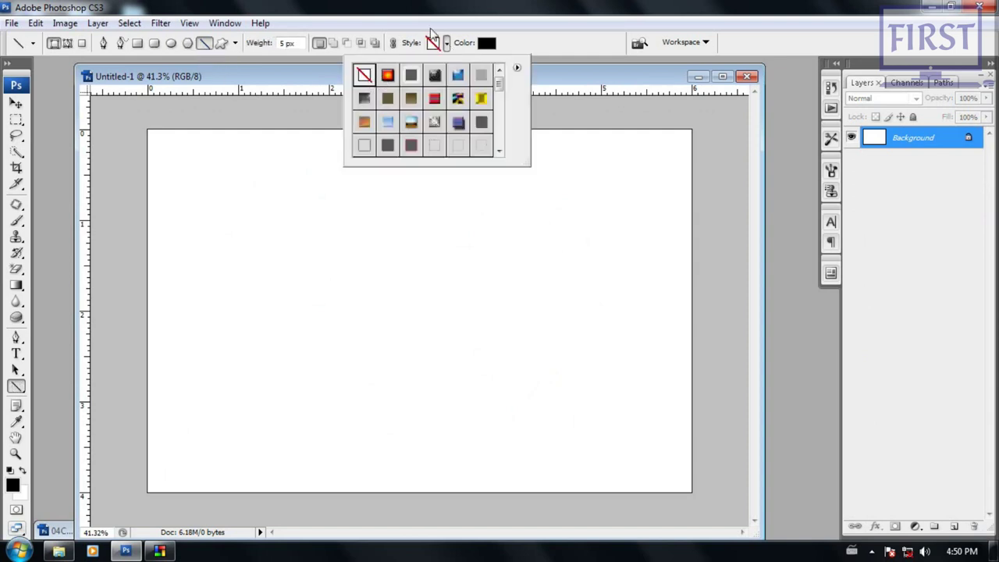
pyautogui.click(430, 40)
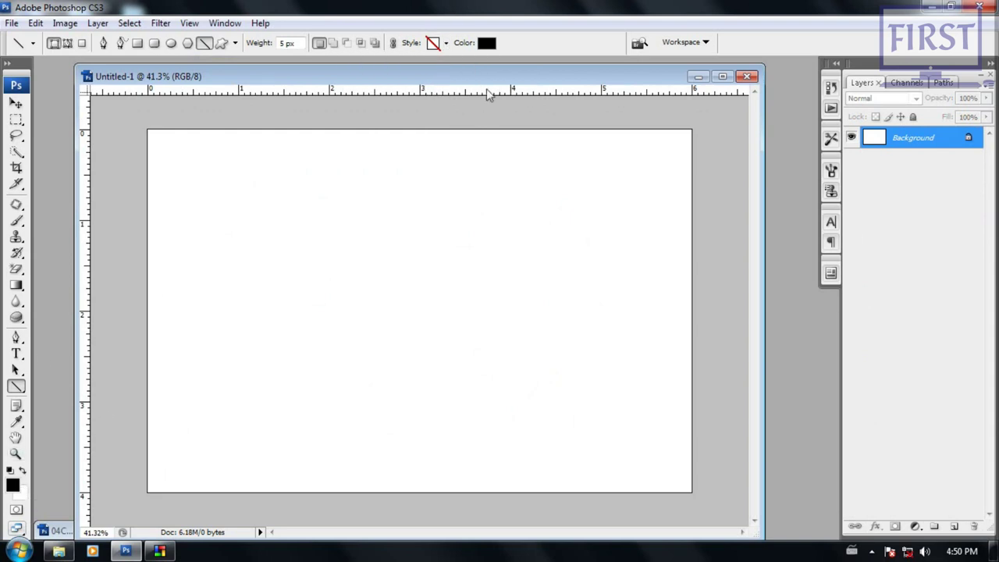
# Step: Draw a 5 px test line across the canvas, then delete its Shape 1 layer
pyautogui.moveTo(241, 321)
pyautogui.mouseDown()
pyautogui.moveTo(289, 341)
pyautogui.moveTo(539, 331)
pyautogui.mouseUp()
pyautogui.scroll(2, 473, 335)
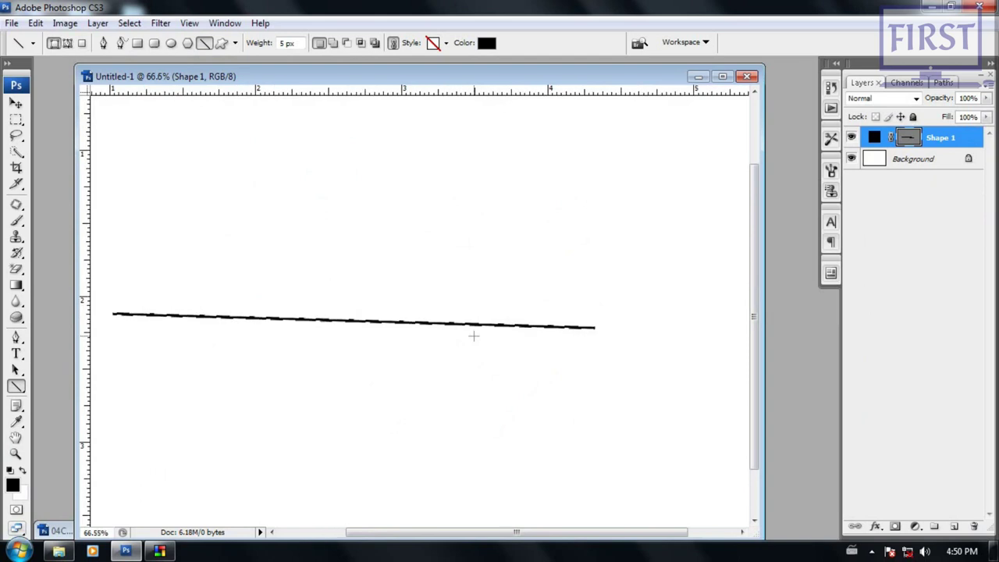
pyautogui.moveTo(941, 137); pyautogui.dragTo(973, 526)
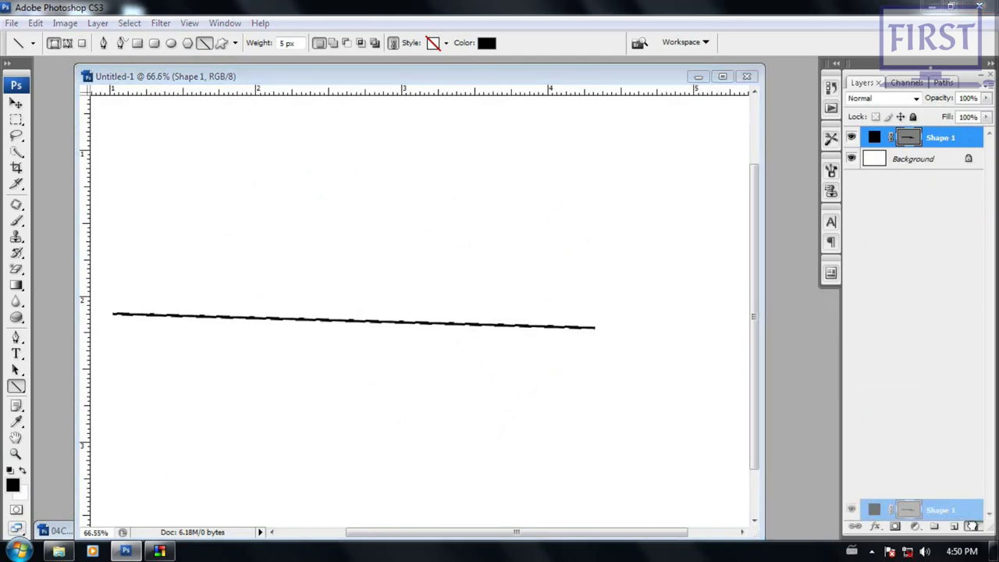
pyautogui.scroll(-1, 285, 70)
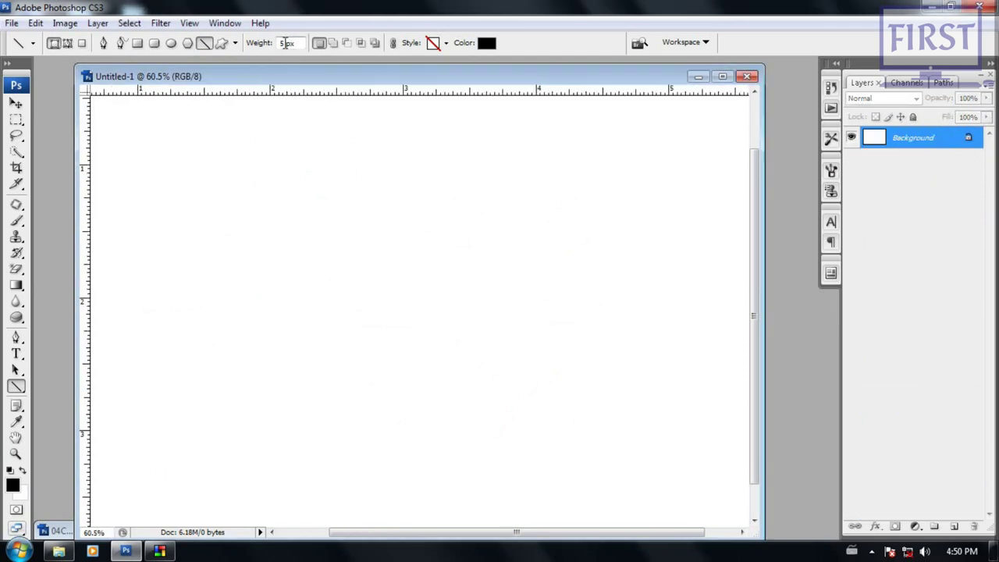
# Step: Try line weights 1 and 10000, dismissing the out-of-range warning
pyautogui.write('1')
pyautogui.press('Return')
pyautogui.write('10')
pyautogui.write('000')
pyautogui.press('Return')
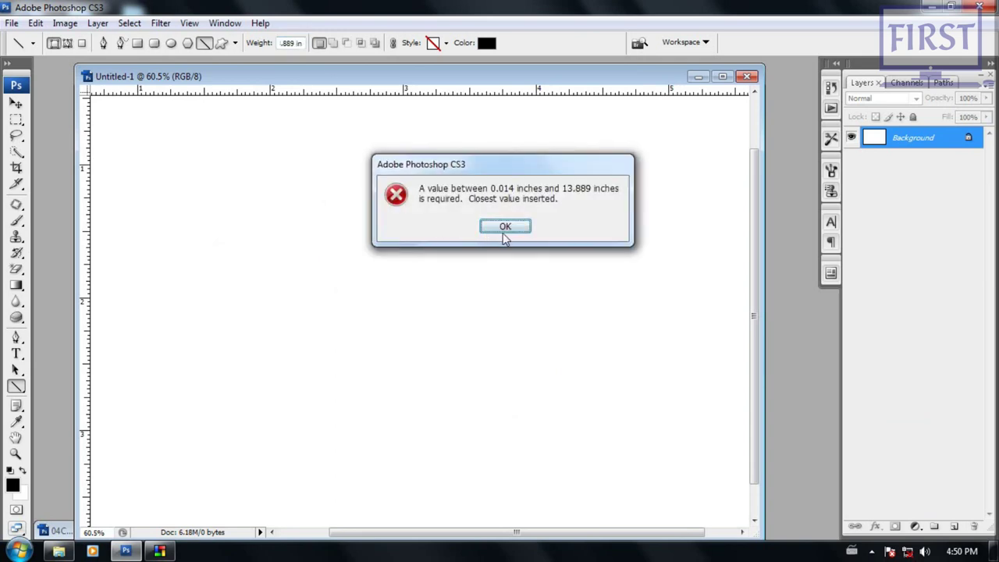
pyautogui.click(505, 227)
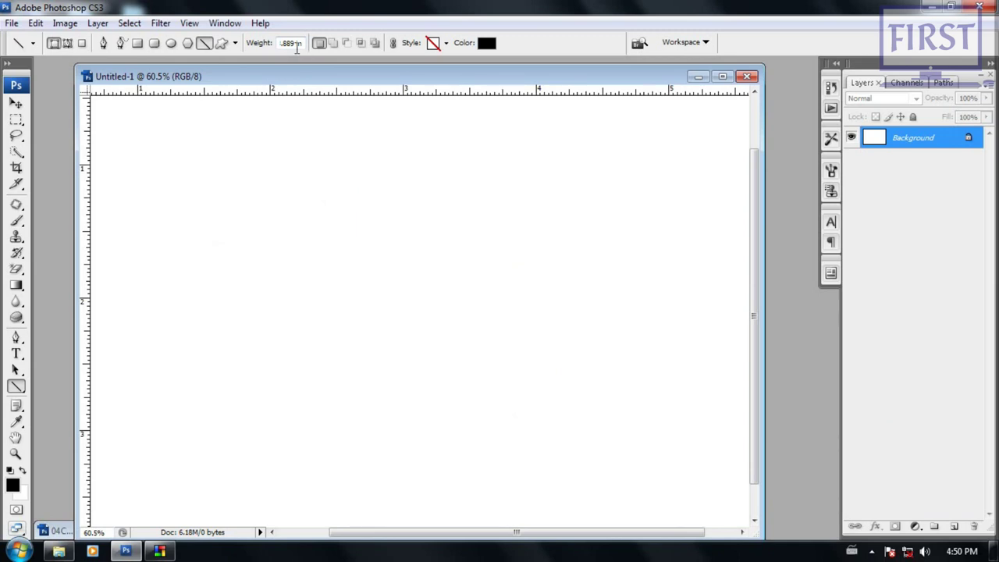
# Step: Set the line weight to 5 in, draw a thick line, then delete both shape layers
pyautogui.doubleClick(297, 43)
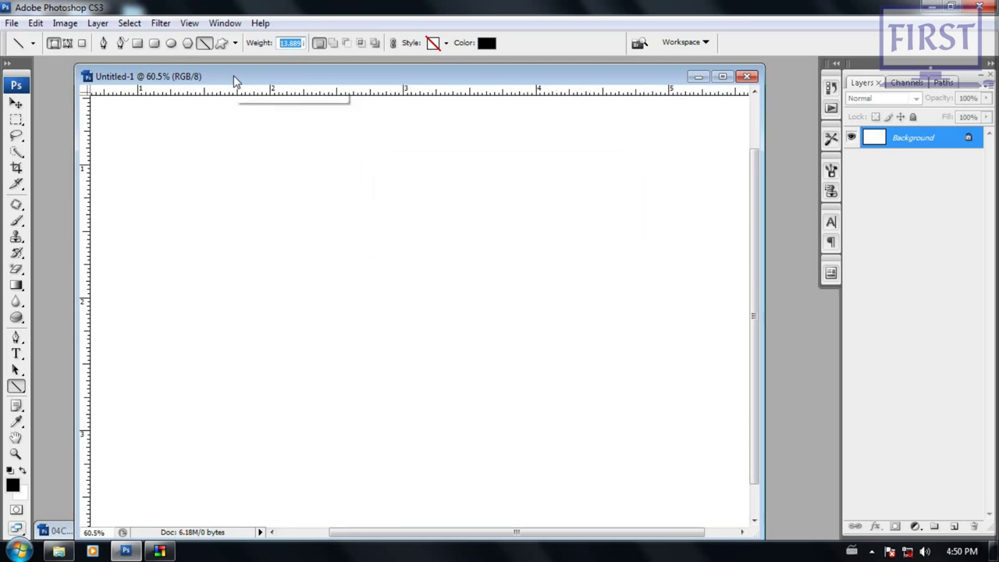
pyautogui.write('5')
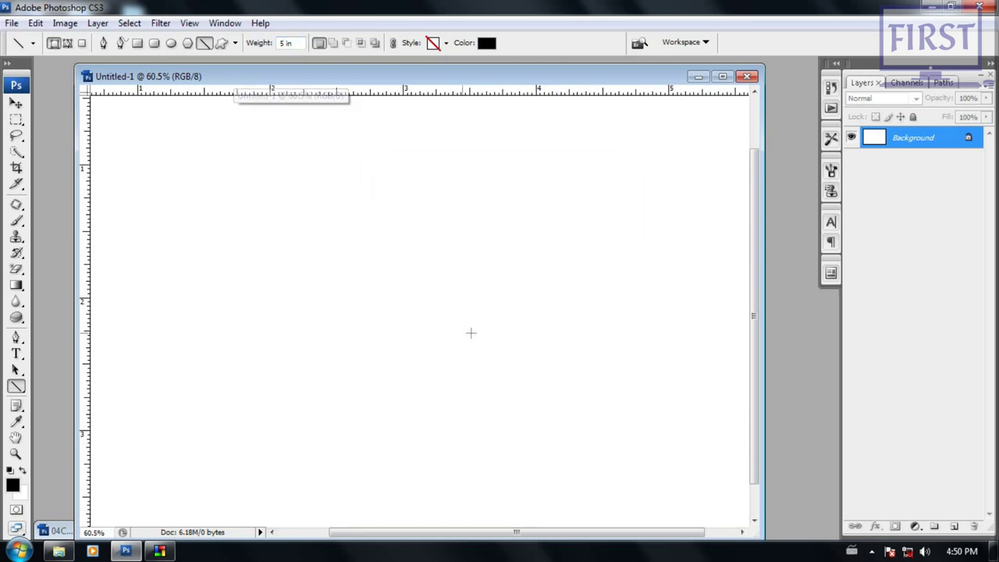
pyautogui.moveTo(221, 310); pyautogui.dragTo(633, 313)
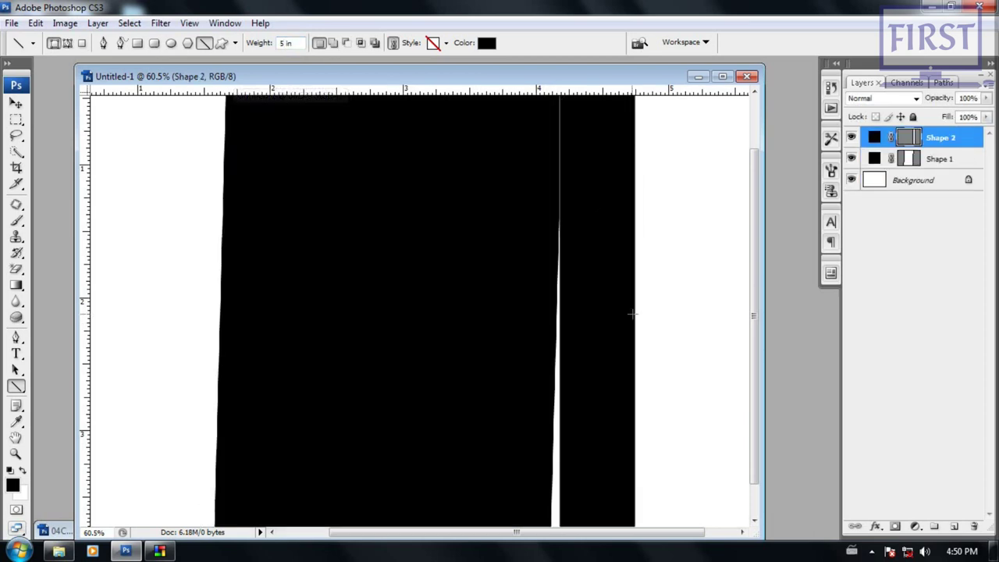
pyautogui.hotkey('ctrl', '0')
pyautogui.keyDown('shift'); pyautogui.click(949, 160); pyautogui.keyUp('shift')
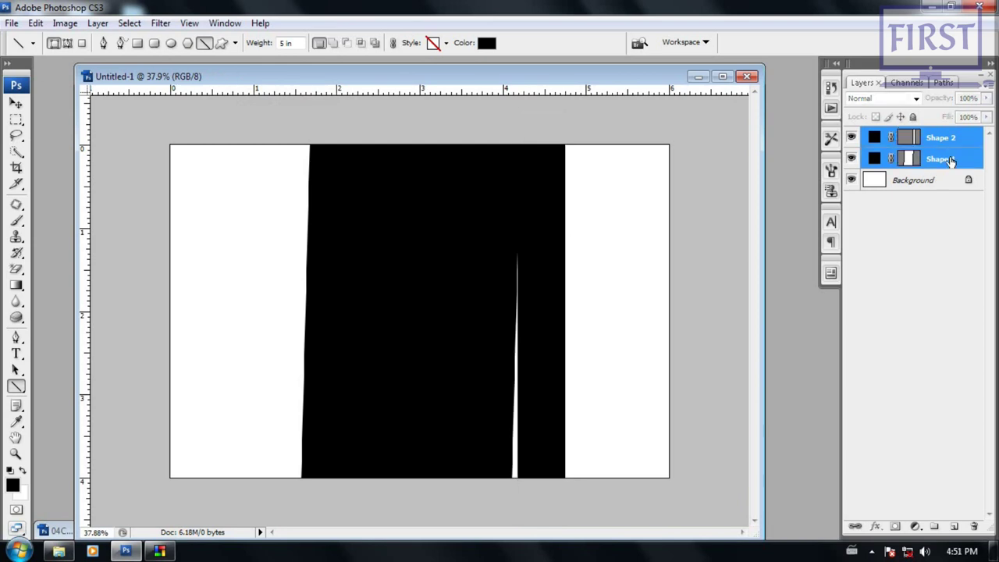
pyautogui.moveTo(949, 160); pyautogui.dragTo(974, 526)
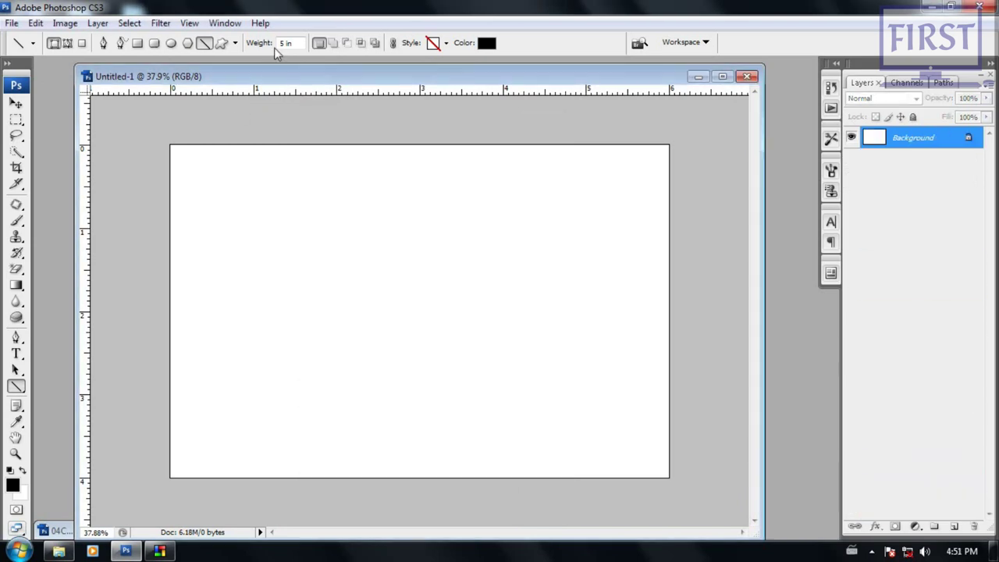
# Step: Set the line weight to 0.5 in, draw a trial line, and delete its layer
pyautogui.doubleClick(286, 44)
pyautogui.write('0.5')
pyautogui.moveTo(267, 271); pyautogui.dragTo(591, 277)
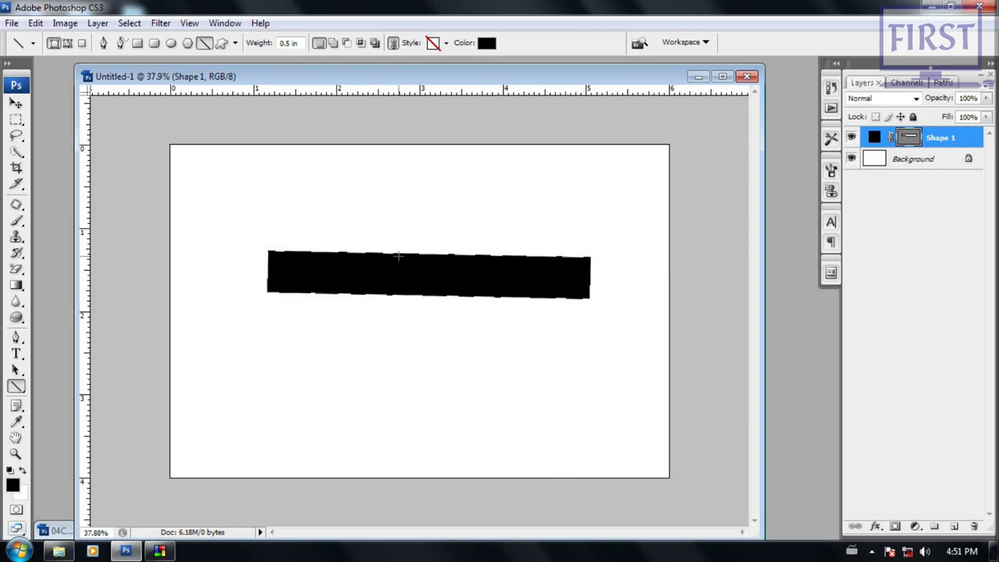
pyautogui.moveTo(940, 139); pyautogui.dragTo(973, 526)
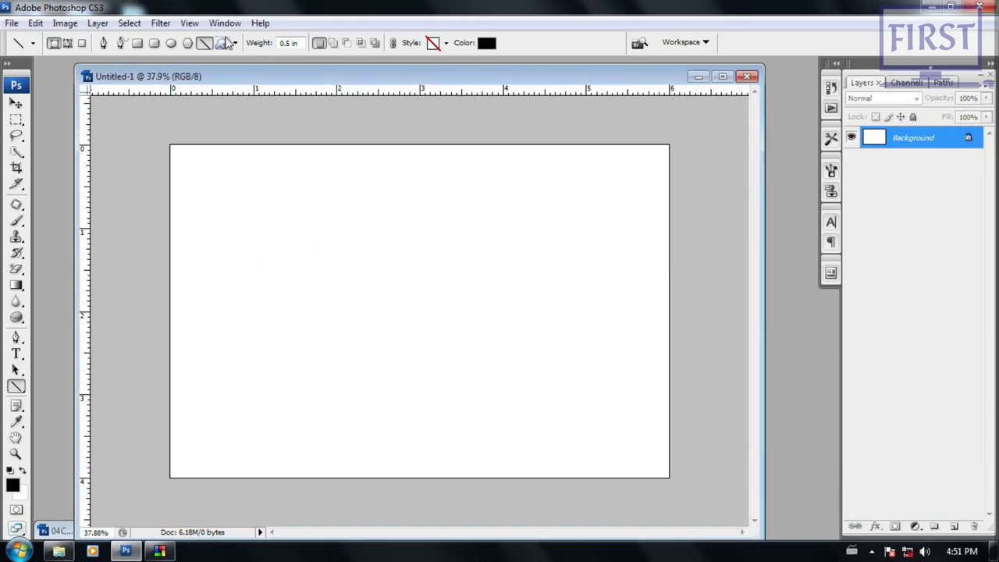
# Step: Enable a start arrowhead, draw a trial arrow, and delete its layer
pyautogui.click(235, 43)
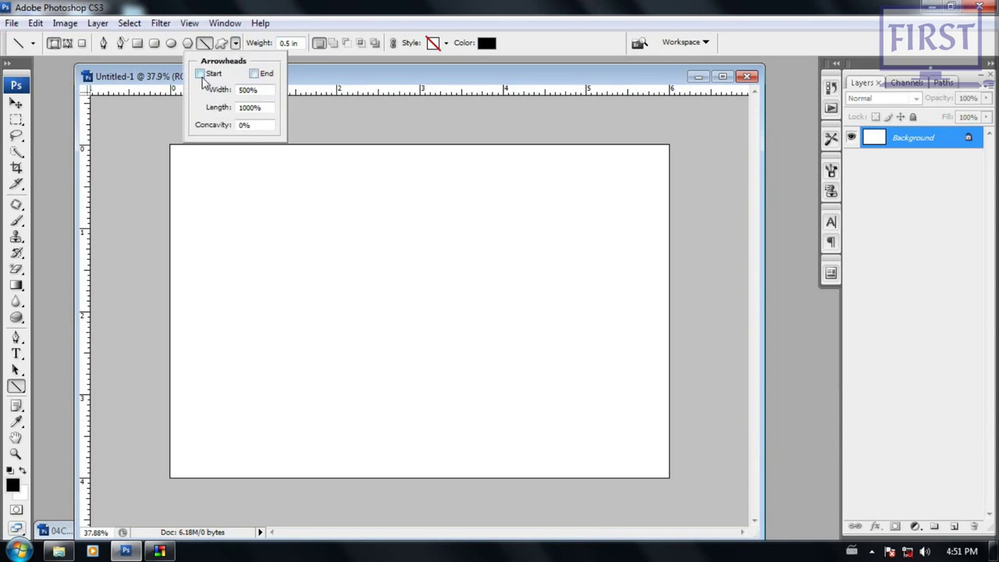
pyautogui.click(200, 74)
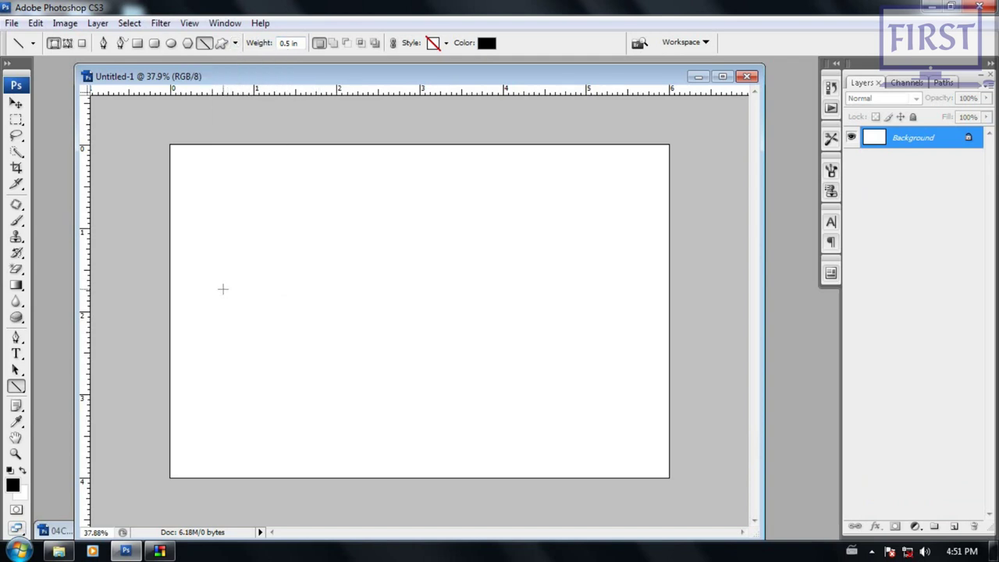
pyautogui.moveTo(223, 289); pyautogui.dragTo(736, 303)
pyautogui.moveTo(958, 145)
pyautogui.mouseDown()
pyautogui.moveTo(958, 513)
pyautogui.moveTo(973, 526)
pyautogui.mouseUp()
# Step: Set the line weight to 0.1 in with an arrowhead only at the end
pyautogui.click(263, 48)
pyautogui.write('0.1')
pyautogui.press('Return')
pyautogui.click(235, 43)
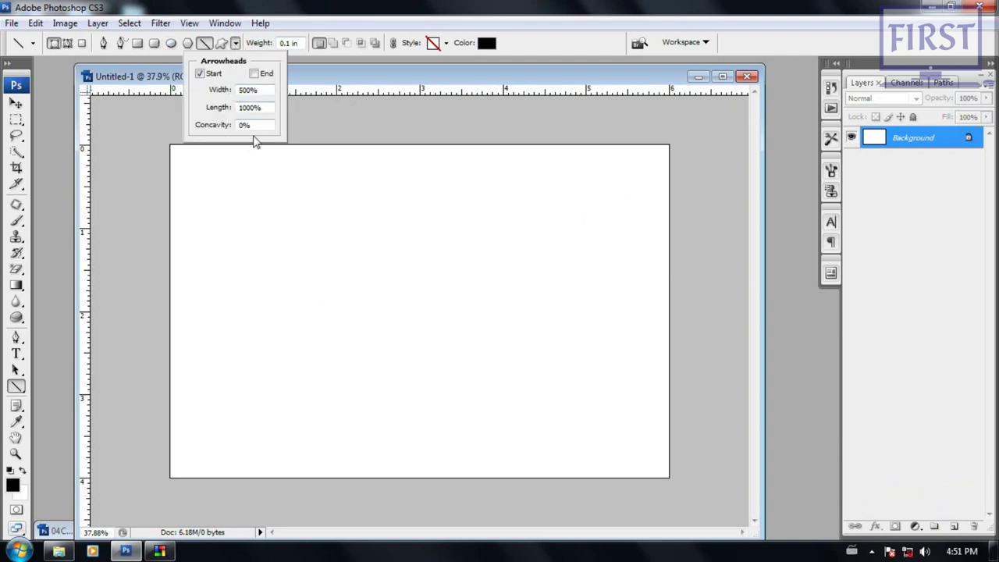
pyautogui.click(254, 73)
pyautogui.click(199, 74)
pyautogui.click(235, 43)
# Step: Draw an arrow pointing up to the right, then delete its shape layer
pyautogui.moveTo(205, 298)
pyautogui.mouseDown()
pyautogui.moveTo(612, 193)
pyautogui.moveTo(631, 178)
pyautogui.mouseUp()
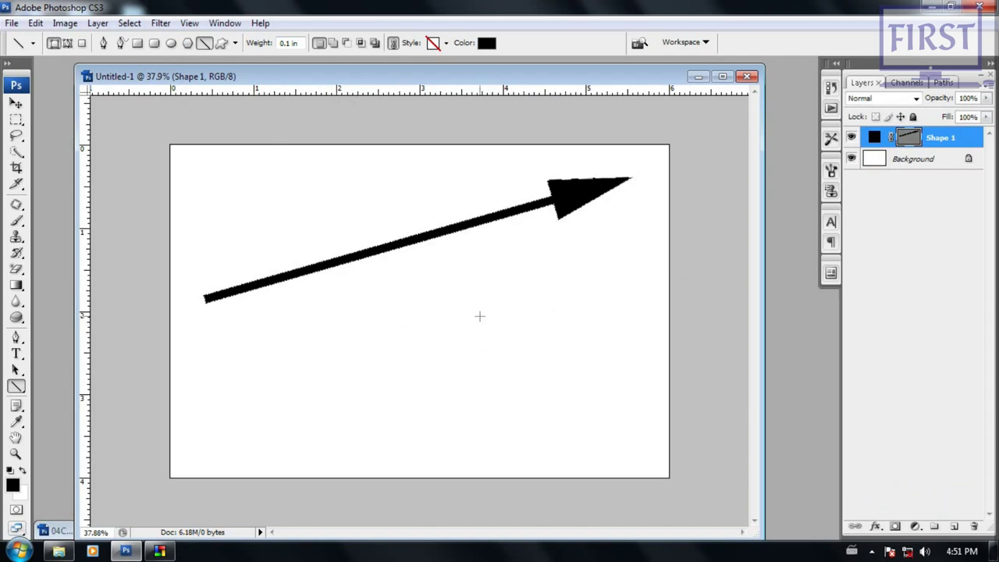
pyautogui.hotkey('ctrl', '-')
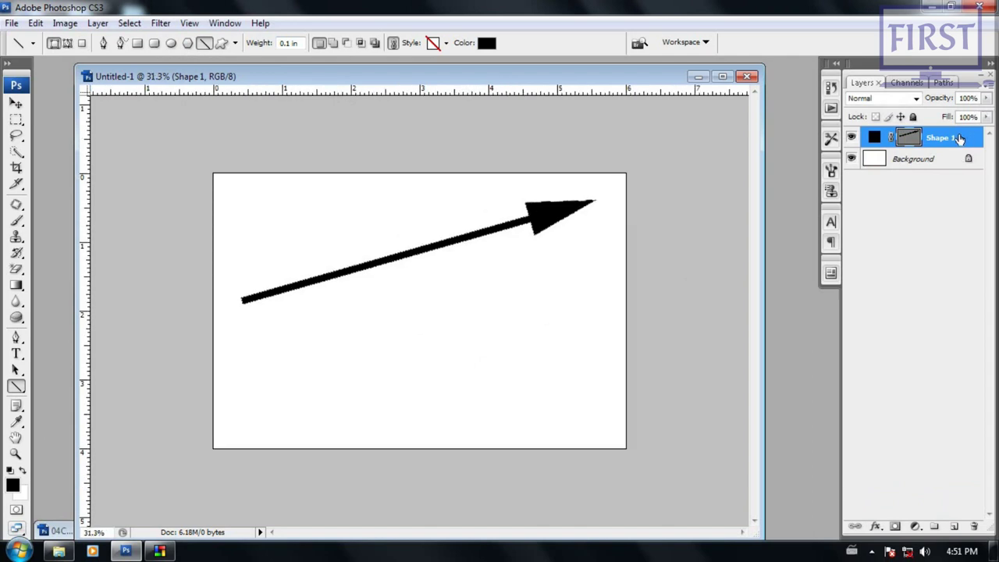
pyautogui.moveTo(961, 137); pyautogui.dragTo(974, 526)
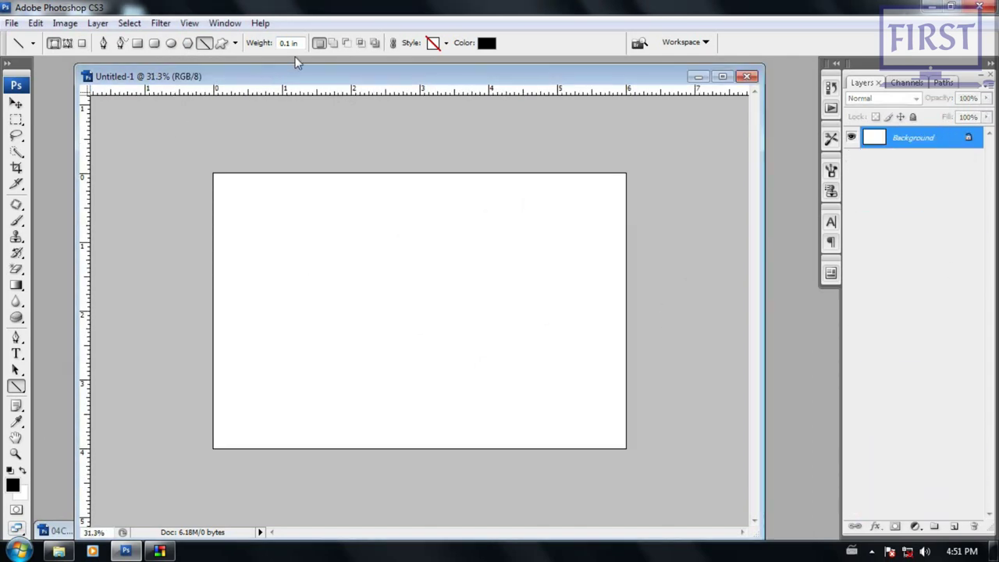
pyautogui.click(235, 43)
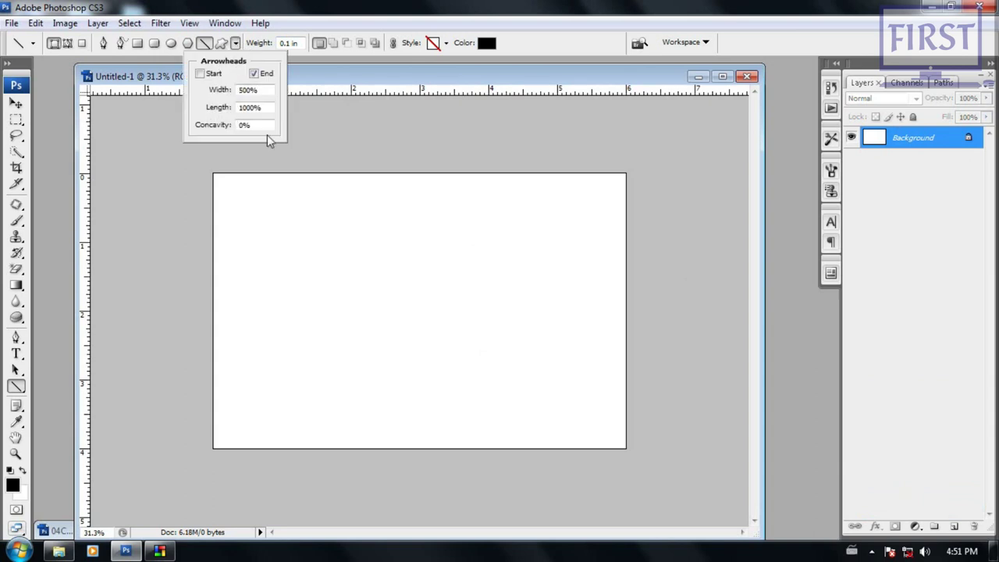
pyautogui.click(248, 125)
pyautogui.doubleClick(241, 124)
pyautogui.moveTo(231, 282); pyautogui.dragTo(534, 250)
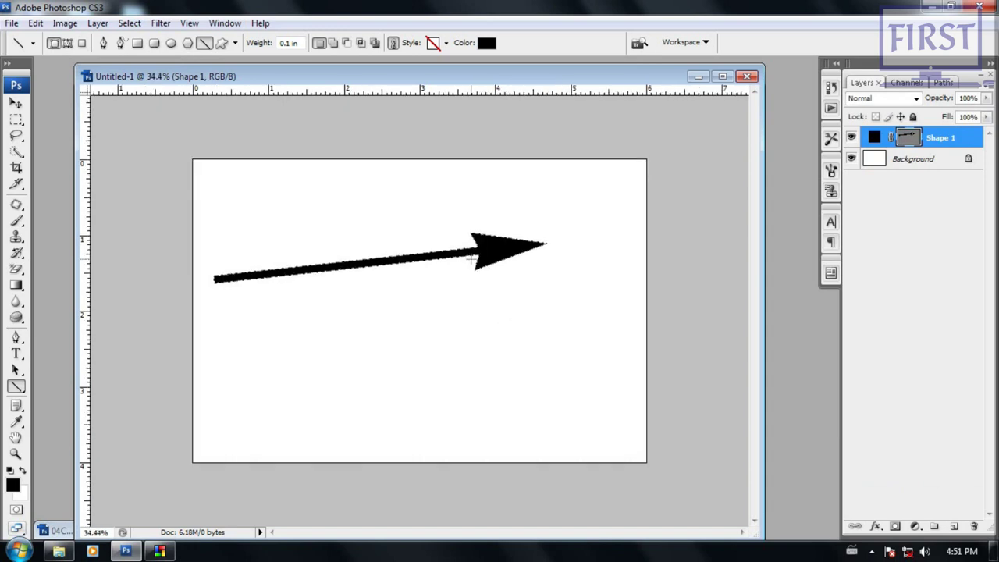
pyautogui.scroll(2, 502, 318)
pyautogui.scroll(-2, 489, 246)
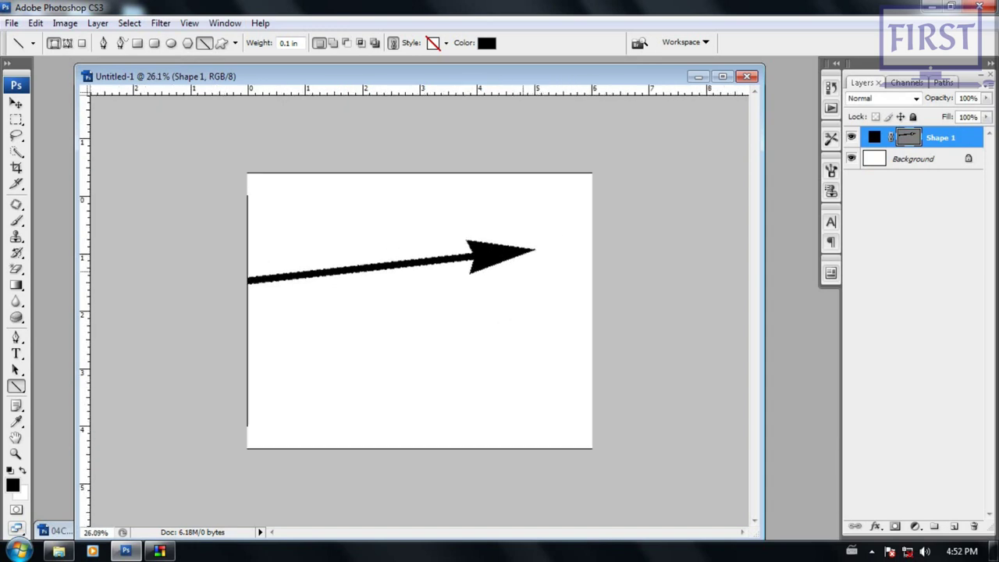
pyautogui.moveTo(958, 138)
pyautogui.mouseDown()
pyautogui.moveTo(937, 453)
pyautogui.moveTo(973, 523)
pyautogui.mouseUp()
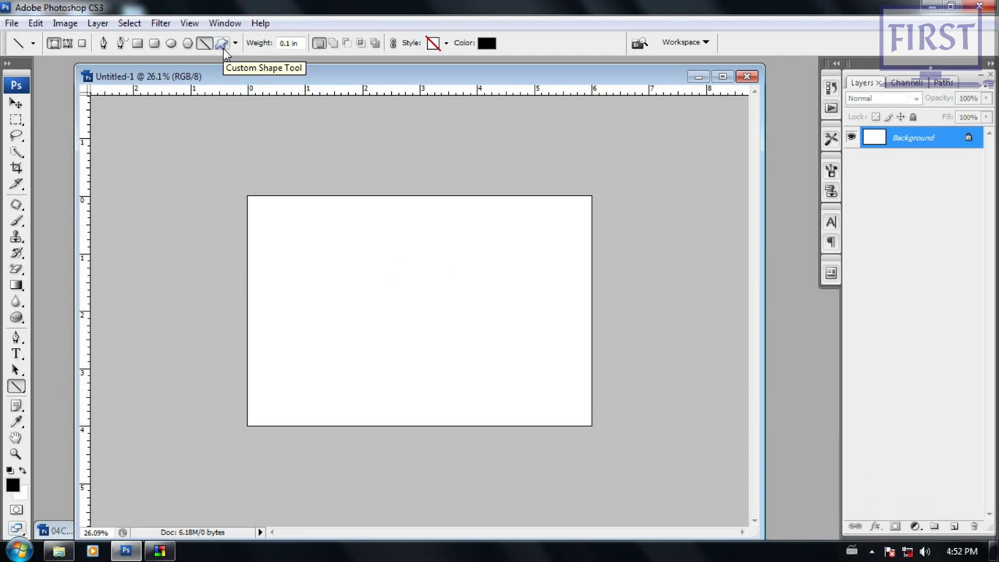
# Step: Select the Custom Shape tool and reset its library to the default shapes without saving
pyautogui.click(223, 46)
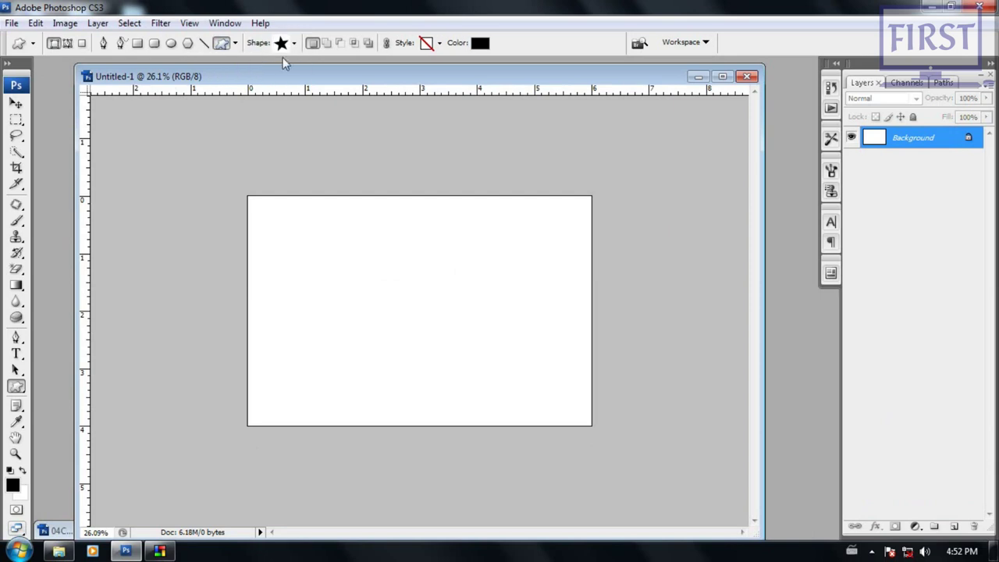
pyautogui.click(294, 44)
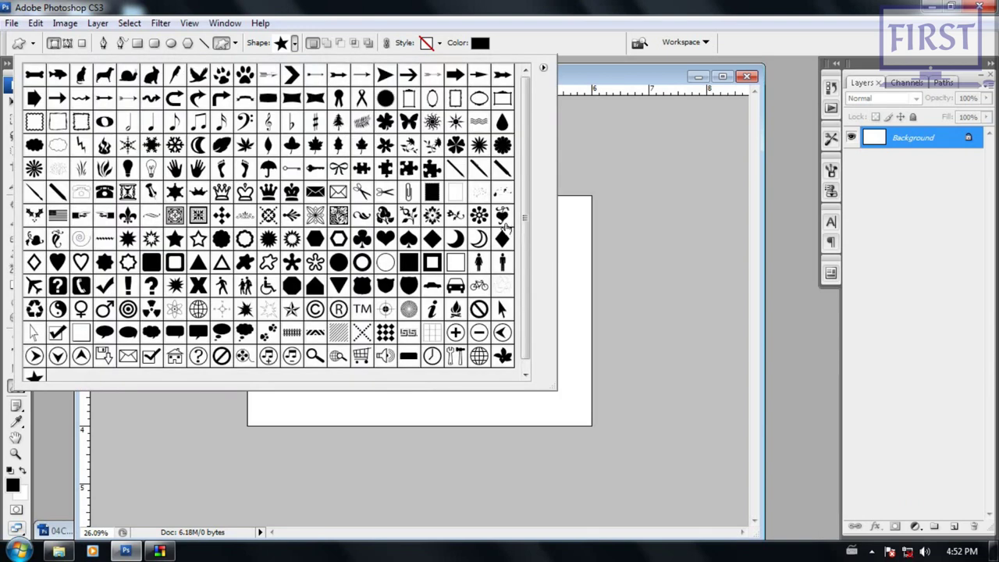
pyautogui.click(543, 67)
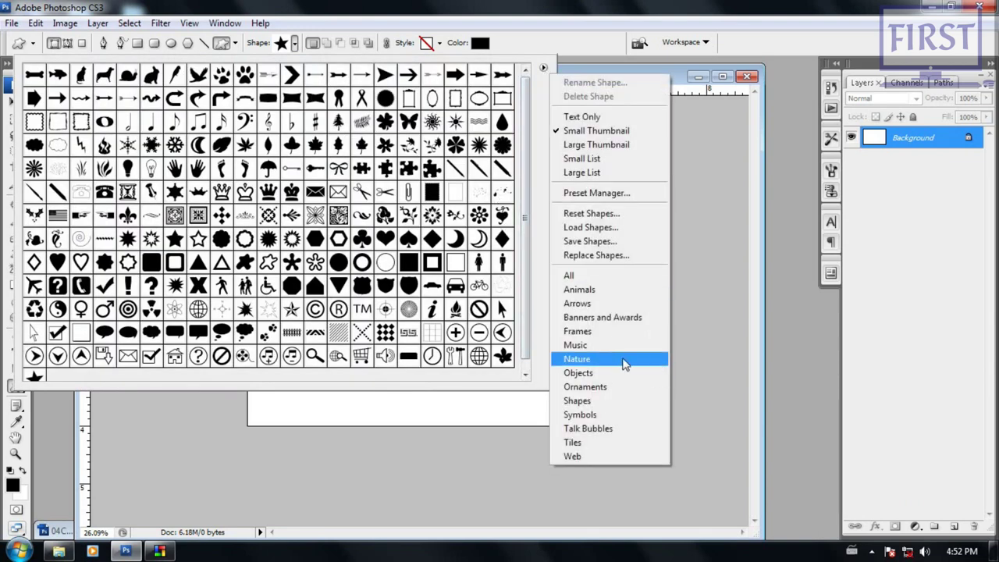
pyautogui.click(613, 213)
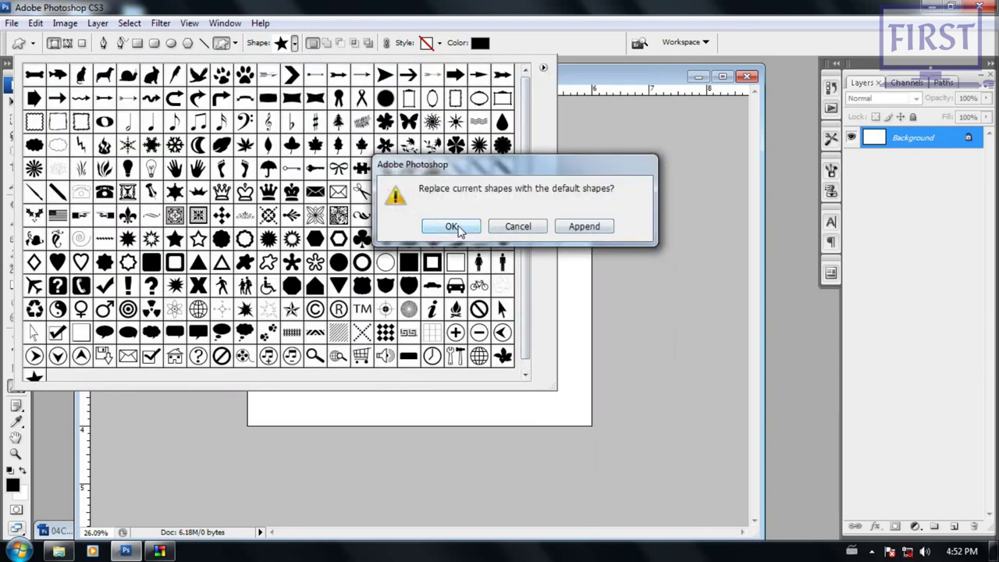
pyautogui.click(458, 227)
pyautogui.click(507, 227)
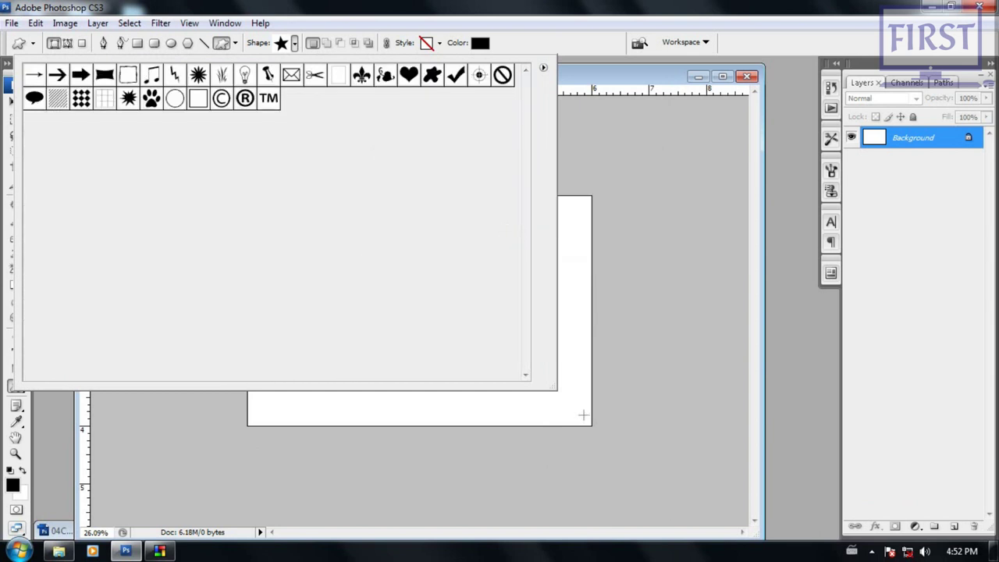
pyautogui.moveTo(552, 388)
pyautogui.mouseDown()
pyautogui.moveTo(303, 162)
pyautogui.moveTo(217, 104)
pyautogui.mouseUp()
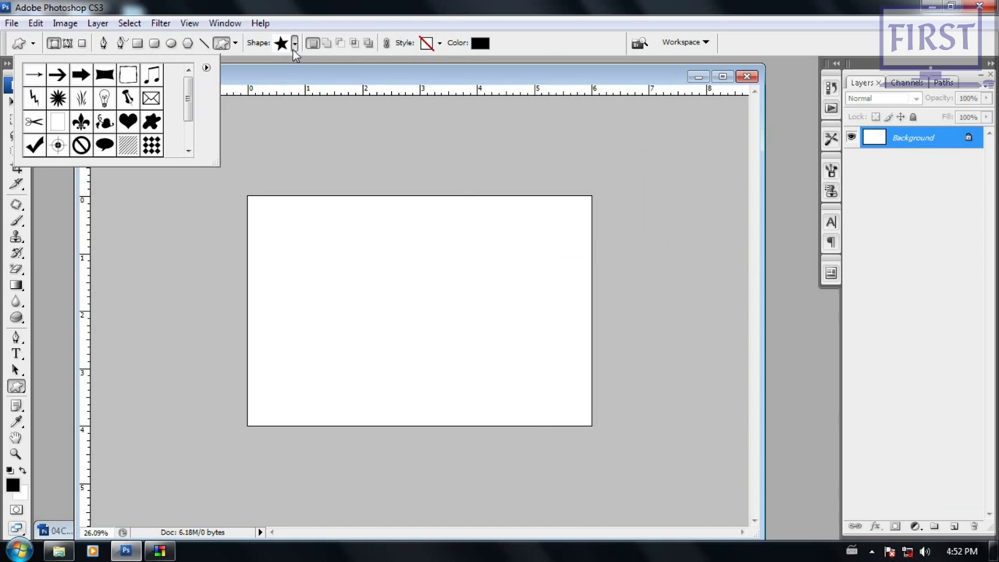
# Step: Replace the custom shapes with the All set and pick the pine tree shape
pyautogui.click(292, 48)
pyautogui.click(293, 48)
pyautogui.moveTo(356, 97)
pyautogui.mouseDown()
pyautogui.moveTo(356, 141)
pyautogui.moveTo(356, 86)
pyautogui.mouseUp()
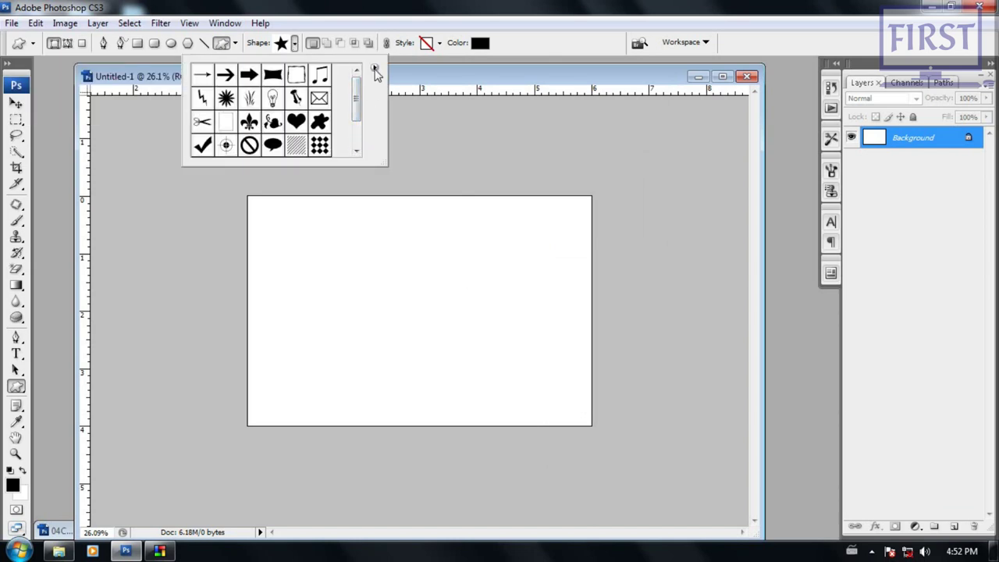
pyautogui.click(374, 69)
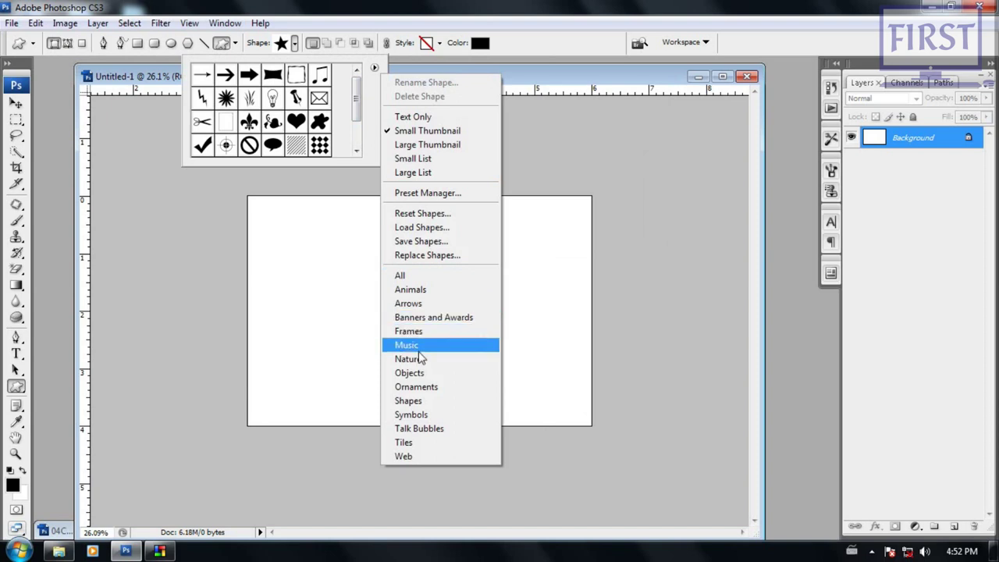
pyautogui.click(406, 277)
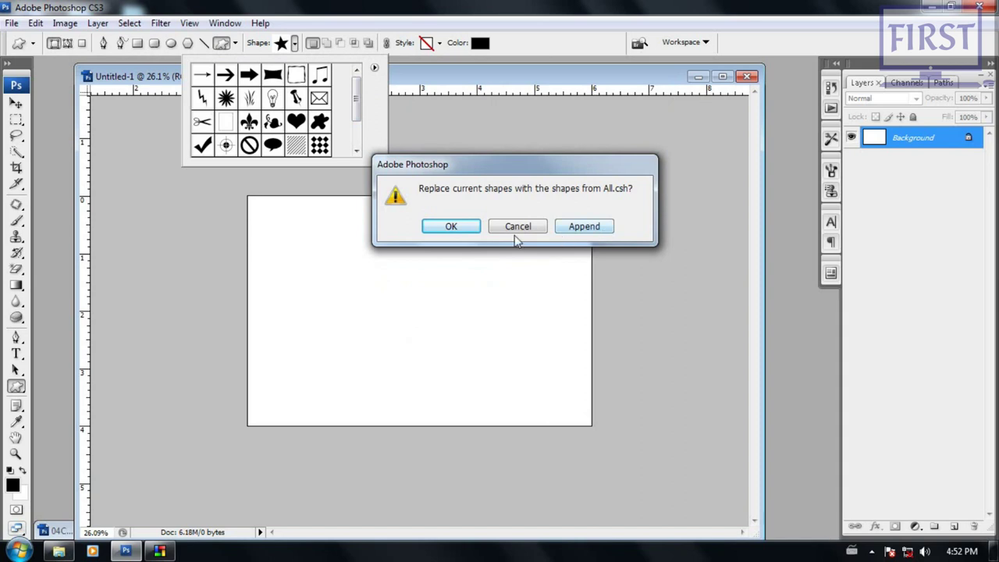
pyautogui.click(451, 228)
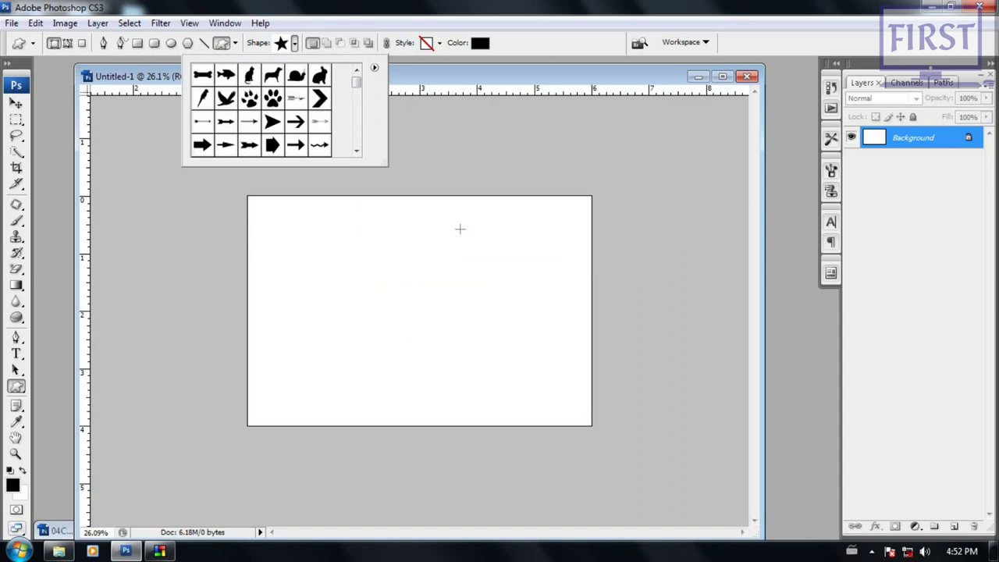
pyautogui.moveTo(356, 83)
pyautogui.mouseDown()
pyautogui.moveTo(364, 139)
pyautogui.moveTo(832, 338)
pyautogui.mouseUp()
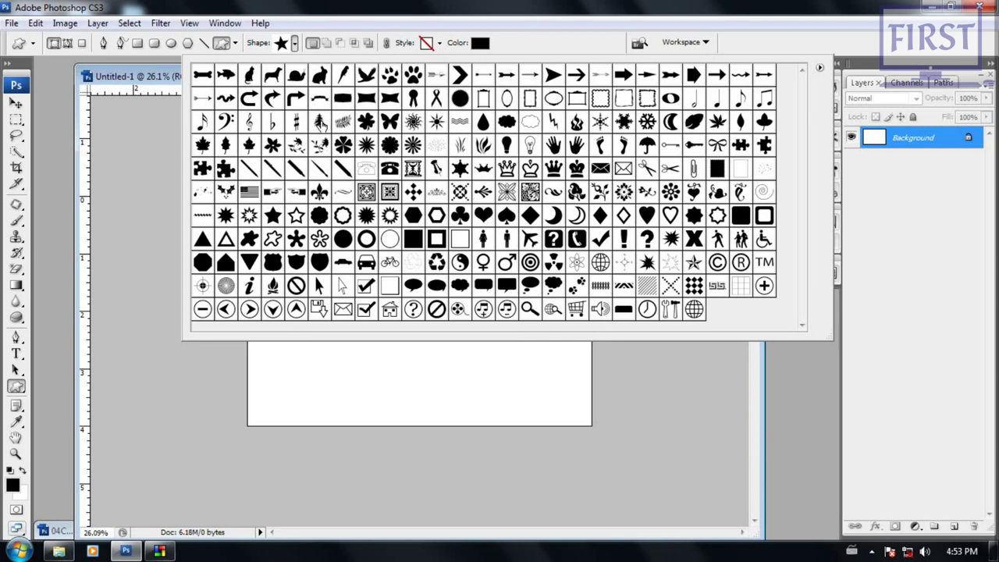
pyautogui.click(319, 123)
pyautogui.press('Return')
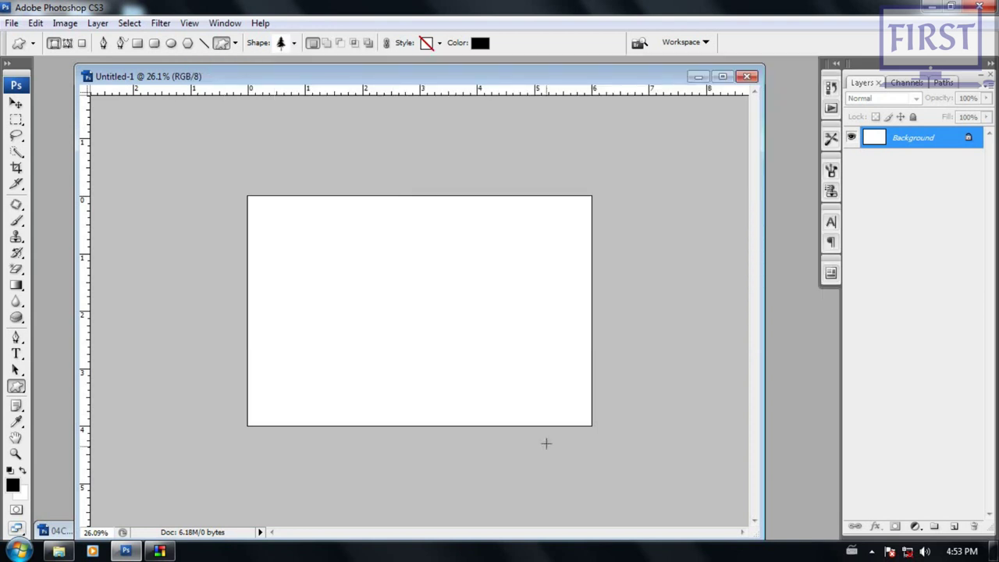
# Step: Draw a black pine tree left of centre as a filled shape layer
pyautogui.click(54, 46)
pyautogui.moveTo(321, 252)
pyautogui.mouseDown()
pyautogui.moveTo(412, 370)
pyautogui.moveTo(375, 336)
pyautogui.moveTo(418, 393)
pyautogui.moveTo(426, 367)
pyautogui.mouseUp()
pyautogui.hotkey('ctrl', '+')
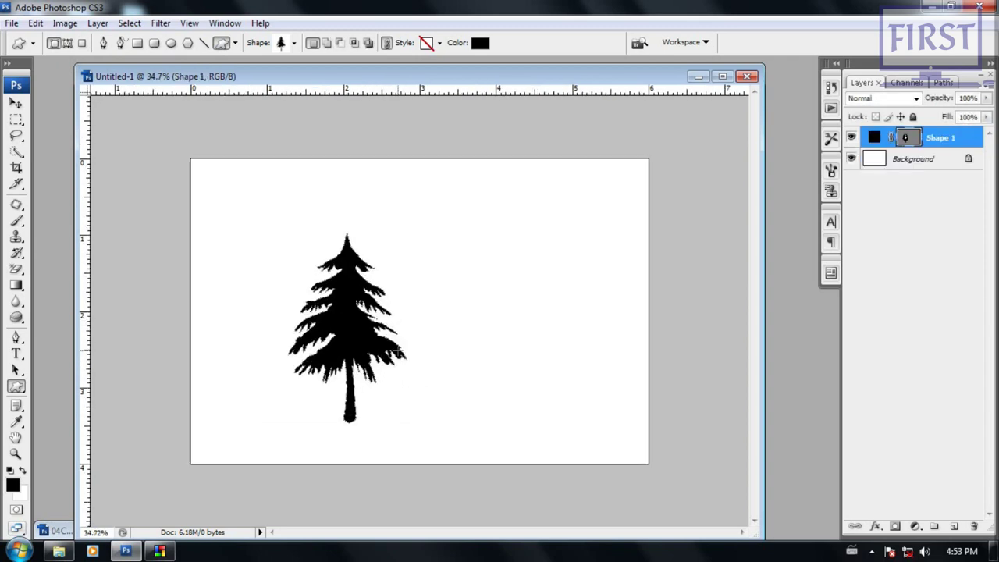
pyautogui.hotkey('ctrl', '+')
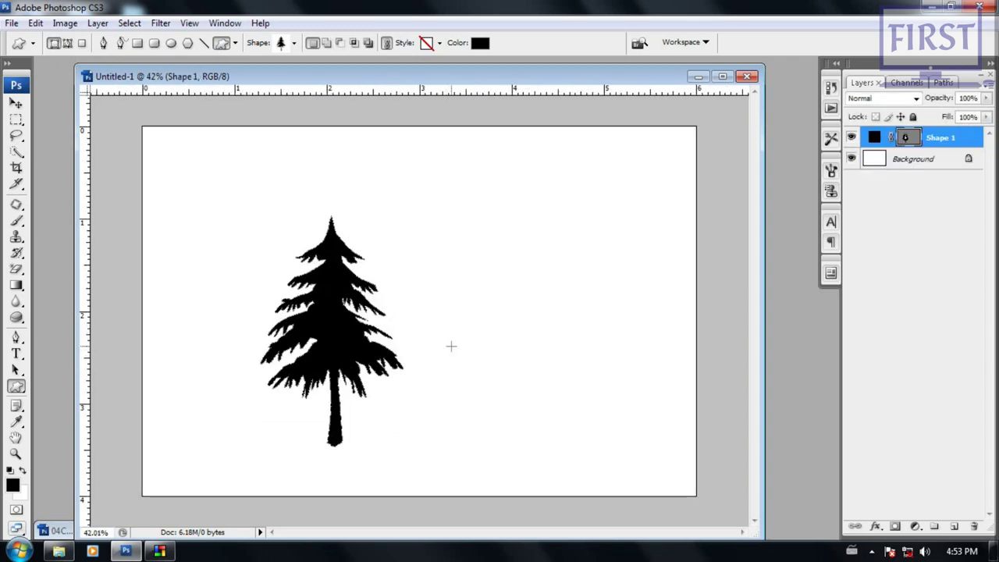
# Step: Choose the butterfly from the custom shape library as the next shape
pyautogui.click(235, 44)
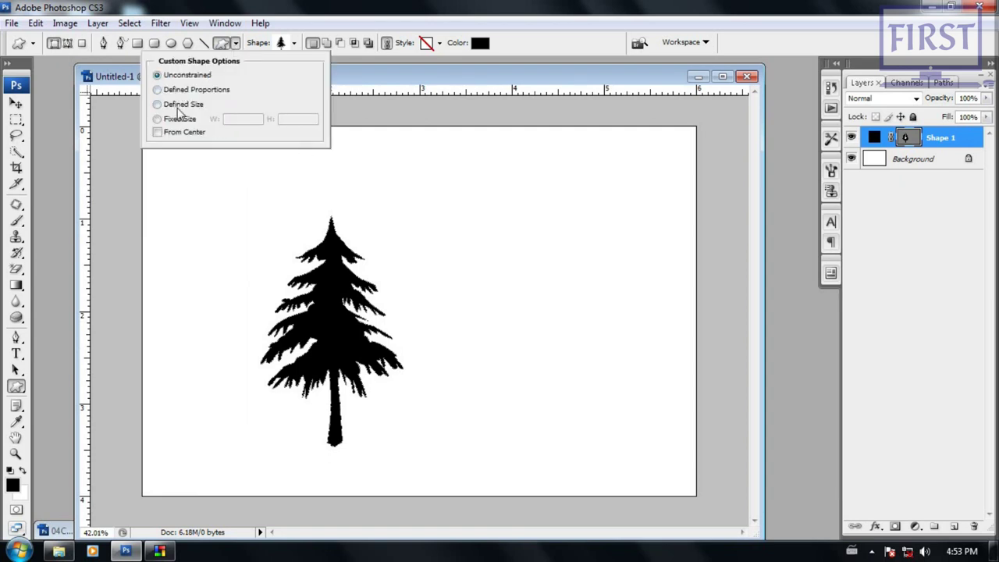
pyautogui.click(235, 43)
pyautogui.click(295, 42)
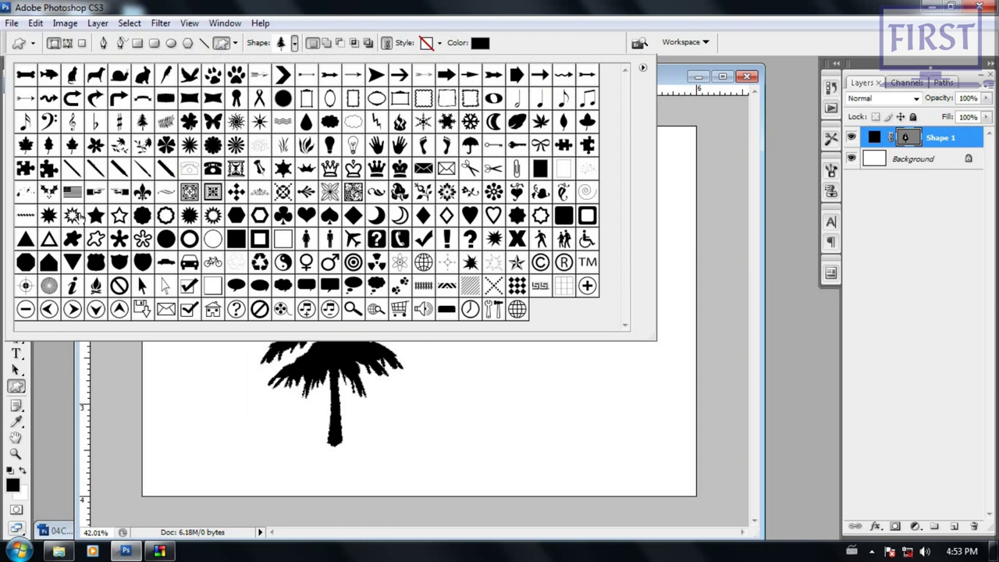
pyautogui.doubleClick(212, 122)
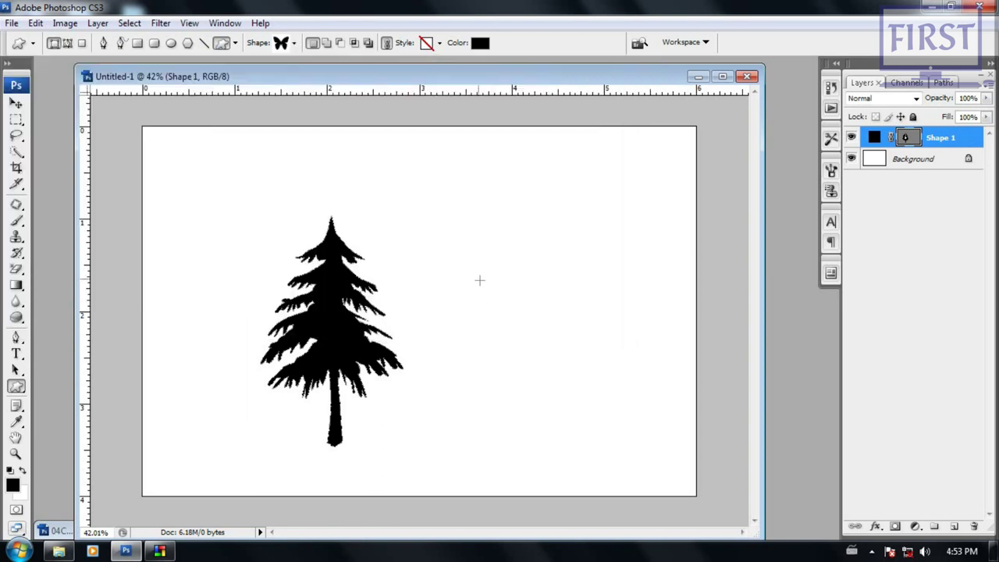
# Step: Draw a butterfly right of the tree, then delete both tree and butterfly layers
pyautogui.moveTo(436, 188); pyautogui.dragTo(522, 328)
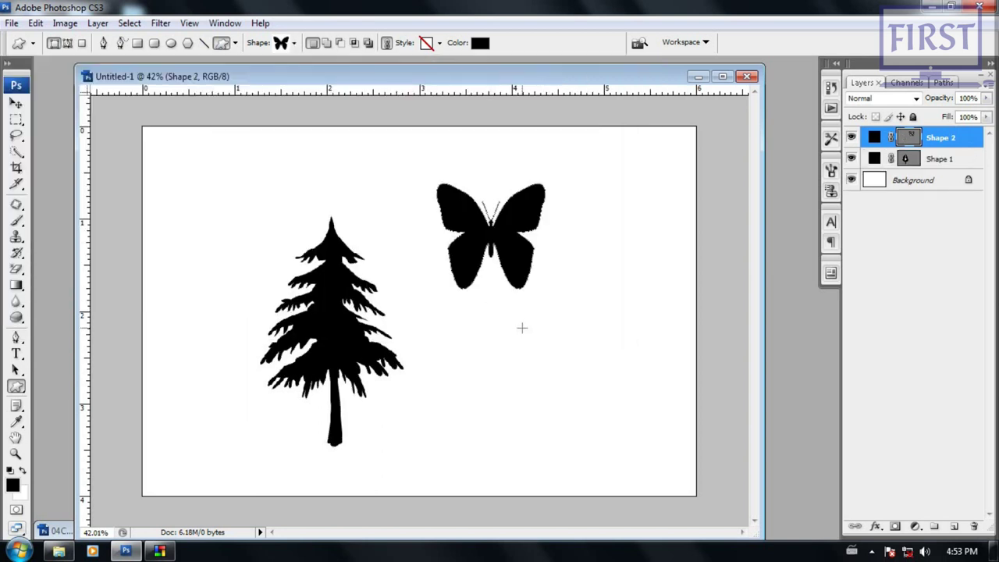
pyautogui.keyDown('shift'); pyautogui.click(959, 160); pyautogui.keyUp('shift')
pyautogui.moveTo(960, 160); pyautogui.dragTo(973, 527)
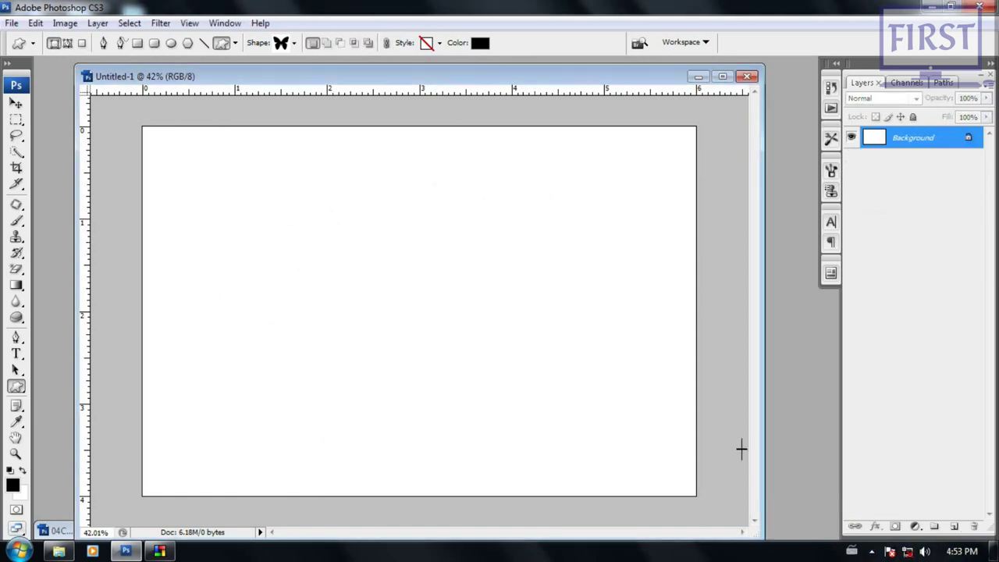
# Step: Apply the green glossy style preset, draw a styled butterfly, then delete it
pyautogui.click(440, 44)
pyautogui.moveTo(492, 85); pyautogui.dragTo(492, 138)
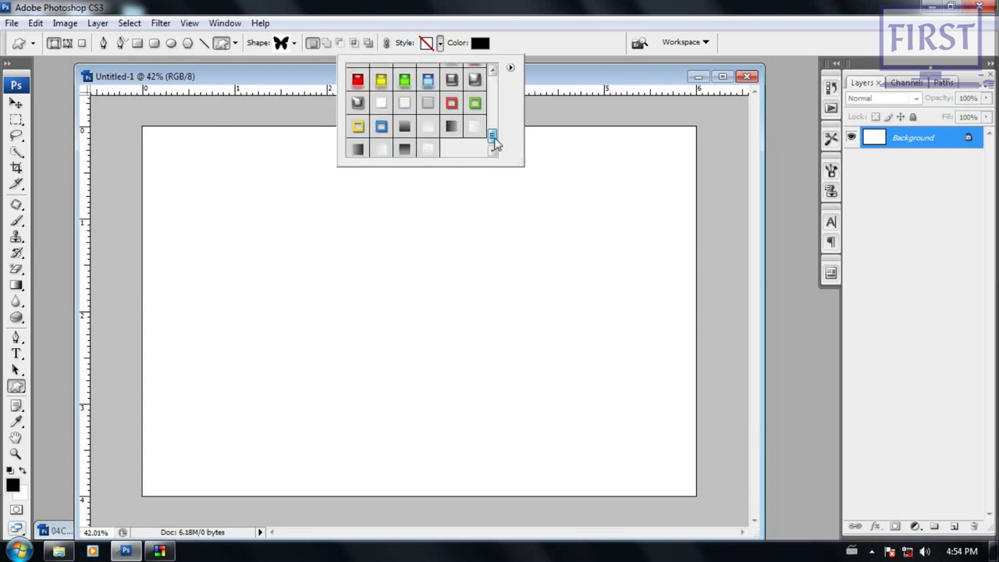
pyautogui.doubleClick(404, 79)
pyautogui.moveTo(302, 227); pyautogui.dragTo(477, 415)
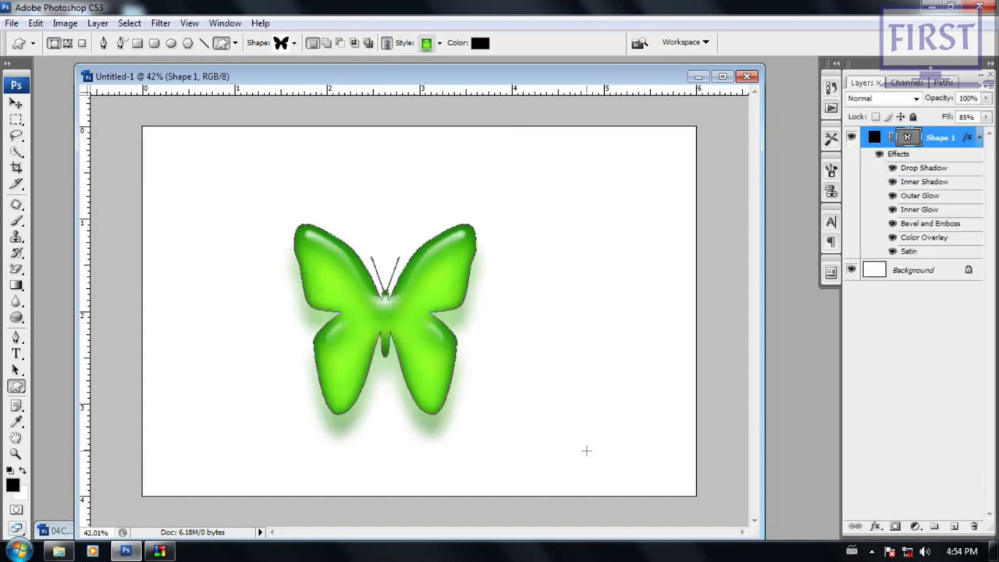
pyautogui.moveTo(940, 137); pyautogui.dragTo(973, 525)
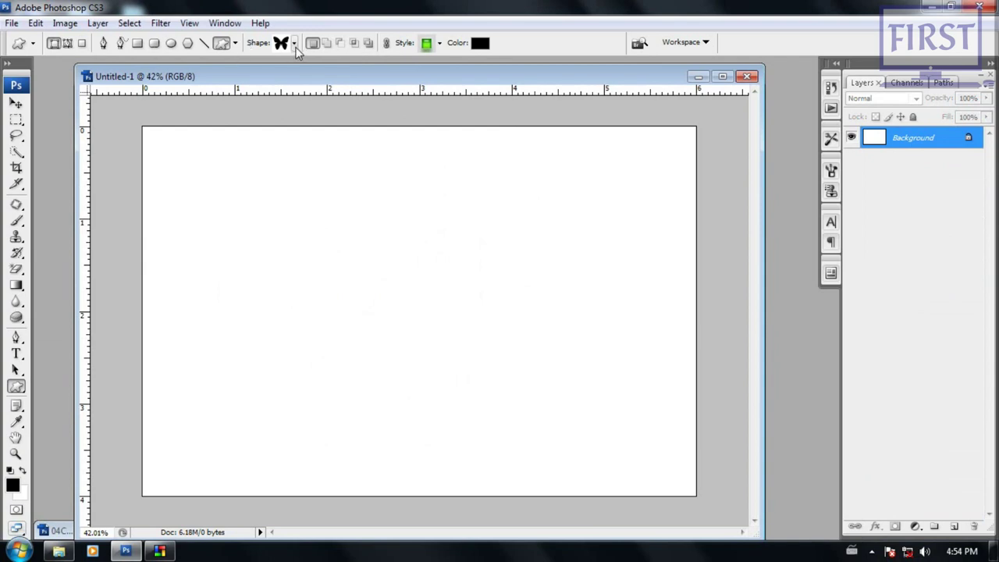
# Step: Draw a plain Registration Target 2 sunburst near centre with the style set to none
pyautogui.click(294, 43)
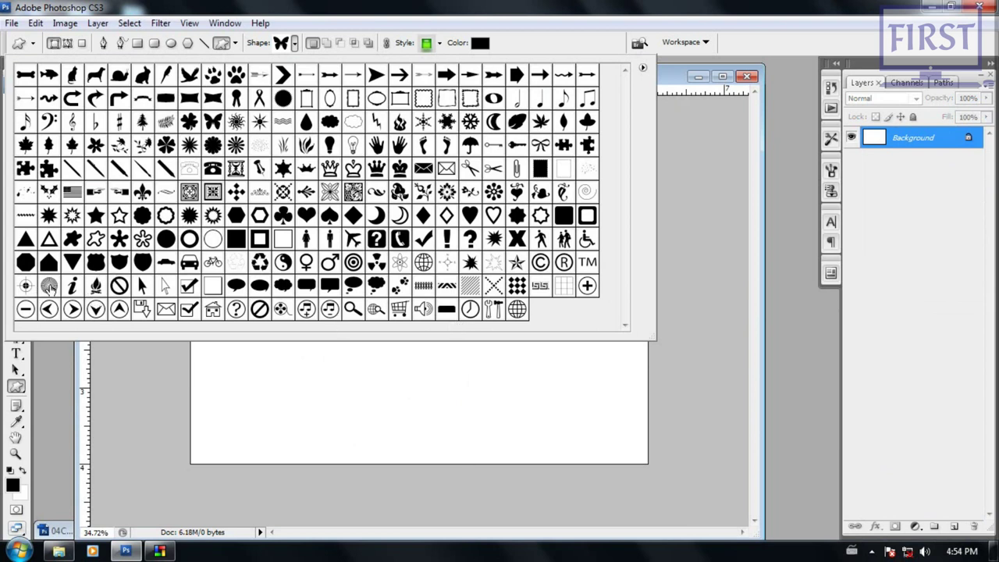
pyautogui.doubleClick(49, 287)
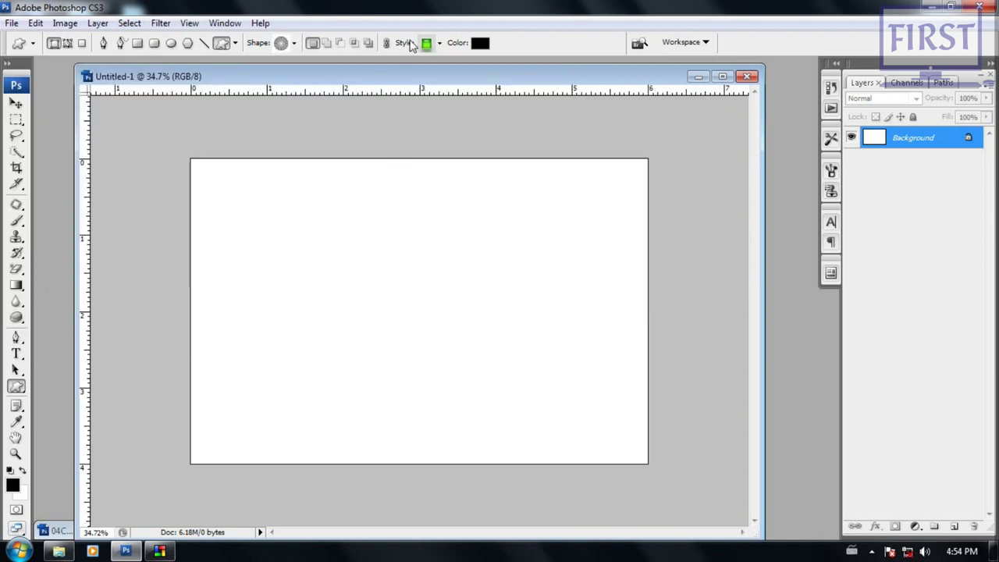
pyautogui.click(439, 43)
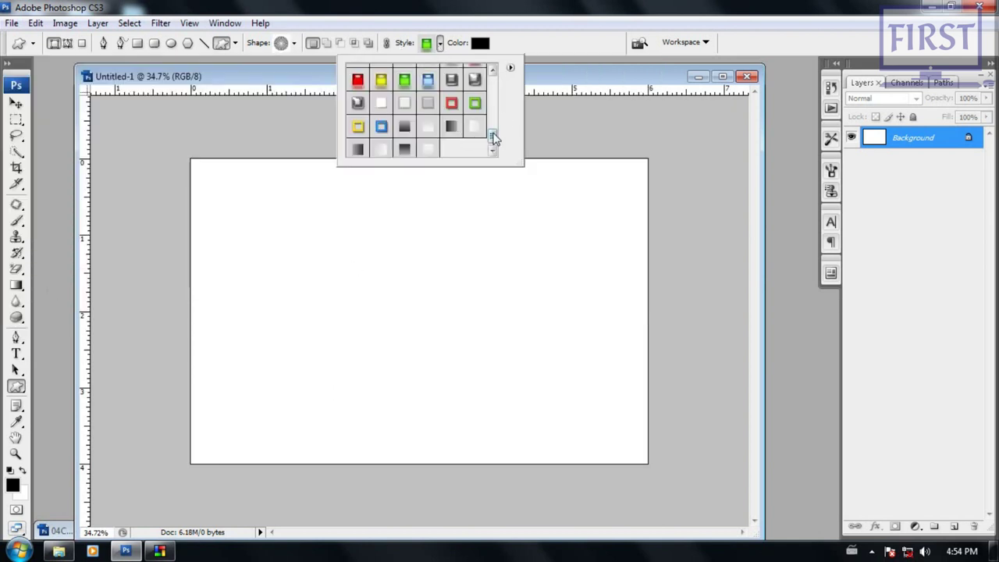
pyautogui.moveTo(491, 134); pyautogui.dragTo(491, 74)
pyautogui.click(357, 74)
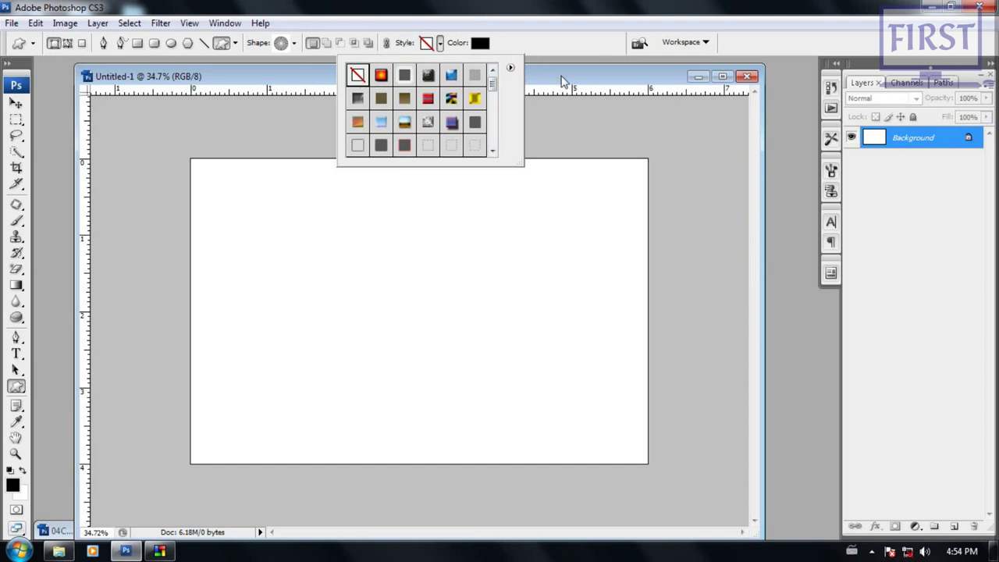
pyautogui.click(471, 185)
pyautogui.moveTo(294, 211); pyautogui.dragTo(484, 389)
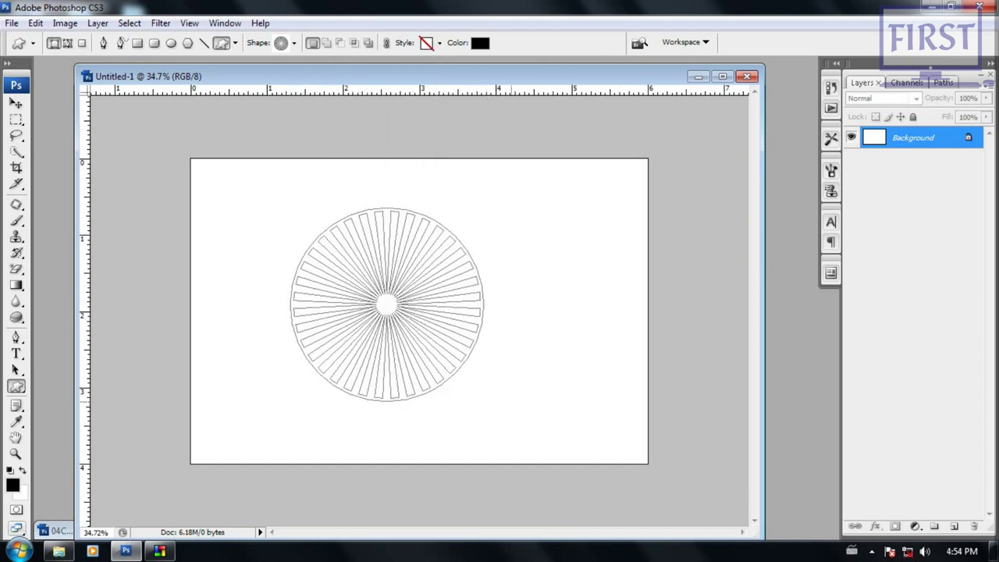
pyautogui.moveTo(484, 389); pyautogui.dragTo(559, 431)
# Step: Choose the recycle symbol and draw it at the canvas top right
pyautogui.scroll(1, 467, 394)
pyautogui.scroll(1, 435, 377)
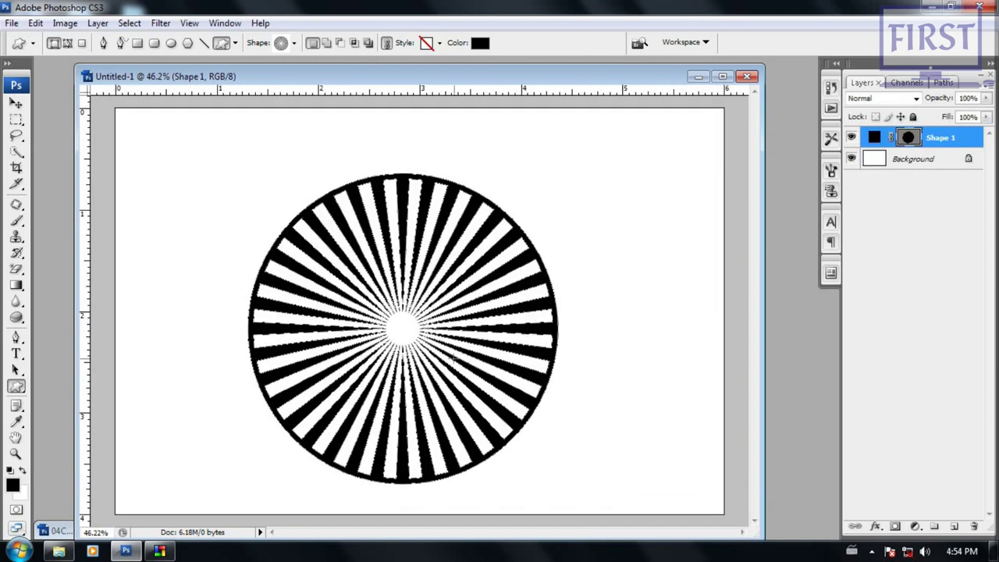
pyautogui.scroll(1, 459, 361)
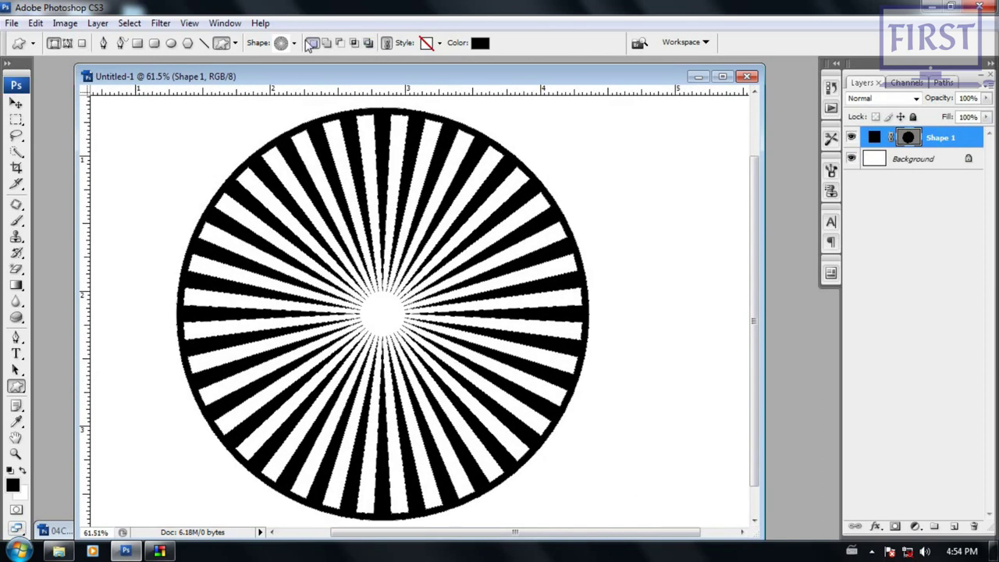
pyautogui.click(294, 43)
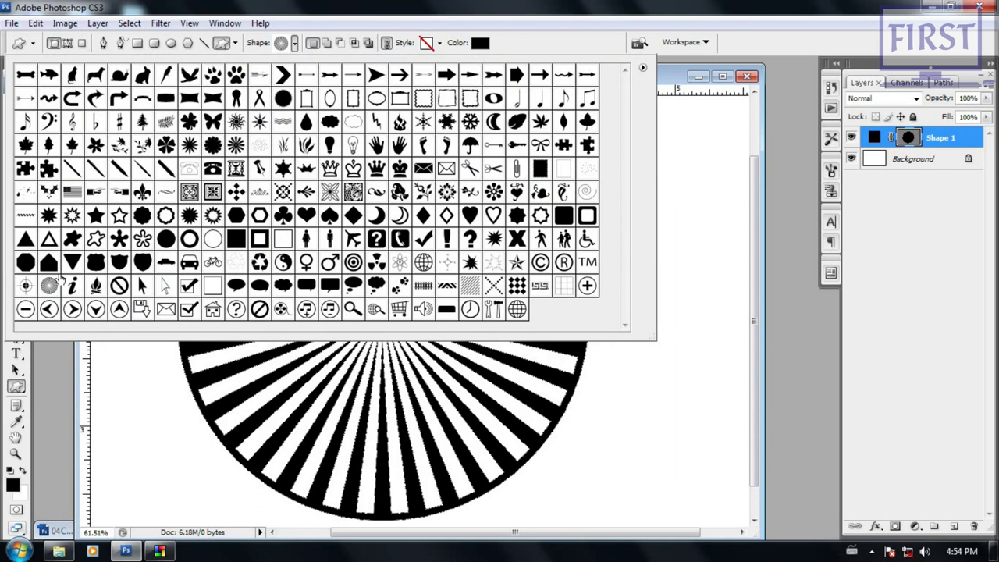
pyautogui.scroll(1, 296, 145)
pyautogui.scroll(1, 271, 258)
pyautogui.scroll(-1, 361, 356)
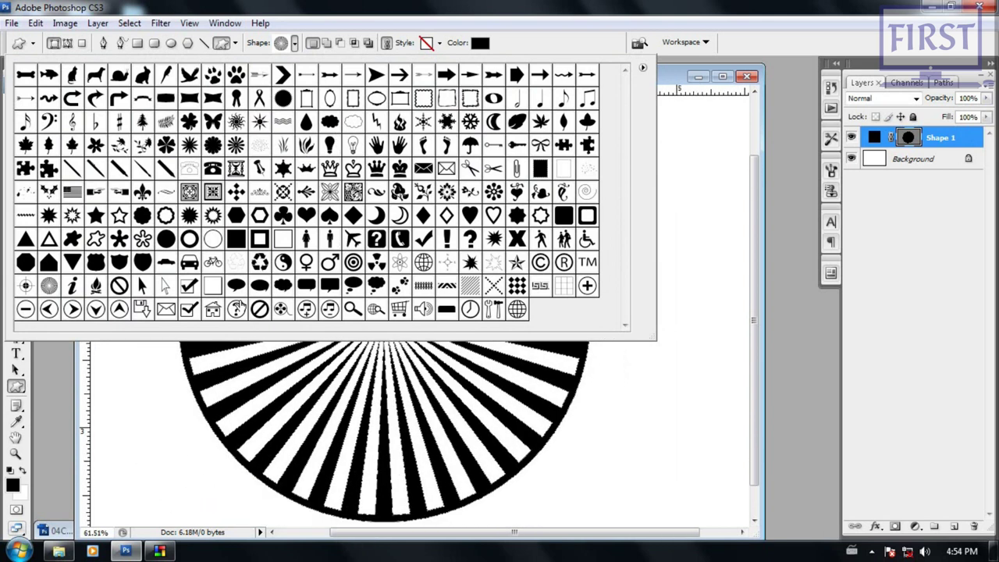
pyautogui.doubleClick(260, 262)
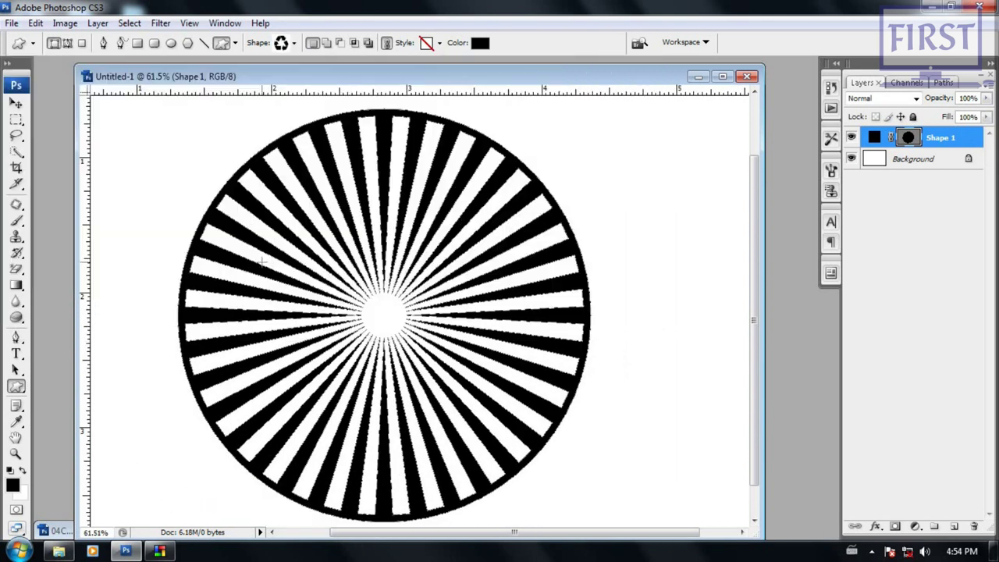
pyautogui.scroll(-2, 542, 223)
pyautogui.moveTo(527, 175); pyautogui.dragTo(635, 282)
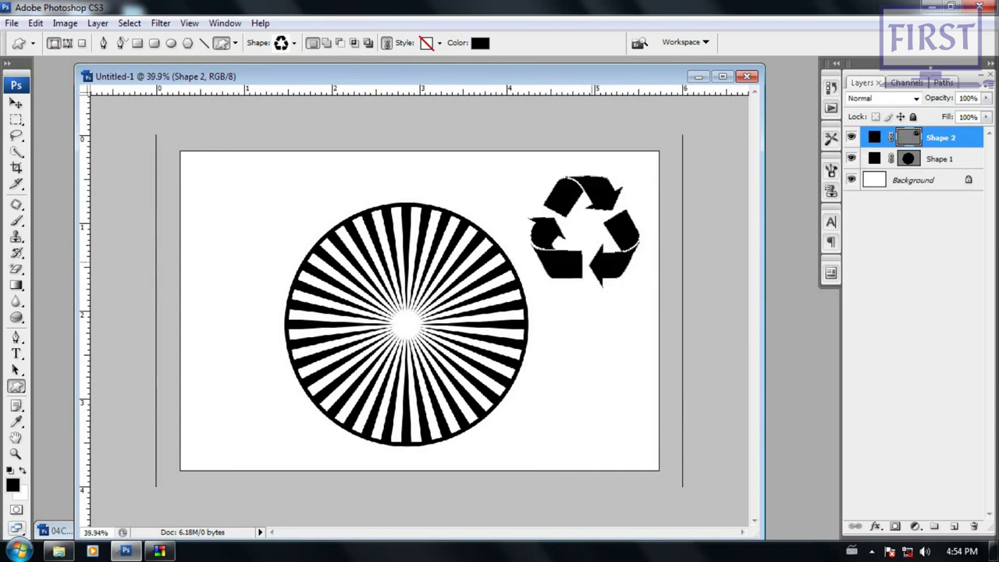
# Step: Delete both the sunburst and recycle layers, leaving only the Background
pyautogui.scroll(1, 616, 286)
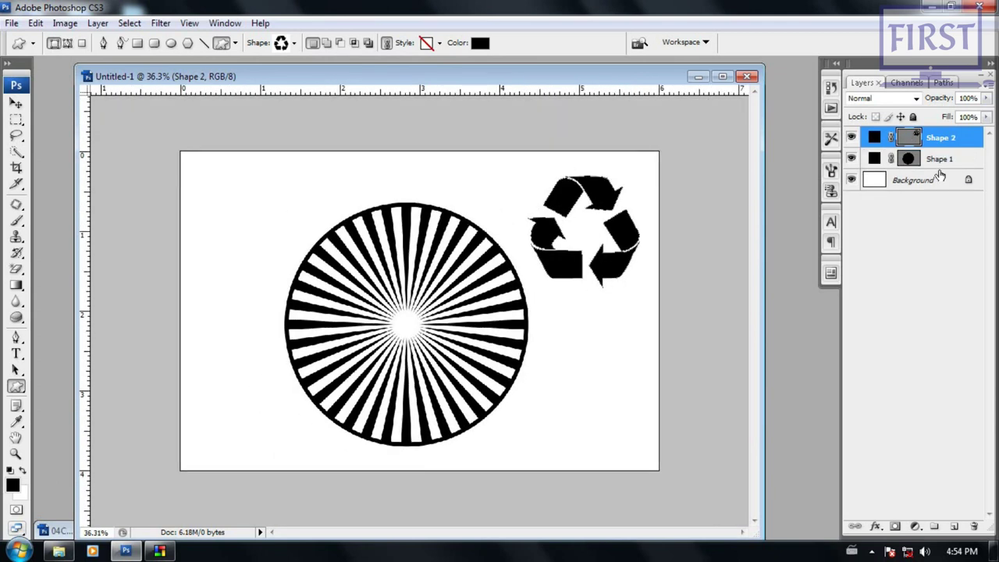
pyautogui.keyDown('shift'); pyautogui.click(951, 156); pyautogui.keyUp('shift')
pyautogui.moveTo(952, 152); pyautogui.dragTo(973, 526)
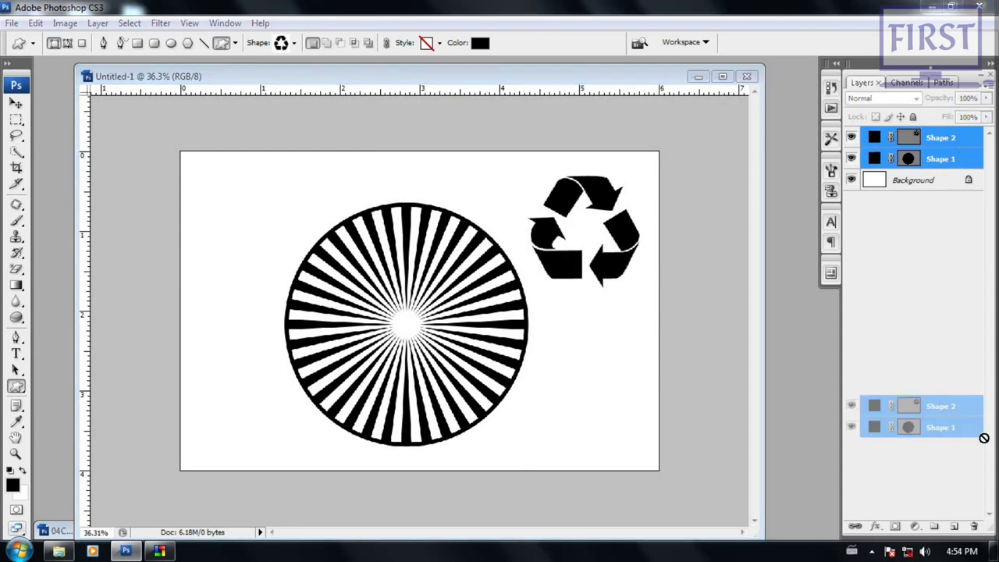
pyautogui.hotkey('ctrl', '0')
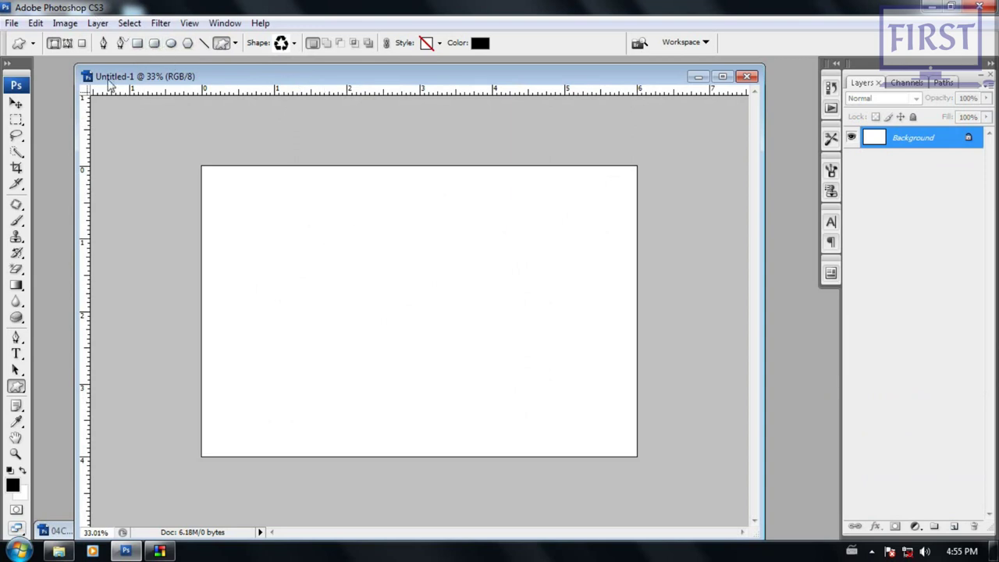
# Step: Draw a rectangular path in the canvas centre and set Add to path area
pyautogui.click(69, 44)
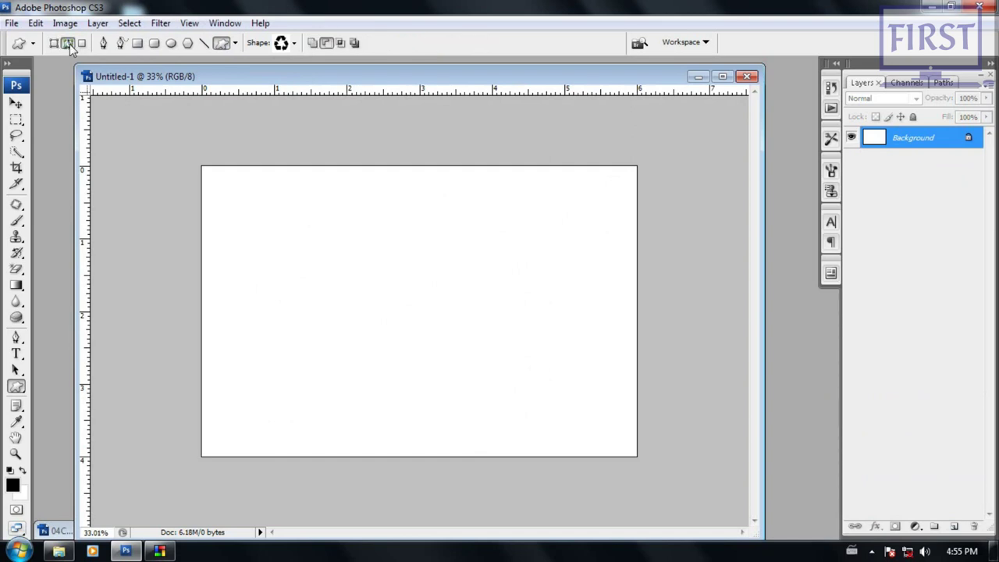
pyautogui.click(138, 43)
pyautogui.moveTo(322, 257)
pyautogui.mouseDown()
pyautogui.moveTo(379, 327)
pyautogui.moveTo(481, 368)
pyautogui.mouseUp()
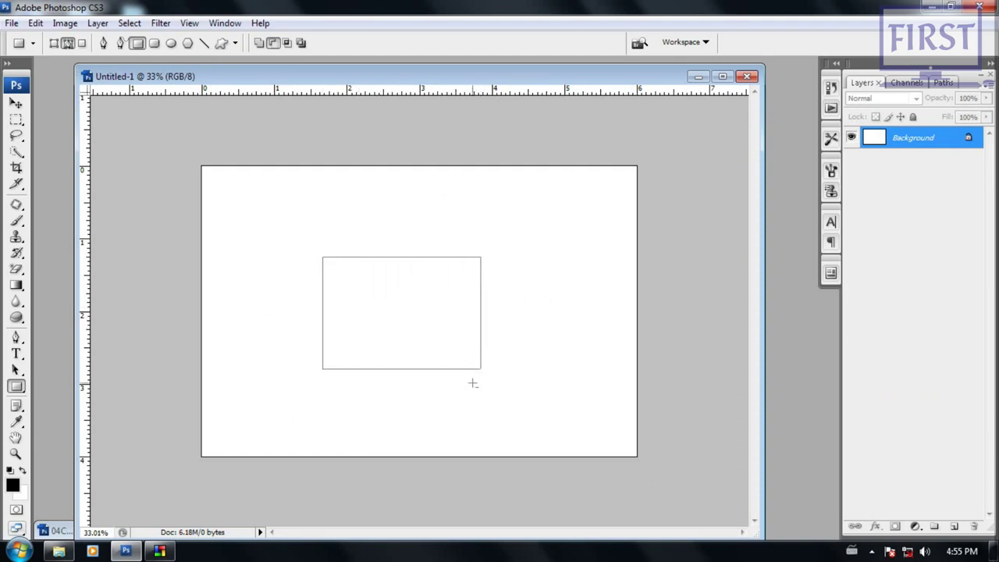
pyautogui.click(261, 45)
pyautogui.click(187, 43)
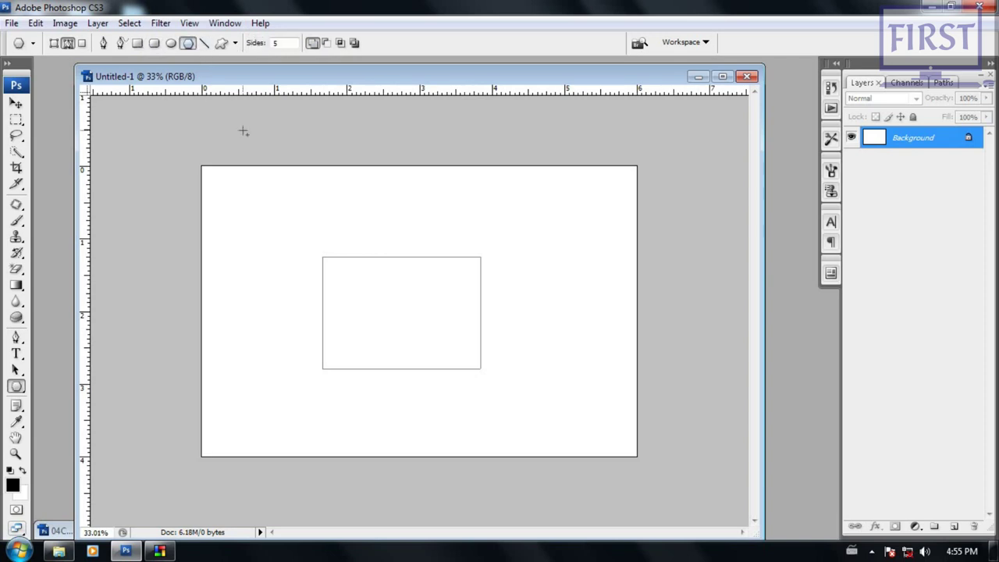
# Step: Draw a 3-sided polygon with Smooth Corners and Star off as a triangle roof above the rectangle
pyautogui.click(277, 46)
pyautogui.write('3')
pyautogui.moveTo(330, 210)
pyautogui.mouseDown()
pyautogui.moveTo(432, 290)
pyautogui.moveTo(414, 276)
pyautogui.mouseUp()
pyautogui.hotkey('ctrl', 'z')
pyautogui.click(235, 43)
pyautogui.click(190, 103)
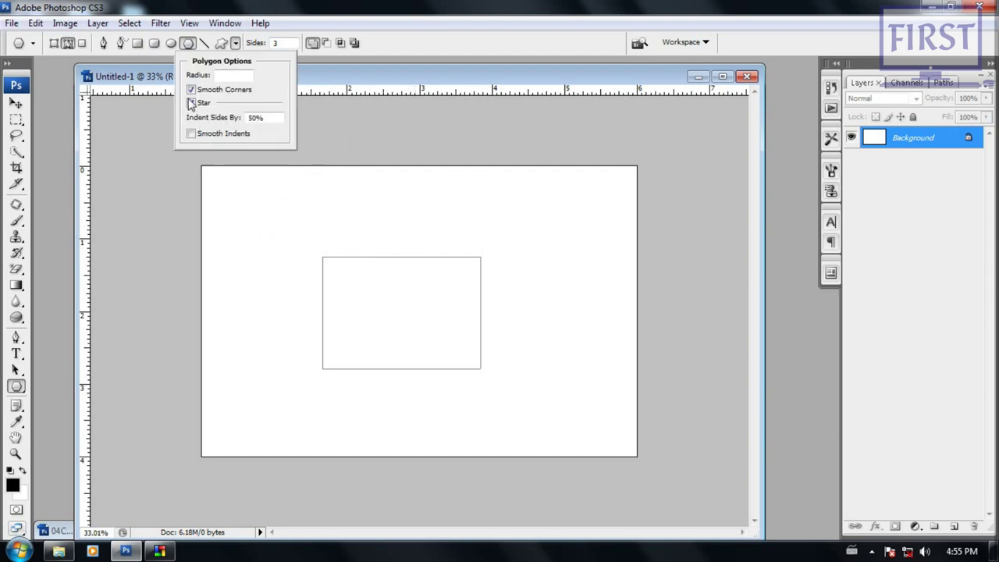
pyautogui.click(190, 90)
pyautogui.click(190, 103)
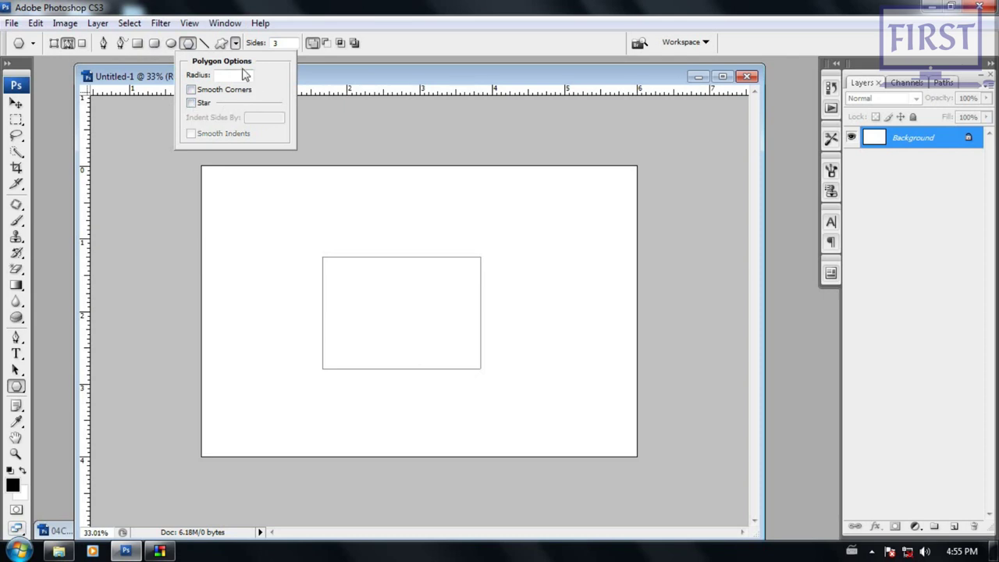
pyautogui.click(235, 43)
pyautogui.moveTo(304, 227)
pyautogui.mouseDown()
pyautogui.moveTo(405, 286)
pyautogui.moveTo(496, 281)
pyautogui.moveTo(518, 294)
pyautogui.moveTo(528, 282)
pyautogui.mouseUp()
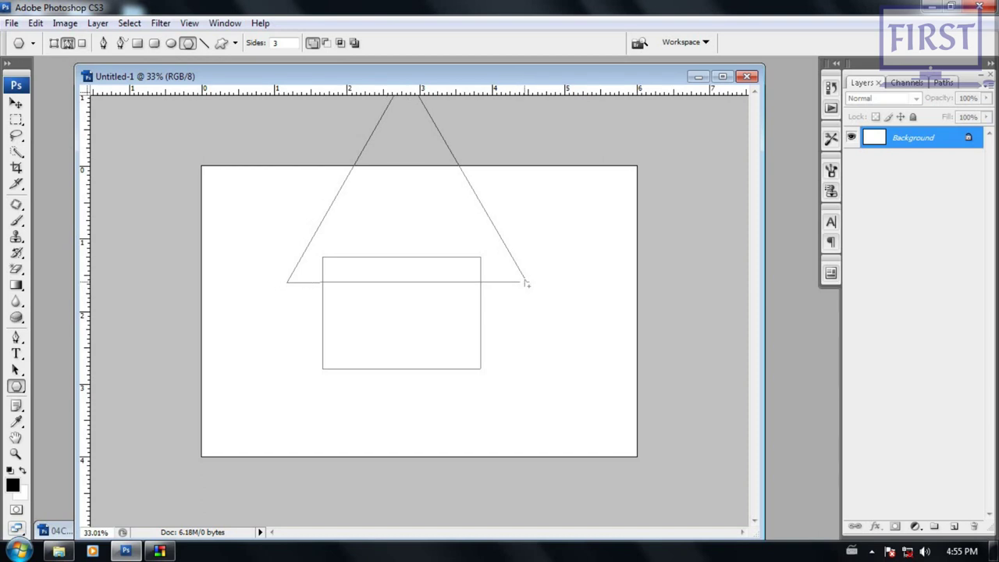
pyautogui.hotkey('ctrl', '-')
pyautogui.hotkey('ctrl', '-')
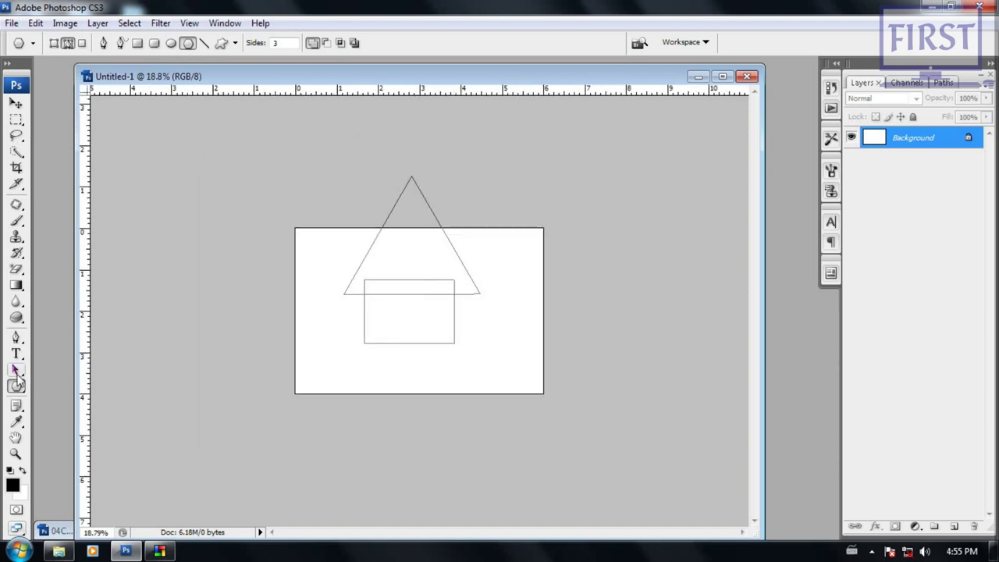
# Step: Drag the triangle's top anchor down with the Direct Selection Tool for a flatter roof
pyautogui.click(15, 370)
pyautogui.click(99, 382)
pyautogui.moveTo(461, 140); pyautogui.dragTo(304, 223)
pyautogui.moveTo(412, 176); pyautogui.dragTo(415, 234)
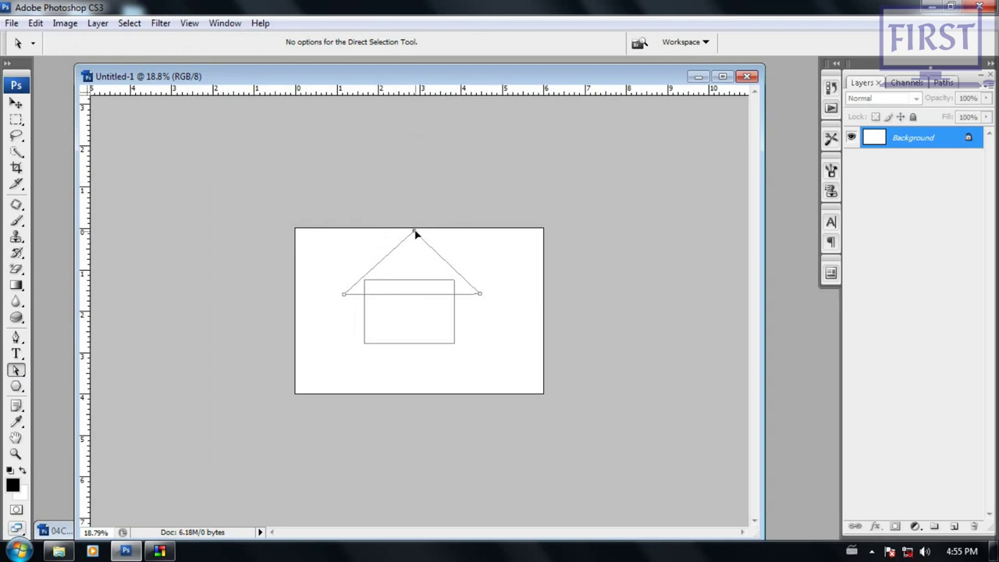
pyautogui.moveTo(415, 234); pyautogui.dragTo(418, 233)
pyautogui.scroll(1, 437, 308)
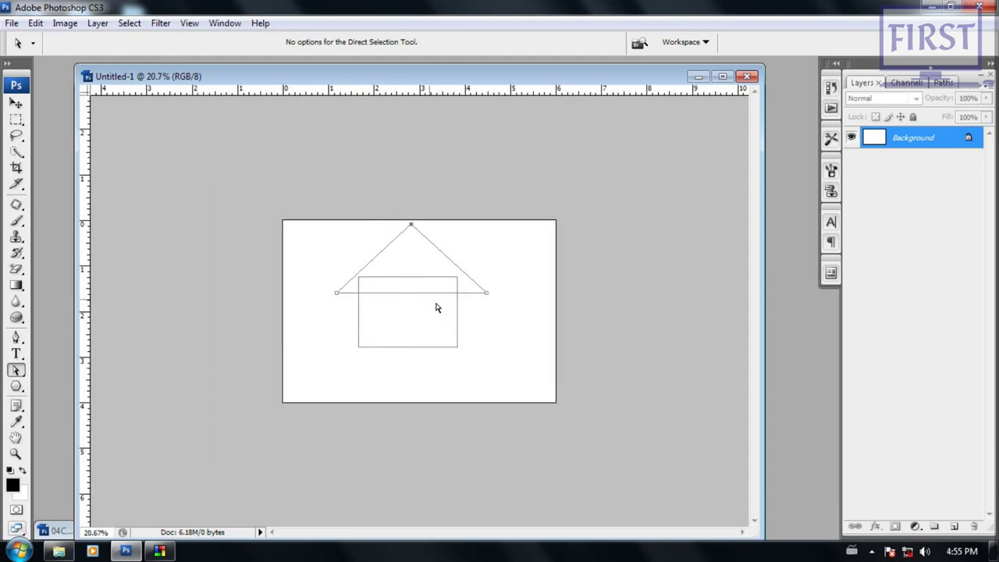
pyautogui.scroll(1, 437, 308)
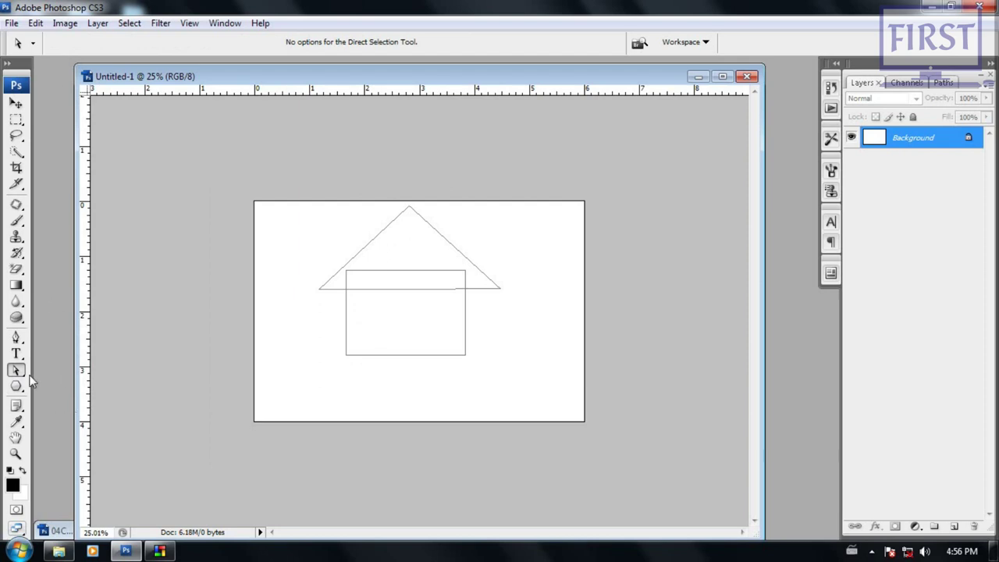
# Step: Select the Ellipse tool in Subtract from shape area mode
pyautogui.click(16, 386)
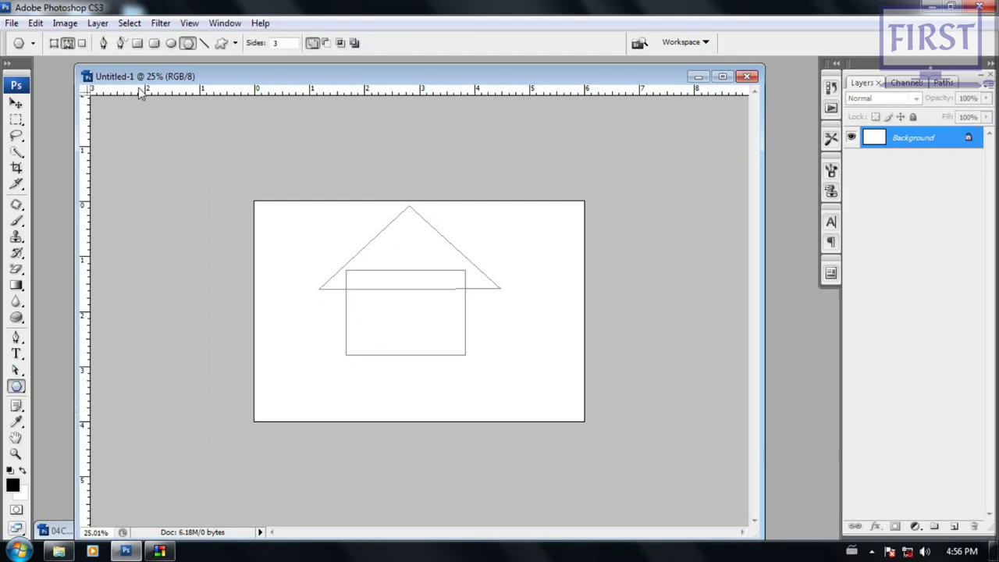
pyautogui.click(172, 43)
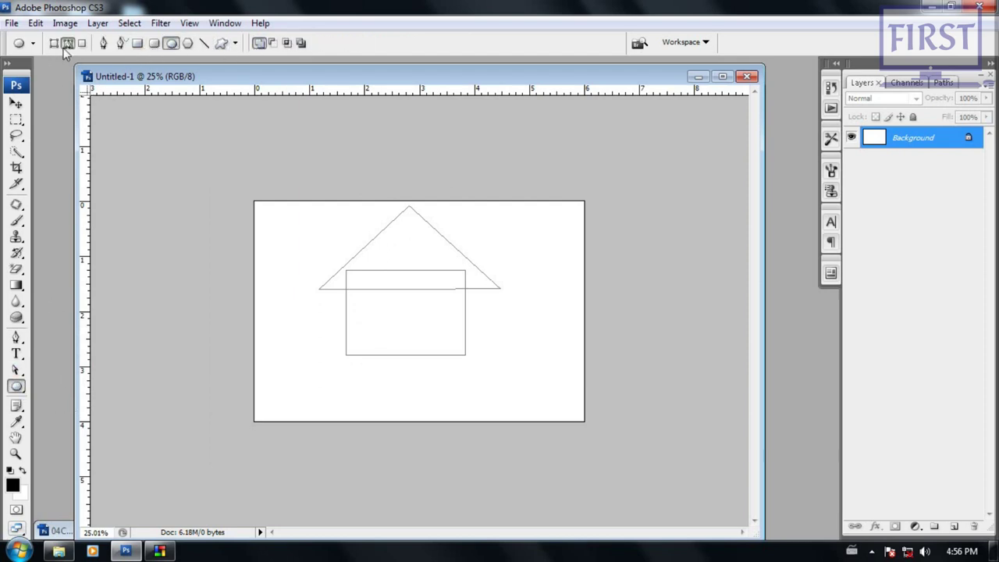
pyautogui.click(234, 43)
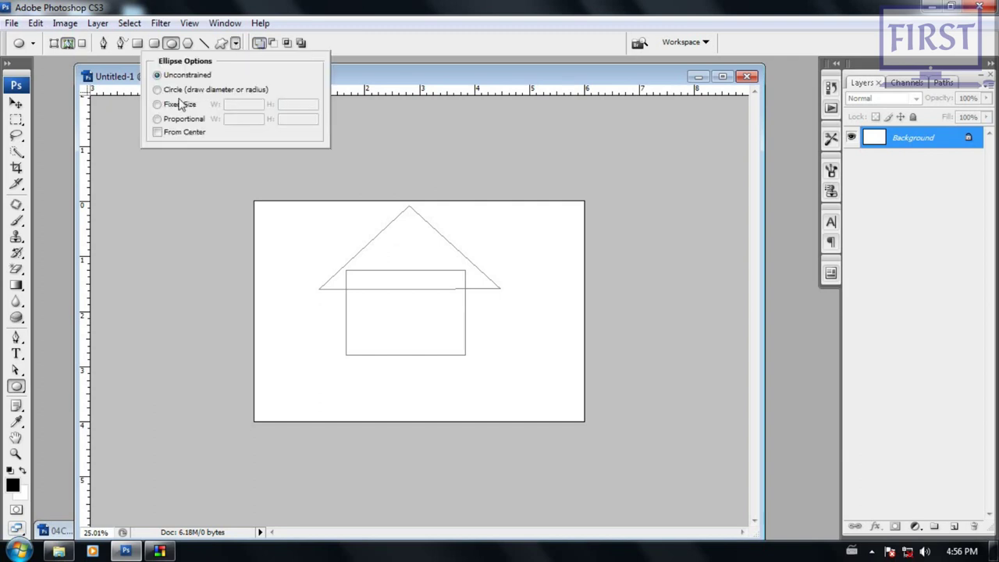
pyautogui.click(235, 43)
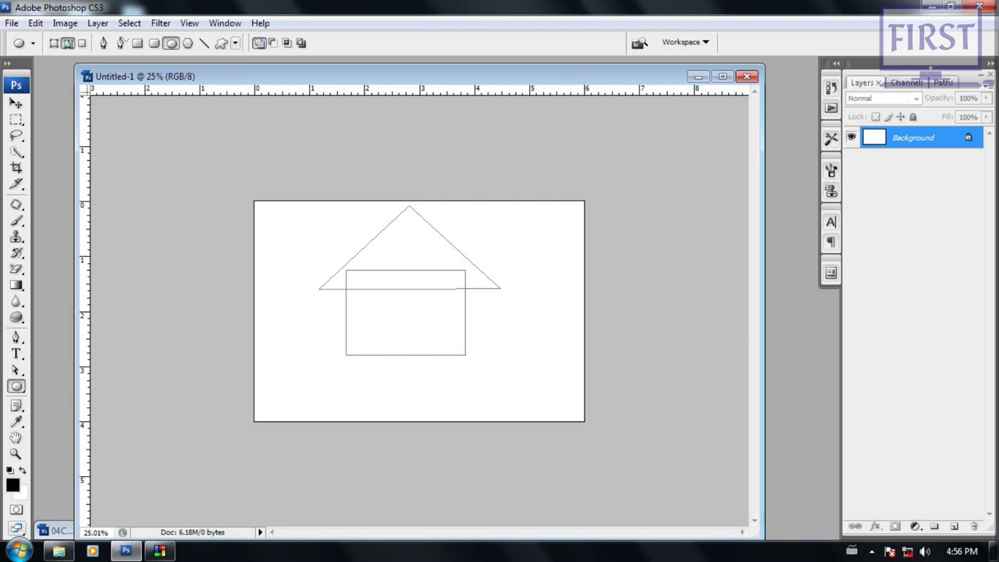
pyautogui.click(272, 44)
pyautogui.hotkey('ctrl', '+')
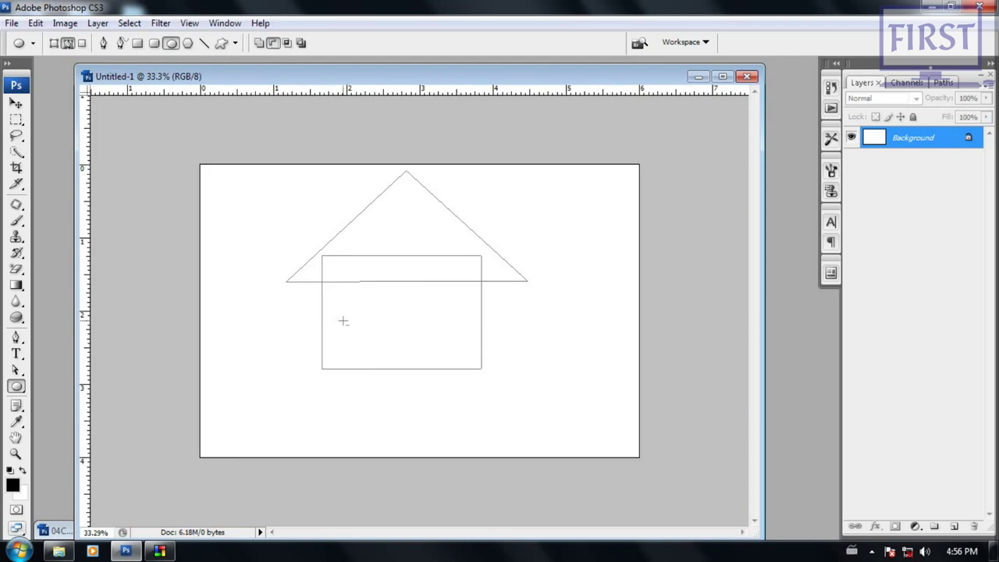
# Step: Cut small round and oval windows into the house body with the subtracting Ellipse tool
pyautogui.moveTo(340, 302); pyautogui.dragTo(370, 360)
pyautogui.moveTo(450, 296); pyautogui.dragTo(461, 316)
pyautogui.moveTo(365, 297); pyautogui.dragTo(377, 335)
pyautogui.moveTo(455, 343); pyautogui.dragTo(470, 360)
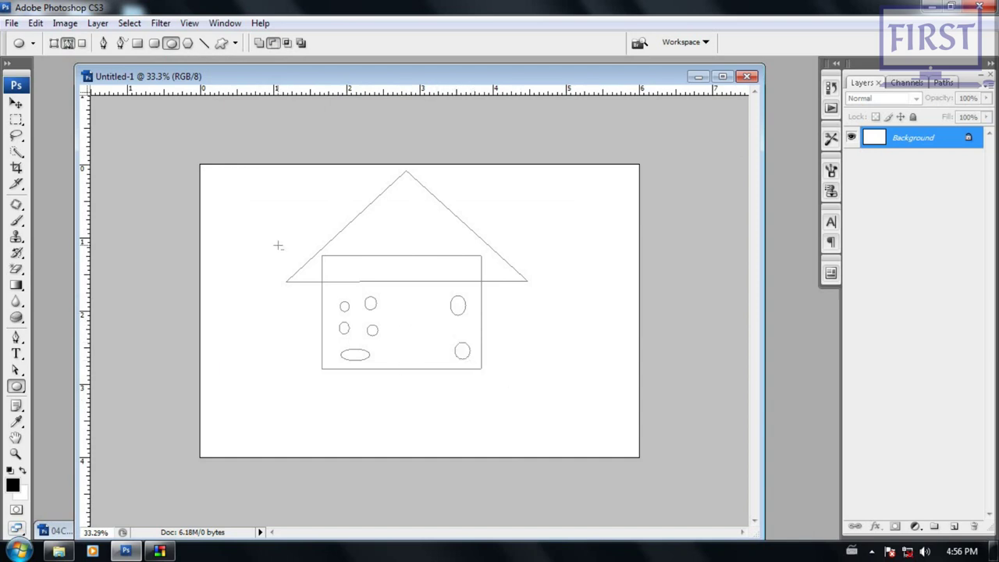
# Step: Draw a rectangular door inside the house and select all the path's anchors
pyautogui.click(138, 43)
pyautogui.moveTo(393, 321); pyautogui.dragTo(437, 360)
pyautogui.scroll(-1, 511, 420)
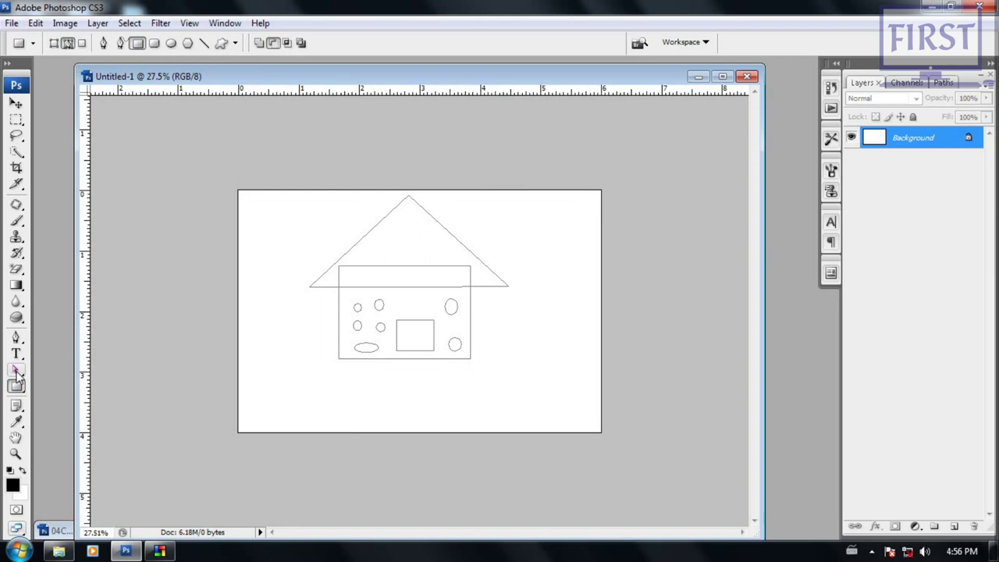
pyautogui.moveTo(16, 370); pyautogui.dragTo(47, 382)
pyautogui.moveTo(284, 163); pyautogui.dragTo(541, 401)
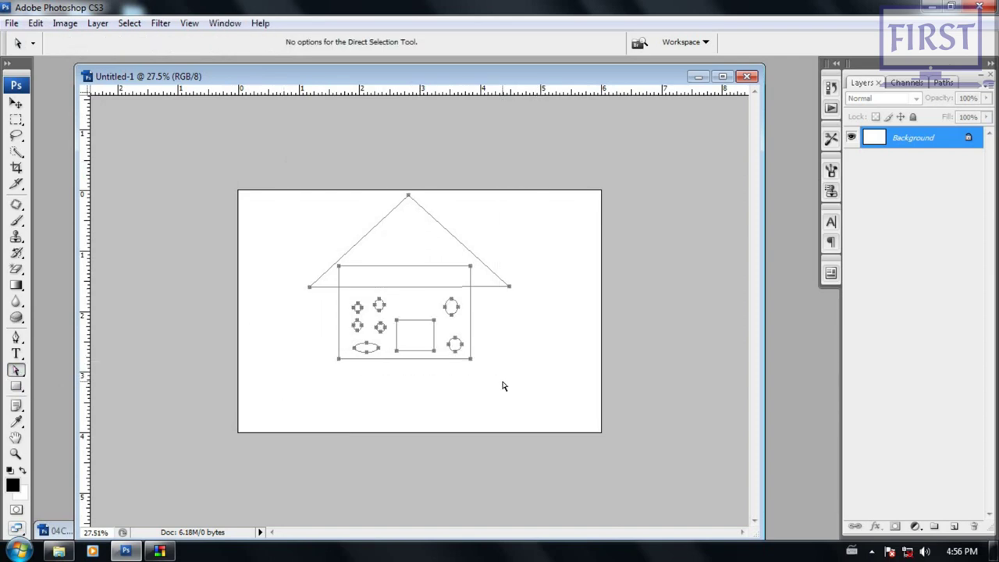
# Step: Define the house path as a custom shape named 'house', then reselect the path
pyautogui.click(35, 23)
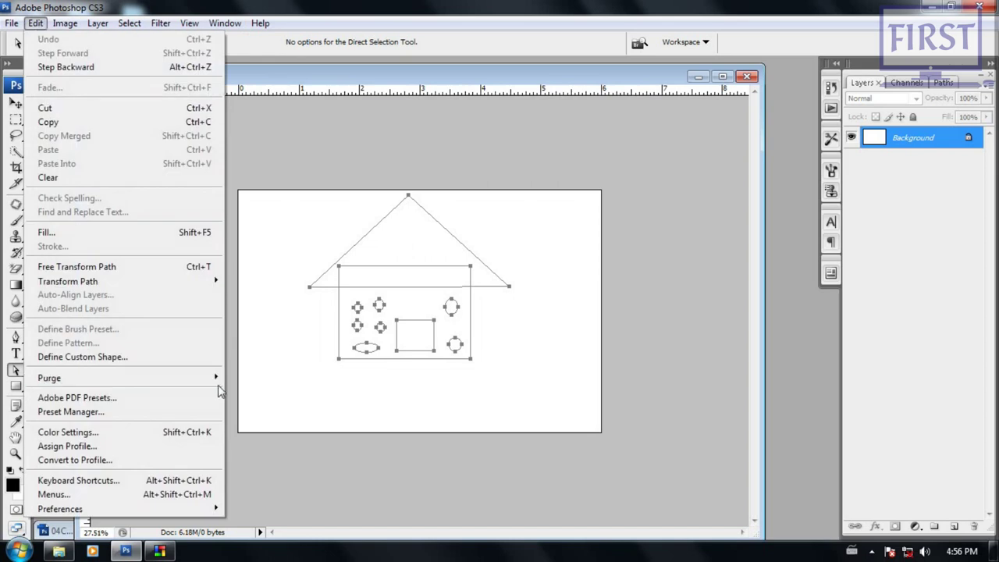
pyautogui.click(127, 364)
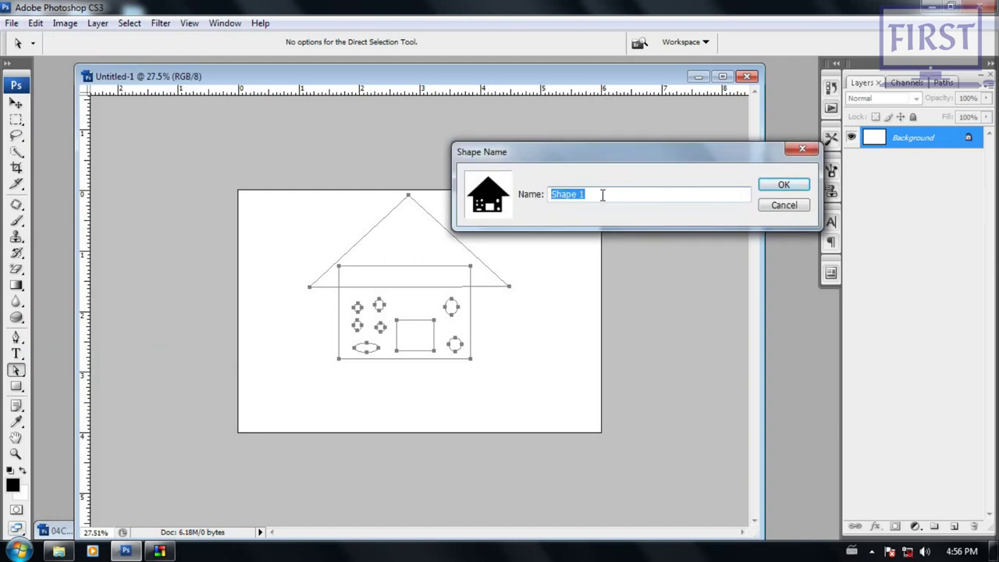
pyautogui.write('house')
pyautogui.click(783, 184)
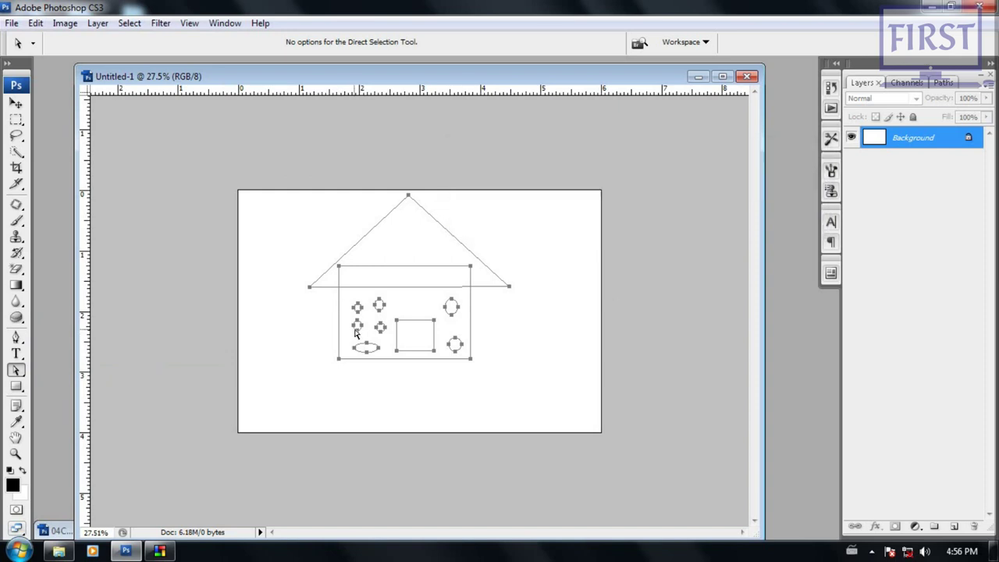
pyautogui.moveTo(279, 145); pyautogui.dragTo(546, 413)
# Step: Delete the path, then draw the saved 'house' custom shape once as a path and remove it
pyautogui.press('Delete')
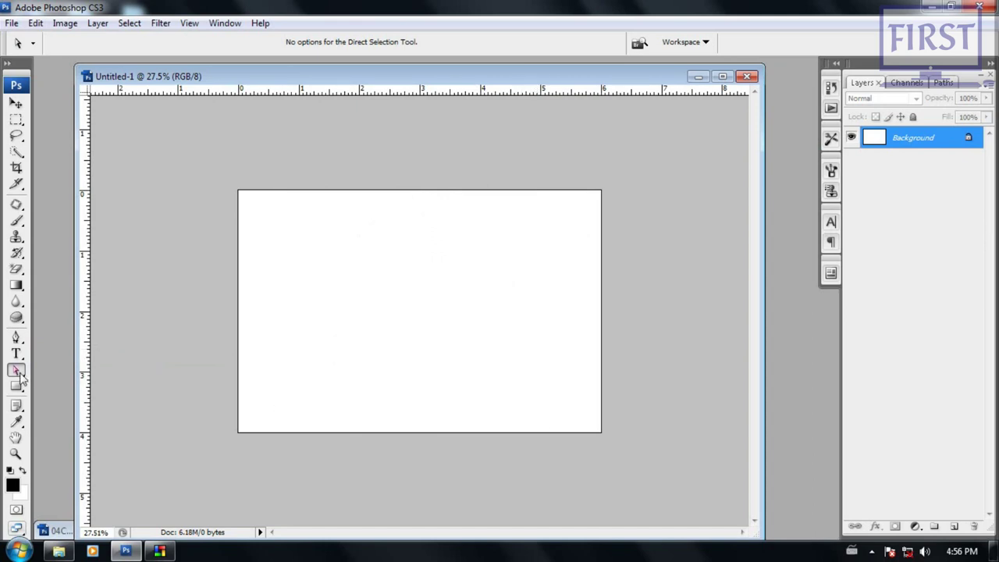
pyautogui.click(16, 385)
pyautogui.click(90, 459)
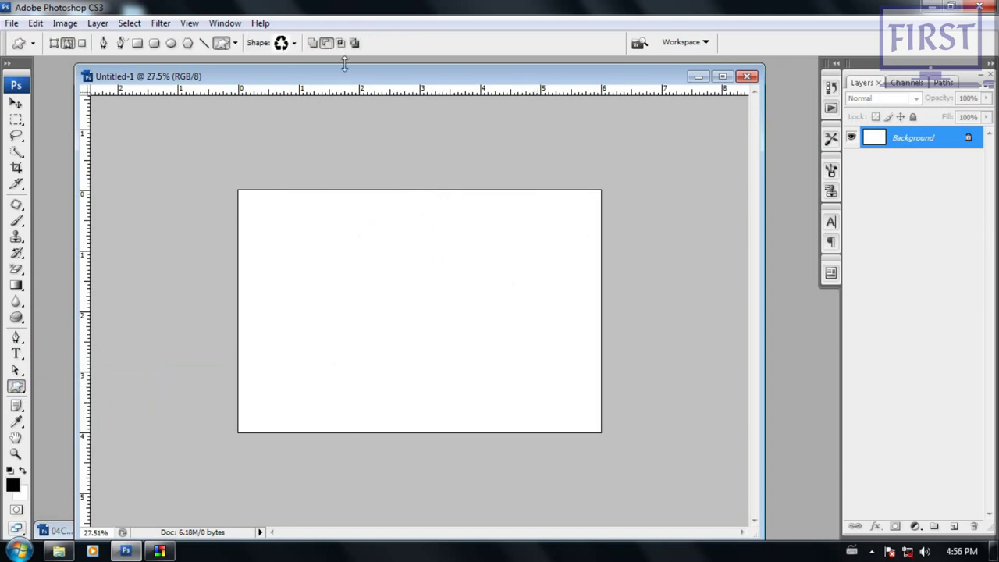
pyautogui.click(295, 45)
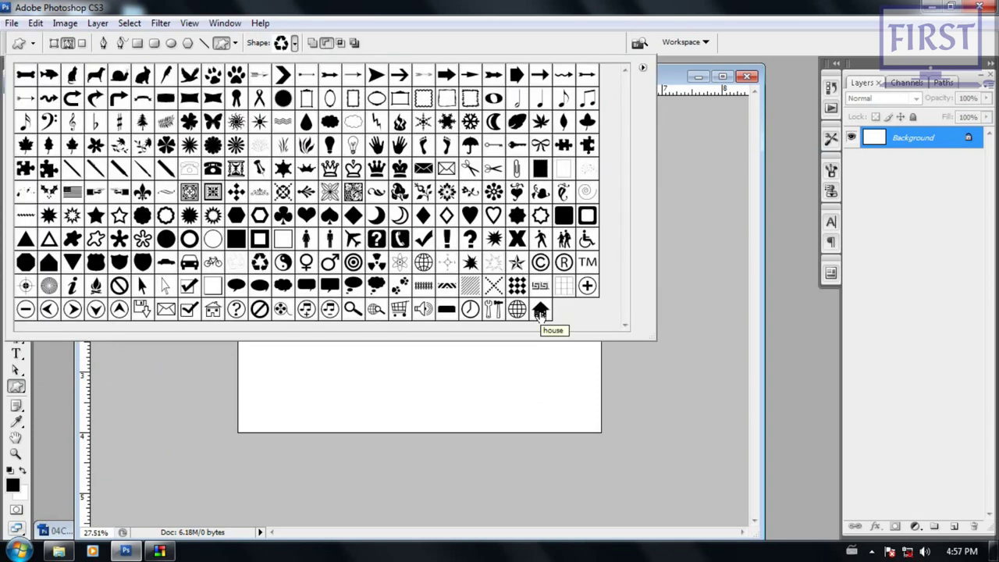
pyautogui.doubleClick(540, 311)
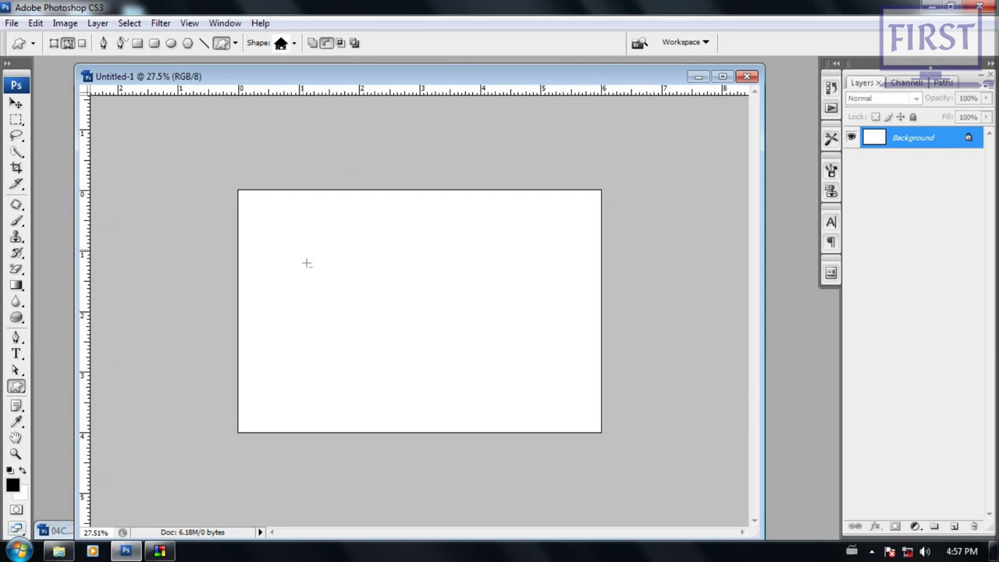
pyautogui.click(312, 43)
pyautogui.moveTo(285, 229); pyautogui.dragTo(498, 404)
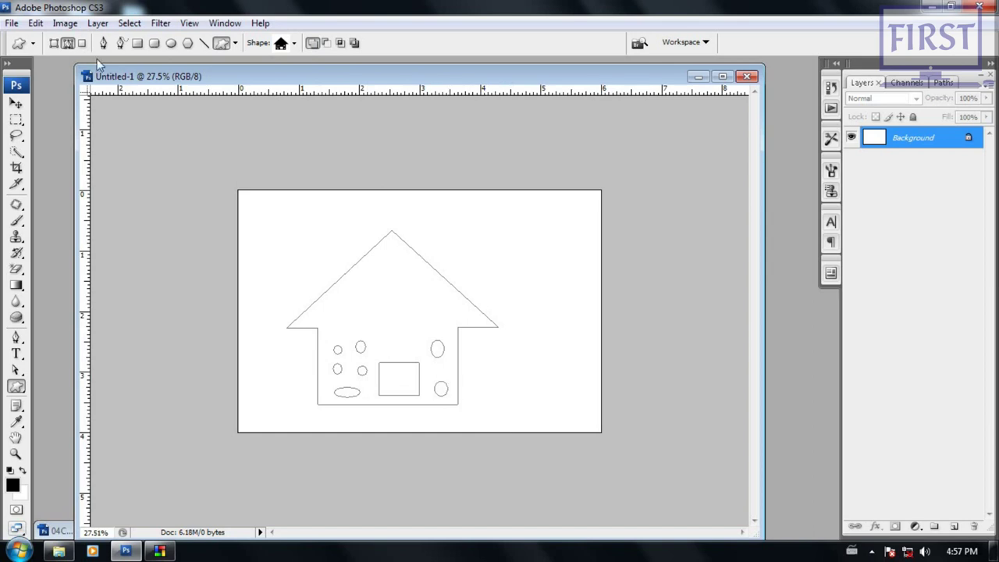
pyautogui.press('Return')
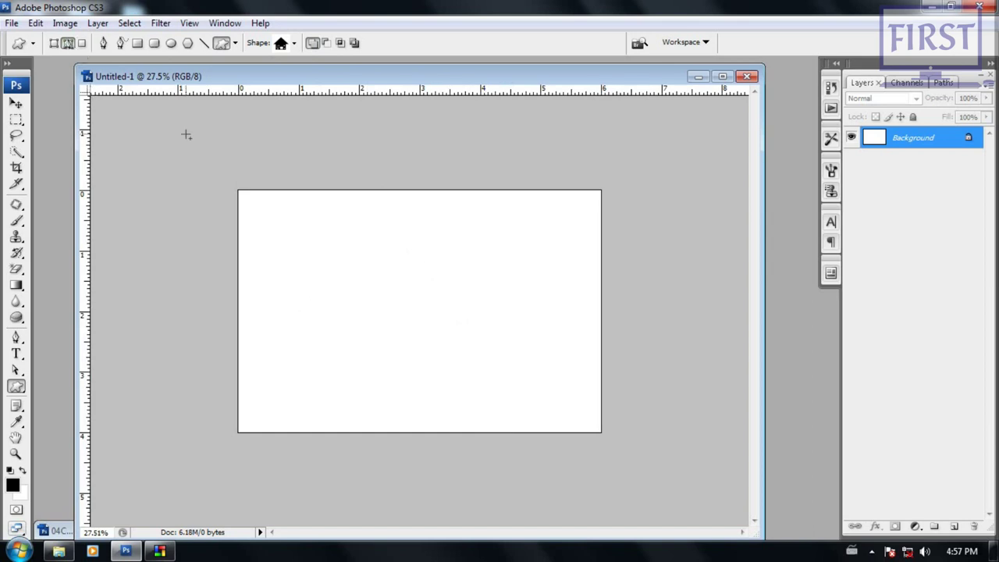
# Step: Draw the house as a Shape Layer with the glossy green style, then delete the Shape 1 layer
pyautogui.click(54, 43)
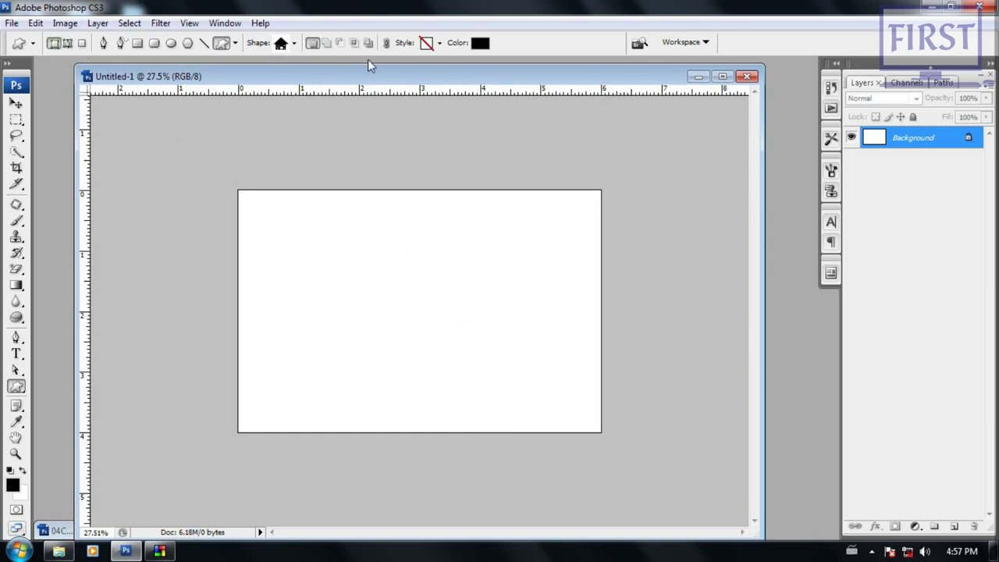
pyautogui.click(439, 44)
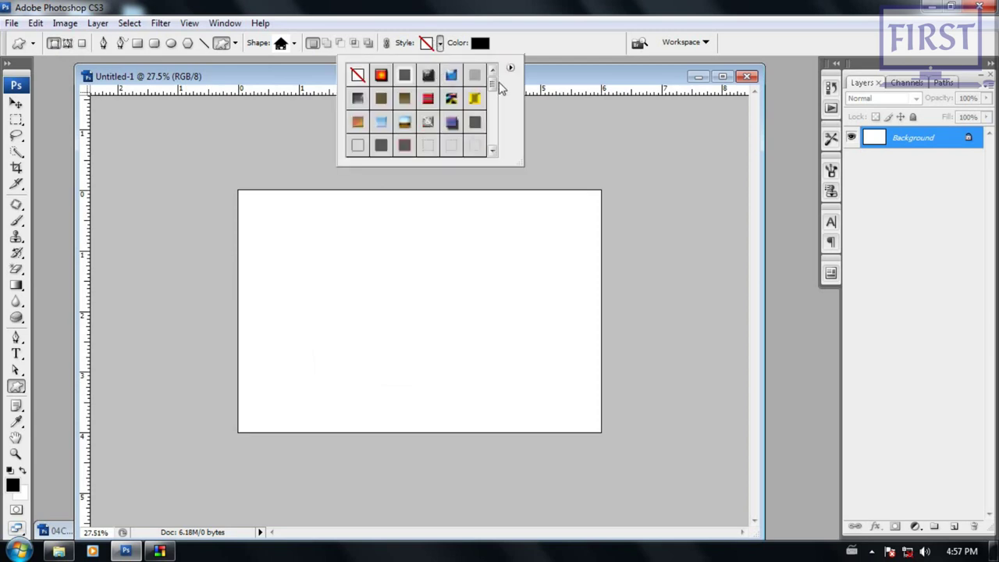
pyautogui.scroll(-2, 496, 125)
pyautogui.scroll(2, 496, 125)
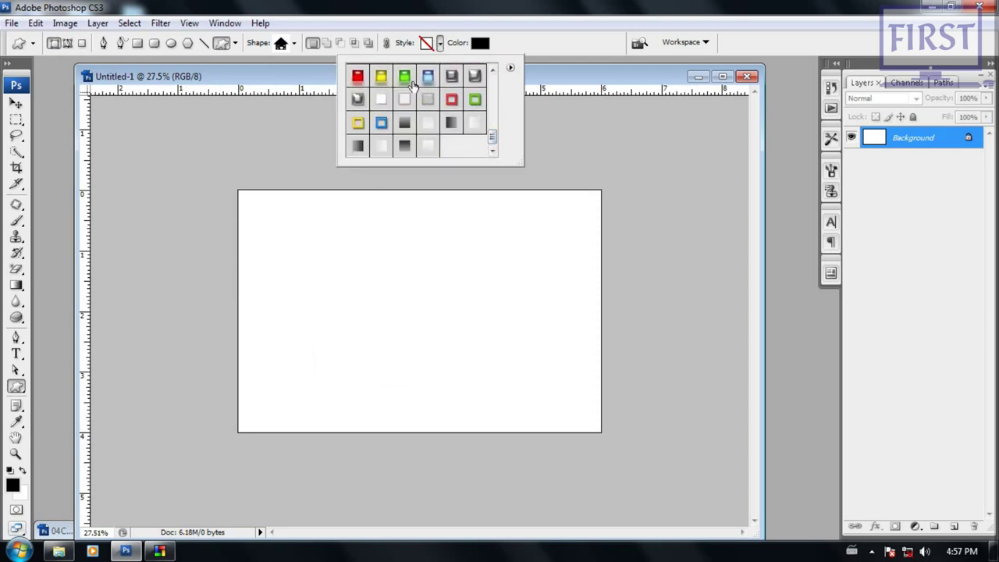
pyautogui.doubleClick(414, 82)
pyautogui.moveTo(281, 240); pyautogui.dragTo(488, 412)
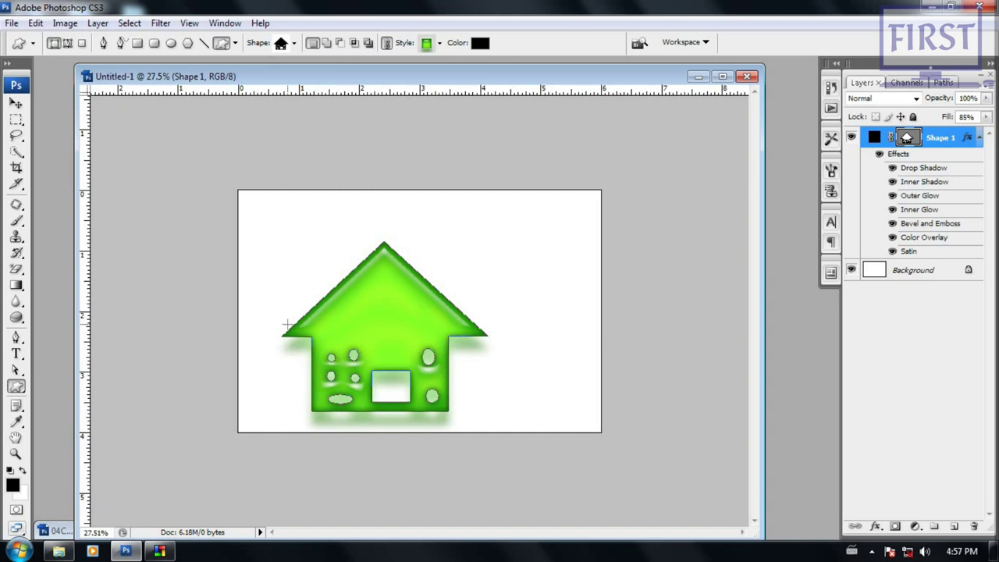
pyautogui.moveTo(936, 139); pyautogui.dragTo(973, 526)
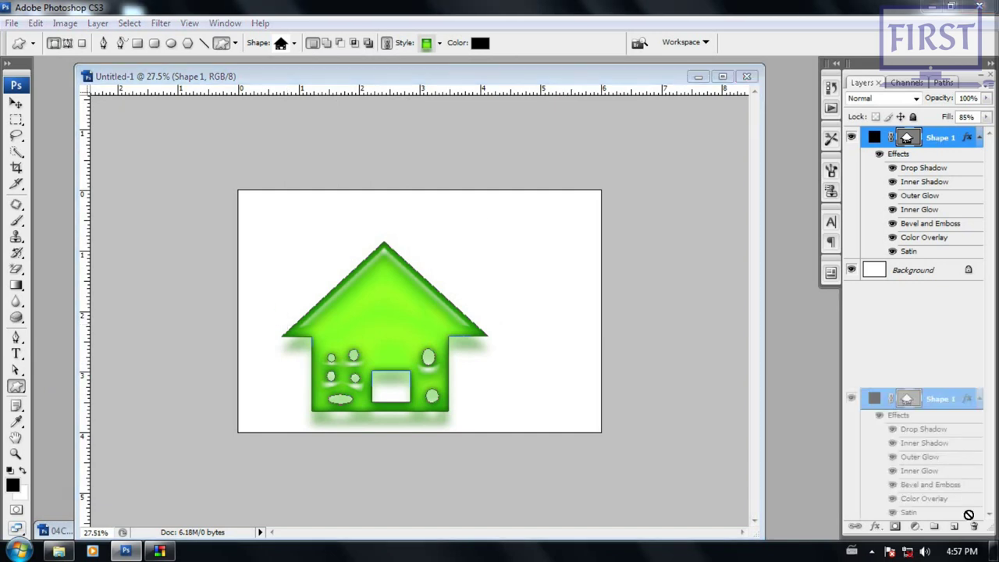
# Step: Reposition and zoom the Untitled-1 window, try the Brush tool, and bring up the Pen tool variants
pyautogui.scroll(2, 416, 270)
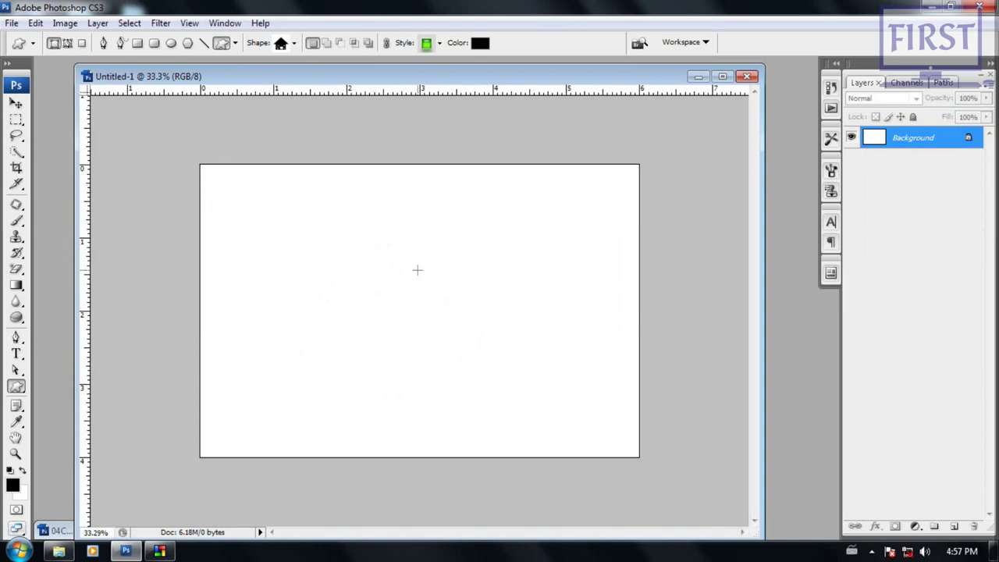
pyautogui.scroll(1, 415, 285)
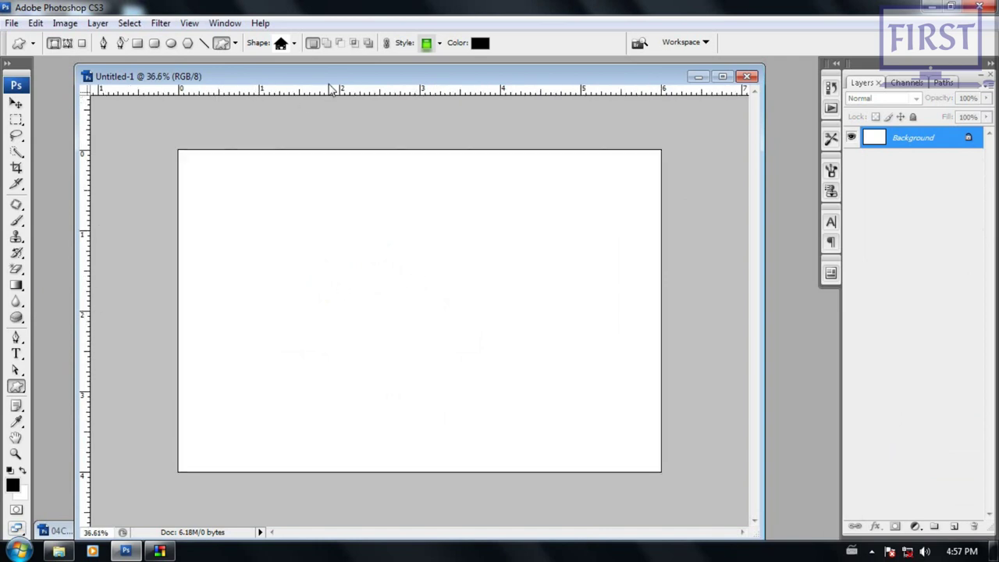
pyautogui.moveTo(340, 78); pyautogui.dragTo(326, 75)
pyautogui.scroll(1, 497, 288)
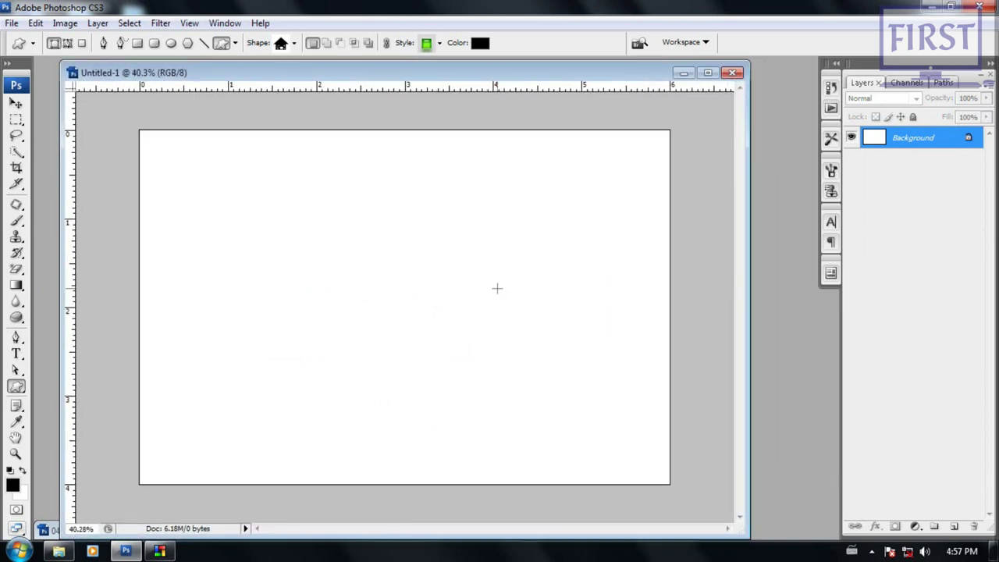
pyautogui.click(18, 223)
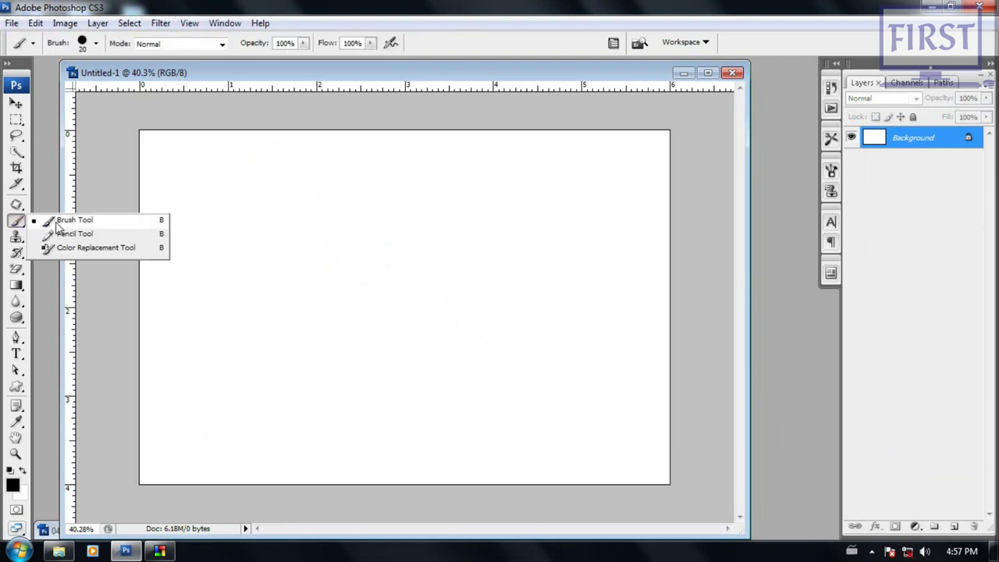
pyautogui.click(58, 223)
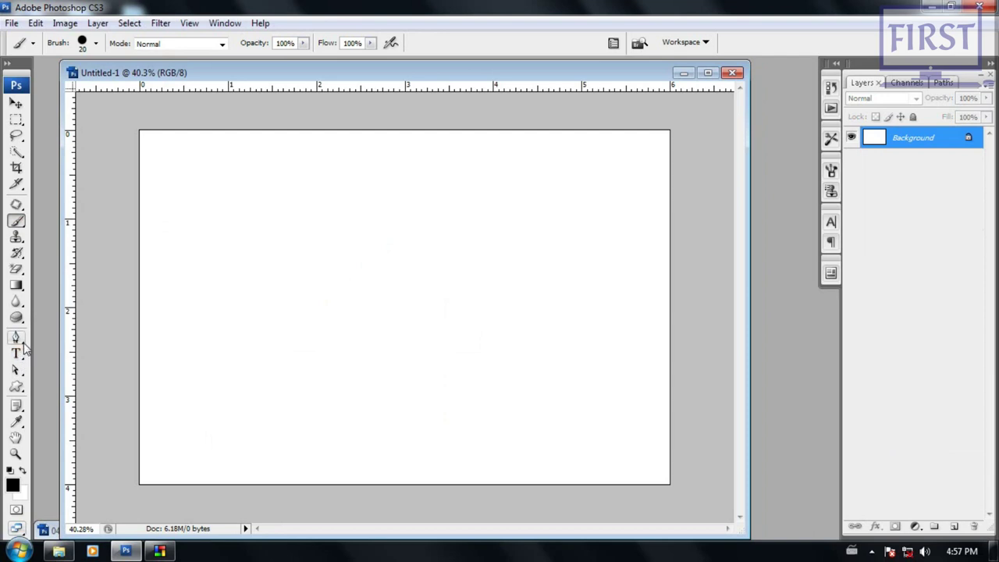
pyautogui.moveTo(16, 338); pyautogui.dragTo(90, 346)
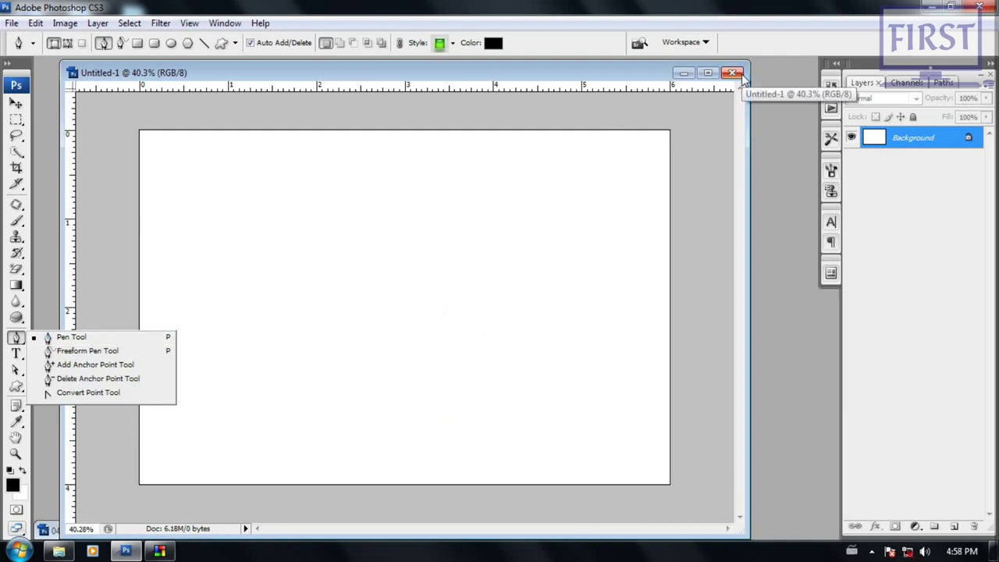
# Step: Draw a test Freeform Pen shape across the canvas and discard its Shape 1 layer
pyautogui.click(91, 337)
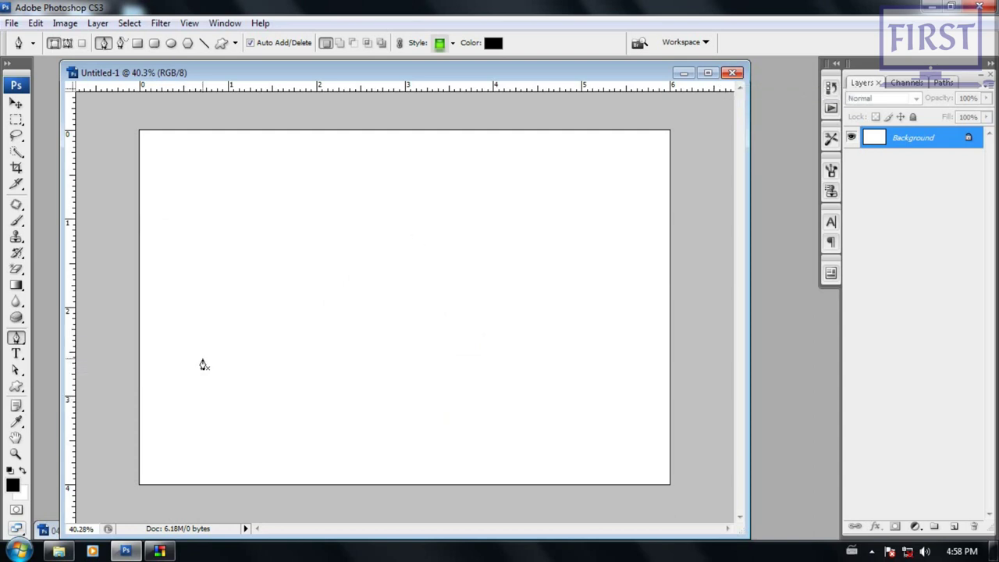
pyautogui.rightClick(17, 341)
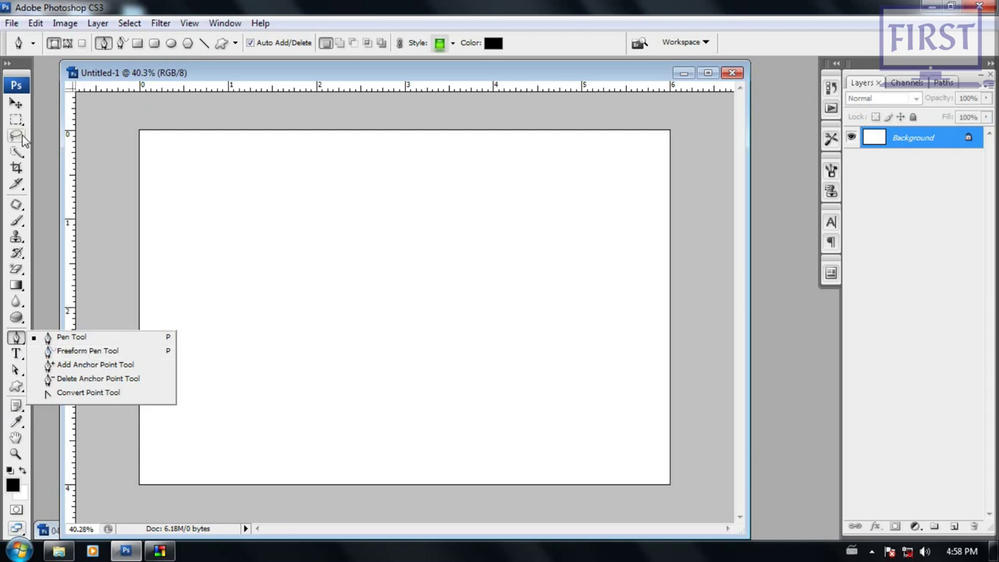
pyautogui.click(121, 350)
pyautogui.moveTo(221, 375); pyautogui.dragTo(501, 266)
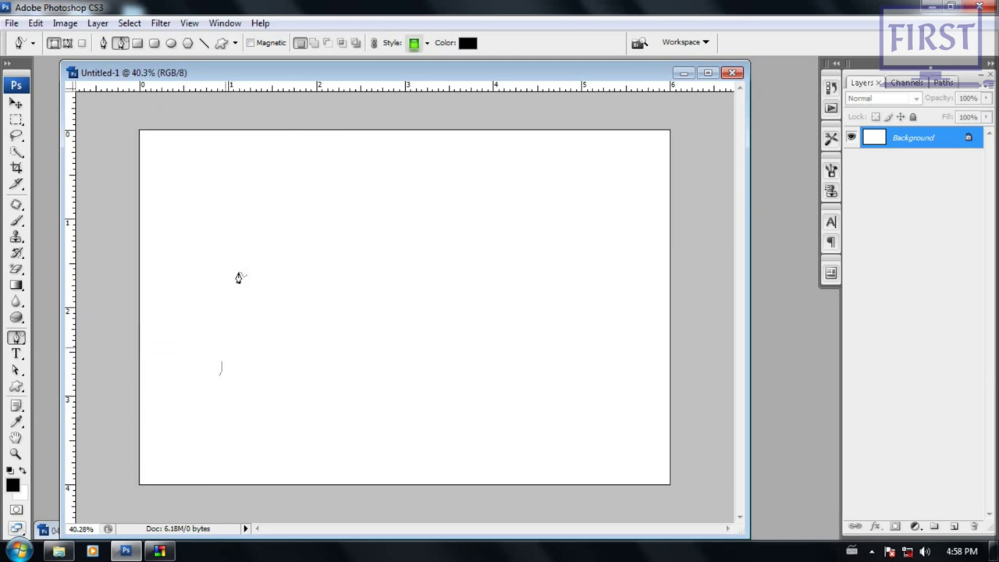
pyautogui.moveTo(512, 312); pyautogui.dragTo(466, 395)
pyautogui.moveTo(940, 138)
pyautogui.mouseDown()
pyautogui.moveTo(923, 505)
pyautogui.moveTo(973, 526)
pyautogui.mouseUp()
# Step: Reselect the Pen Tool, close Untitled-1 without saving, and cancel the Open dialog
pyautogui.click(17, 343)
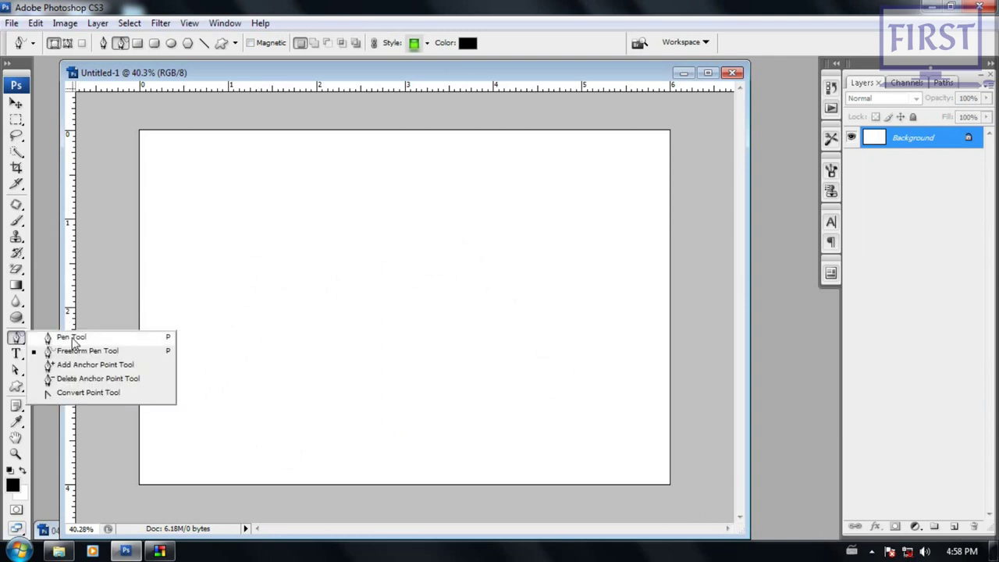
pyautogui.click(73, 337)
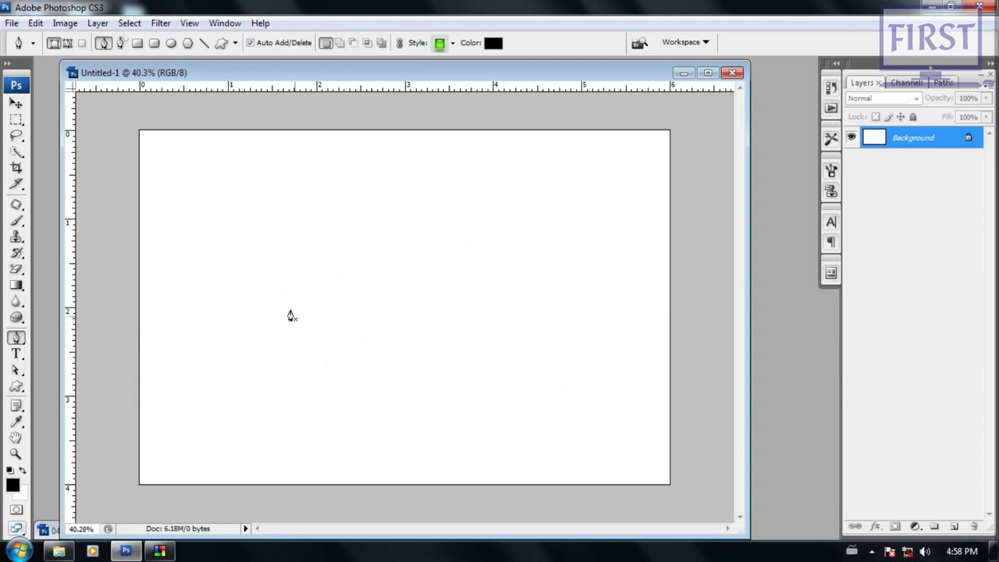
pyautogui.click(732, 73)
pyautogui.click(524, 226)
pyautogui.hotkey('ctrl', 'o')
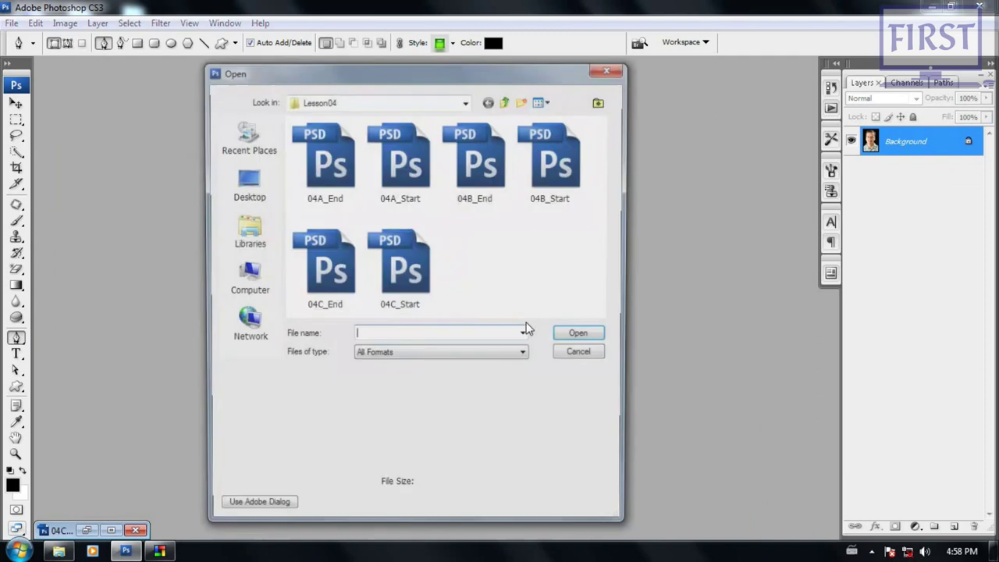
pyautogui.click(610, 68)
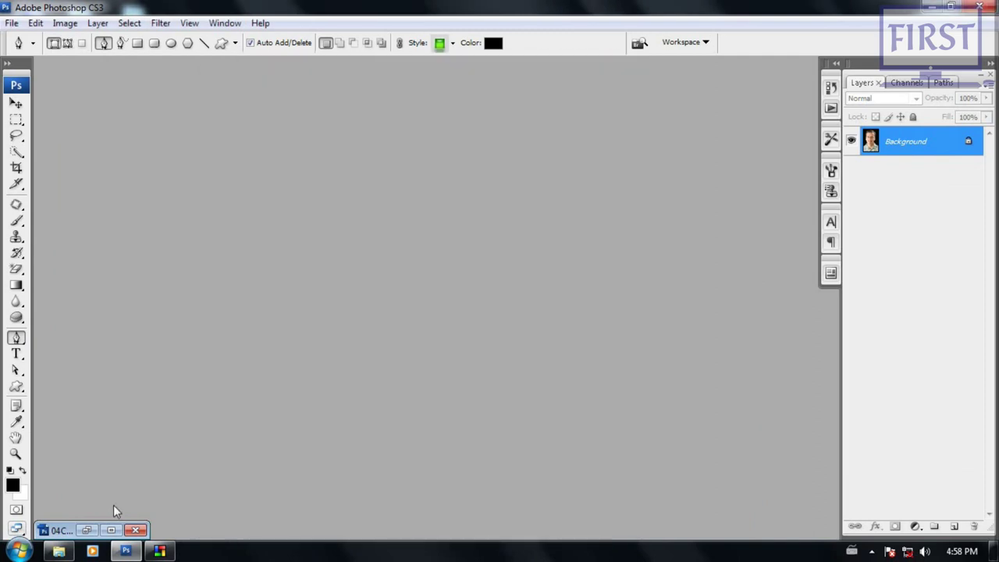
pyautogui.click(59, 550)
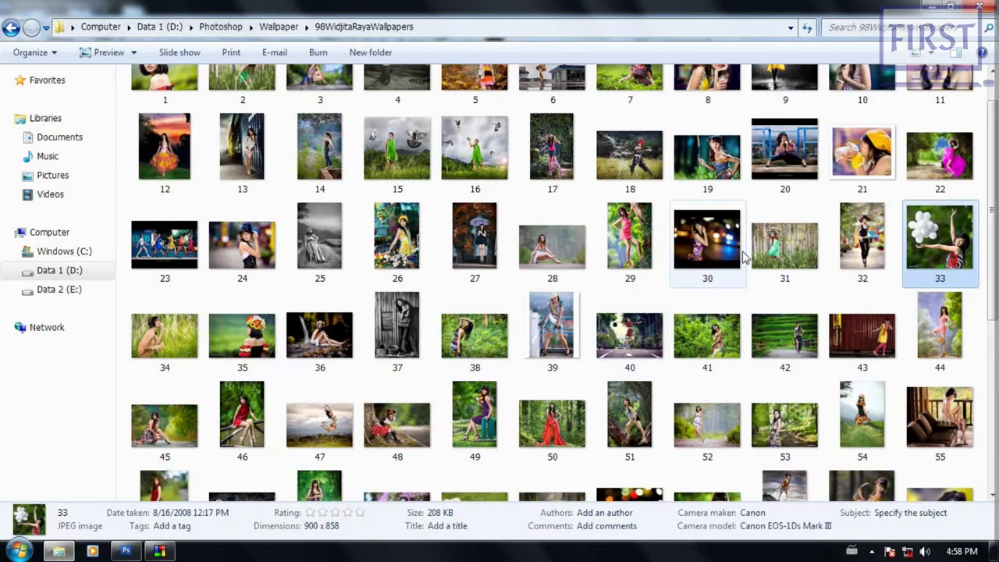
# Step: Browse the wallpaper folder thumbnails and drag picture 73 into Photoshop to open 73.jpg
pyautogui.click(780, 242)
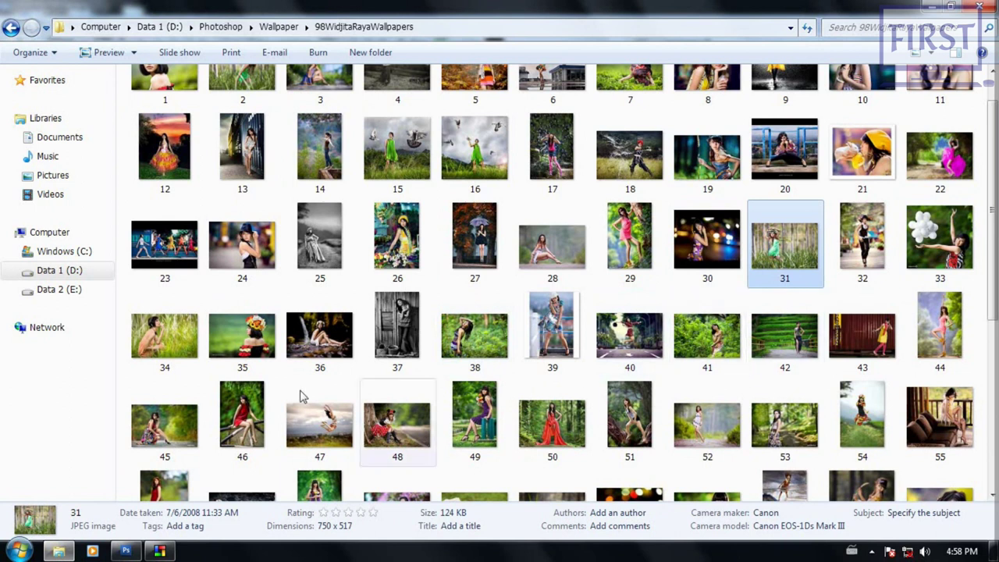
pyautogui.scroll(2, 475, 332)
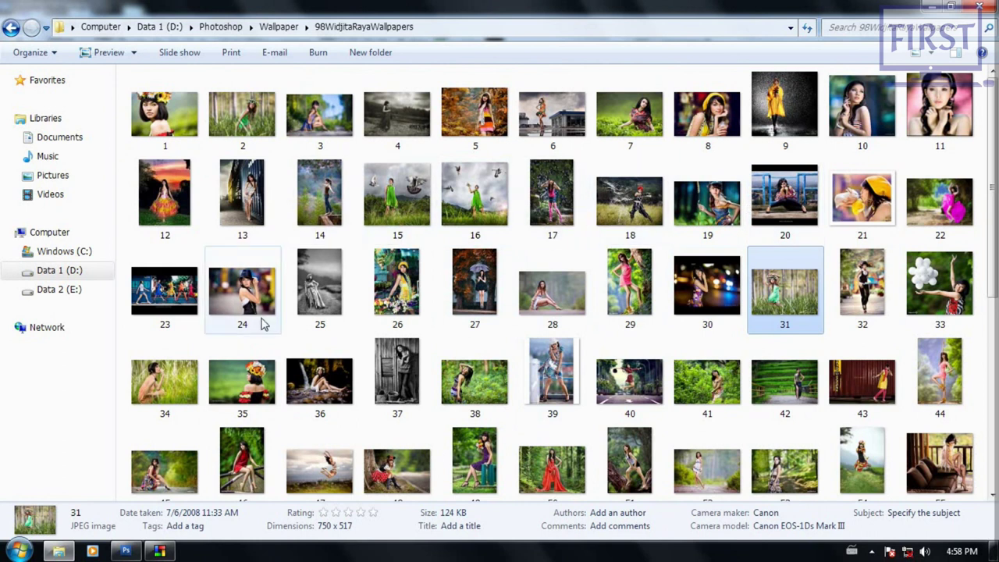
pyautogui.scroll(-5, 429, 357)
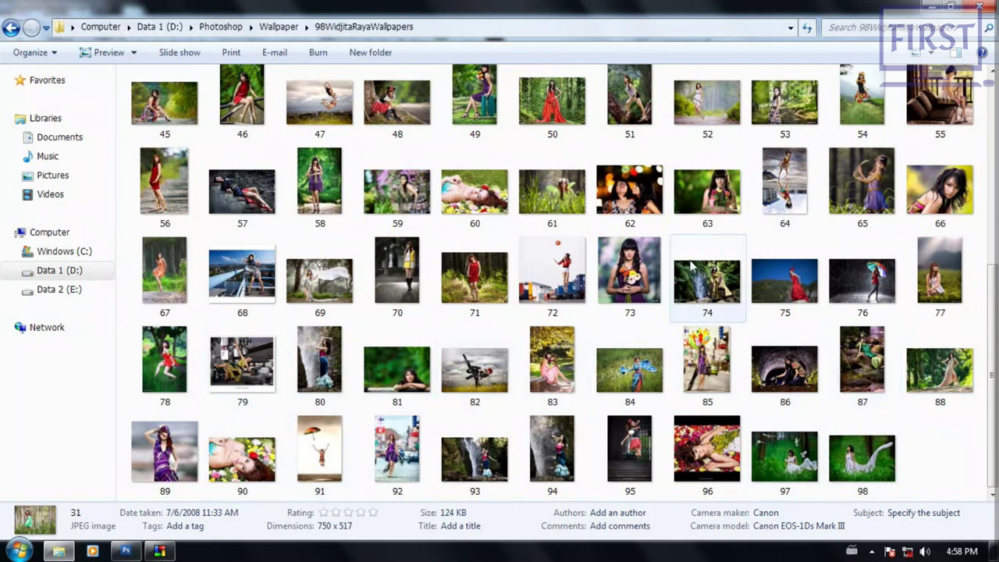
pyautogui.moveTo(652, 289); pyautogui.dragTo(543, 366)
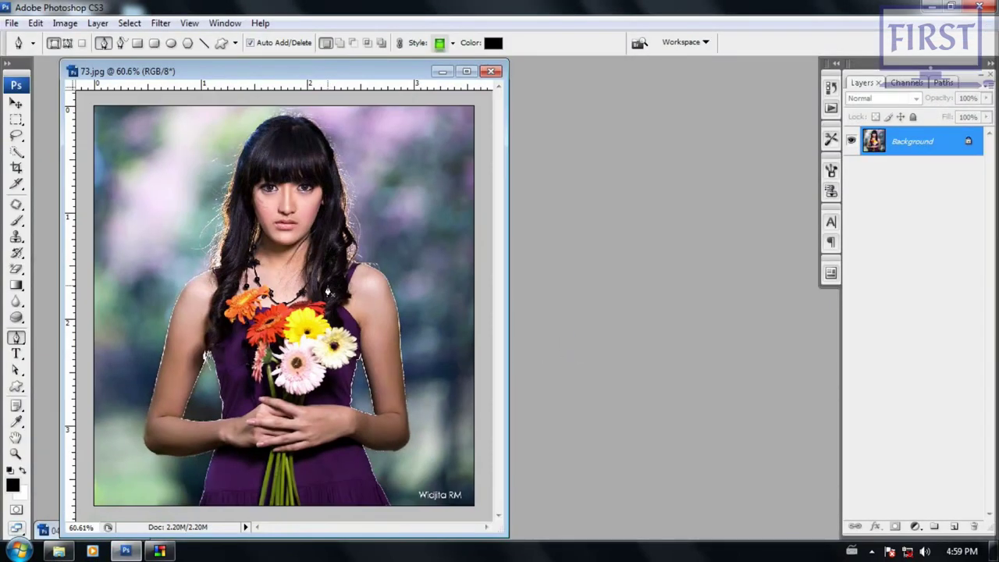
# Step: Show 73.jpg in full screen mode with menu bar and fit it to the screen
pyautogui.press('f')
pyautogui.hotkey('ctrl', '0')
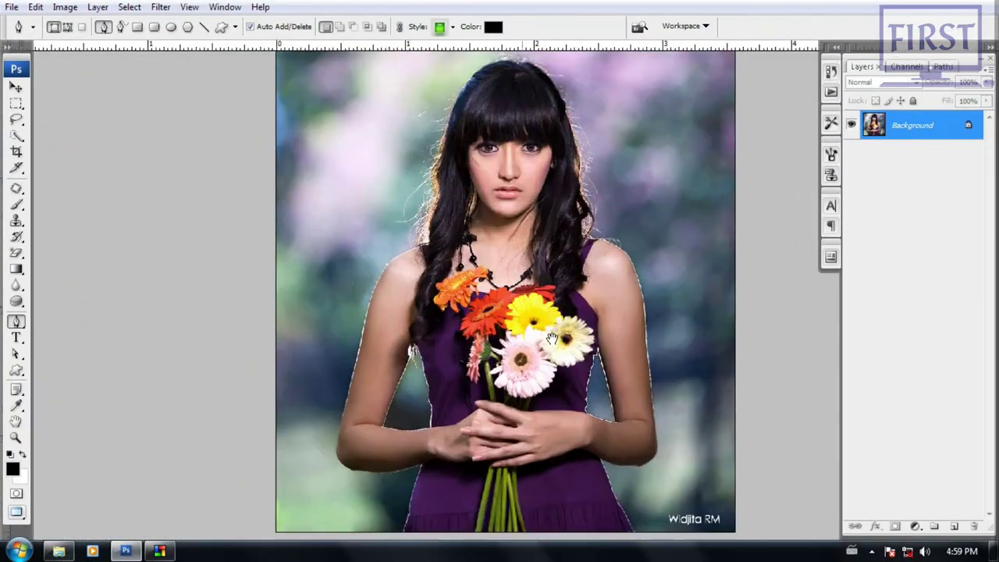
pyautogui.hotkey('ctrl', '-')
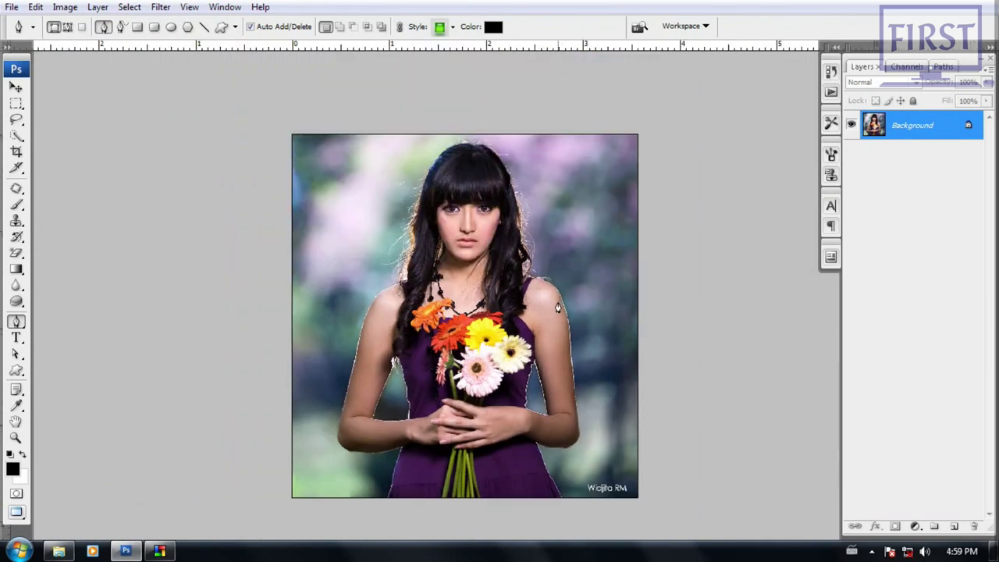
pyautogui.hotkey('ctrl', '+')
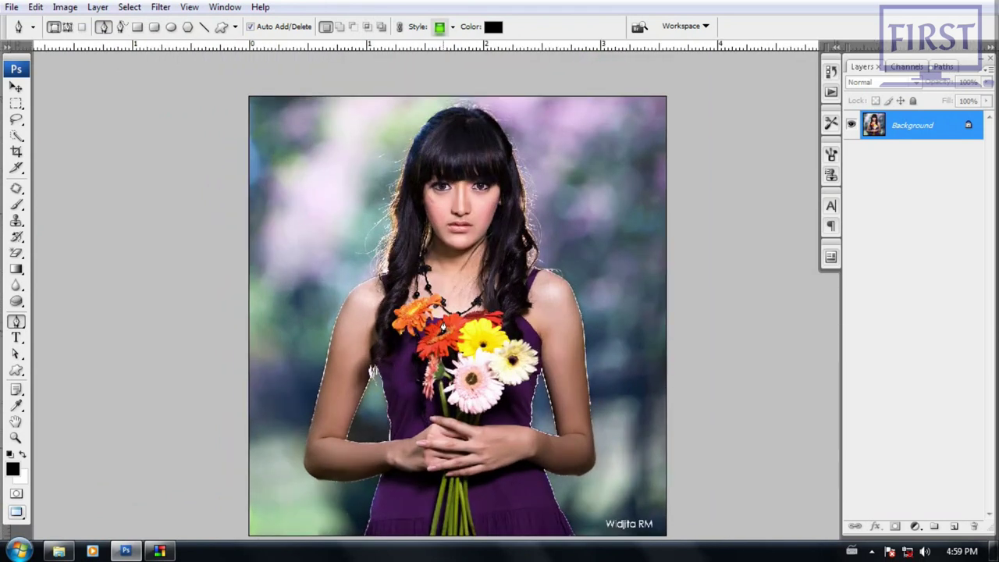
pyautogui.moveTo(441, 320); pyautogui.dragTo(435, 308)
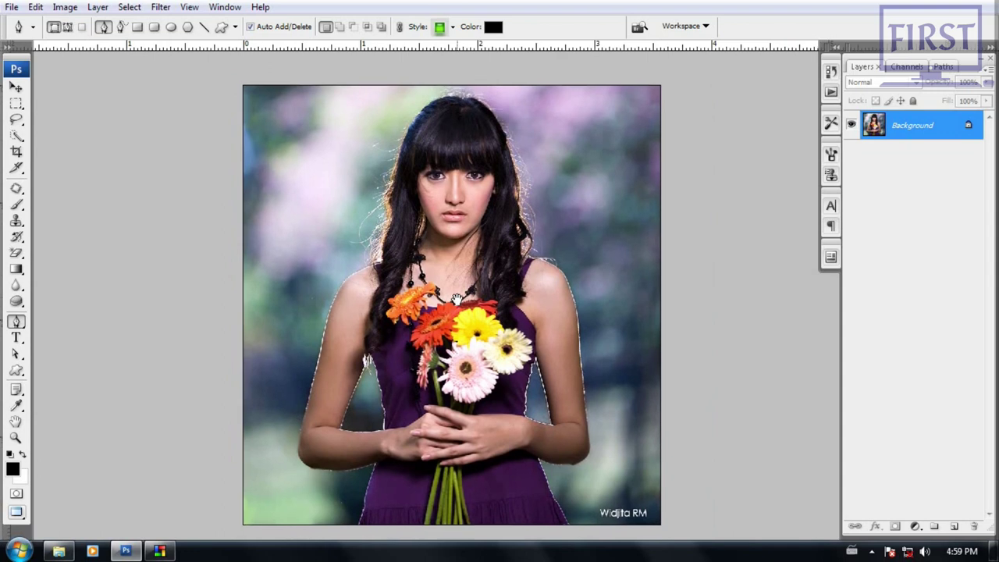
# Step: Set the standard Pen Tool to Paths mode and zoom in on the left shoulder edge
pyautogui.rightClick(17, 323)
pyautogui.click(70, 320)
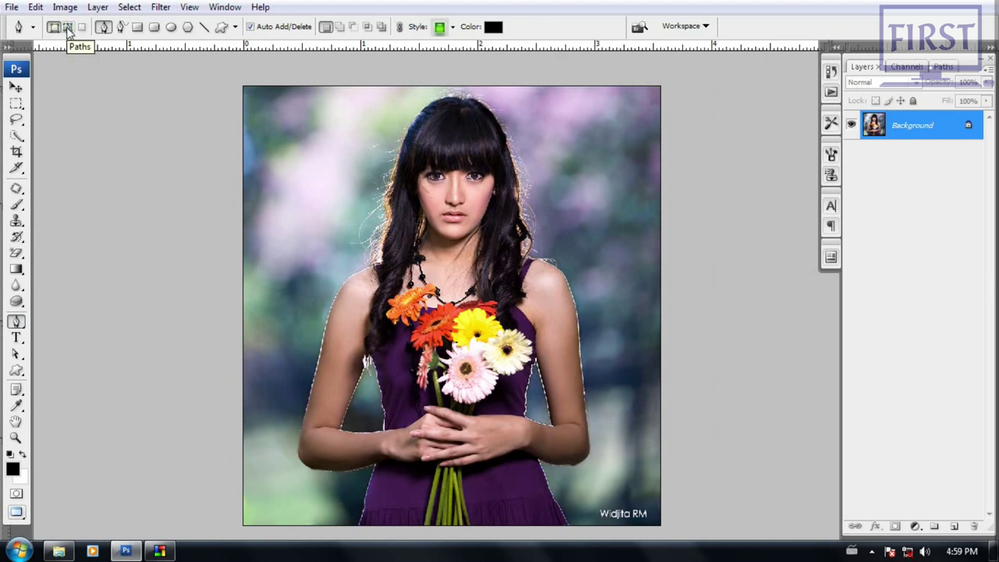
pyautogui.click(68, 28)
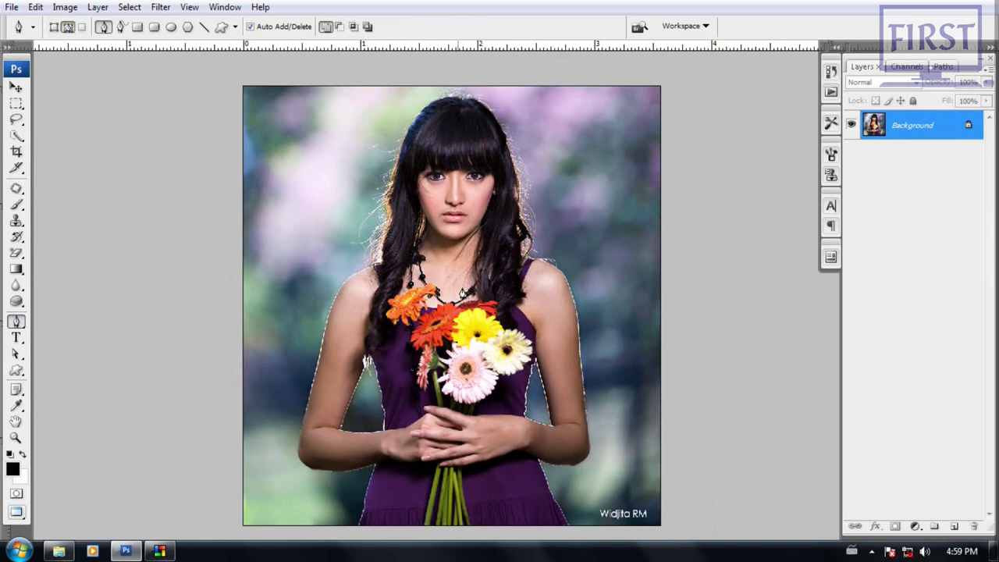
pyautogui.hotkey('ctrl', '+')
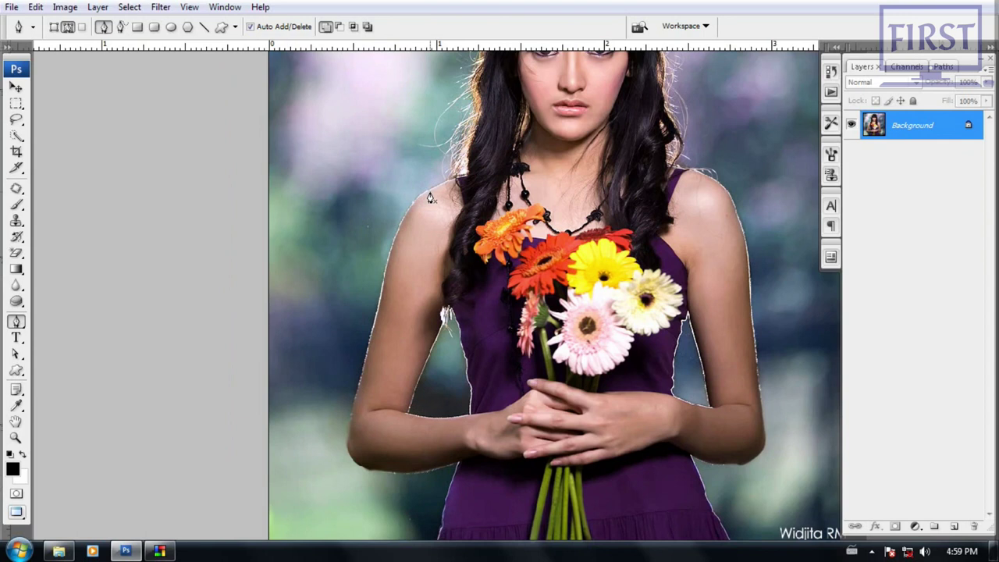
pyautogui.hotkey('ctrl', '+')
pyautogui.hotkey('ctrl', '+')
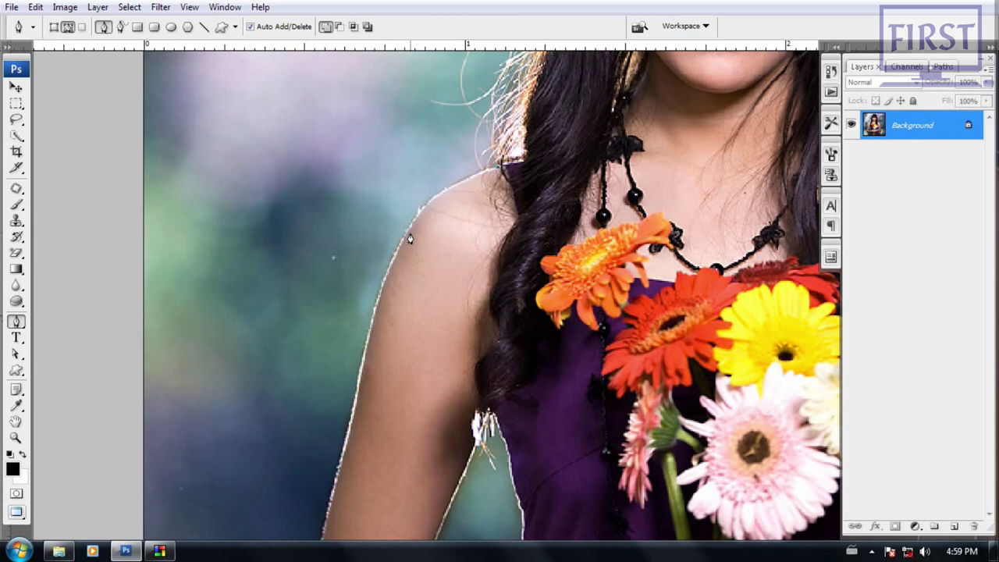
# Step: Start the path where hair meets the left shoulder, adding a curved shoulder anchor and trimming its handles
pyautogui.click(501, 168)
pyautogui.moveTo(413, 221)
pyautogui.mouseDown()
pyautogui.moveTo(394, 252)
pyautogui.moveTo(386, 216)
pyautogui.moveTo(389, 258)
pyautogui.mouseUp()
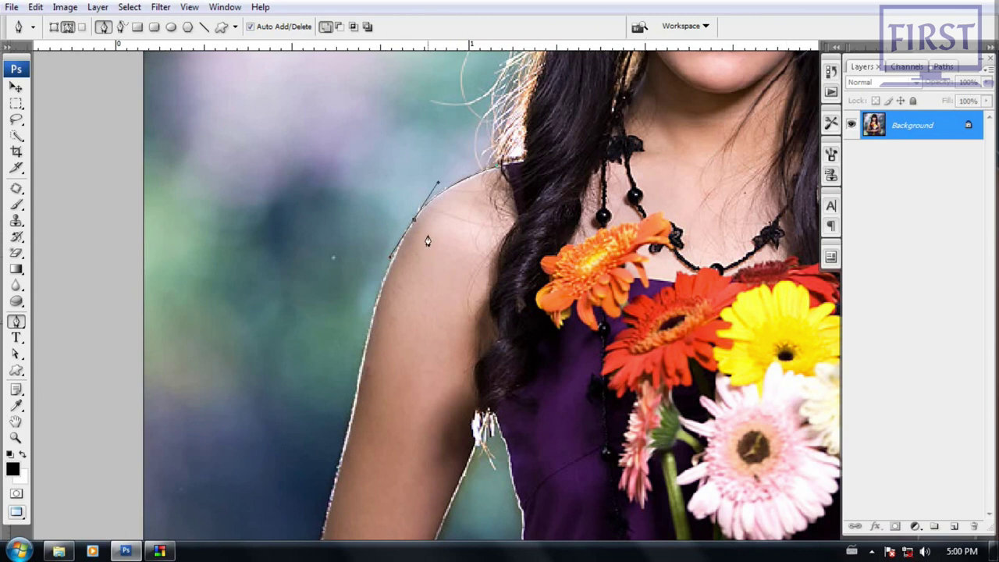
pyautogui.scroll(1, 420, 226)
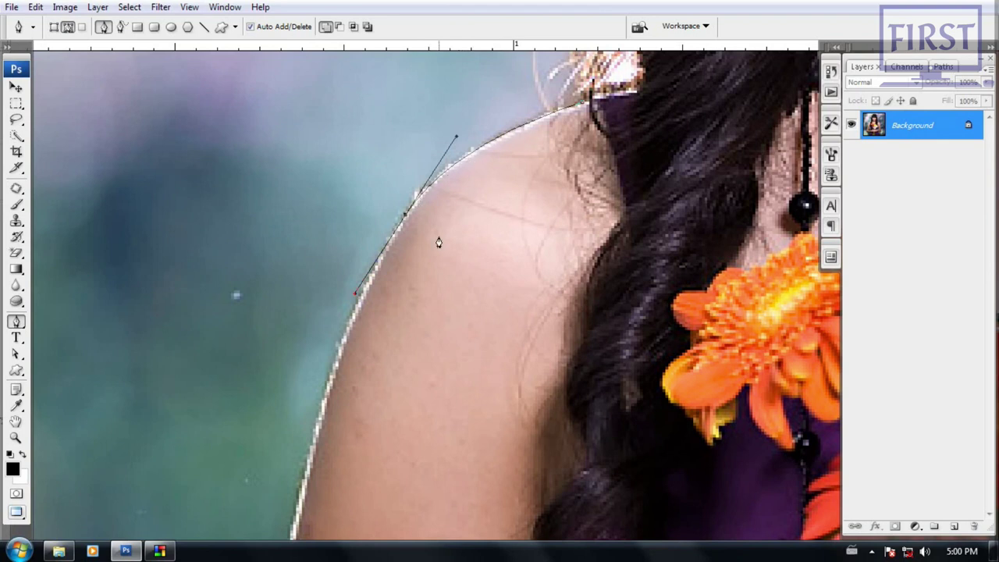
pyautogui.keyDown('alt'); pyautogui.click(405, 216); pyautogui.keyUp('alt')
pyautogui.click(355, 296)
pyautogui.hotkey('ctrl', 'z')
pyautogui.moveTo(405, 213); pyautogui.dragTo(197, 125)
pyautogui.click(346, 333)
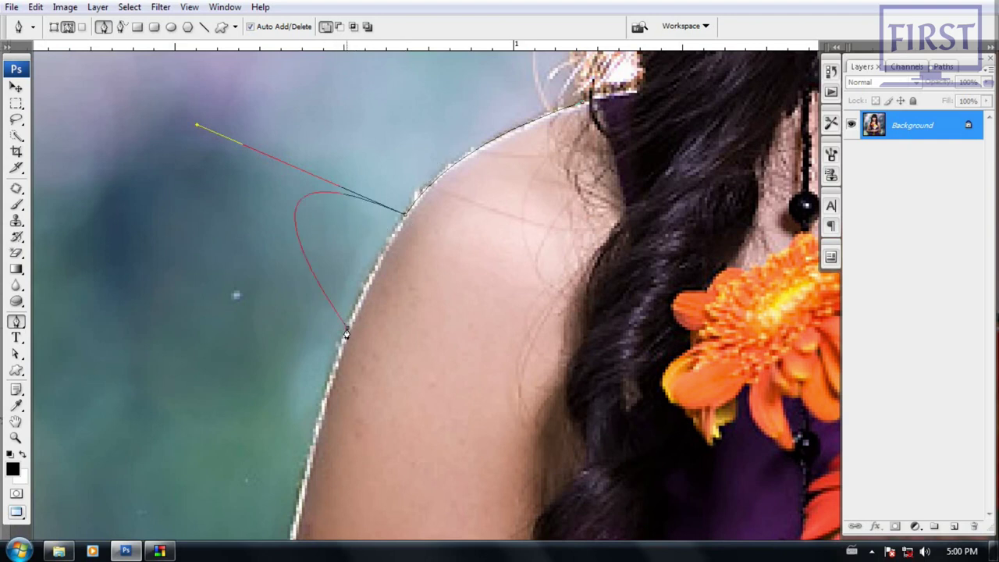
pyautogui.hotkey('ctrl', 'z')
pyautogui.keyDown('alt'); pyautogui.click(404, 219); pyautogui.keyUp('alt')
# Step: Re-trace from the hair edge with a curved anchor following the left shoulder's curve
pyautogui.scroll(-1, 441, 273)
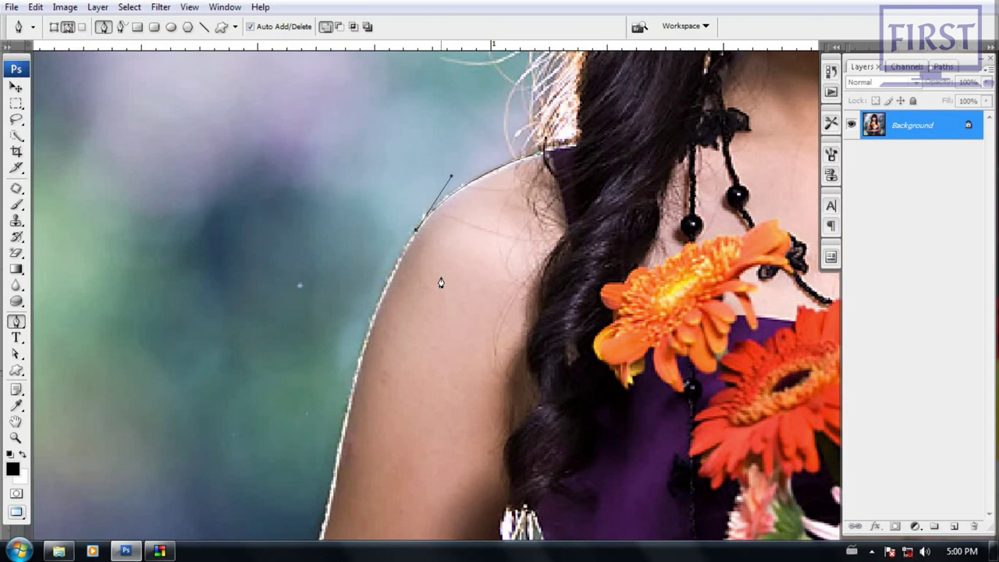
pyautogui.scroll(-1, 440, 282)
pyautogui.scroll(1, 421, 238)
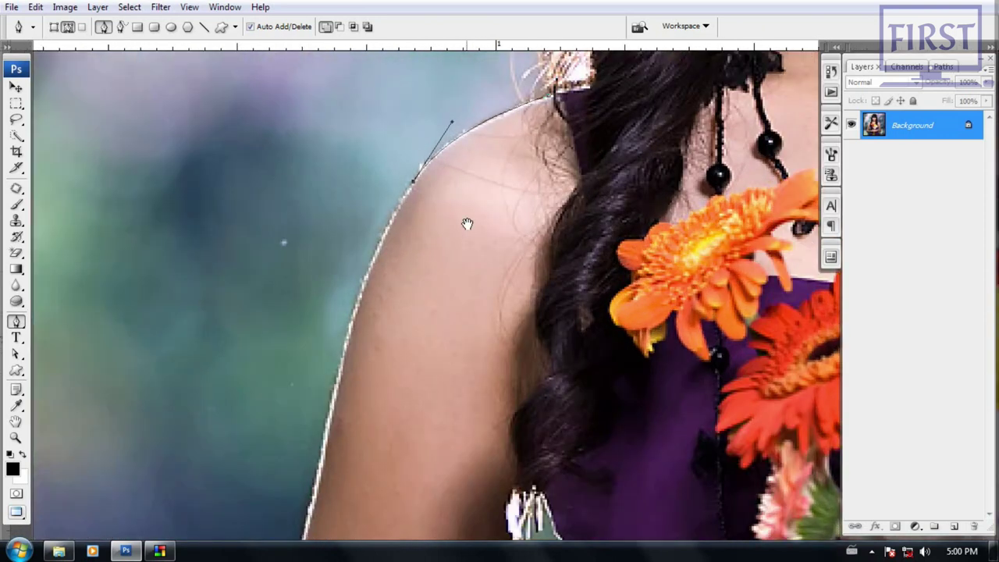
pyautogui.moveTo(467, 224); pyautogui.dragTo(416, 279)
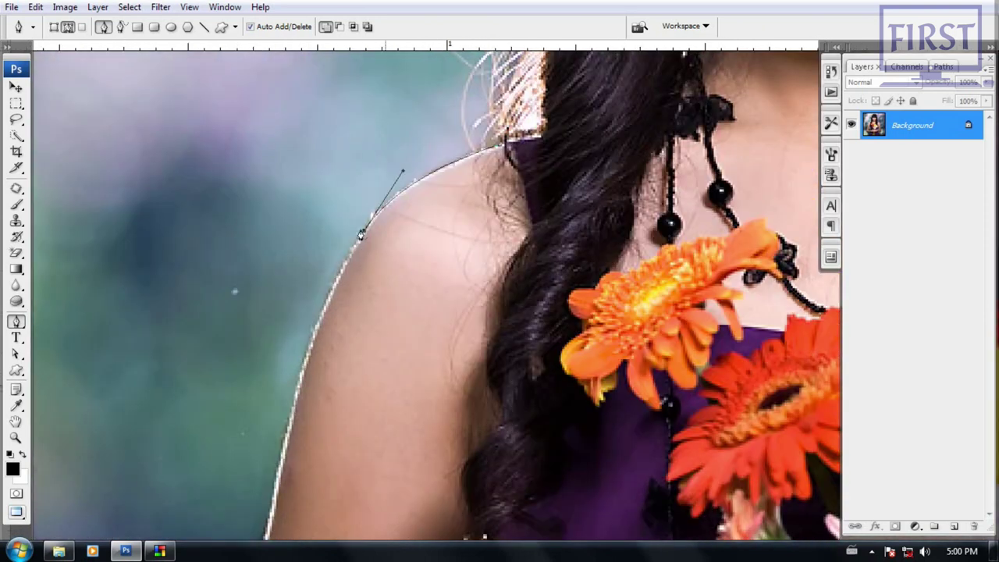
pyautogui.keyDown('ctrl'); pyautogui.moveTo(230, 74); pyautogui.dragTo(630, 362); pyautogui.keyUp('ctrl')
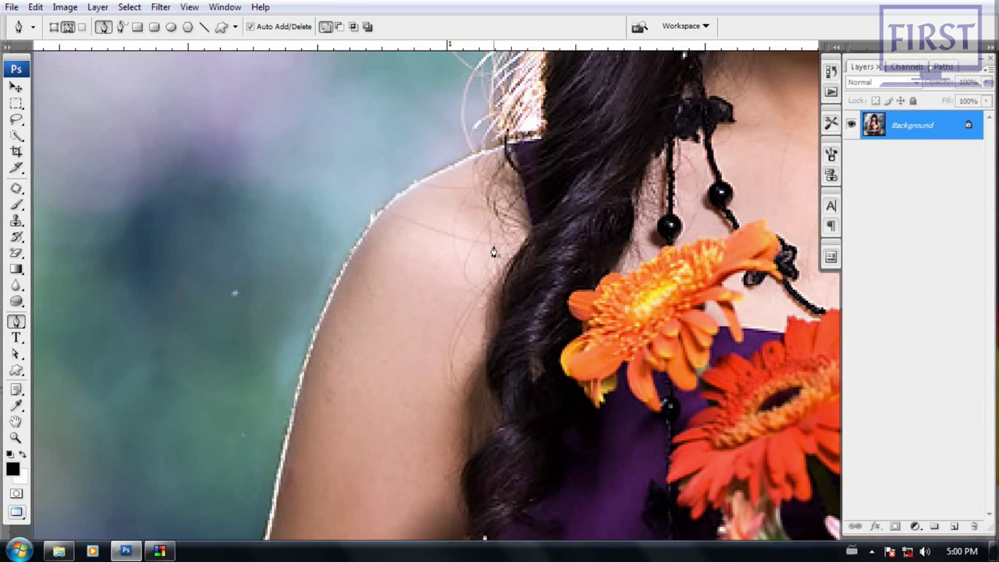
pyautogui.scroll(1, 479, 204)
pyautogui.click(496, 166)
pyautogui.moveTo(351, 262); pyautogui.dragTo(316, 325)
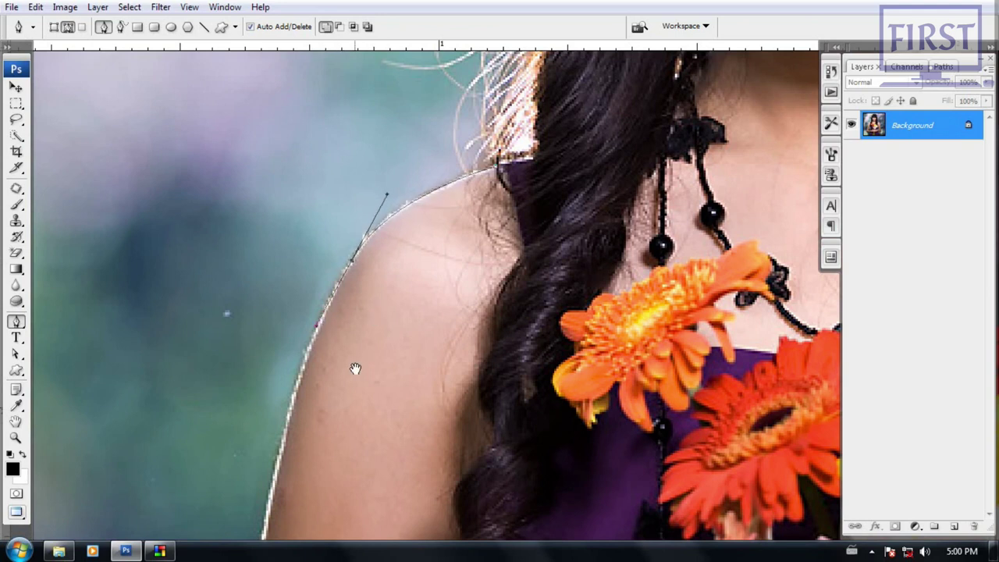
pyautogui.moveTo(355, 367); pyautogui.dragTo(383, 279)
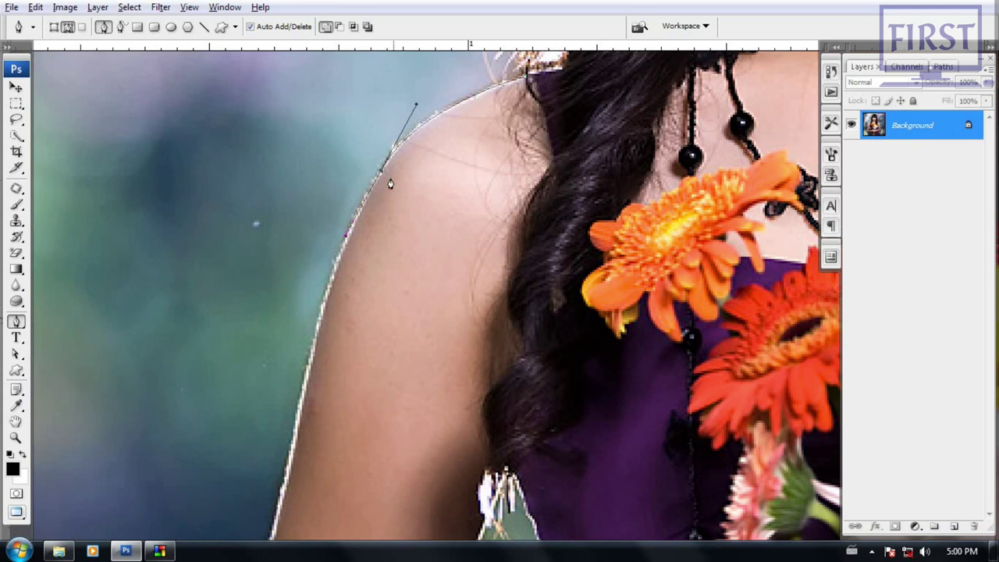
pyautogui.scroll(-1, 403, 306)
pyautogui.scroll(-2, 402, 306)
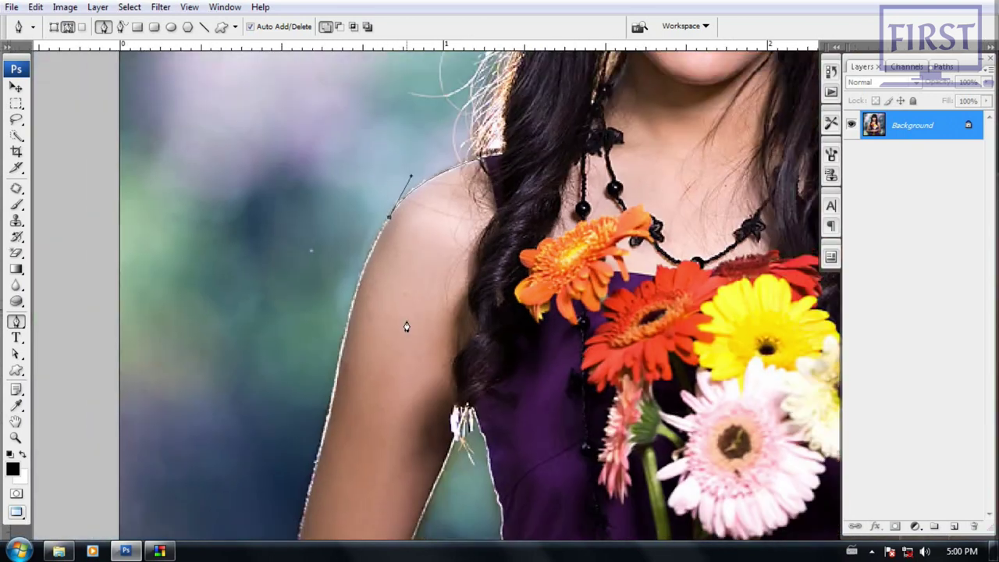
# Step: Extend the path with curved anchors down the left arm edge to a smooth elbow anchor
pyautogui.scroll(-2, 405, 327)
pyautogui.scroll(-2, 406, 327)
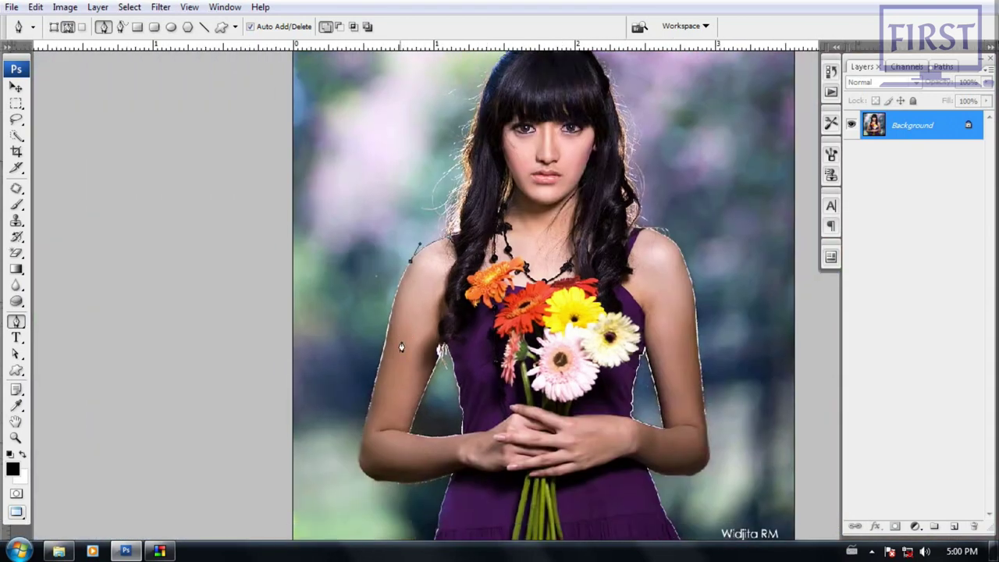
pyautogui.scroll(1, 401, 336)
pyautogui.scroll(1, 403, 344)
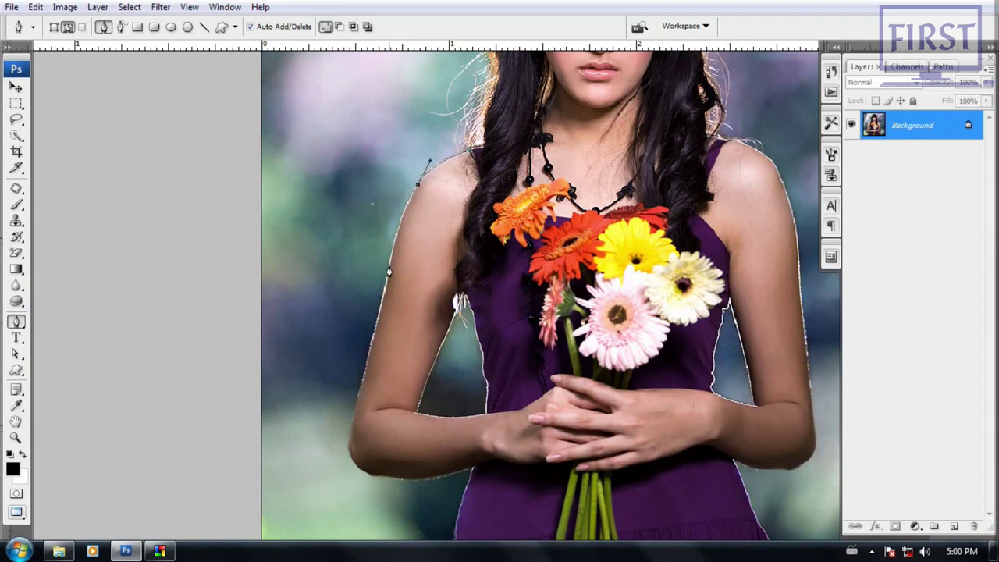
pyautogui.moveTo(388, 271); pyautogui.dragTo(380, 283)
pyautogui.scroll(1, 380, 283)
pyautogui.scroll(1, 393, 277)
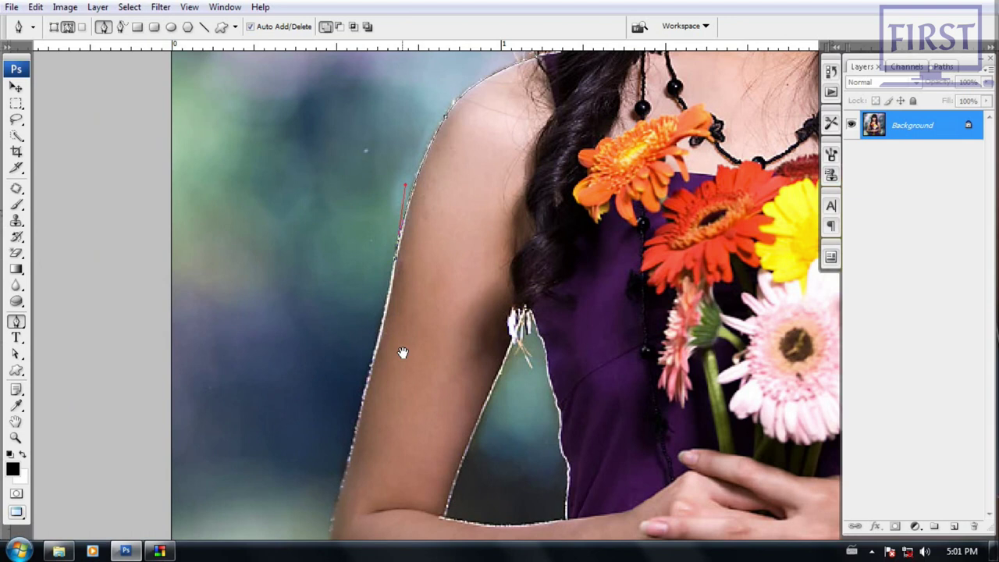
pyautogui.scroll(-2, 404, 352)
pyautogui.moveTo(407, 293); pyautogui.dragTo(394, 341)
pyautogui.scroll(1, 402, 323)
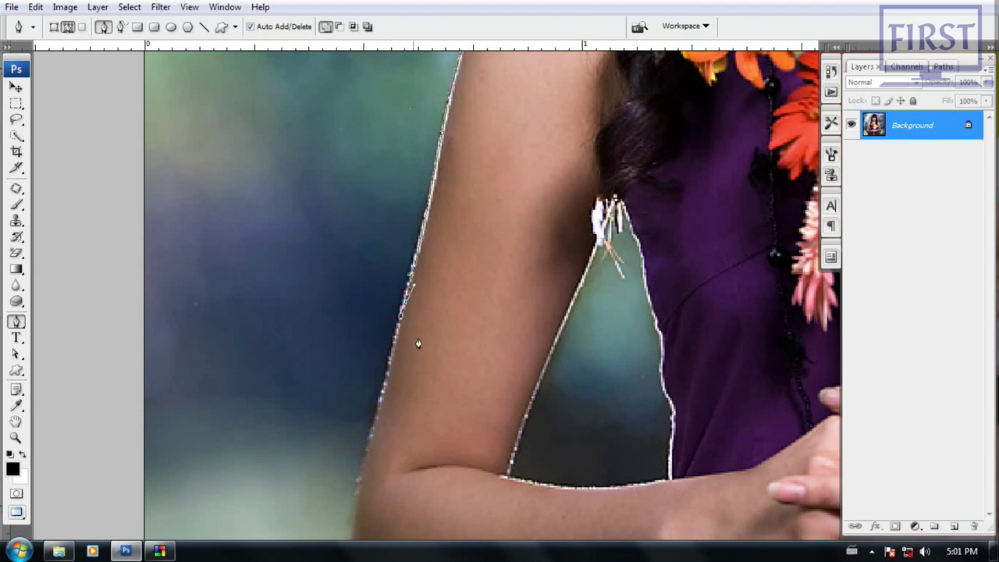
pyautogui.scroll(-1, 402, 322)
pyautogui.scroll(-3, 390, 305)
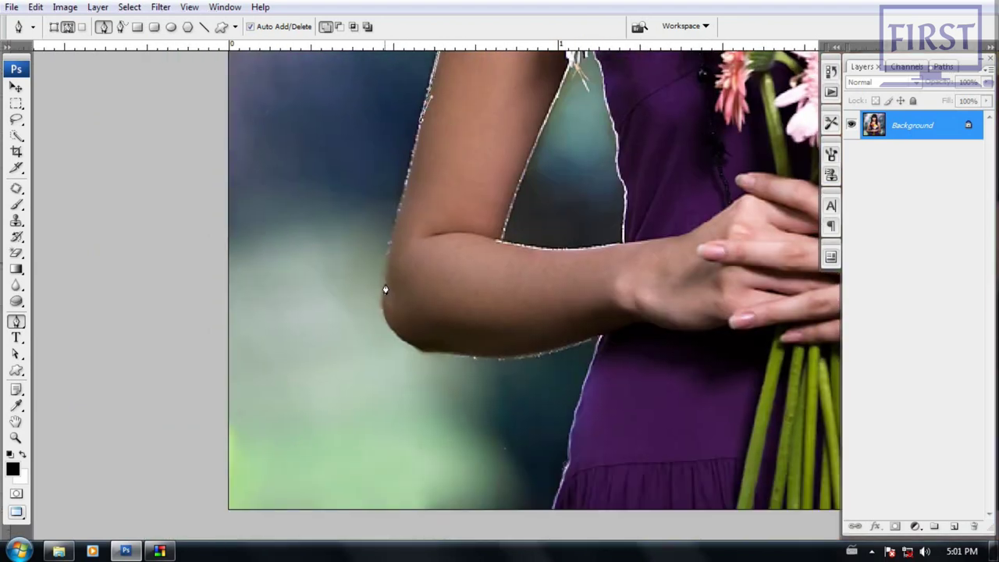
pyautogui.moveTo(385, 289); pyautogui.dragTo(383, 321)
pyautogui.scroll(1, 384, 321)
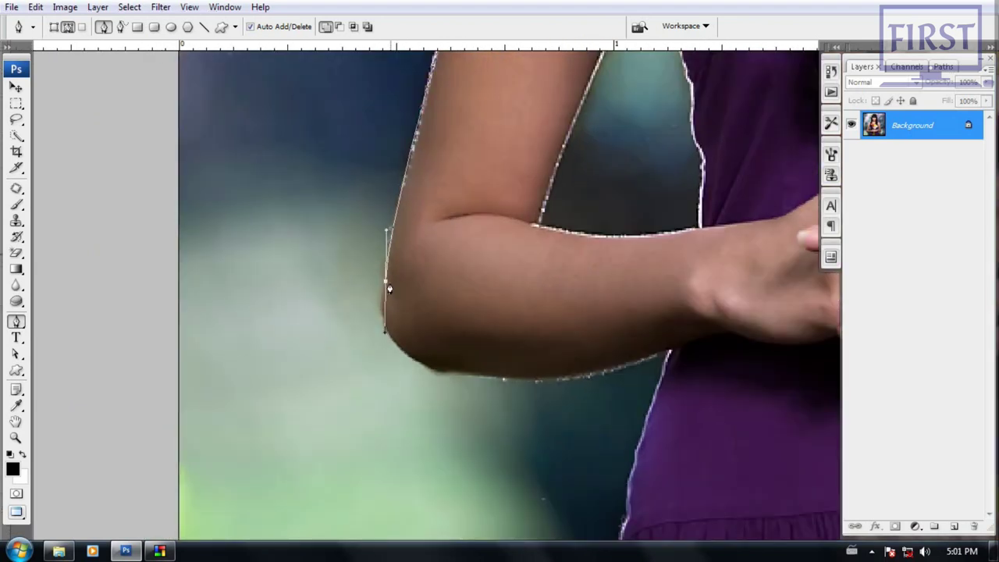
# Step: Wrap the path under the elbow and down the dress side to the photo's bottom edge
pyautogui.moveTo(448, 359)
pyautogui.mouseDown()
pyautogui.moveTo(383, 283)
pyautogui.moveTo(454, 304)
pyautogui.mouseUp()
pyautogui.keyDown('alt'); pyautogui.click(379, 276); pyautogui.keyUp('alt')
pyautogui.moveTo(504, 270); pyautogui.dragTo(446, 273)
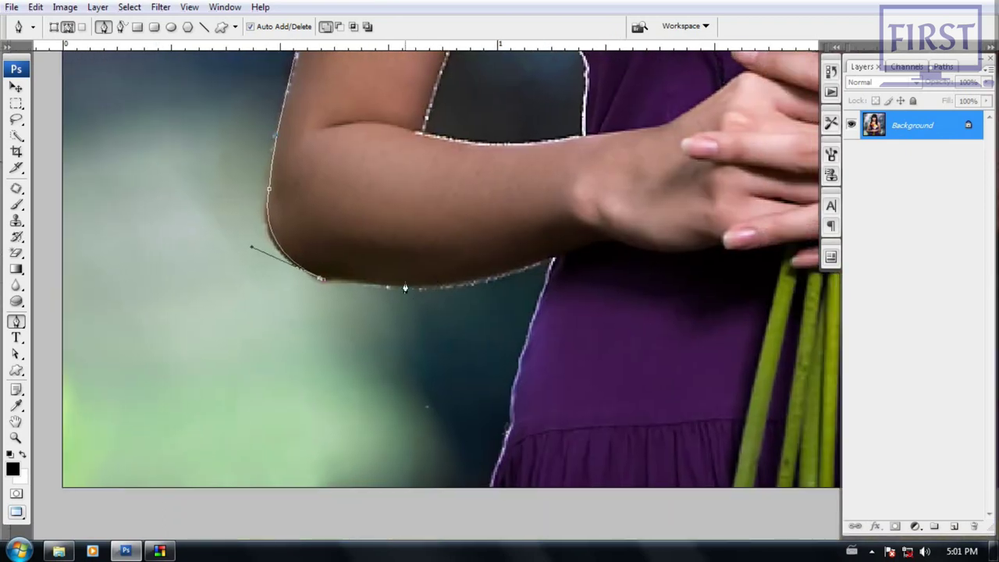
pyautogui.scroll(1, 404, 286)
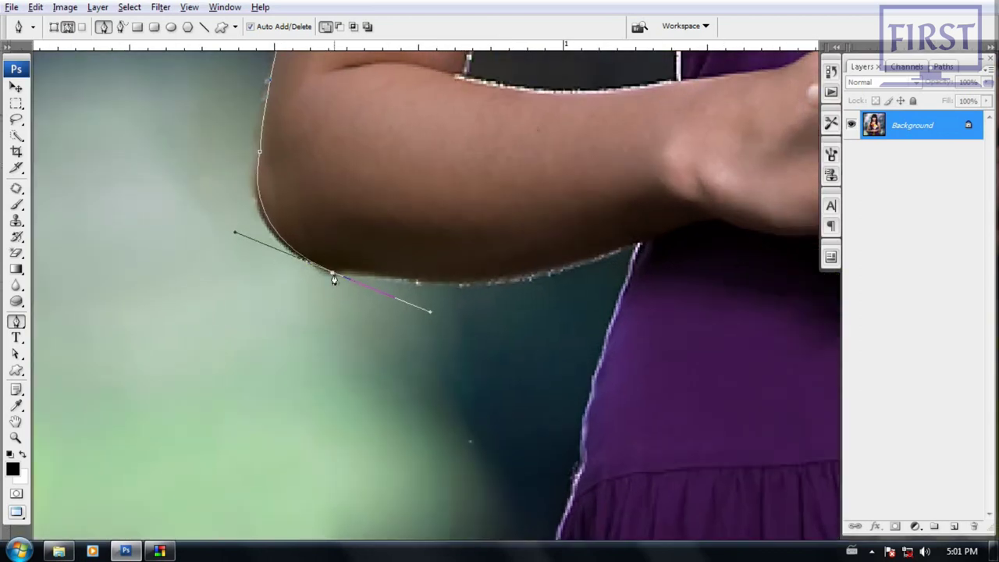
pyautogui.keyDown('alt'); pyautogui.click(333, 276); pyautogui.keyUp('alt')
pyautogui.moveTo(479, 290)
pyautogui.mouseDown()
pyautogui.moveTo(403, 287)
pyautogui.moveTo(461, 274)
pyautogui.mouseUp()
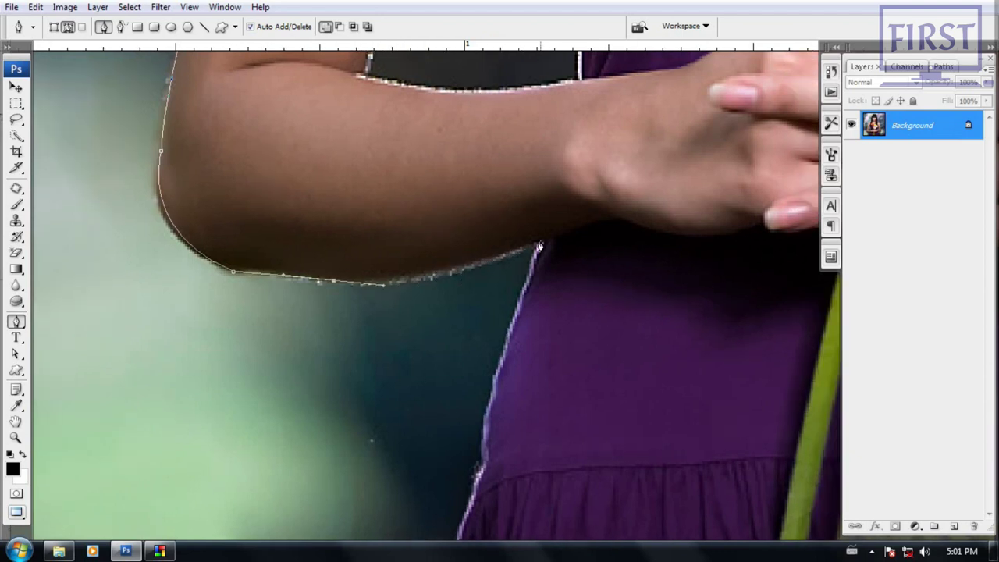
pyautogui.moveTo(538, 247); pyautogui.dragTo(618, 212)
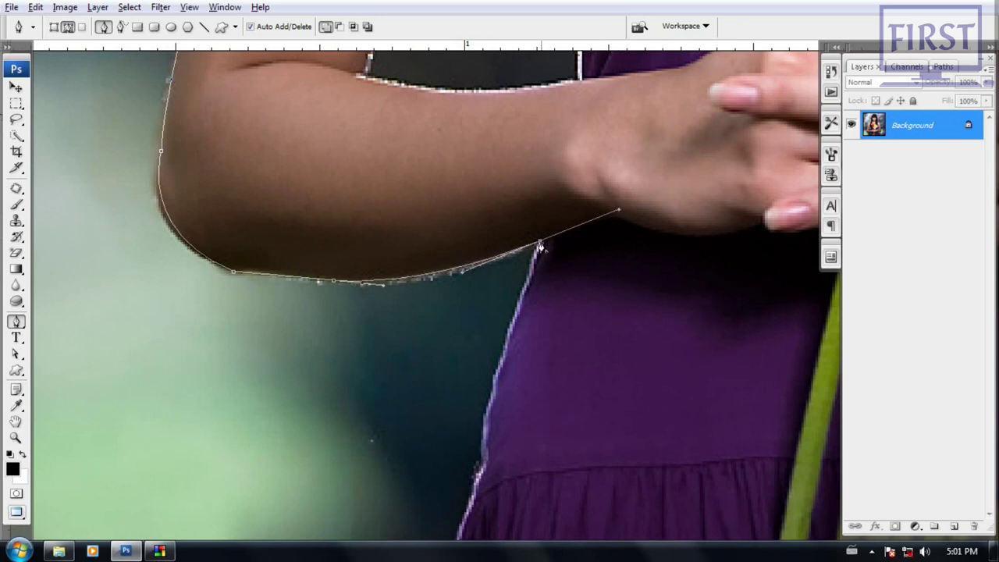
pyautogui.hotkey('ctrl', '-')
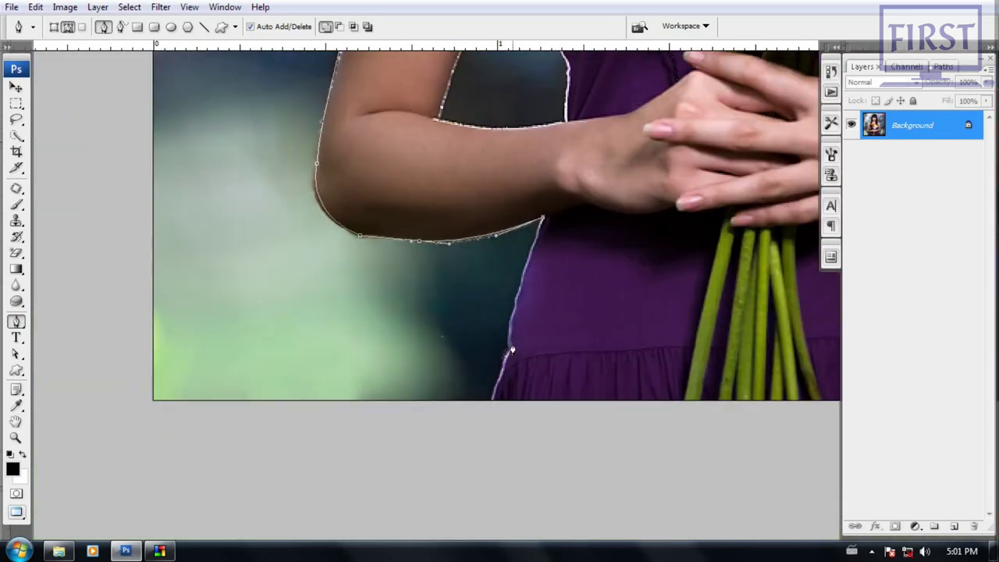
pyautogui.moveTo(509, 342)
pyautogui.mouseDown()
pyautogui.moveTo(525, 372)
pyautogui.moveTo(514, 371)
pyautogui.mouseUp()
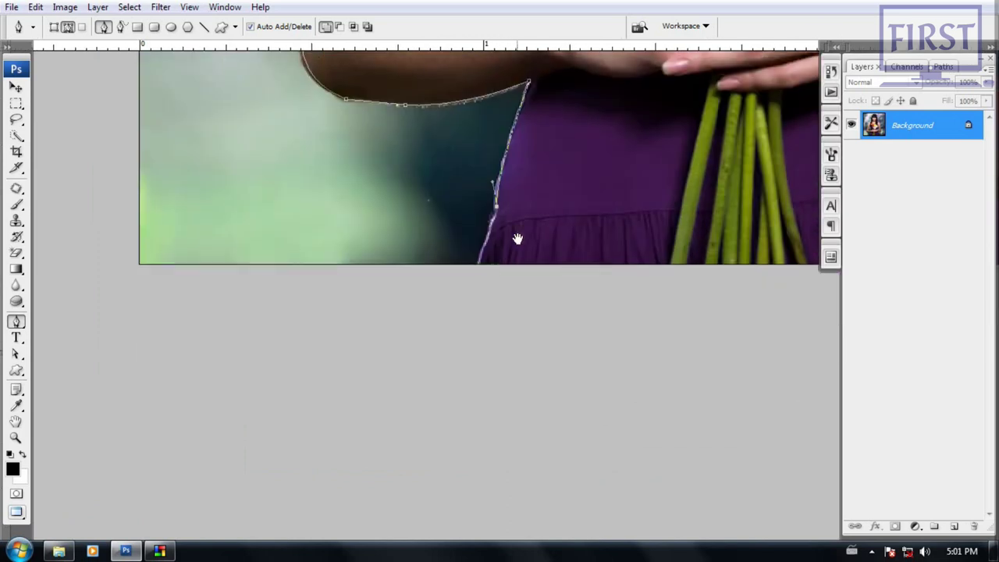
pyautogui.scroll(-5, 510, 351)
pyautogui.moveTo(476, 258); pyautogui.dragTo(477, 283)
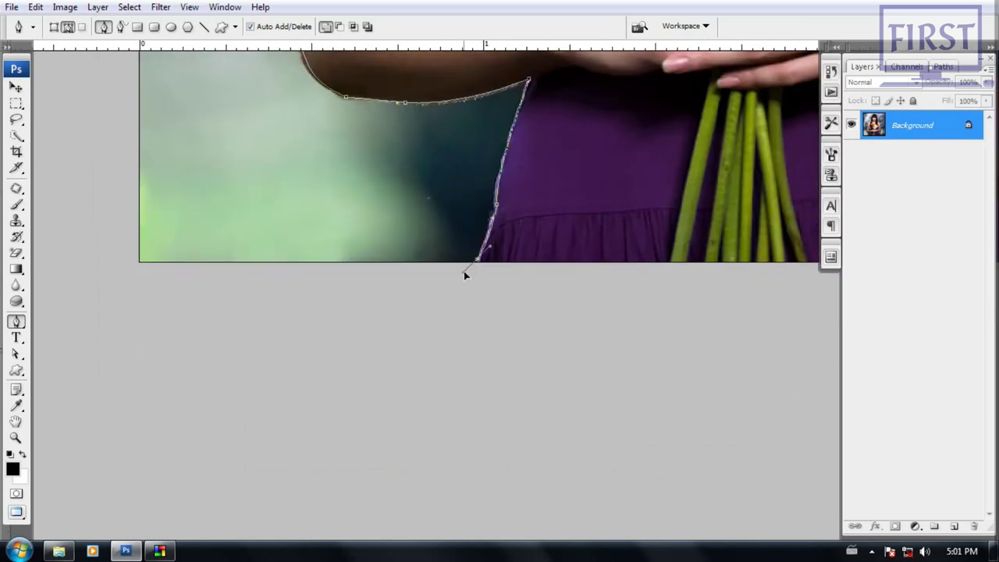
# Step: Loop the path below the photo over to the right and back to its bottom edge
pyautogui.hotkey('ctrl', '-')
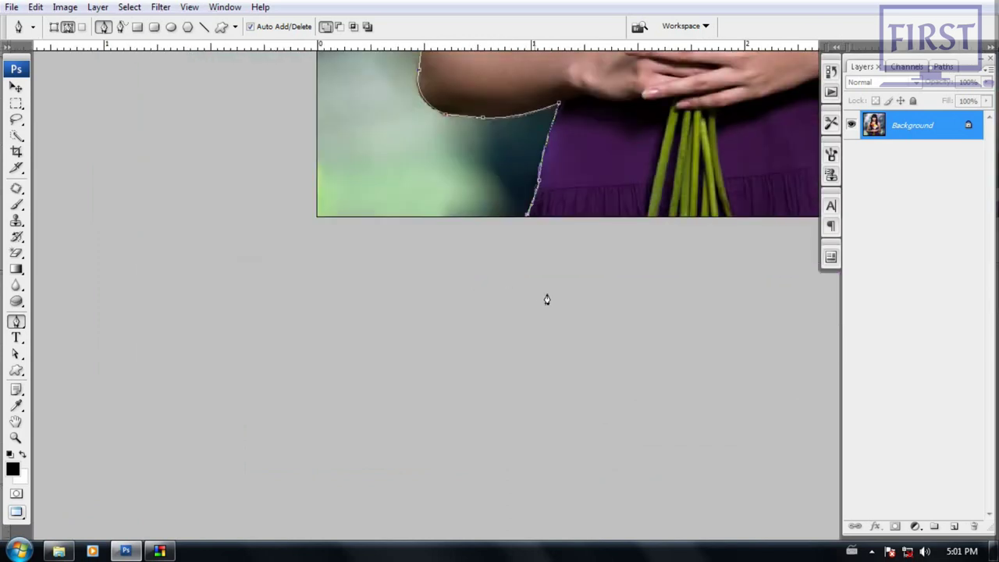
pyautogui.hscroll(5, 449, 298)
pyautogui.moveTo(395, 370); pyautogui.dragTo(463, 416)
pyautogui.moveTo(485, 402); pyautogui.dragTo(522, 399)
pyautogui.moveTo(561, 359); pyautogui.dragTo(615, 337)
pyautogui.moveTo(645, 317); pyautogui.dragTo(711, 308)
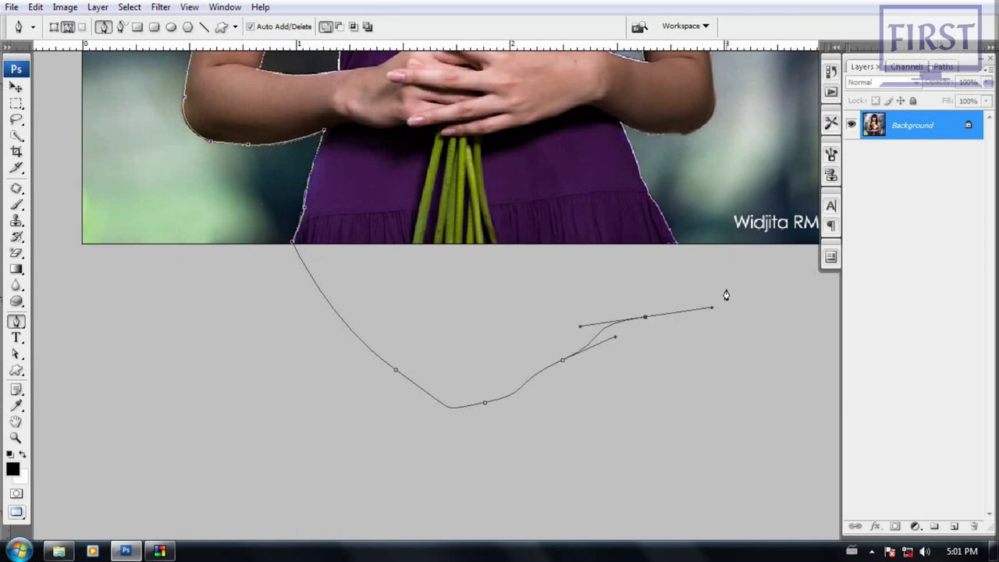
pyautogui.hotkey('ctrl', '+')
pyautogui.scroll(3, 614, 351)
pyautogui.hscroll(4, 614, 350)
pyautogui.click(608, 338)
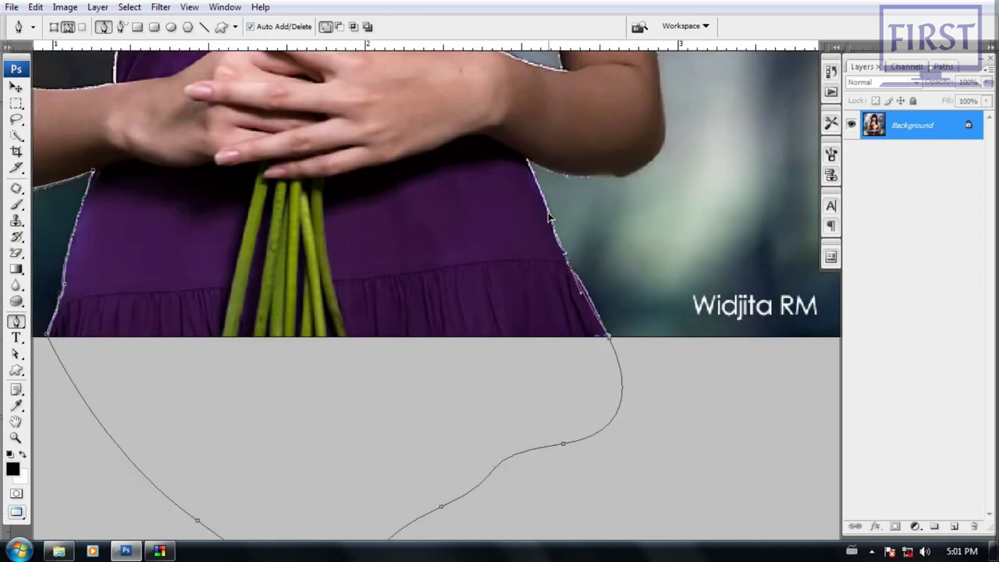
# Step: Trace anchors up the right dress edge and along the right arm's outer edge
pyautogui.scroll(3, 575, 269)
pyautogui.hscroll(-2, 575, 268)
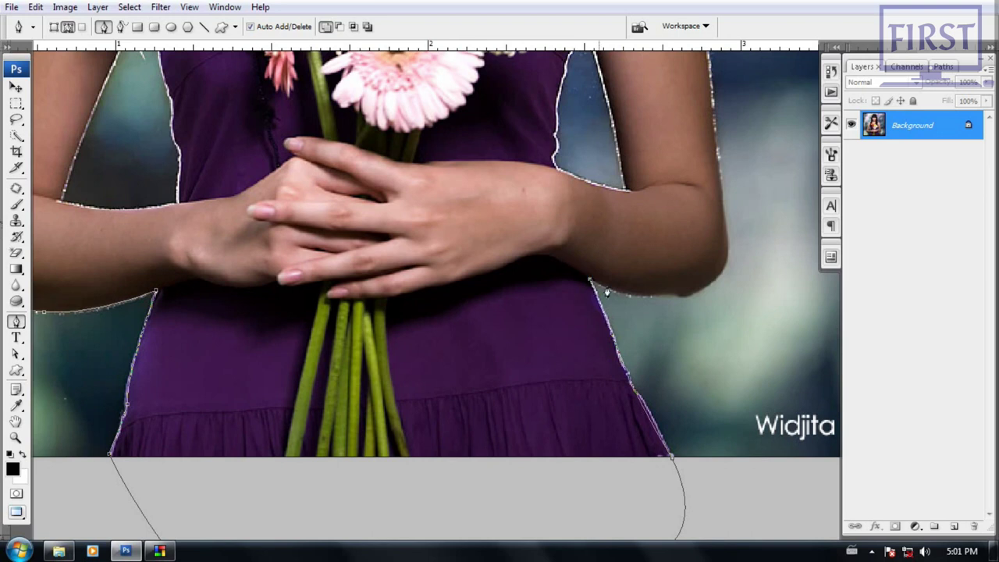
pyautogui.keyDown('ctrl'); pyautogui.click(604, 286); pyautogui.keyUp('ctrl')
pyautogui.moveTo(509, 313); pyautogui.dragTo(534, 314)
pyautogui.click(585, 316)
pyautogui.moveTo(628, 296)
pyautogui.mouseDown()
pyautogui.moveTo(594, 328)
pyautogui.moveTo(610, 271)
pyautogui.mouseUp()
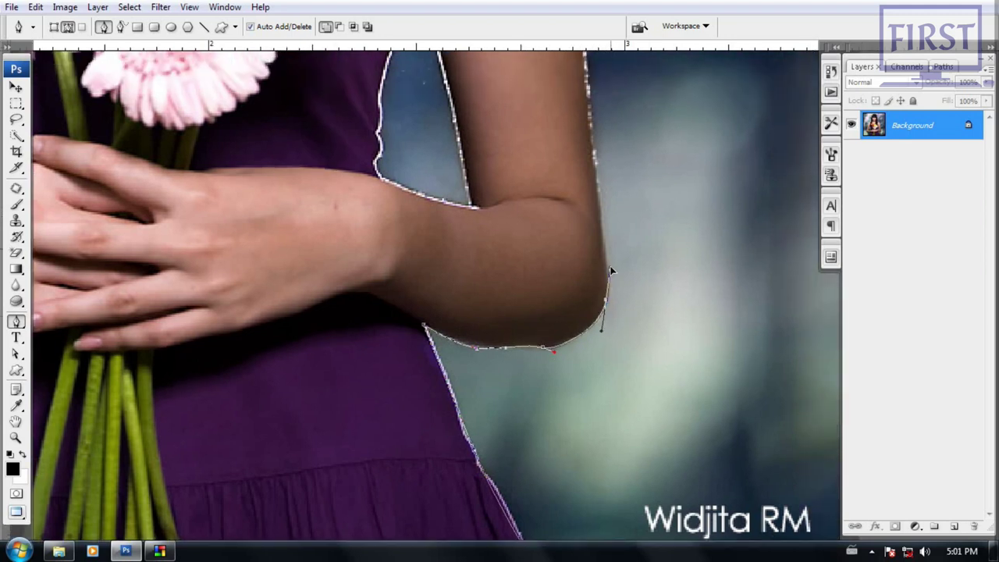
pyautogui.moveTo(616, 253); pyautogui.dragTo(637, 453)
pyautogui.click(603, 240)
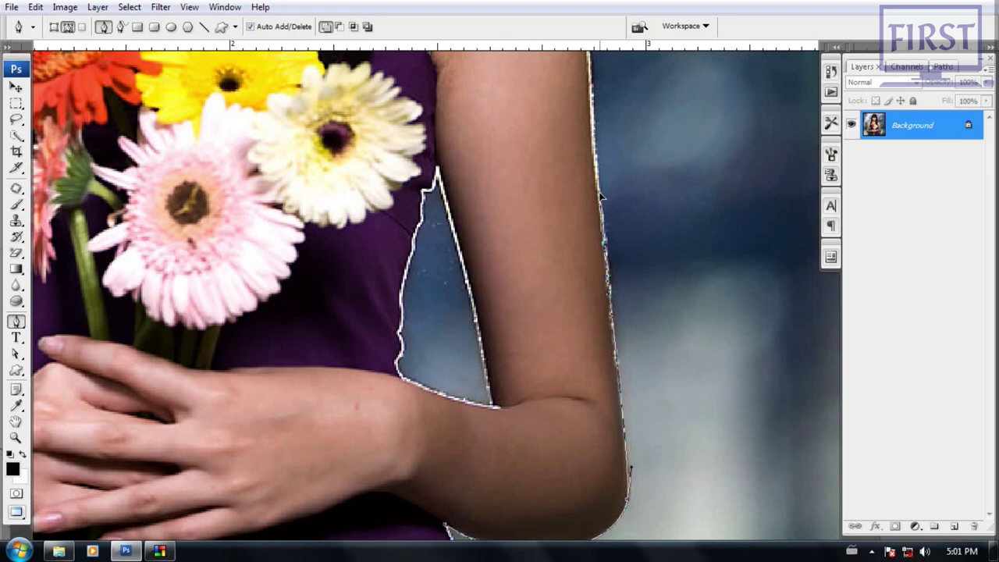
pyautogui.moveTo(602, 145); pyautogui.dragTo(620, 397)
pyautogui.moveTo(619, 351)
pyautogui.mouseDown()
pyautogui.moveTo(613, 257)
pyautogui.moveTo(667, 402)
pyautogui.mouseUp()
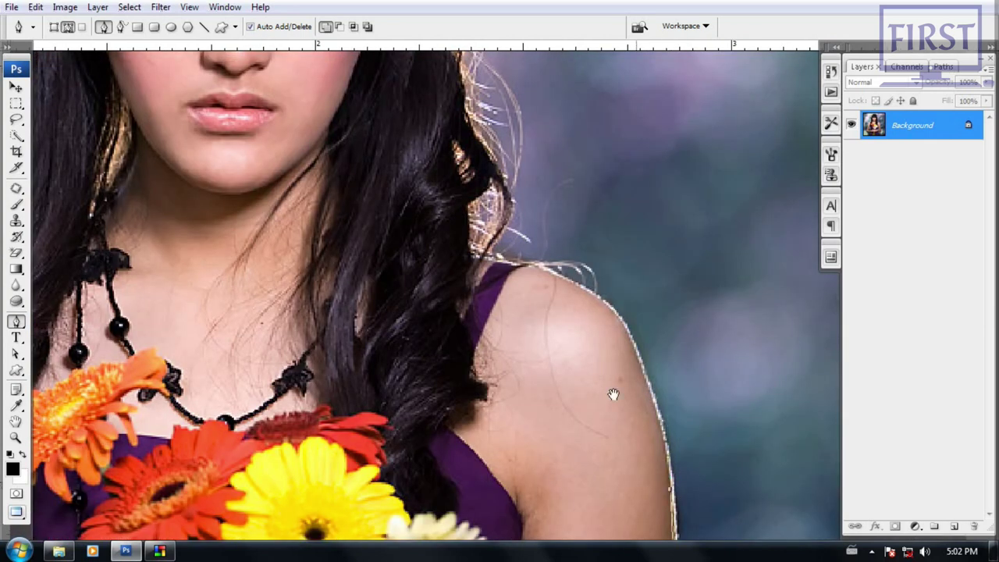
# Step: Add curved anchors along the right shoulder edge, removing one anchor's direction handles
pyautogui.moveTo(613, 394); pyautogui.dragTo(624, 407)
pyautogui.moveTo(605, 310); pyautogui.dragTo(549, 276)
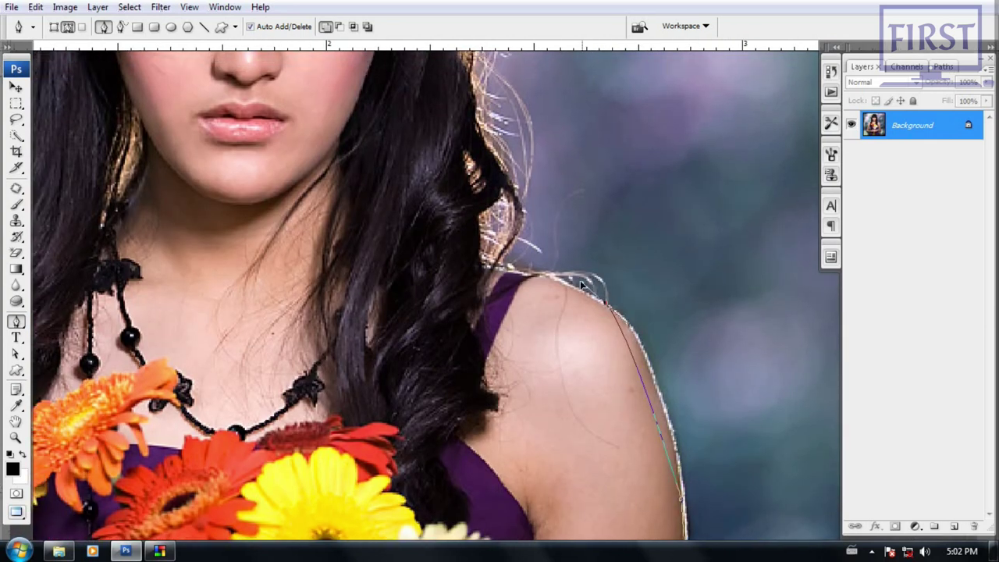
pyautogui.keyDown('alt'); pyautogui.click(606, 307); pyautogui.keyUp('alt')
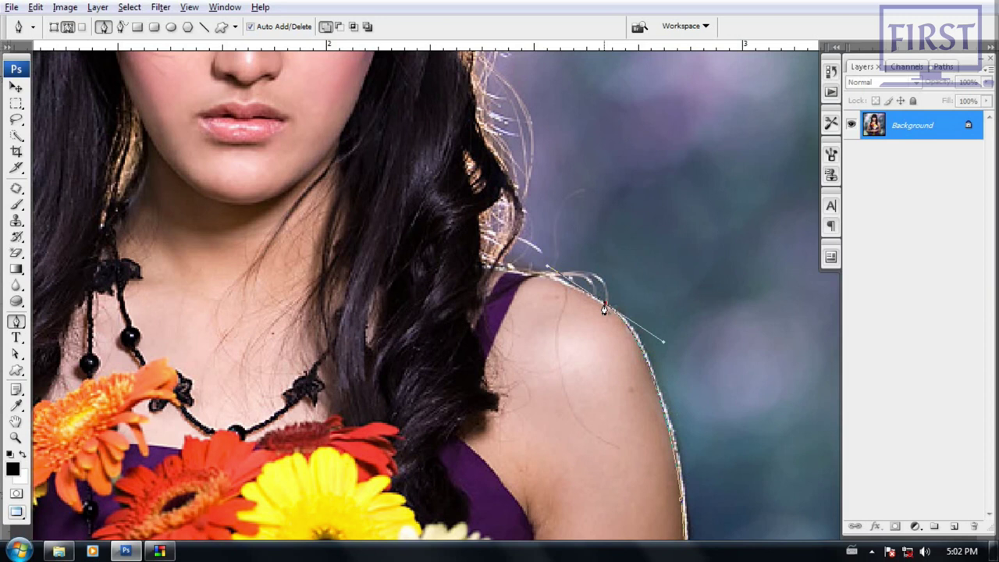
pyautogui.moveTo(530, 294)
pyautogui.mouseDown()
pyautogui.moveTo(572, 306)
pyautogui.moveTo(485, 274)
pyautogui.mouseUp()
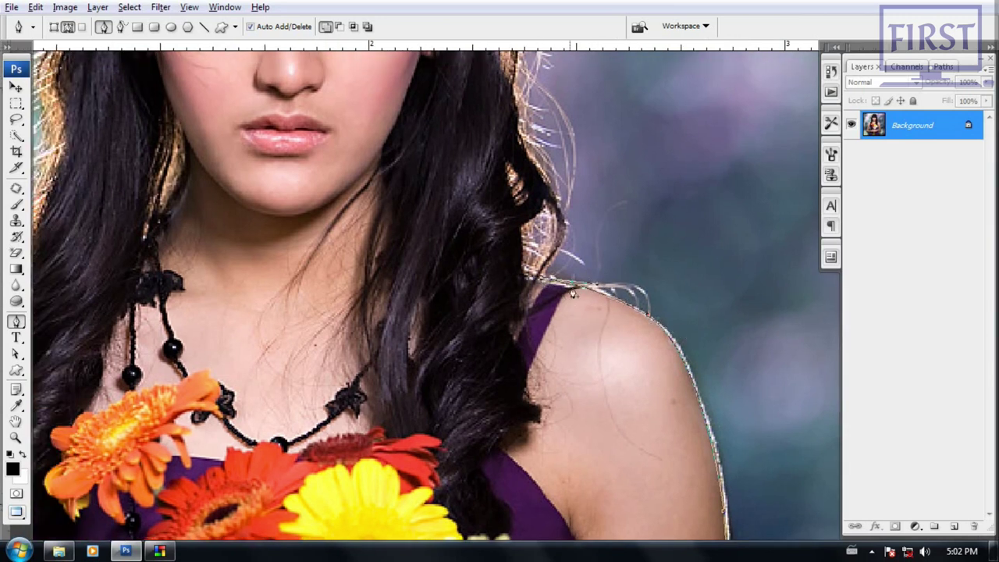
pyautogui.hotkey('ctrl', '-')
pyautogui.hotkey('ctrl', '-')
pyautogui.hotkey('ctrl', '+')
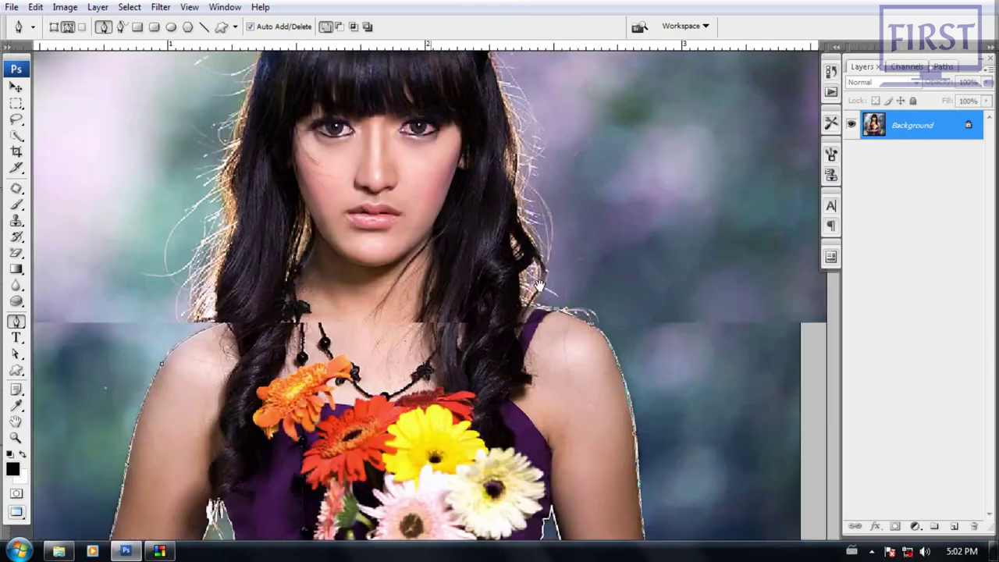
pyautogui.hotkey('ctrl', '-')
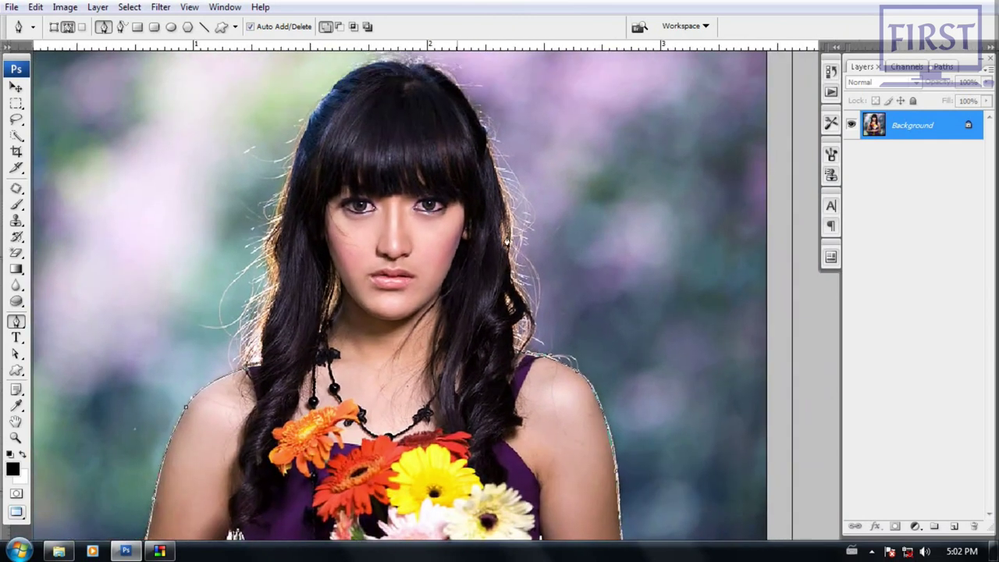
pyautogui.scroll(1, 520, 282)
pyautogui.scroll(1, 573, 381)
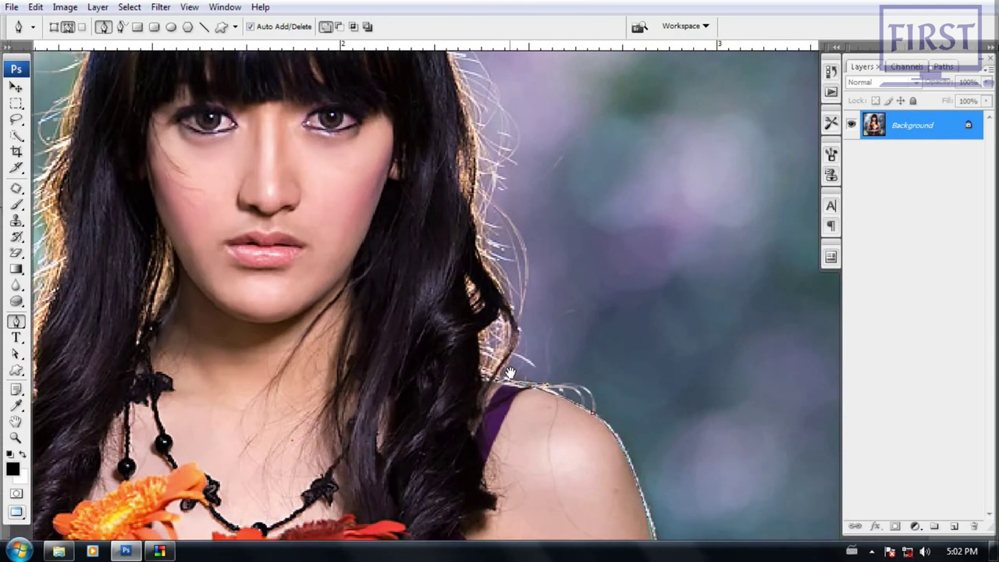
pyautogui.scroll(-1, 520, 380)
pyautogui.moveTo(513, 368); pyautogui.dragTo(514, 341)
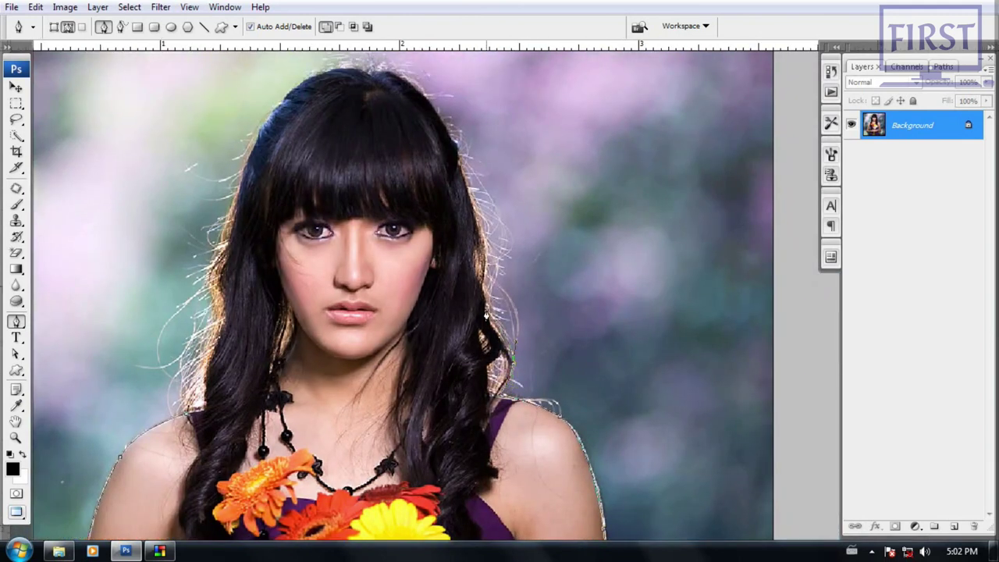
# Step: Carry the path over the hair's crown and down its left side with curved anchors
pyautogui.scroll(2, 479, 285)
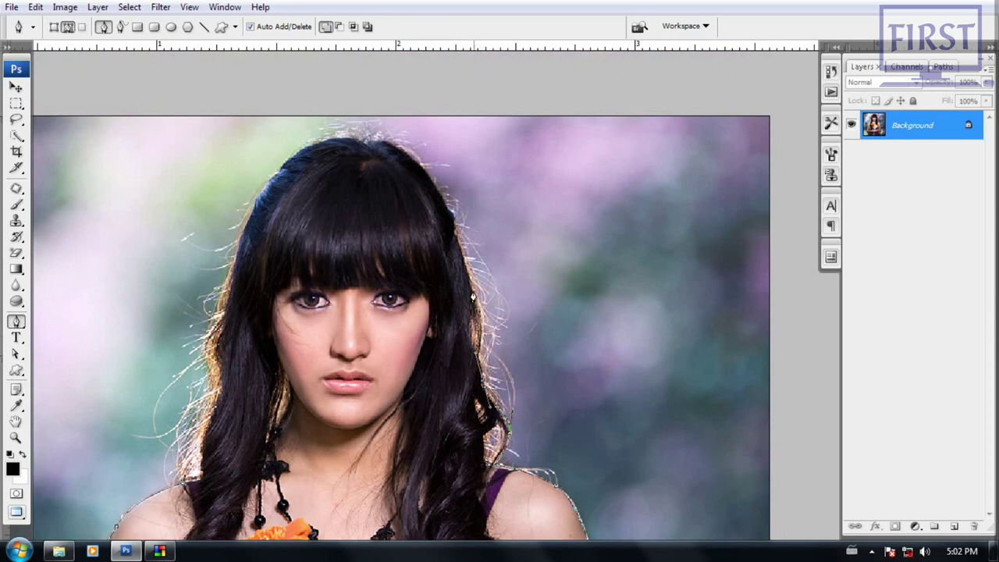
pyautogui.scroll(3, 460, 226)
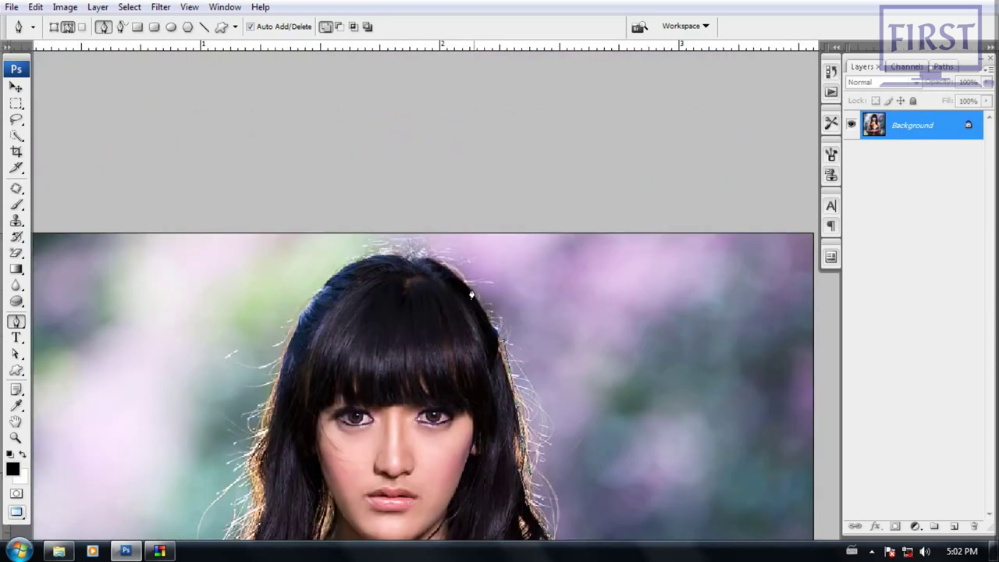
pyautogui.hscroll(-2, 439, 258)
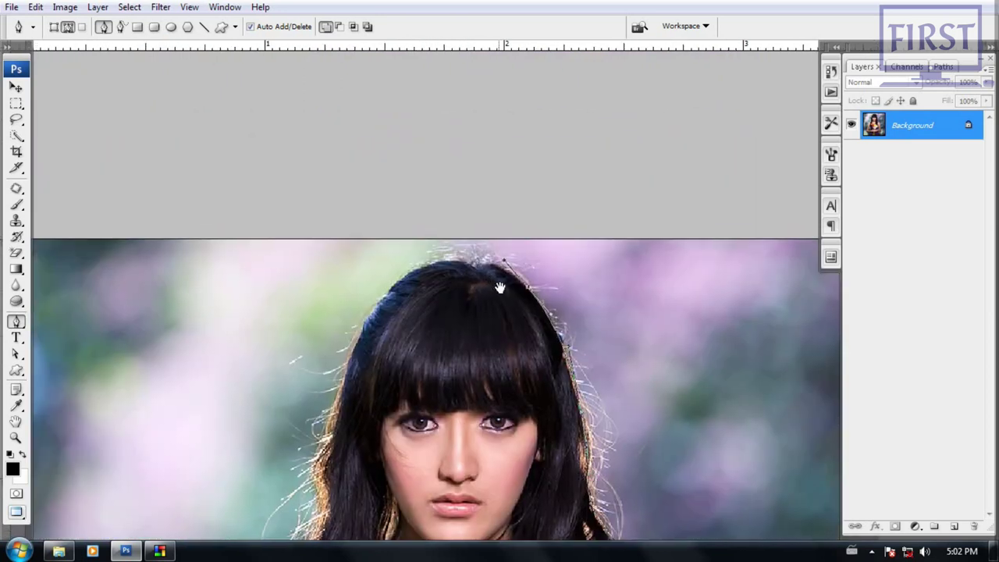
pyautogui.hscroll(-2, 425, 273)
pyautogui.moveTo(427, 344); pyautogui.dragTo(400, 396)
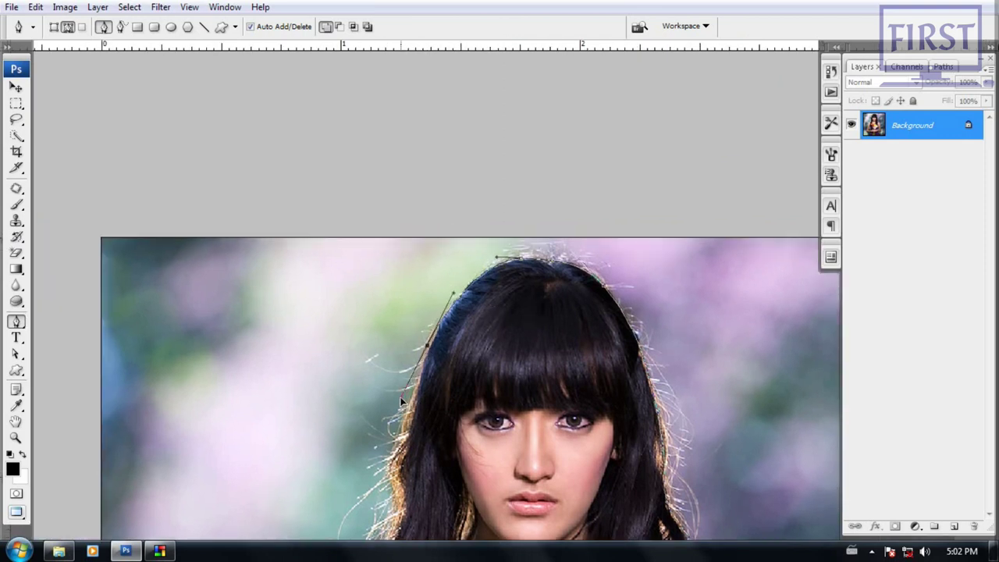
pyautogui.scroll(-5, 399, 396)
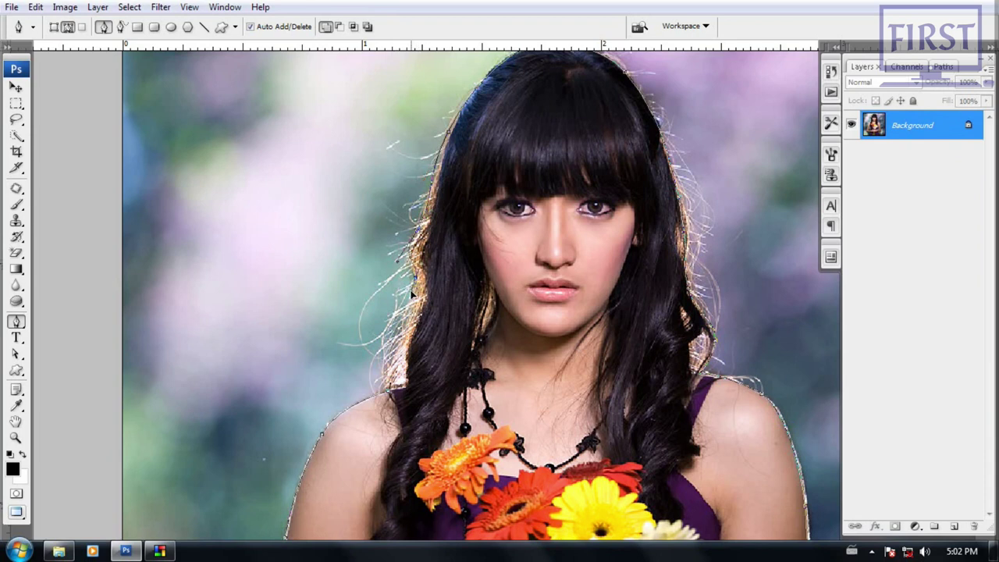
pyautogui.scroll(-2, 417, 283)
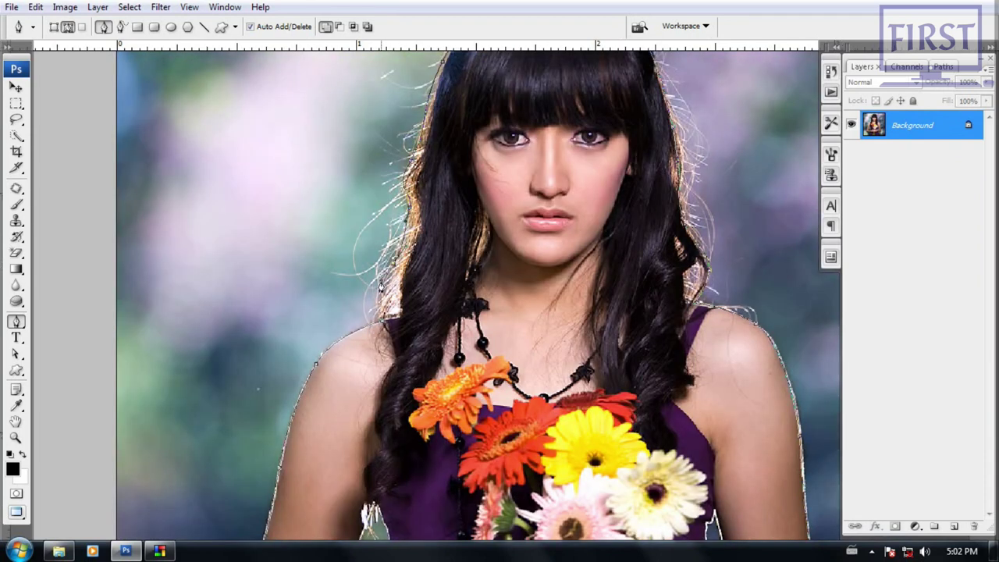
pyautogui.moveTo(384, 325); pyautogui.dragTo(395, 337)
pyautogui.hotkey('ctrl', '-')
pyautogui.hotkey('ctrl', '-')
pyautogui.hotkey('ctrl', '-')
pyautogui.hotkey('ctrl', '-')
pyautogui.hotkey('ctrl', '+')
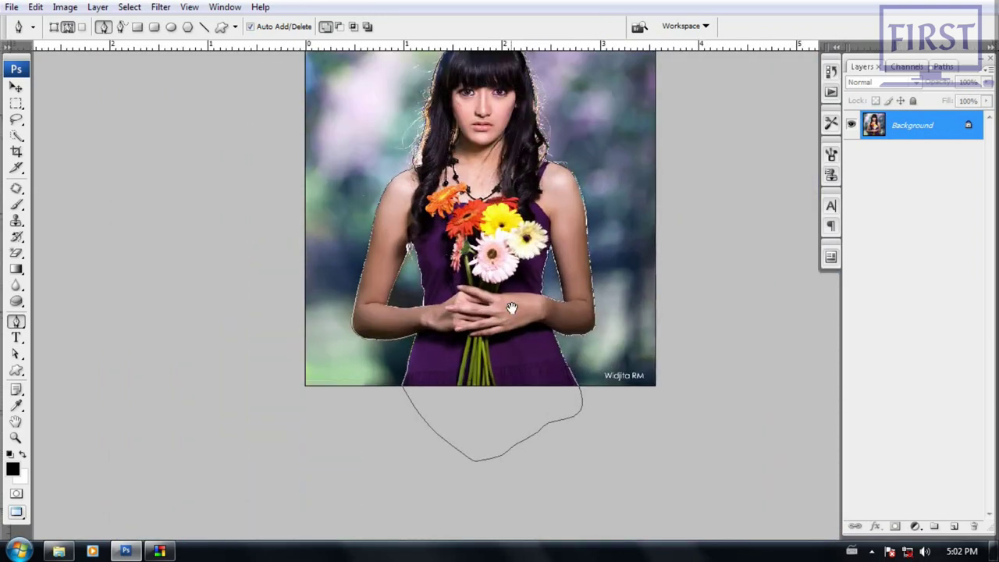
pyautogui.moveTo(511, 308); pyautogui.dragTo(493, 368)
# Step: Convert the traced outline into a new selection with a 1.5-pixel feather radius
pyautogui.rightClick(495, 252)
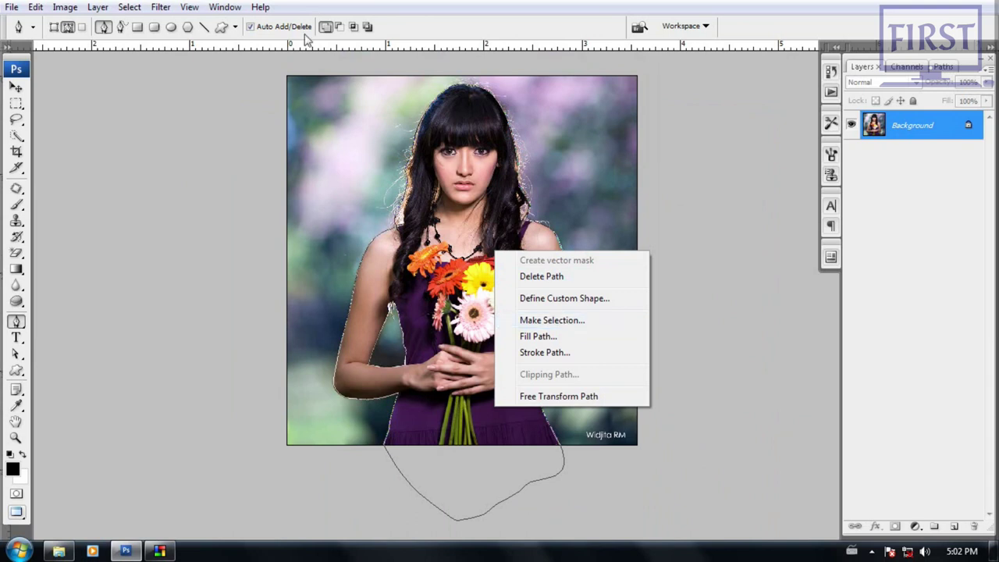
pyautogui.click(484, 6)
pyautogui.moveTo(483, 329)
pyautogui.mouseDown()
pyautogui.moveTo(515, 382)
pyautogui.moveTo(516, 351)
pyautogui.mouseUp()
pyautogui.rightClick(532, 279)
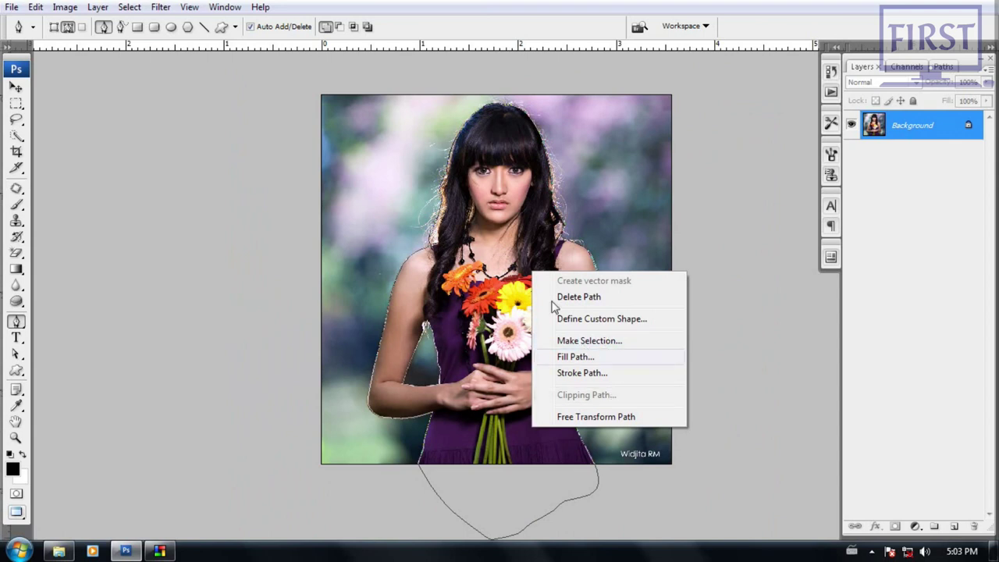
pyautogui.rightClick(515, 258)
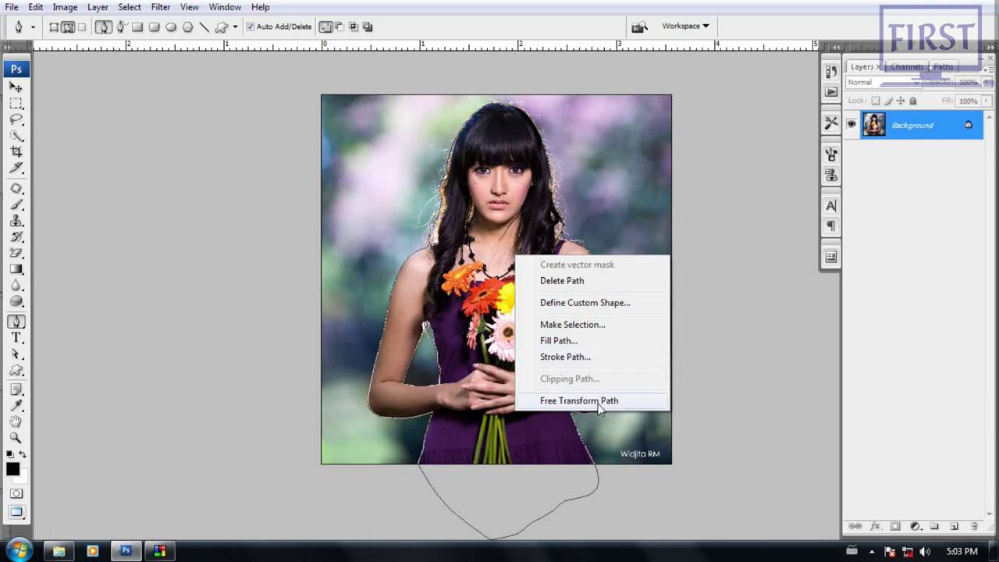
pyautogui.click(598, 330)
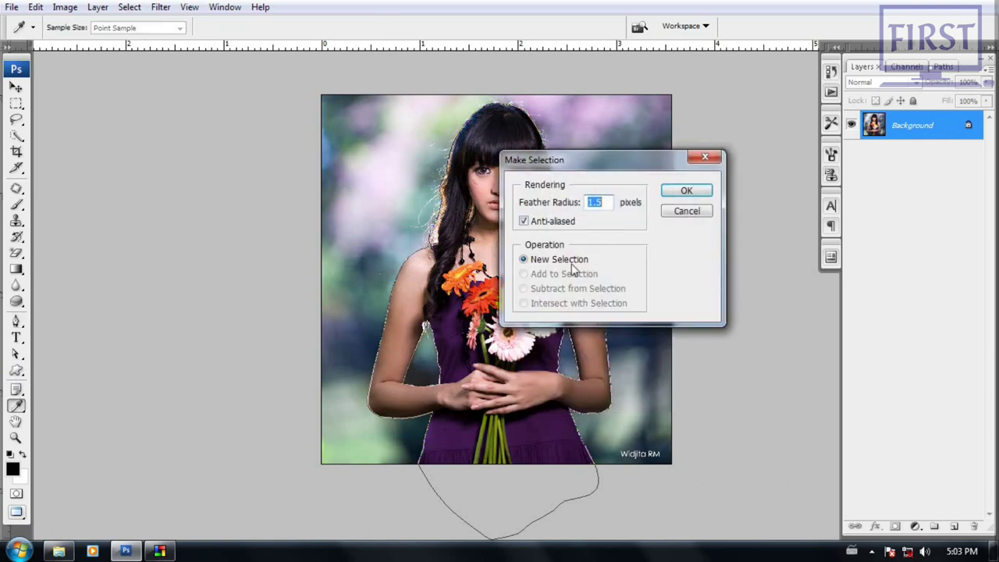
pyautogui.moveTo(647, 157); pyautogui.dragTo(652, 164)
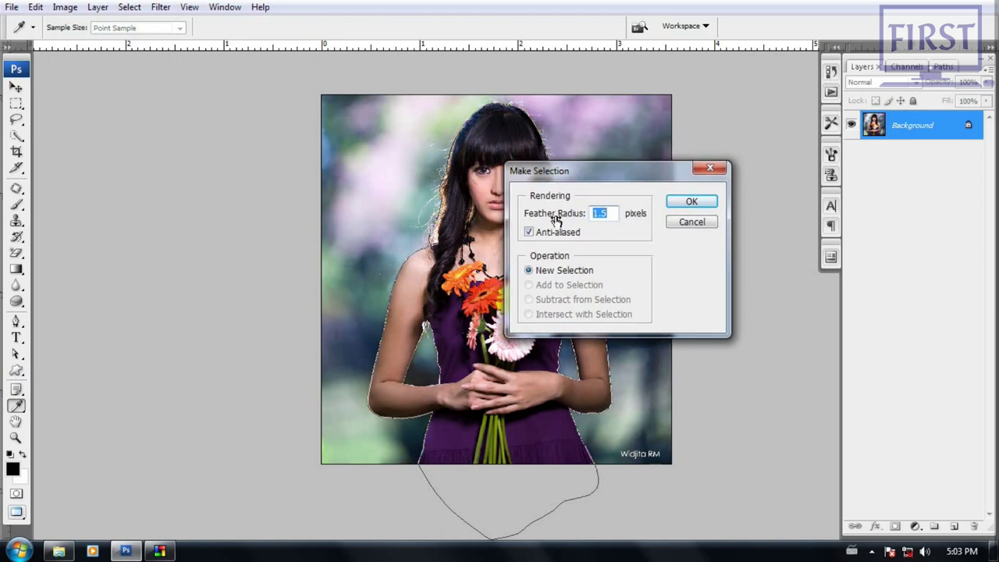
pyautogui.moveTo(547, 172)
pyautogui.mouseDown()
pyautogui.moveTo(614, 156)
pyautogui.moveTo(546, 175)
pyautogui.mouseUp()
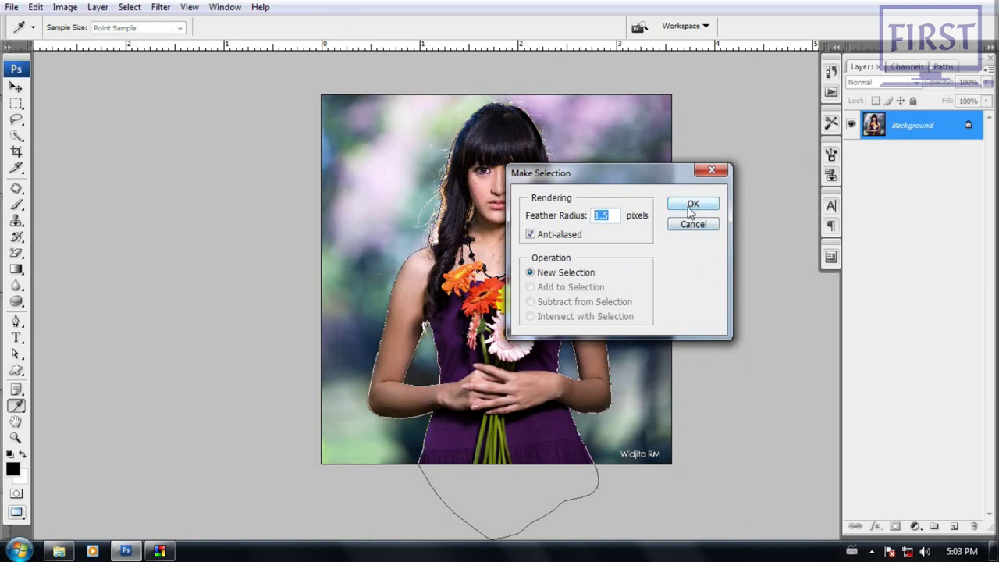
pyautogui.click(530, 273)
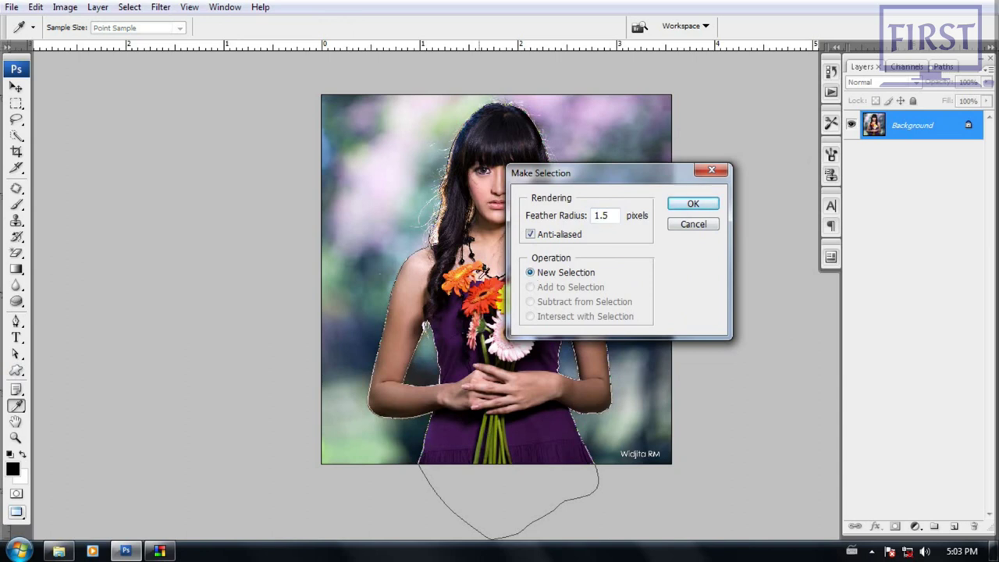
pyautogui.click(693, 203)
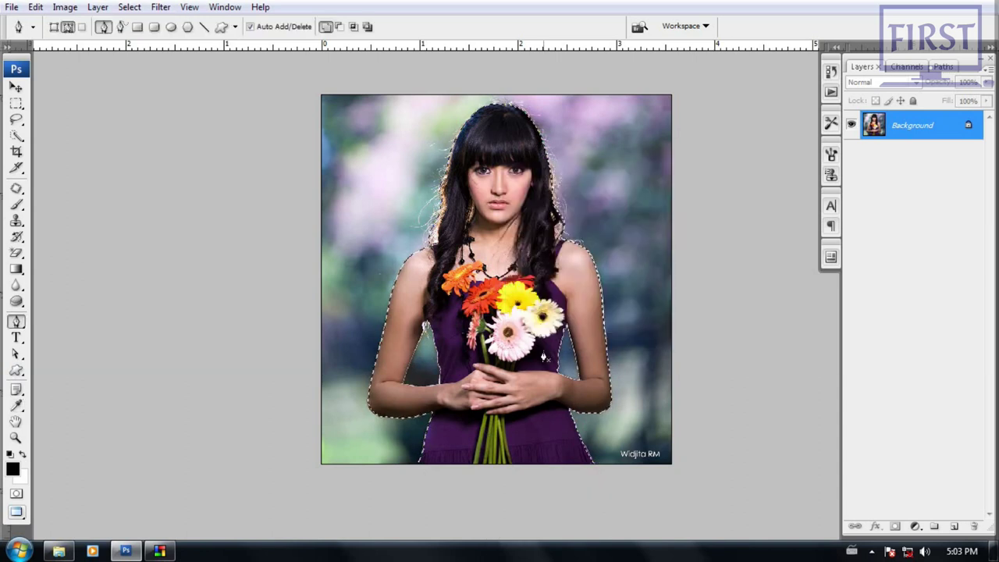
# Step: Outline the lower part of the gap between the right arm and dress with anchors
pyautogui.scroll(1, 429, 372)
pyautogui.scroll(1, 433, 371)
pyautogui.scroll(1, 468, 363)
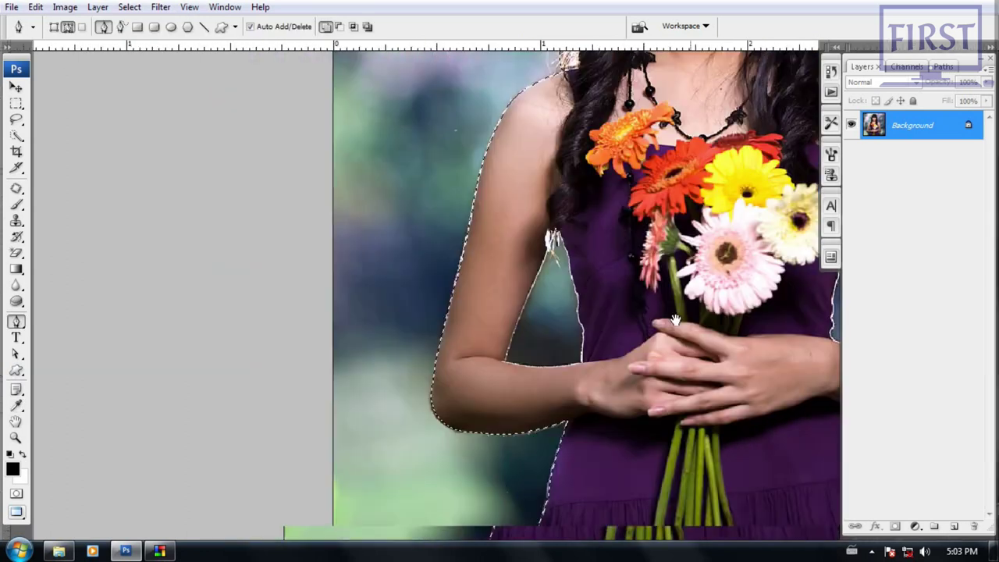
pyautogui.scroll(-1, 507, 353)
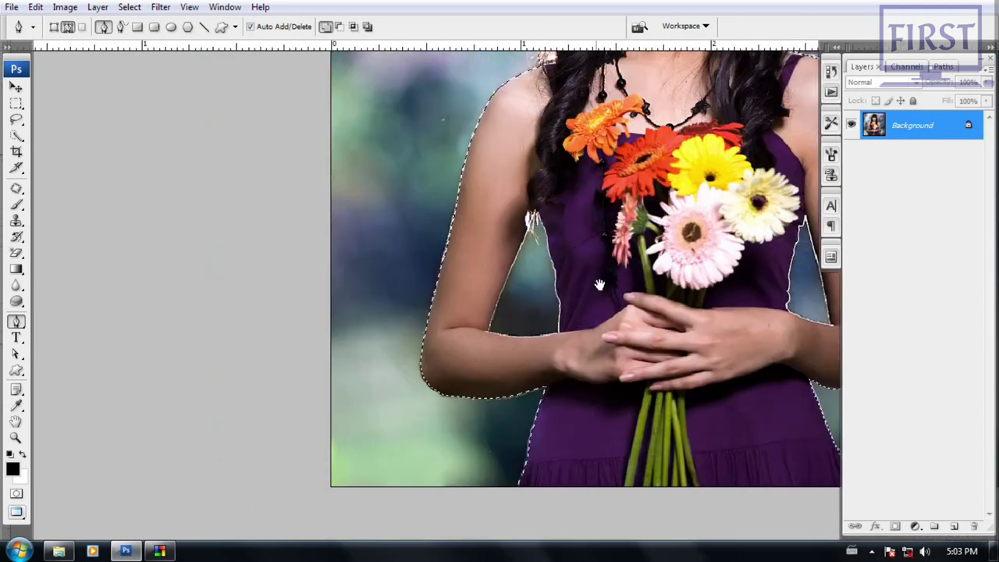
pyautogui.scroll(1, 538, 335)
pyautogui.scroll(1, 547, 240)
pyautogui.scroll(2, 538, 227)
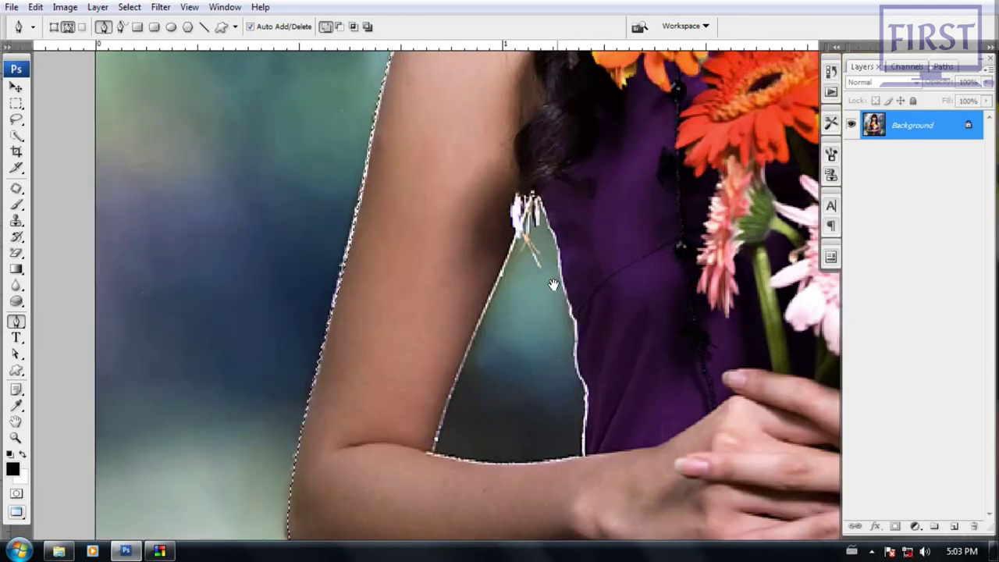
pyautogui.scroll(2, 530, 211)
pyautogui.scroll(-2, 468, 203)
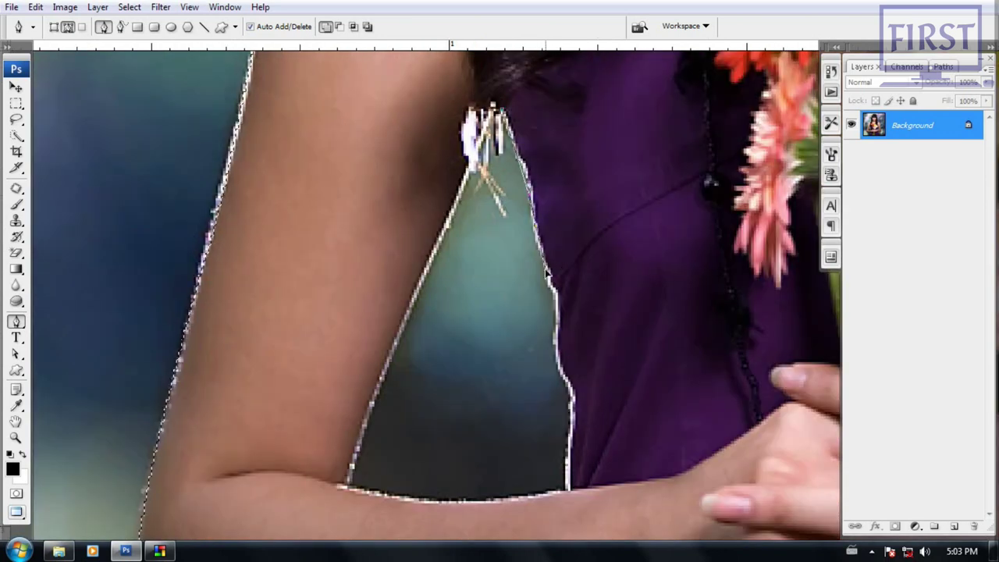
pyautogui.click(551, 301)
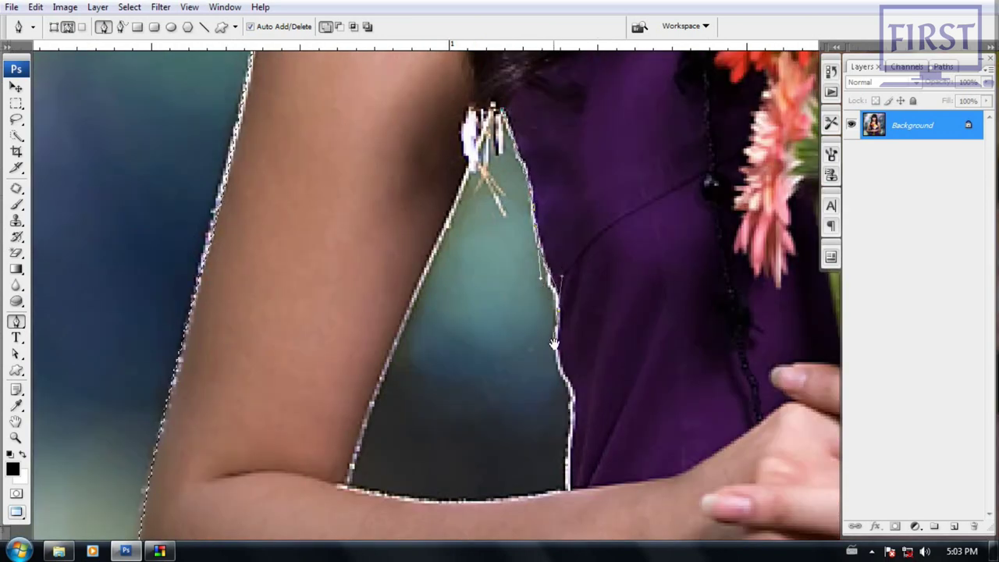
pyautogui.scroll(-2, 558, 316)
pyautogui.moveTo(563, 326); pyautogui.dragTo(579, 355)
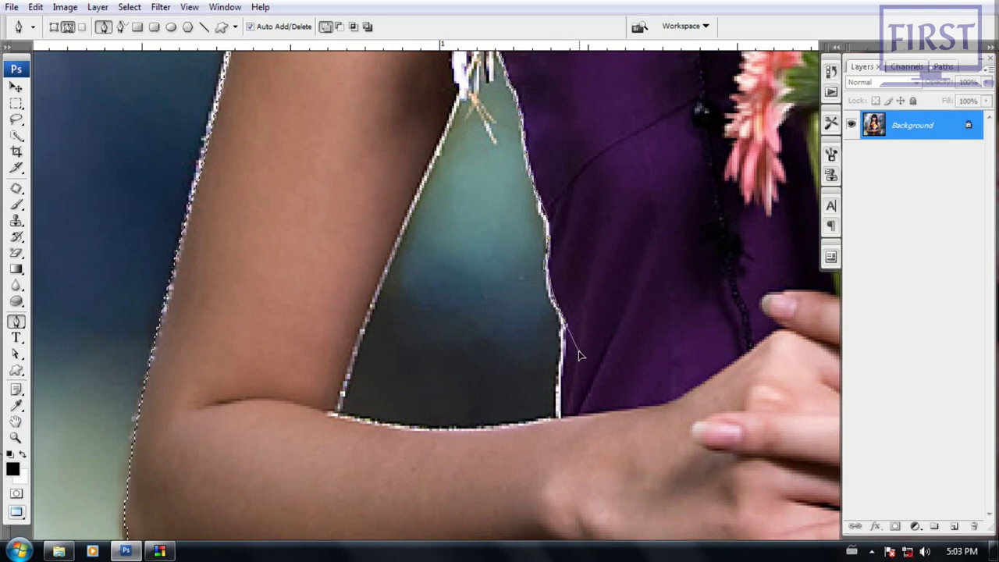
pyautogui.scroll(-2, 563, 345)
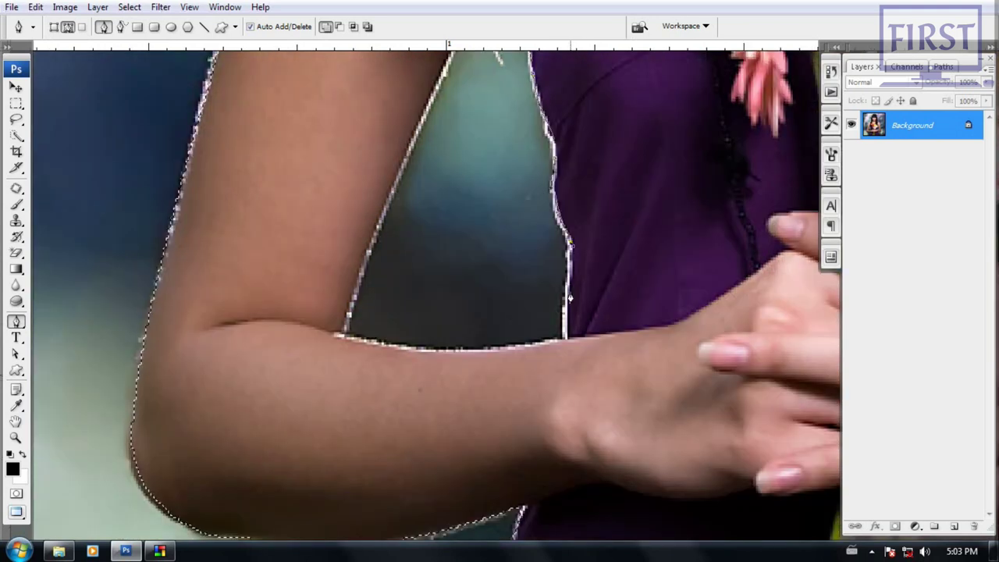
pyautogui.click(570, 354)
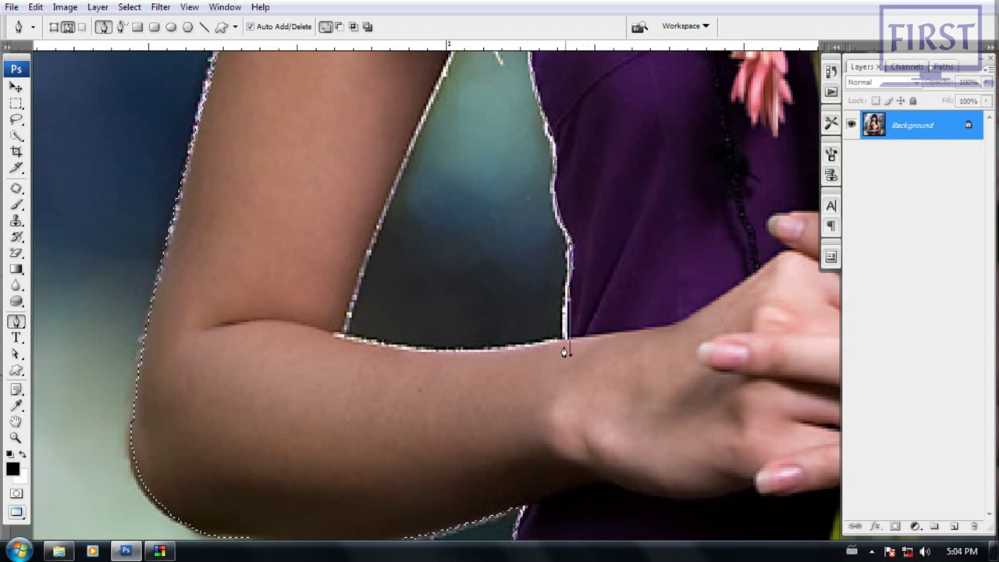
# Step: Continue the gap outline up to the arm, around the elbow and back along its edges
pyautogui.moveTo(486, 376); pyautogui.dragTo(565, 408)
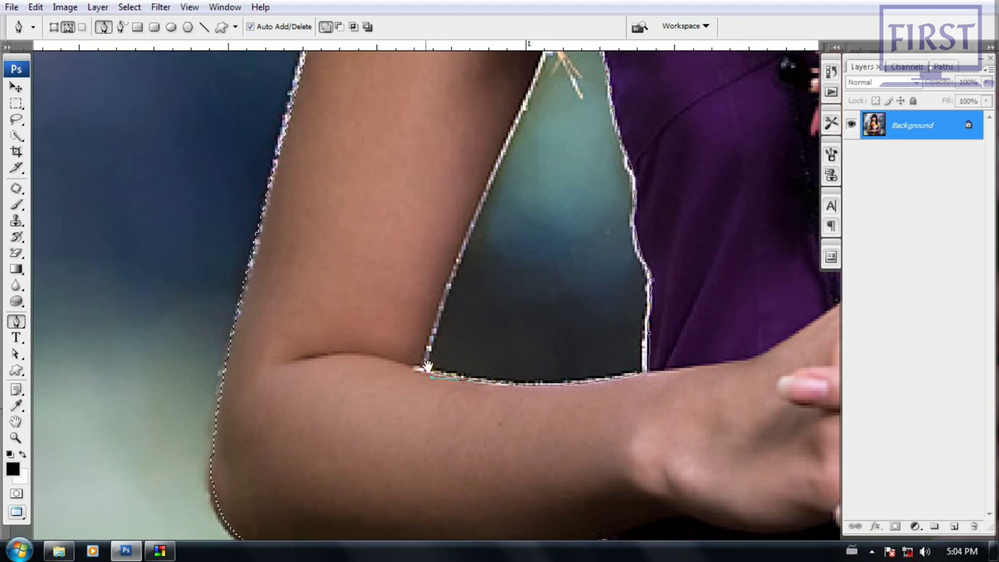
pyautogui.moveTo(441, 335); pyautogui.dragTo(458, 457)
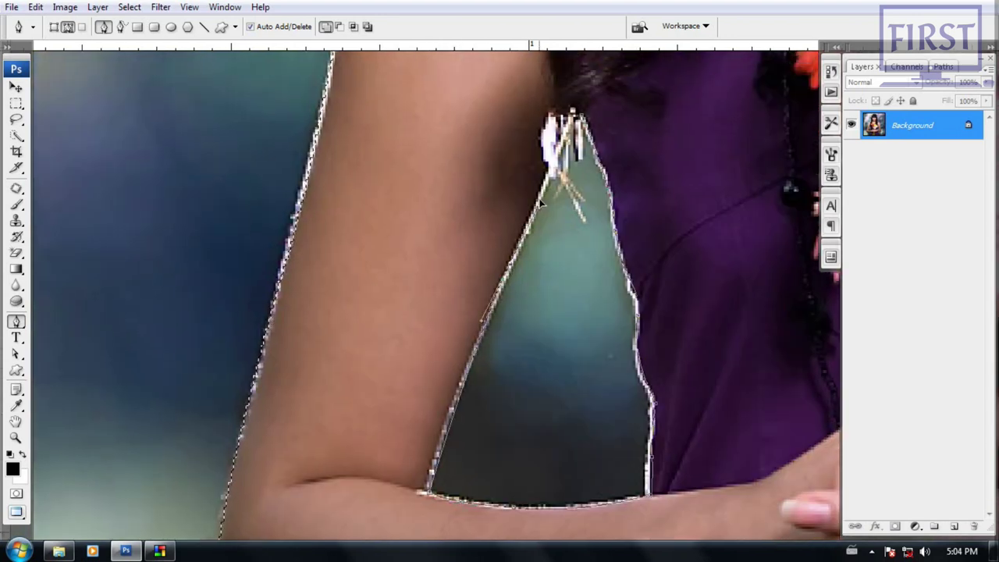
pyautogui.click(573, 114)
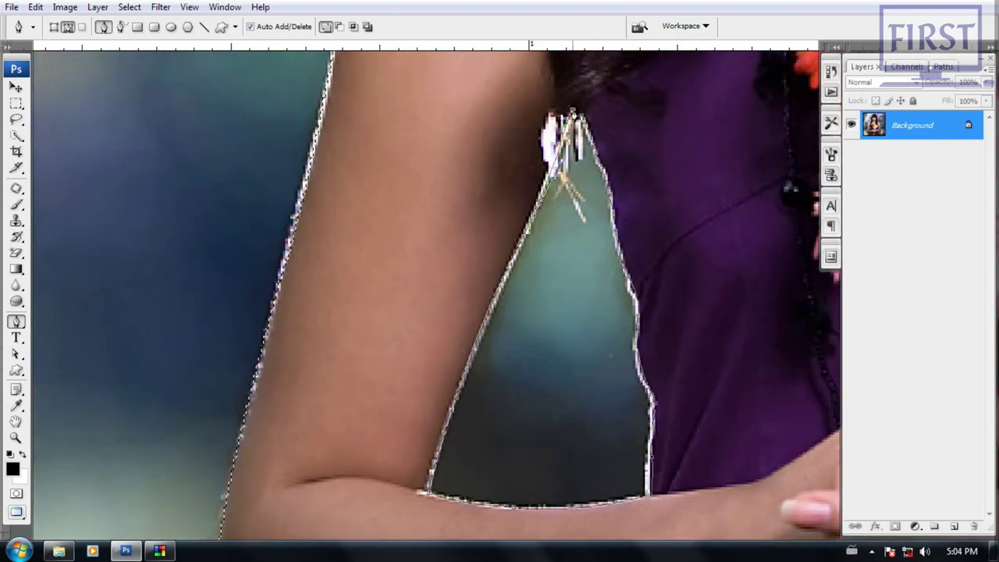
pyautogui.hotkey('ctrl', '-')
pyautogui.hotkey('ctrl', '-')
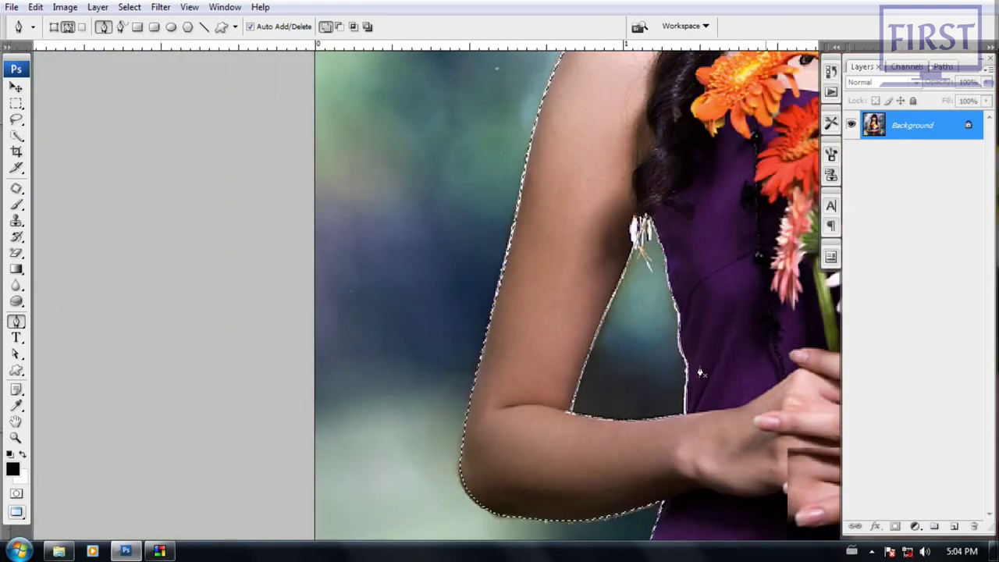
pyautogui.hotkey('ctrl', '-')
pyautogui.hotkey('ctrl', '-')
pyautogui.hotkey('ctrl', '+')
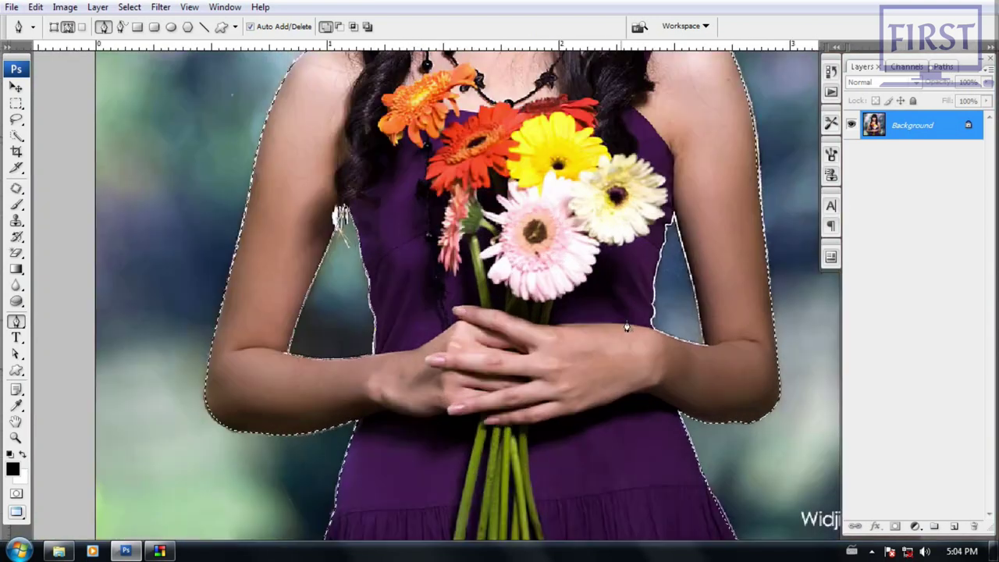
pyautogui.hotkey('ctrl', '+')
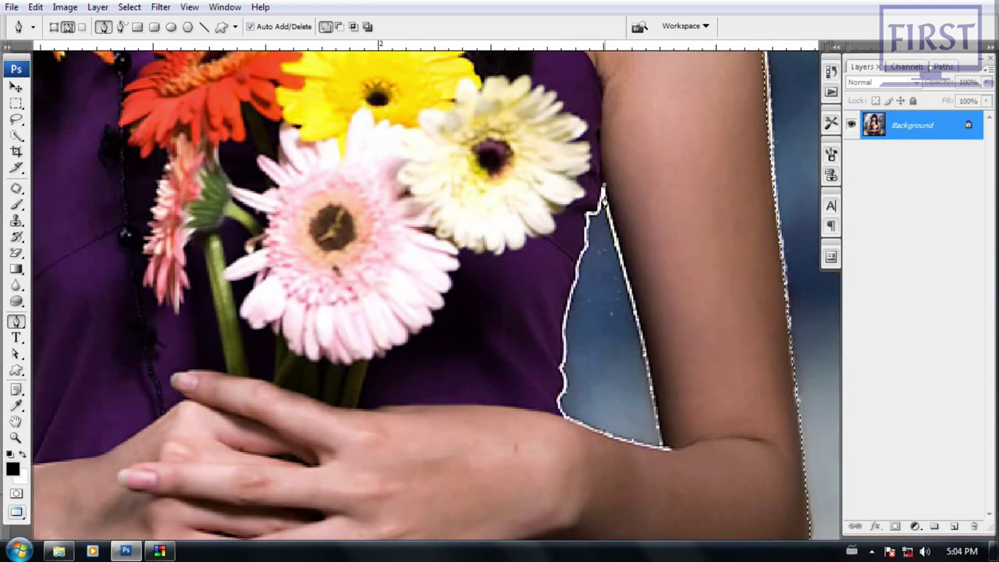
pyautogui.scroll(-3, 616, 234)
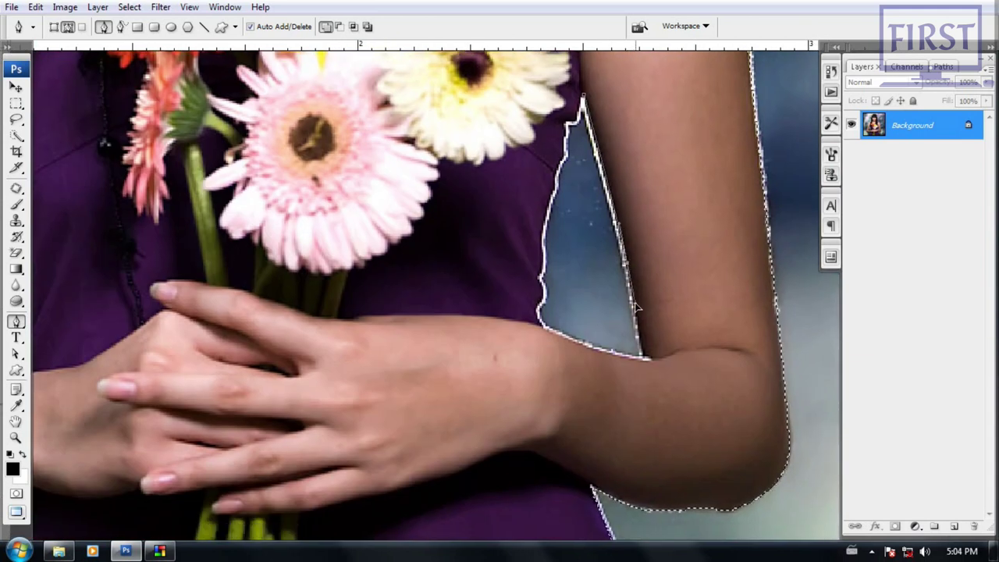
pyautogui.click(650, 360)
pyautogui.click(555, 336)
pyautogui.click(541, 279)
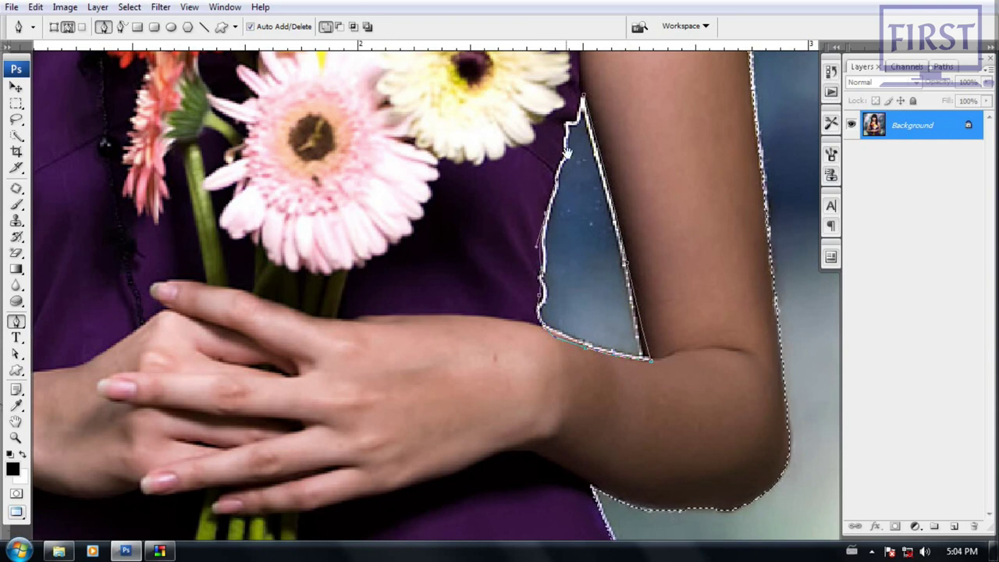
pyautogui.moveTo(556, 184); pyautogui.dragTo(572, 281)
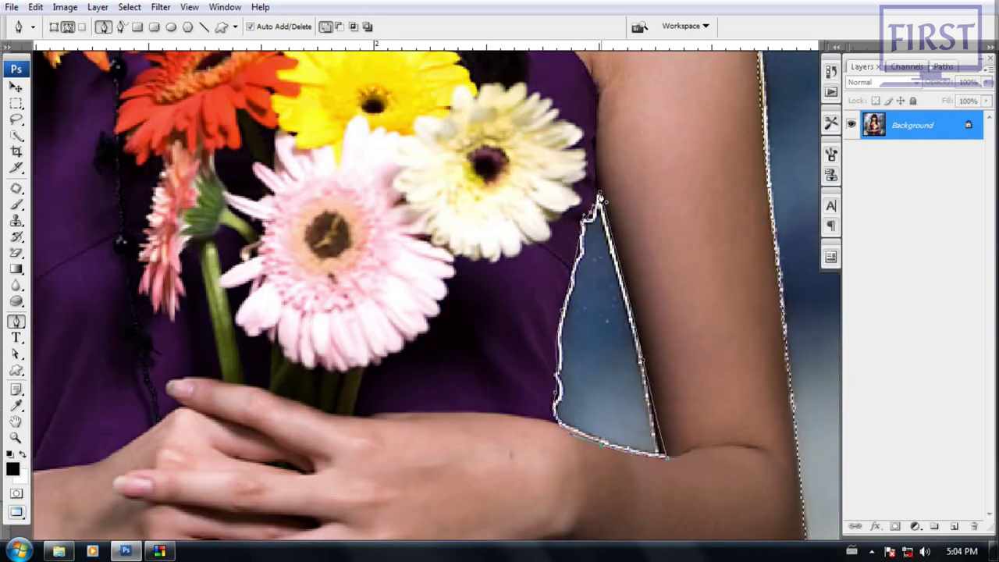
pyautogui.scroll(-1, 587, 216)
pyautogui.scroll(-1, 521, 381)
pyautogui.scroll(-1, 521, 381)
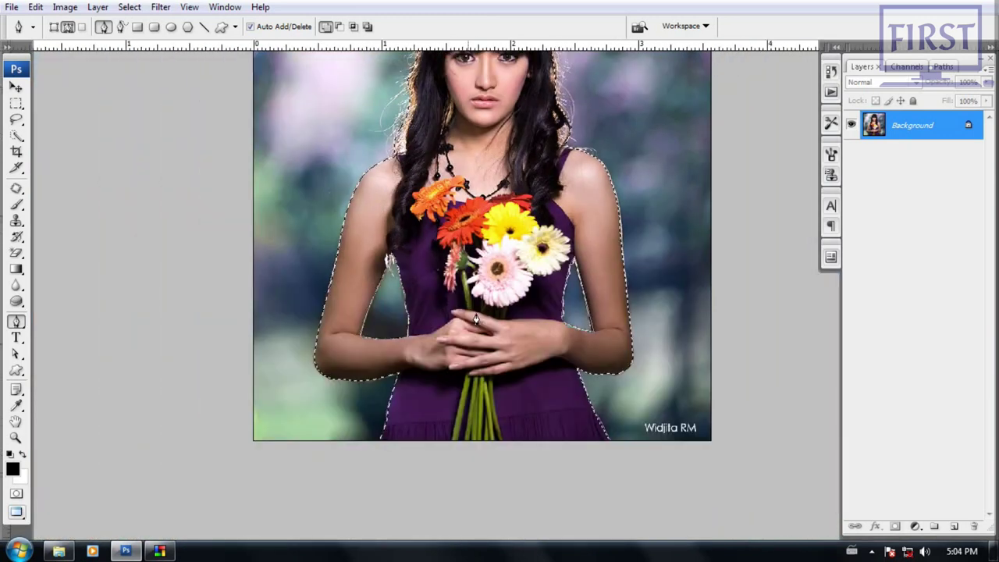
# Step: Subtract the arm-gap path from the selection with a 1.5-pixel feather
pyautogui.rightClick(511, 197)
pyautogui.click(568, 267)
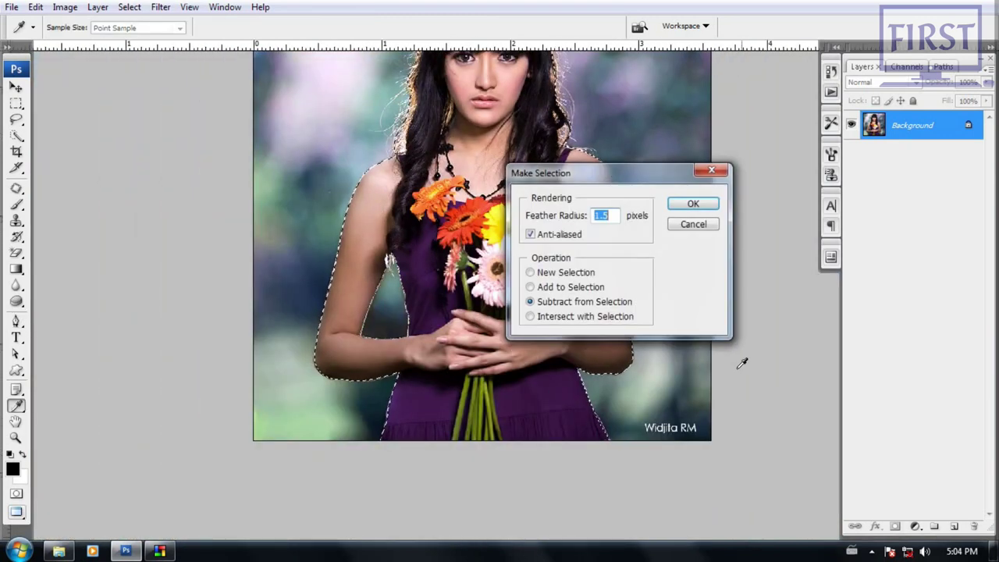
pyautogui.moveTo(653, 173)
pyautogui.mouseDown()
pyautogui.moveTo(823, 165)
pyautogui.moveTo(848, 96)
pyautogui.mouseUp()
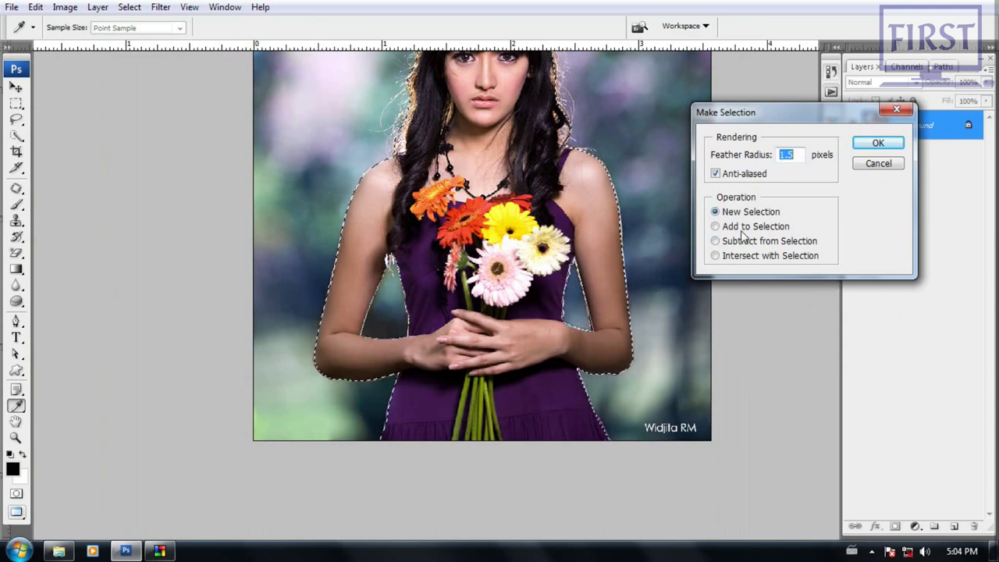
pyautogui.click(740, 257)
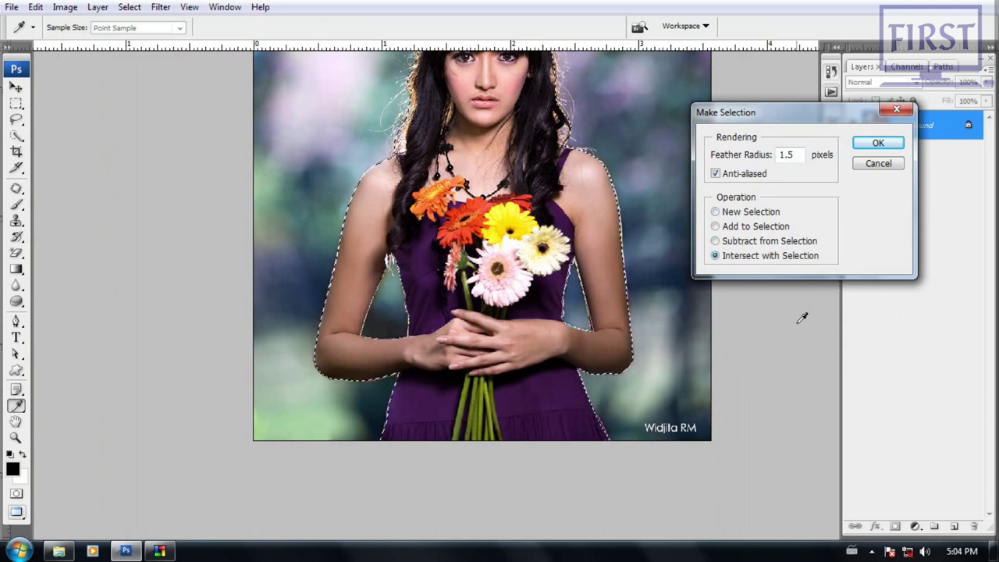
pyautogui.click(726, 242)
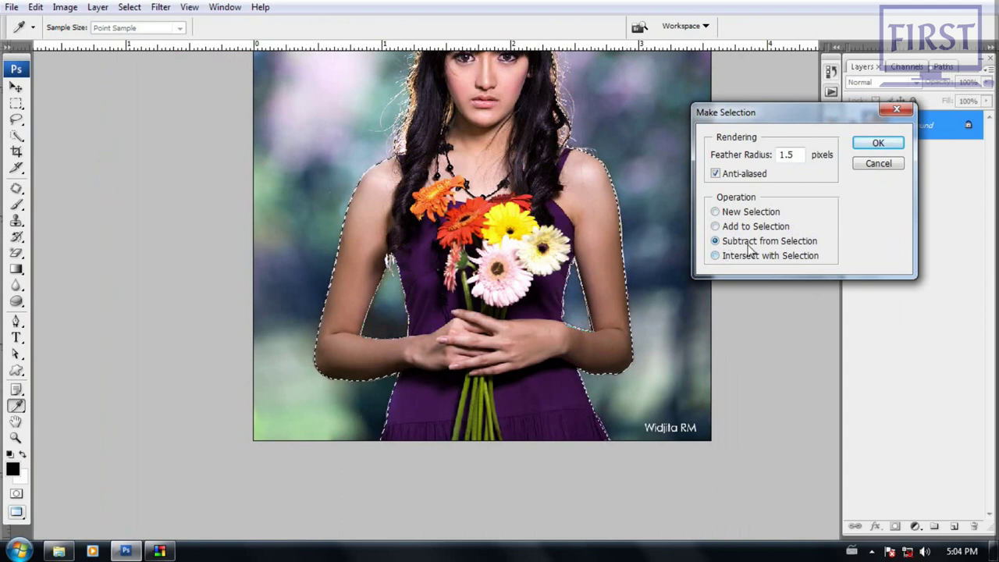
pyautogui.click(876, 142)
pyautogui.hotkey('ctrl', '-')
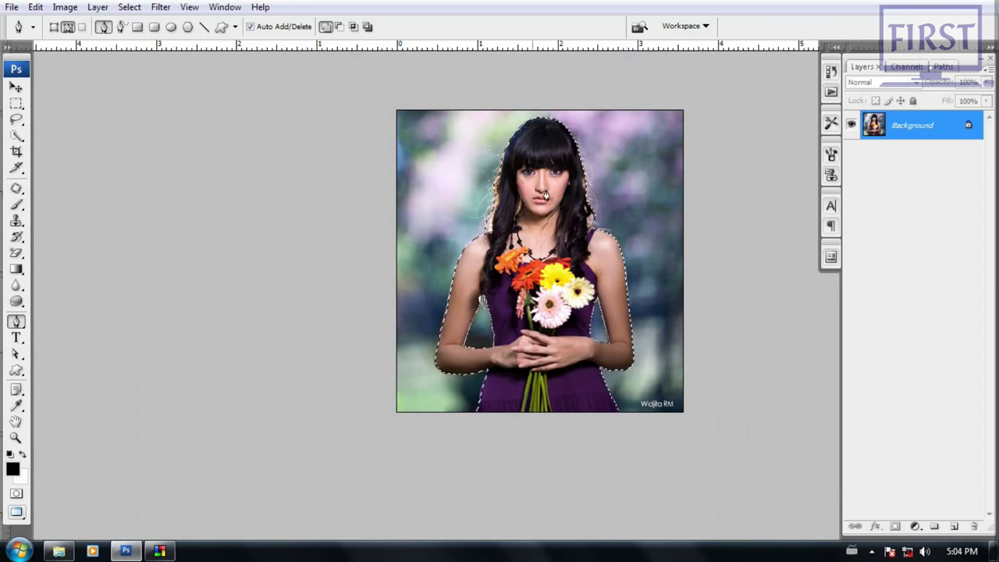
# Step: Convert another path to a selection, also subtracted from the current selection
pyautogui.rightClick(577, 129)
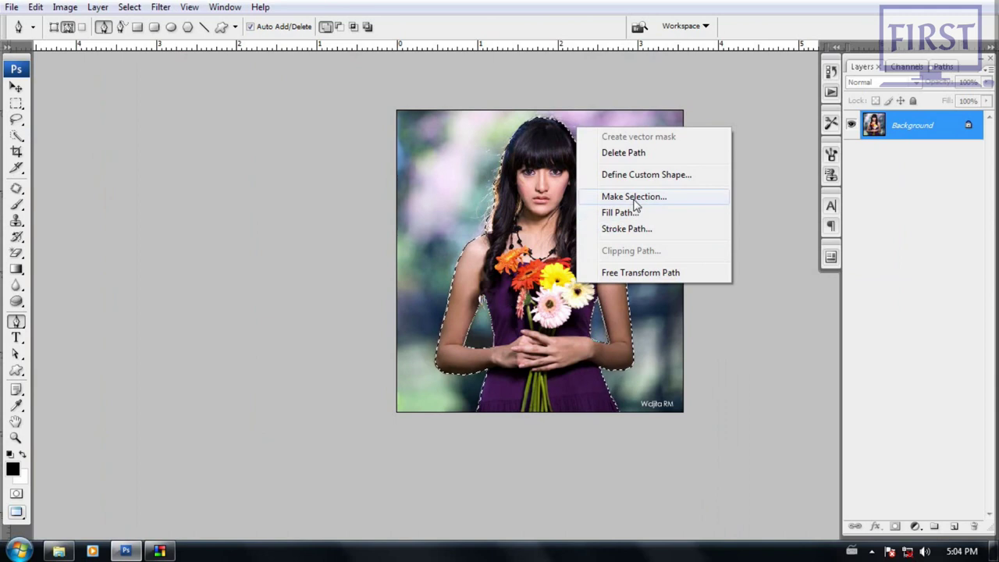
pyautogui.click(634, 197)
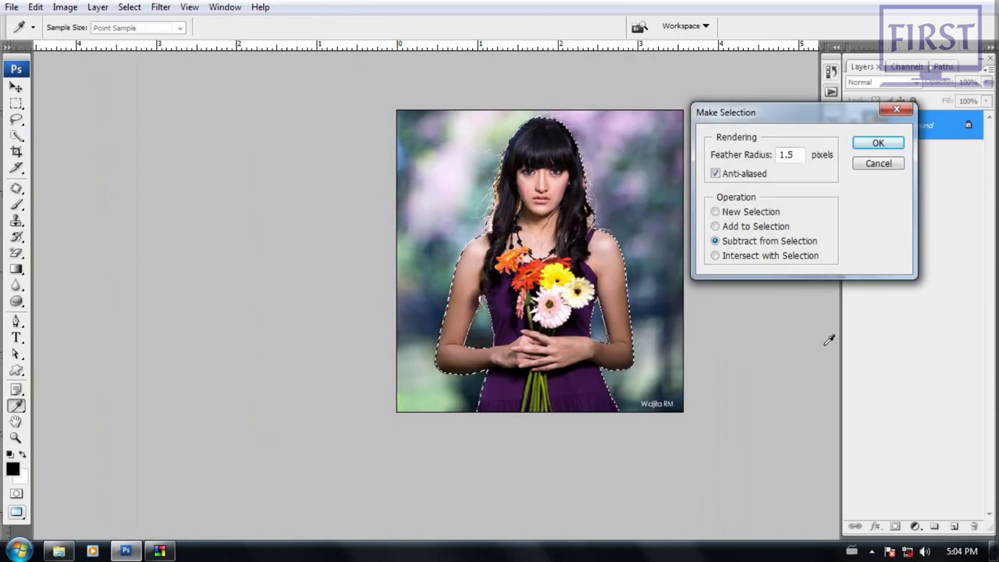
pyautogui.click(874, 144)
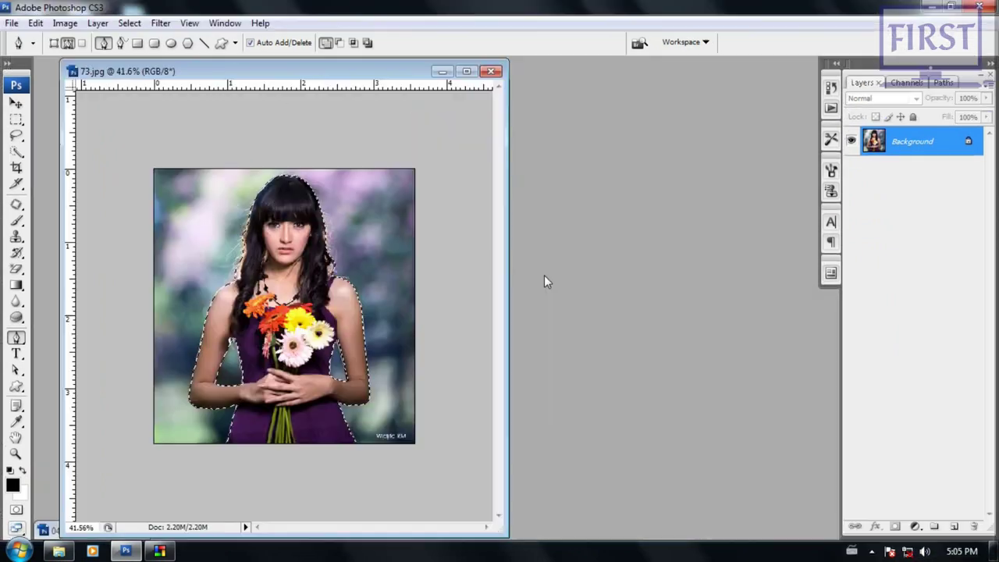
# Step: Zoom the girl photo to 55.3%, then switch to the wallpaper folder in Windows Explorer
pyautogui.hotkey('ctrl', '+')
pyautogui.moveTo(383, 74); pyautogui.dragTo(384, 82)
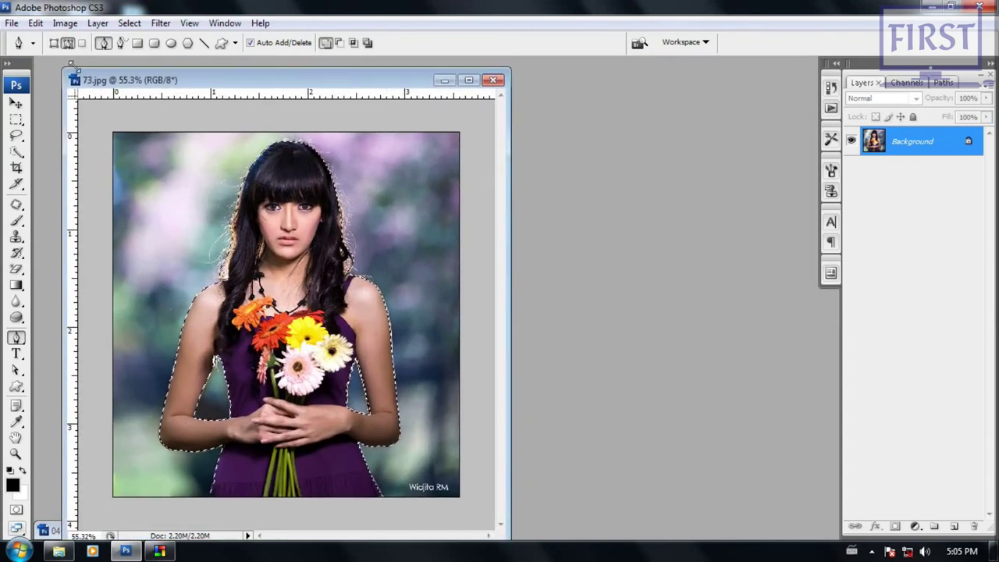
pyautogui.hotkey('ctrl', 'o')
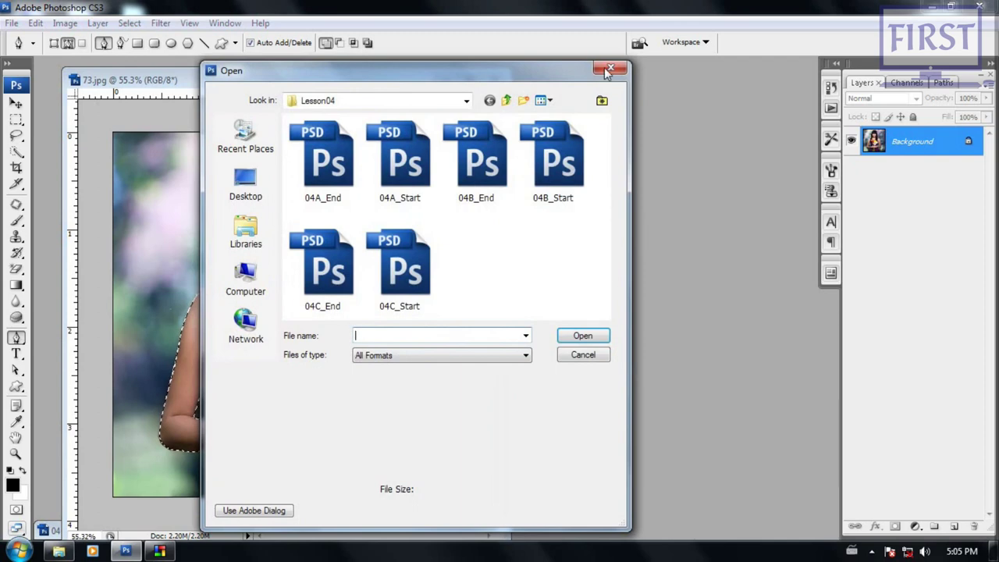
pyautogui.press('Escape')
pyautogui.hotkey('alt', 'Tab')
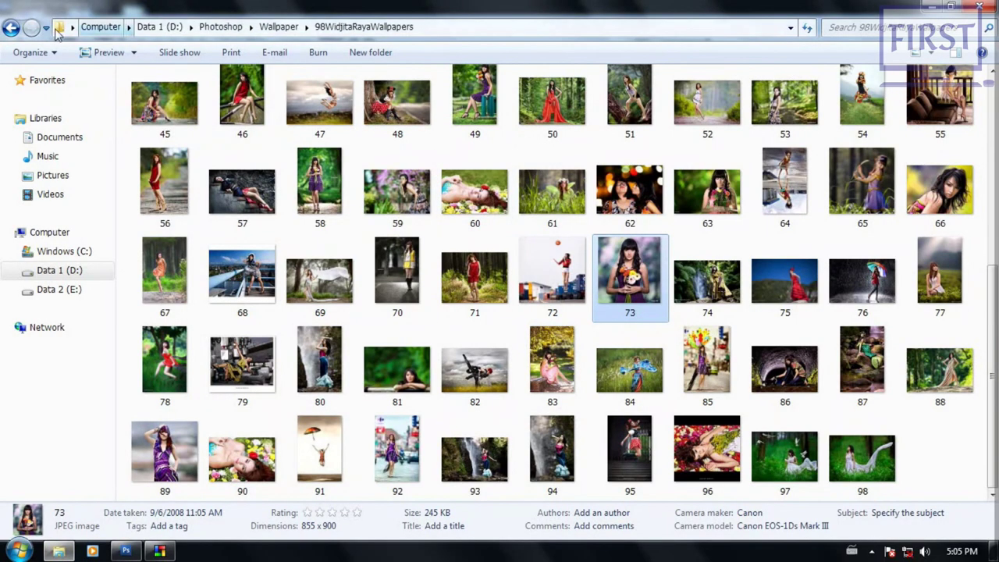
# Step: Open the Wallpaper 06 folder and drag the ASSSS garden photo into Photoshop
pyautogui.click(11, 28)
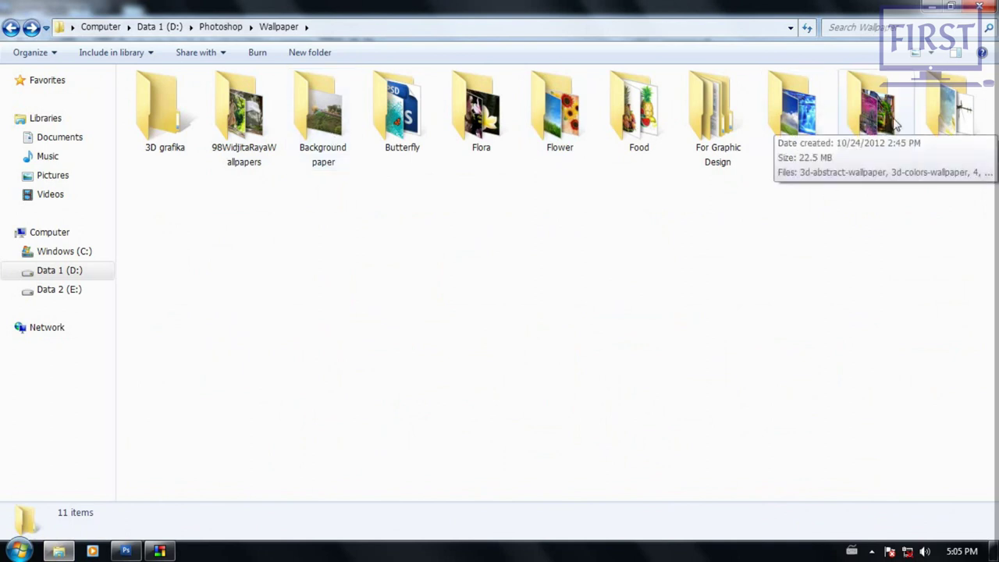
pyautogui.doubleClick(953, 114)
pyautogui.scroll(-3, 479, 405)
pyautogui.scroll(3, 445, 356)
pyautogui.click(183, 327)
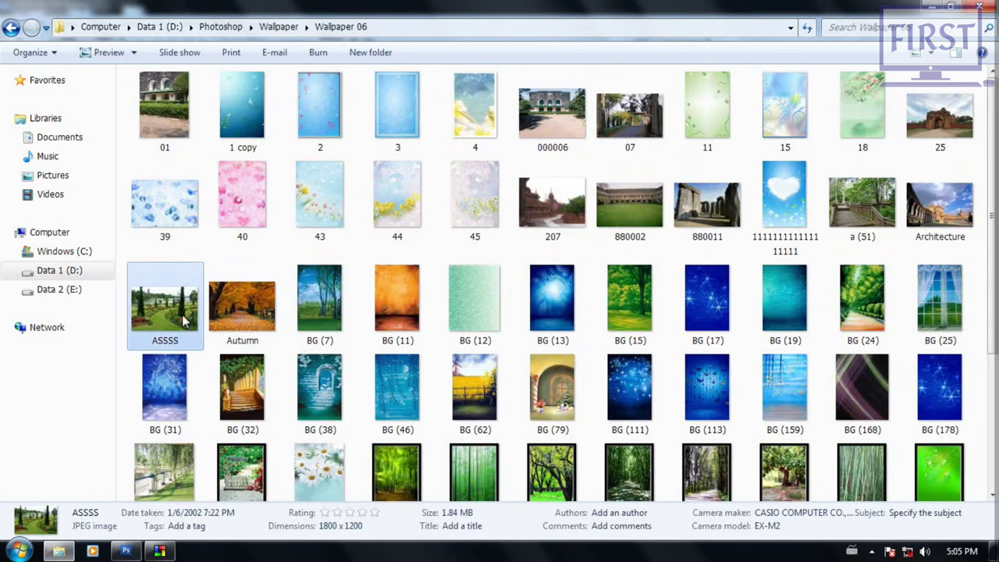
pyautogui.moveTo(164, 305)
pyautogui.moveTo(168, 316); pyautogui.dragTo(642, 334)
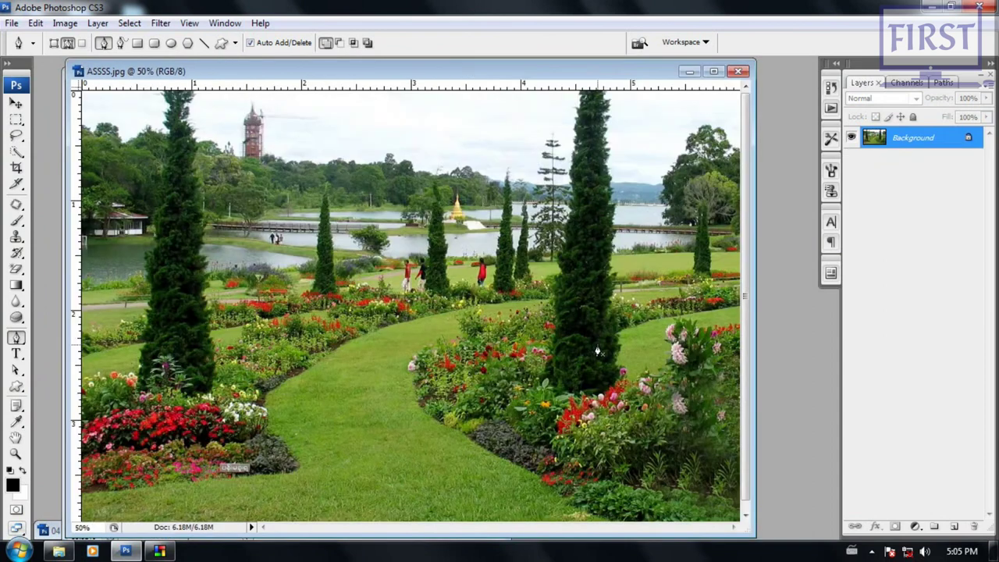
# Step: Drag the selected girl from 73.jpg into the ASSSS garden photo
pyautogui.moveTo(570, 78); pyautogui.dragTo(769, 109)
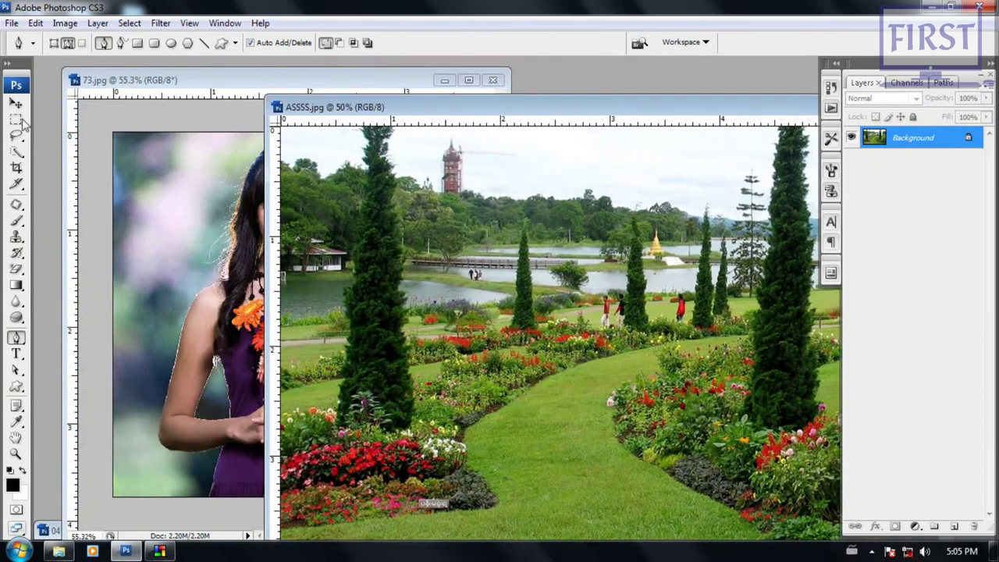
pyautogui.click(16, 104)
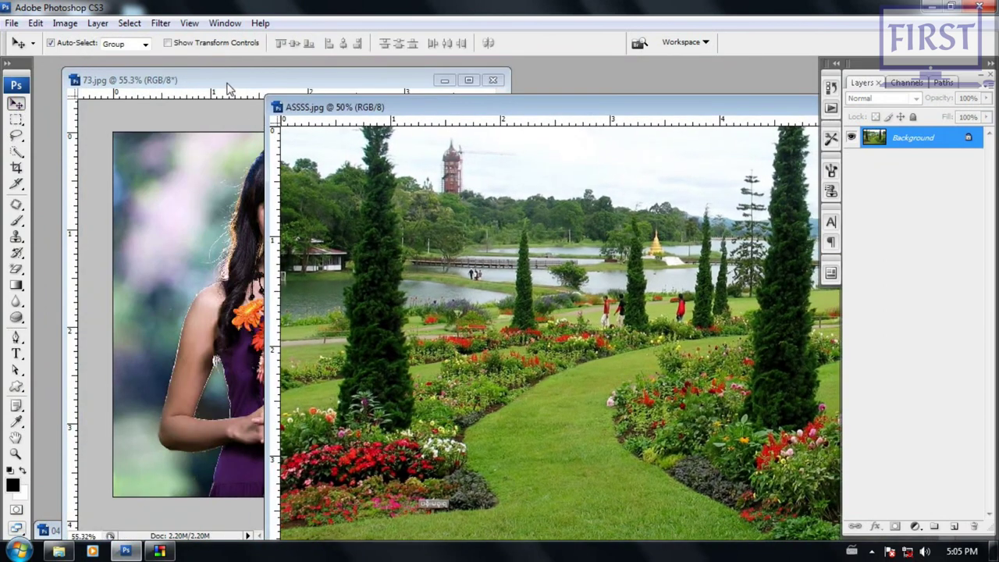
pyautogui.click(227, 88)
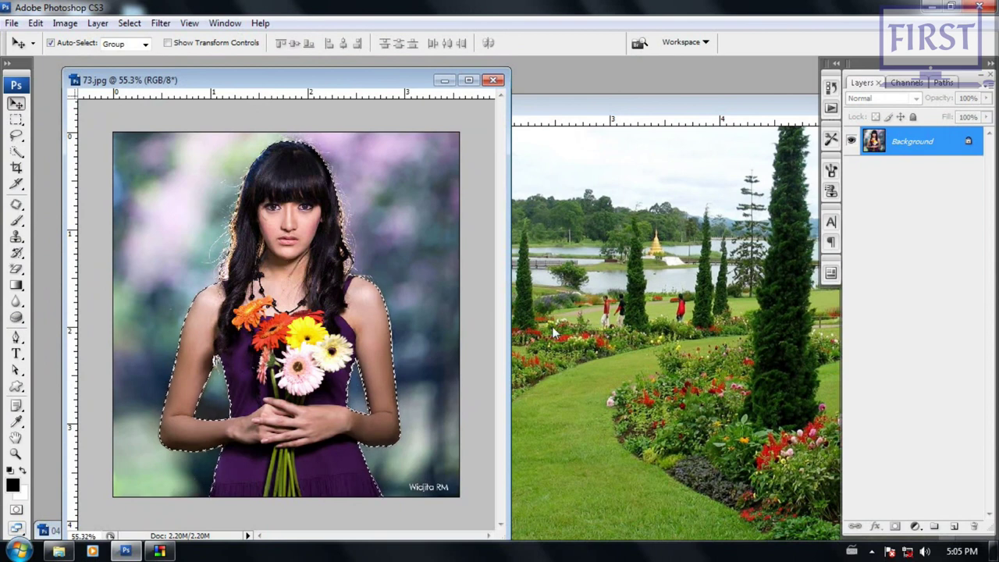
pyautogui.moveTo(328, 308)
pyautogui.mouseDown()
pyautogui.moveTo(422, 331)
pyautogui.moveTo(613, 280)
pyautogui.moveTo(633, 291)
pyautogui.moveTo(605, 370)
pyautogui.mouseUp()
# Step: Position the girl in the garden scene and scale her up to about 117%
pyautogui.hotkey('ctrl', '0')
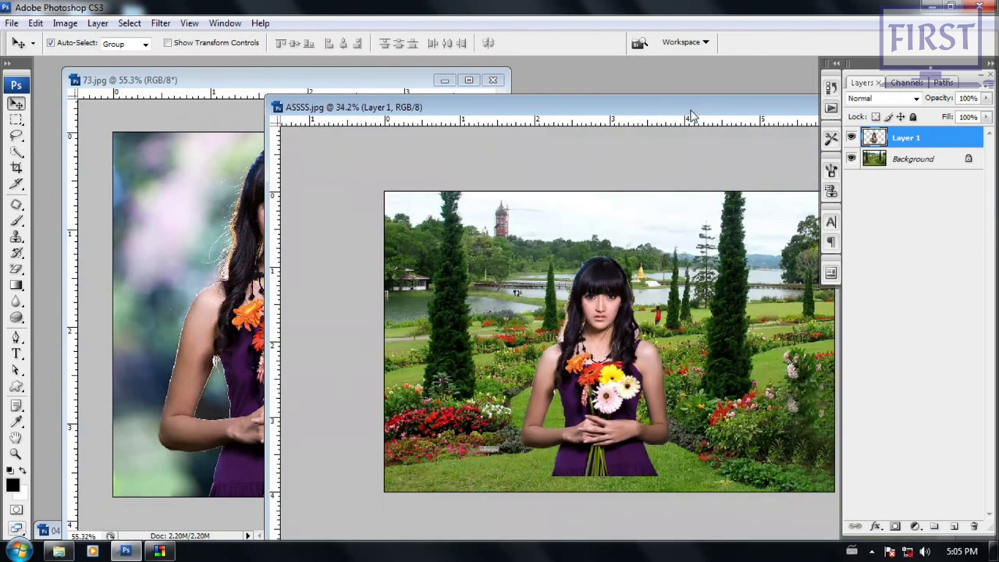
pyautogui.moveTo(691, 116); pyautogui.dragTo(617, 88)
pyautogui.moveTo(541, 368); pyautogui.dragTo(533, 384)
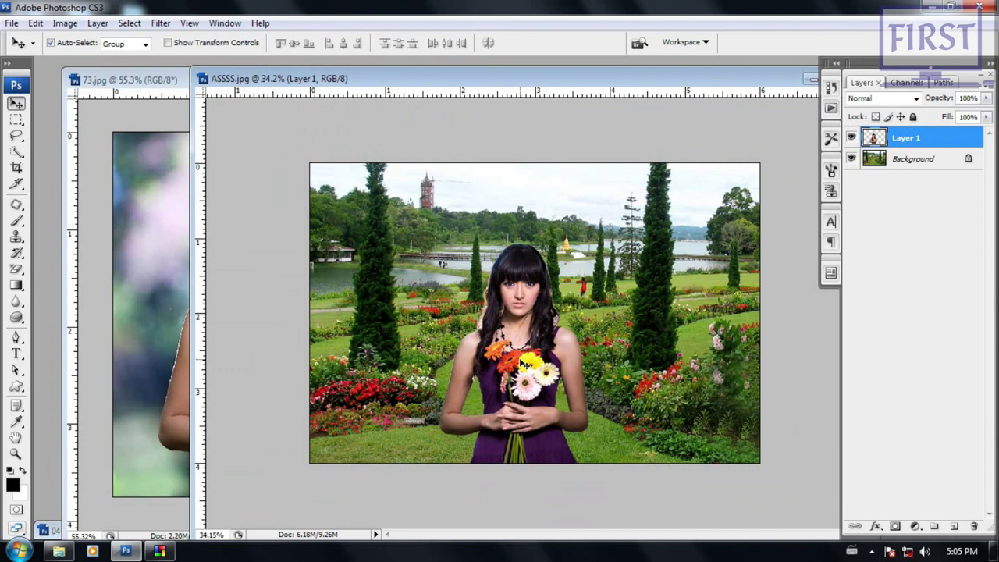
pyautogui.hotkey('ctrl', 't')
pyautogui.moveTo(589, 242); pyautogui.dragTo(618, 212)
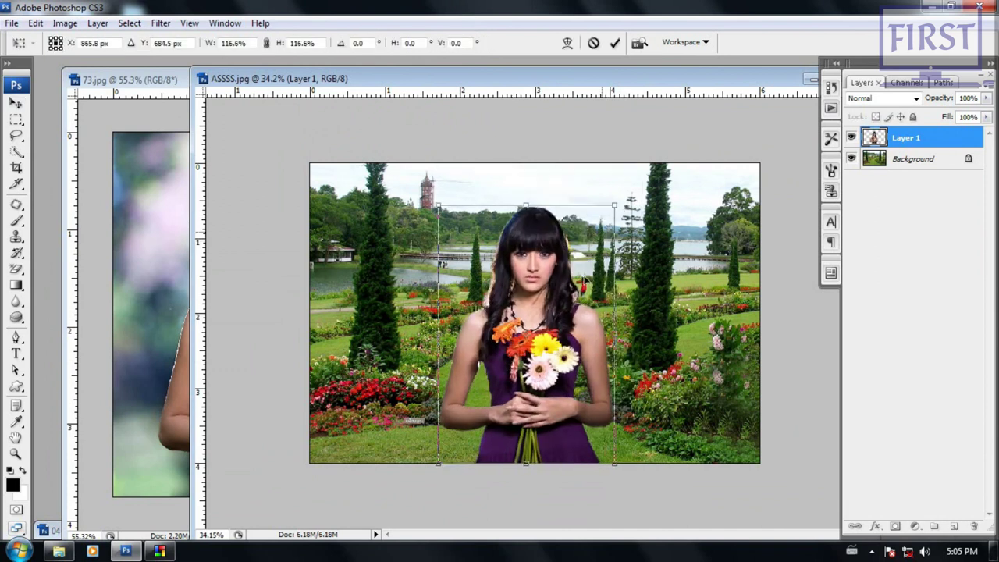
pyautogui.press('Return')
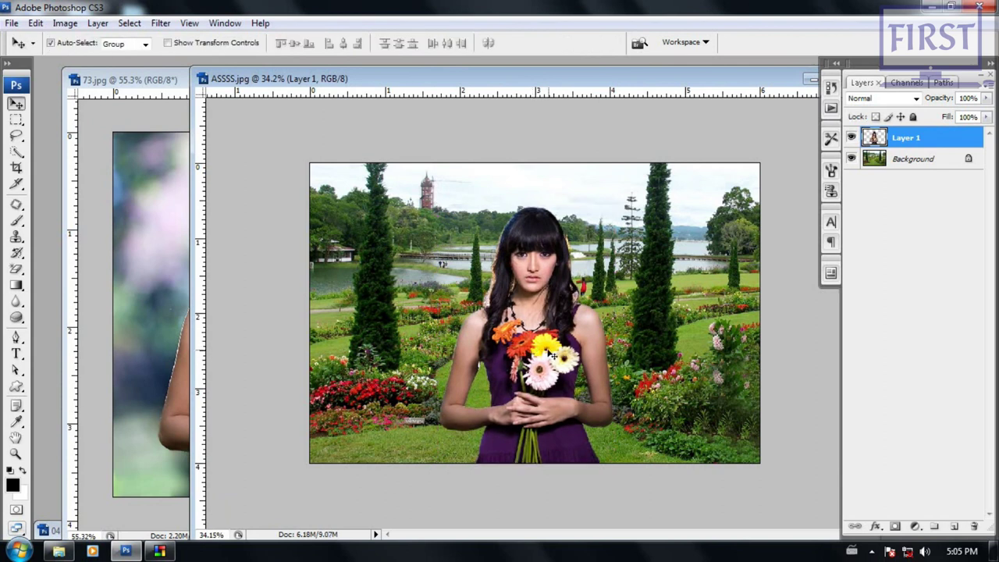
# Step: Return the 73.jpg girl photo to 55.3% zoom and close it
pyautogui.hotkey('ctrl', '-')
pyautogui.click(140, 80)
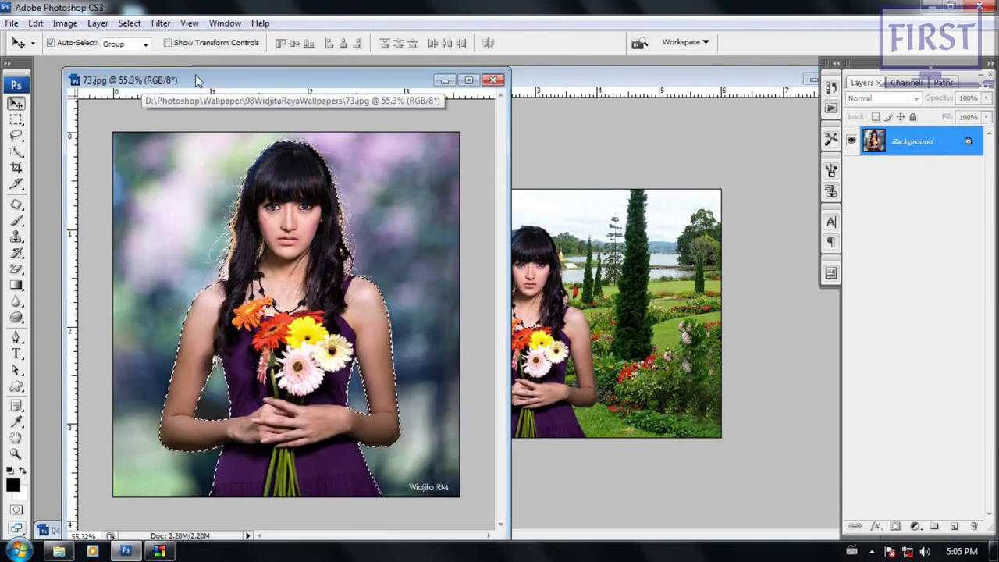
pyautogui.hotkey('ctrl', '-')
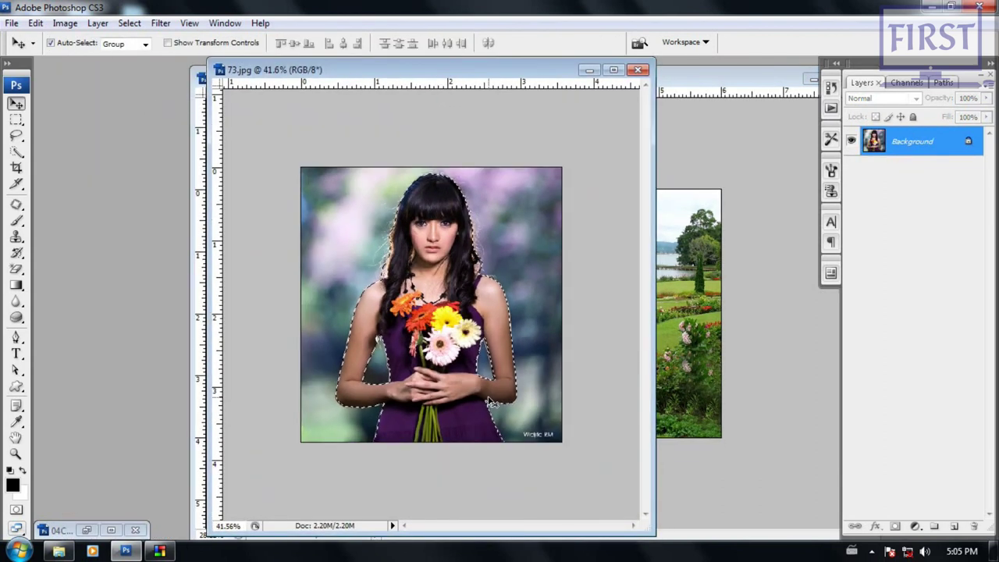
pyautogui.hotkey('ctrl', '+')
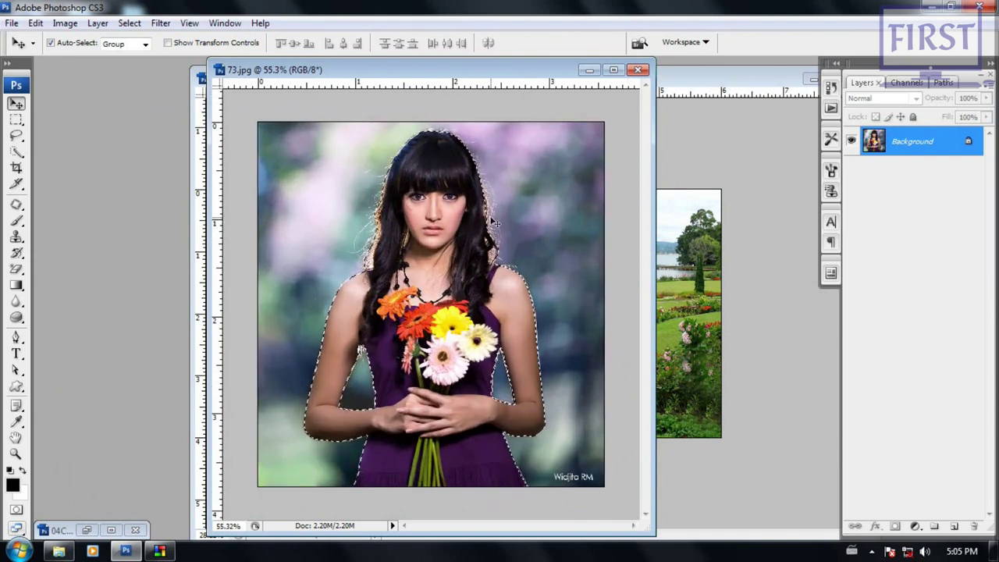
pyautogui.click(638, 71)
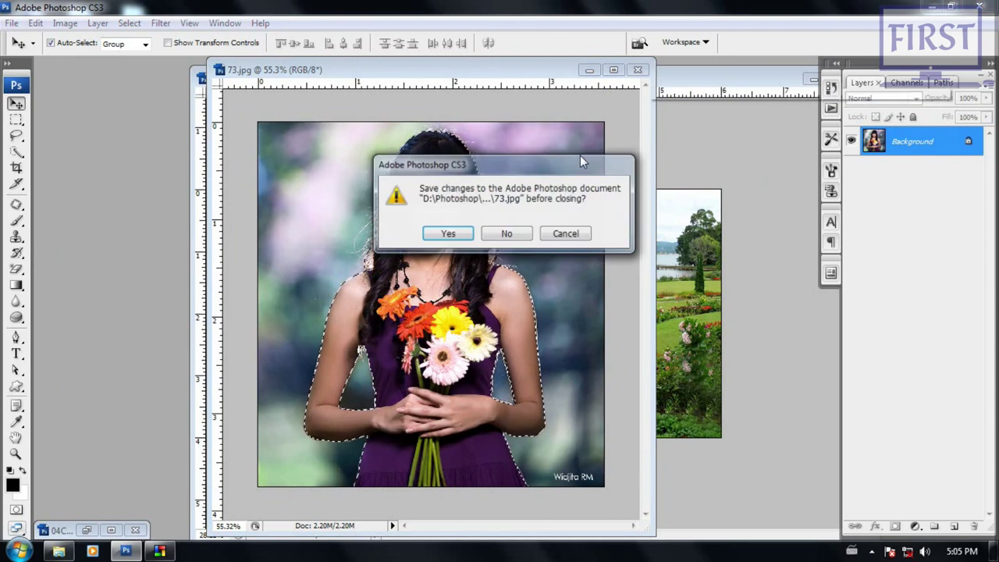
# Step: Close 73.jpg and the ASSSS.jpg composite without saving changes
pyautogui.click(509, 232)
pyautogui.click(780, 84)
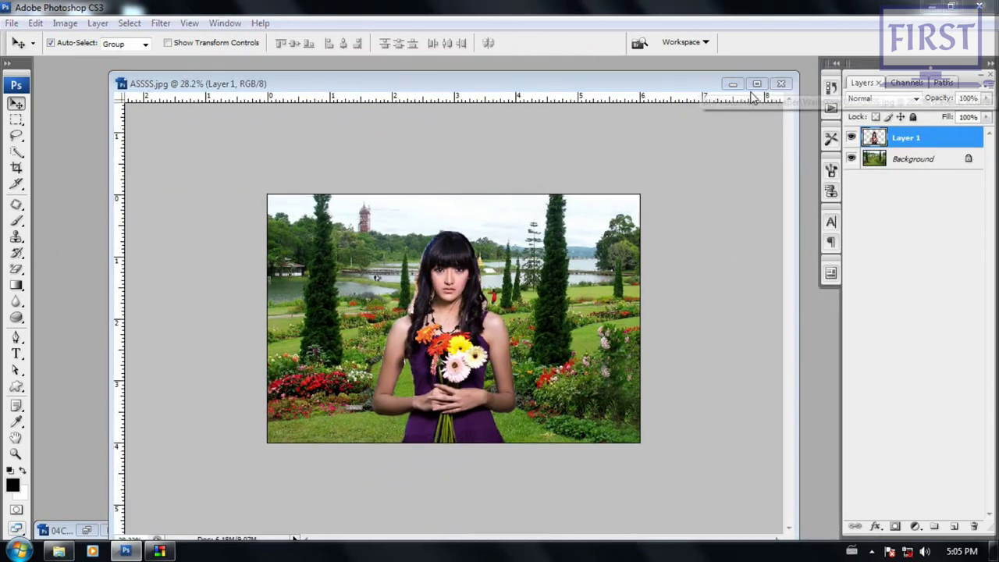
pyautogui.click(512, 231)
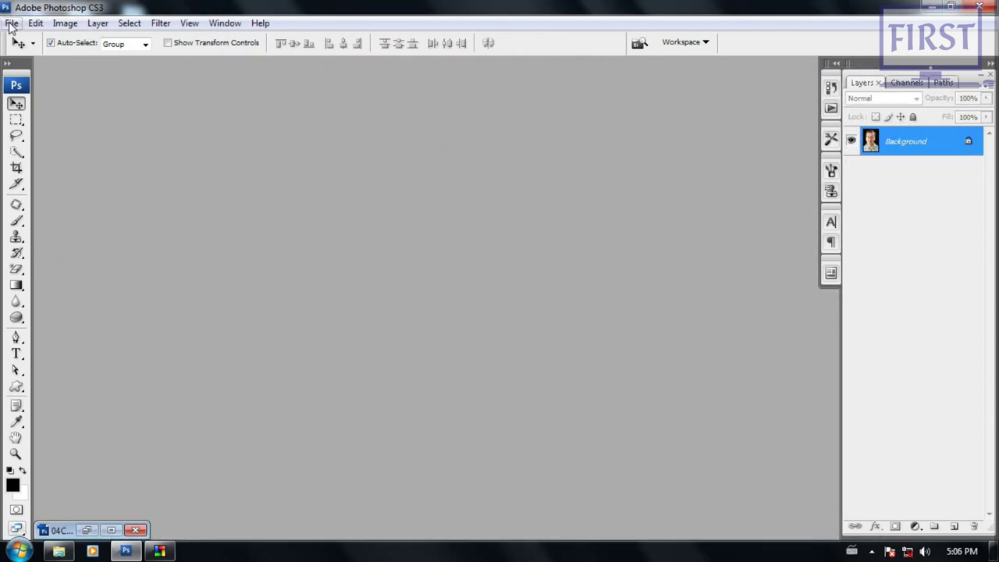
# Step: Create a new blank white 6 × 4 inch, 300 ppi RGB document
pyautogui.click(12, 22)
pyautogui.click(23, 36)
pyautogui.click(594, 160)
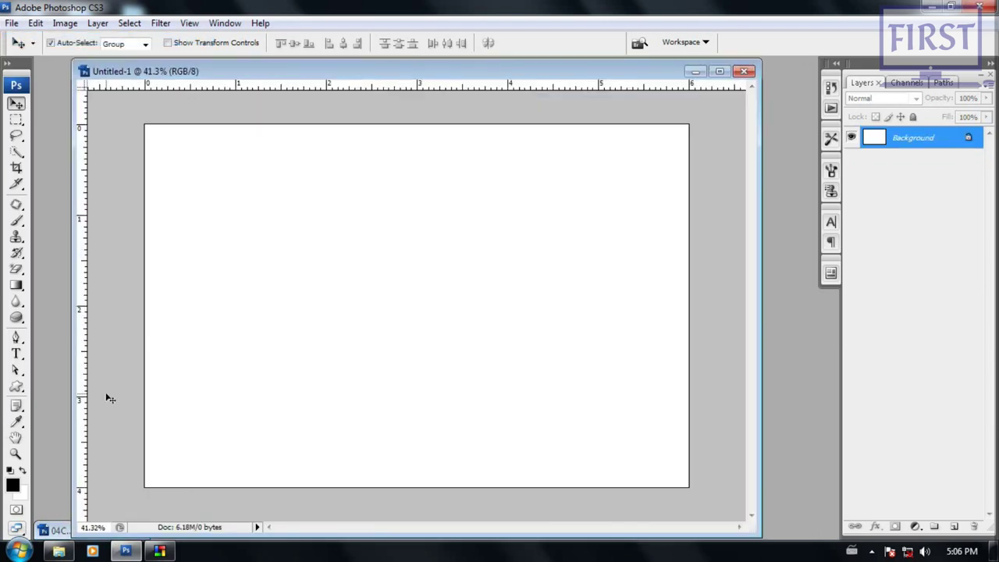
pyautogui.moveTo(14, 339); pyautogui.dragTo(47, 343)
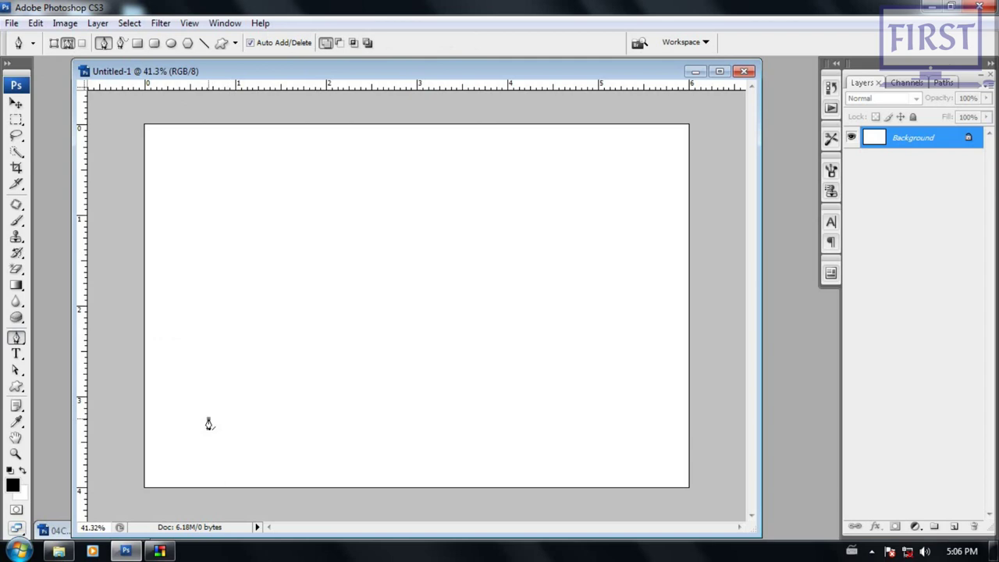
# Step: Draw a three-anchor curved pen path from lower left to upper right and select it
pyautogui.moveTo(350, 299); pyautogui.dragTo(484, 331)
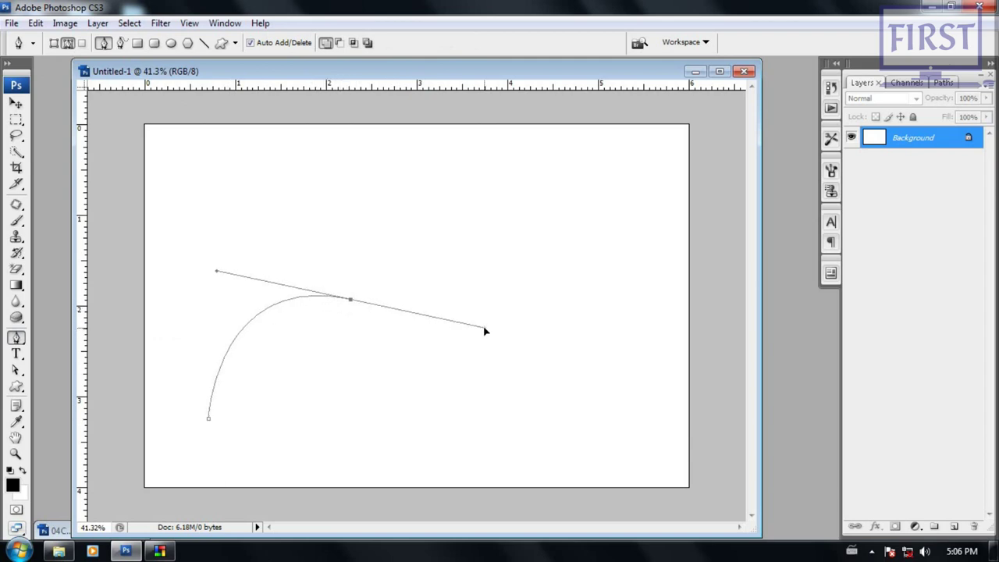
pyautogui.click(556, 206)
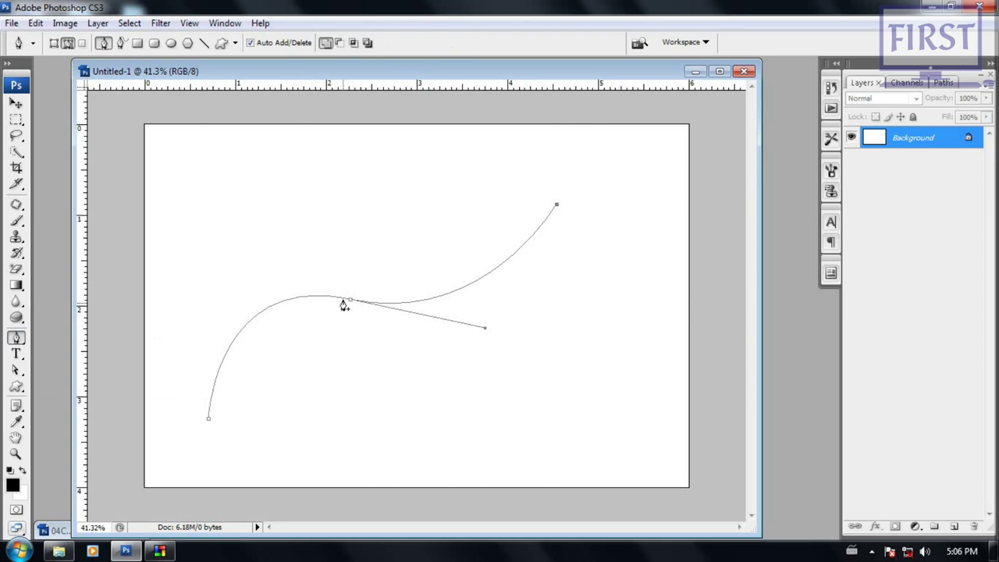
pyautogui.rightClick(13, 340)
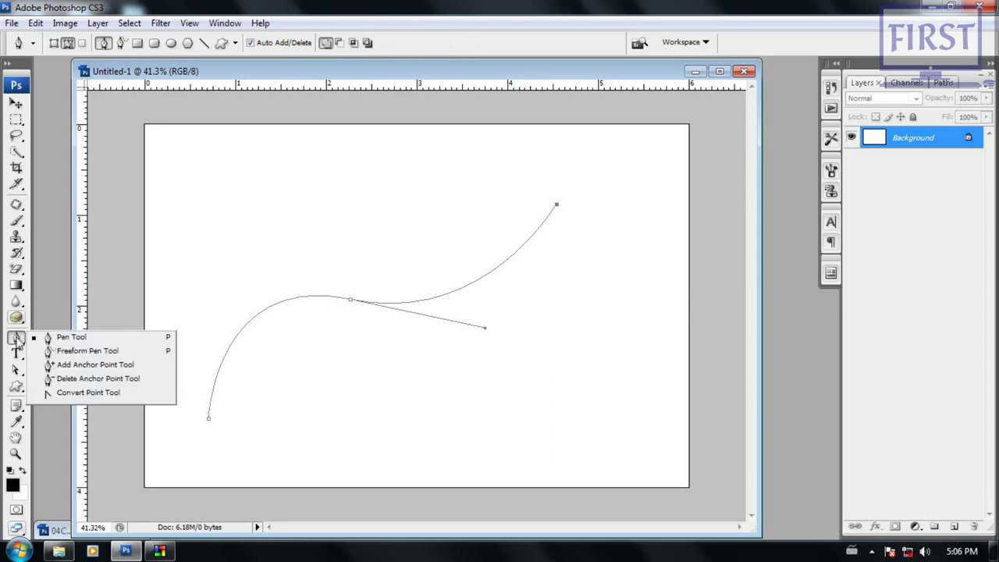
pyautogui.click(16, 370)
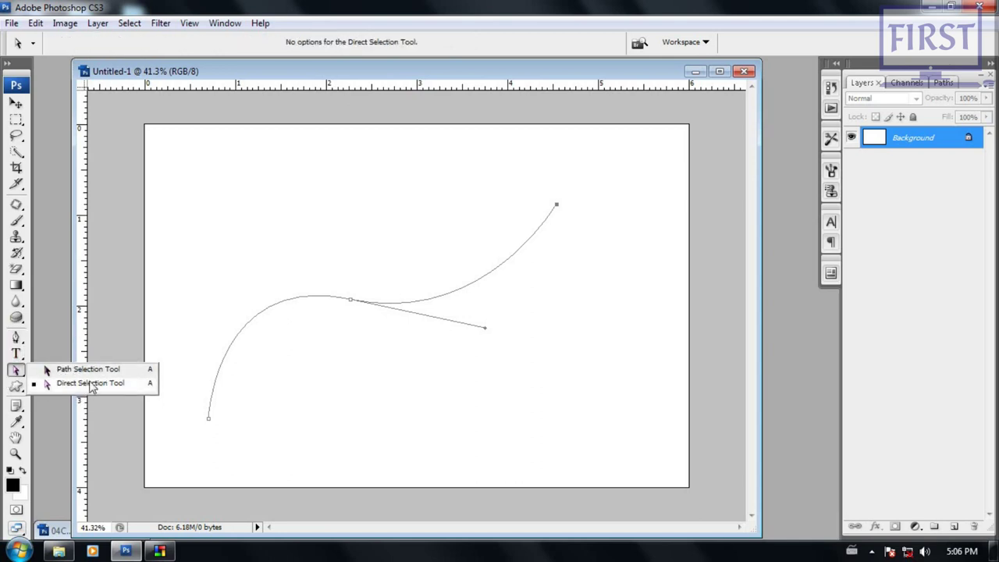
pyautogui.click(88, 369)
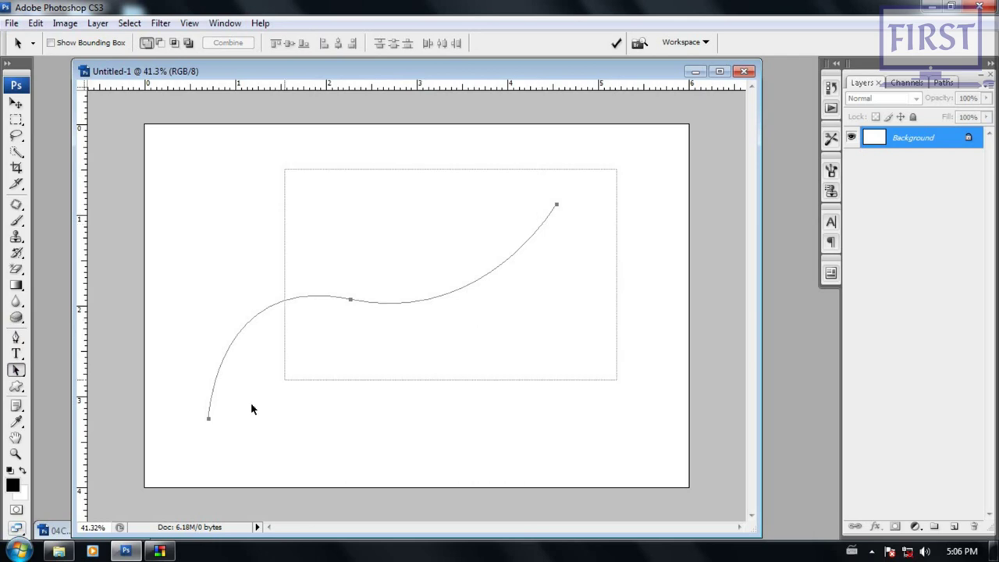
pyautogui.moveTo(608, 172); pyautogui.dragTo(199, 448)
# Step: Raise the path's upper-right end anchor with the Direct Selection tool
pyautogui.click(17, 372)
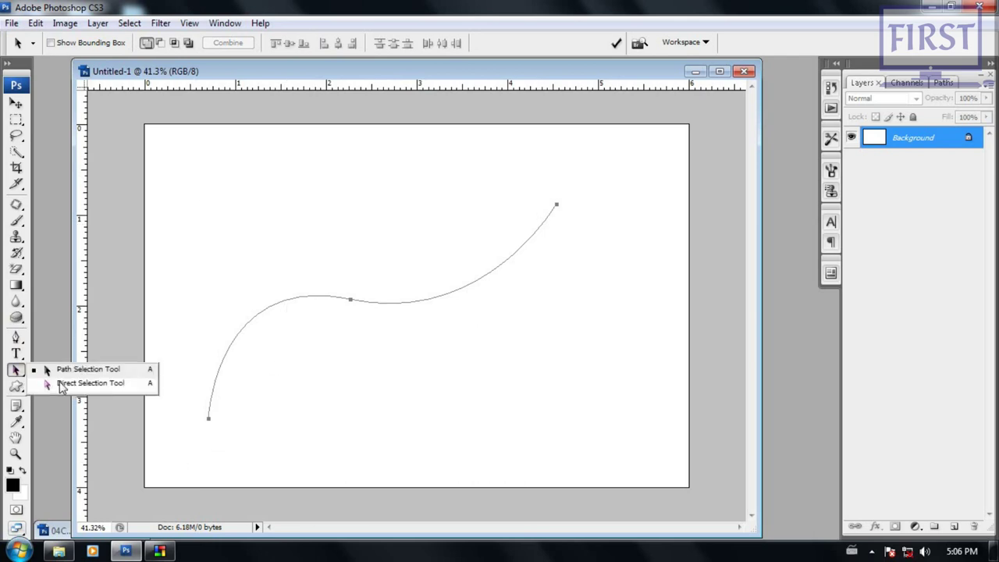
pyautogui.click(69, 383)
pyautogui.click(497, 261)
pyautogui.moveTo(556, 204); pyautogui.dragTo(555, 196)
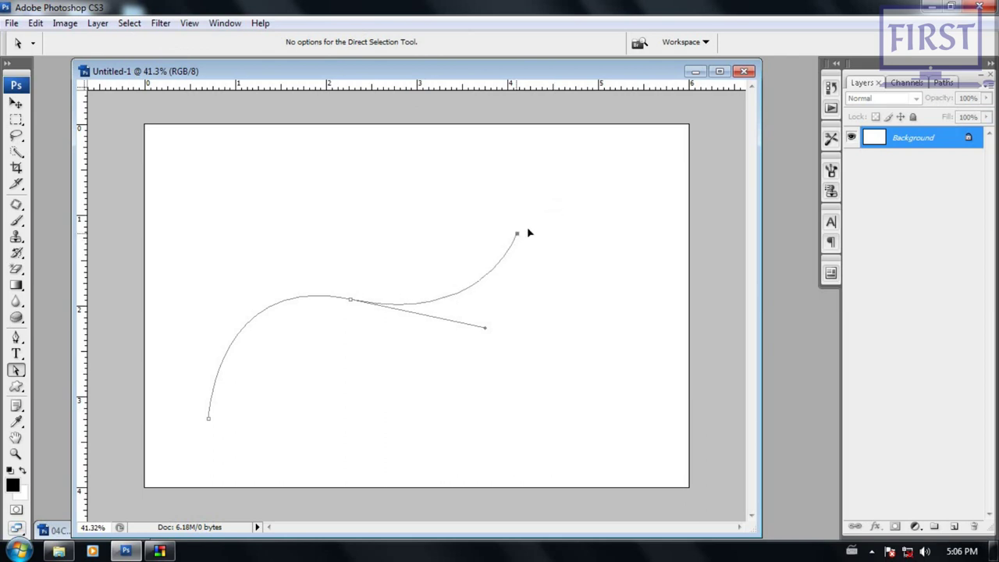
# Step: Lengthen the middle anchor's handle to reshape the S-curve
pyautogui.click(464, 345)
pyautogui.moveTo(390, 274); pyautogui.dragTo(323, 368)
pyautogui.click(350, 300)
pyautogui.moveTo(485, 327); pyautogui.dragTo(486, 335)
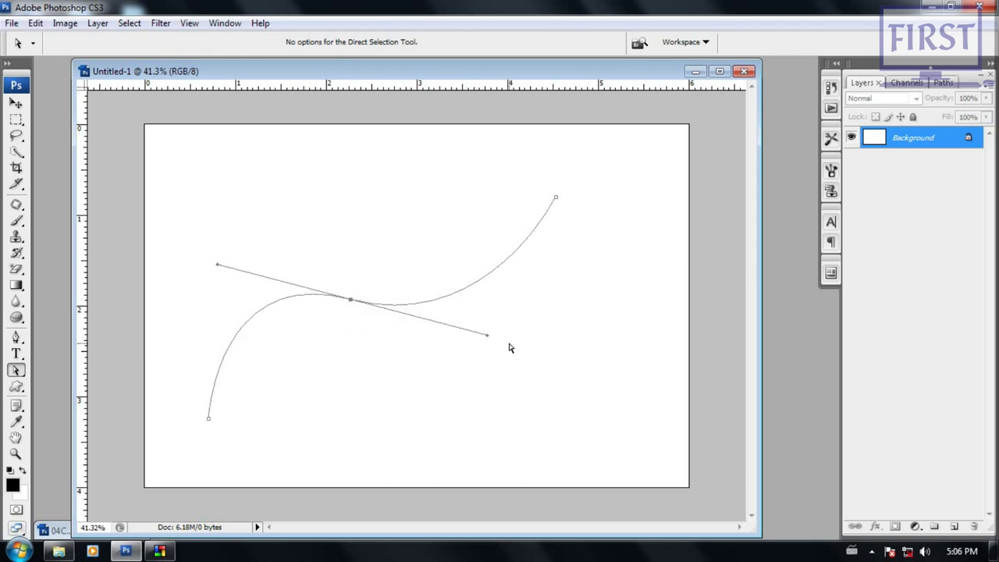
pyautogui.moveTo(487, 337); pyautogui.dragTo(502, 338)
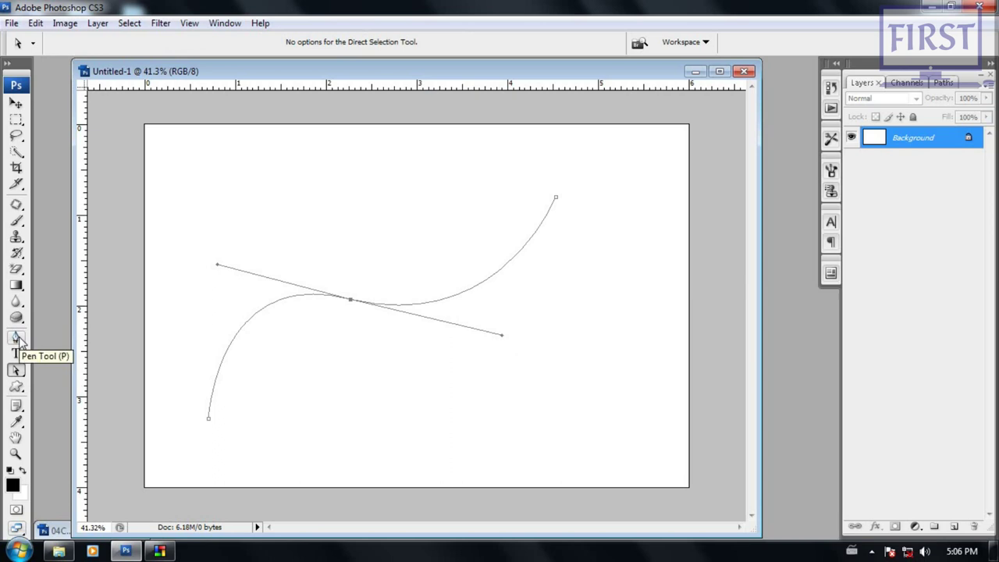
# Step: With the Pen tool, adjust the middle handle and move the end anchor up and left
pyautogui.click(17, 338)
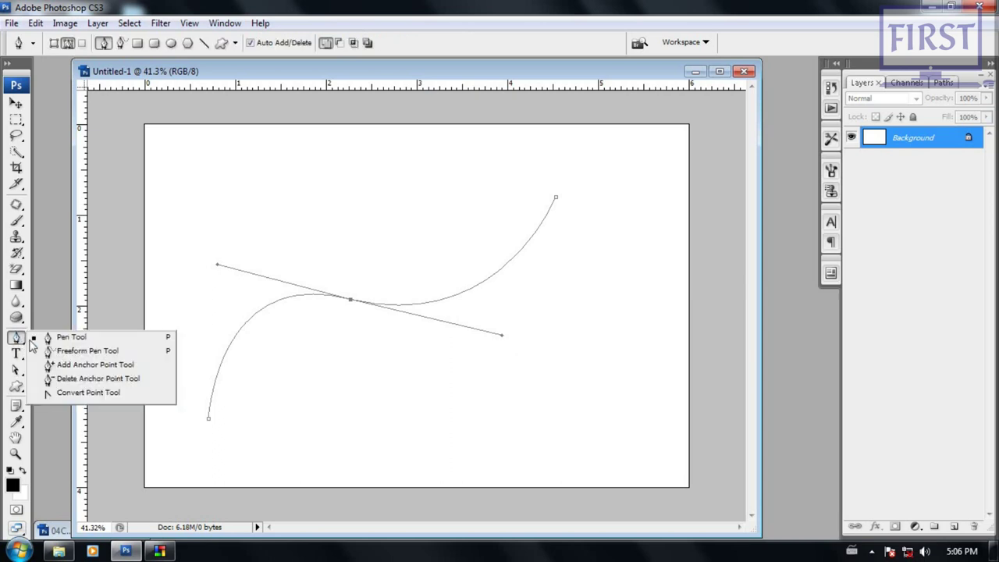
pyautogui.click(79, 342)
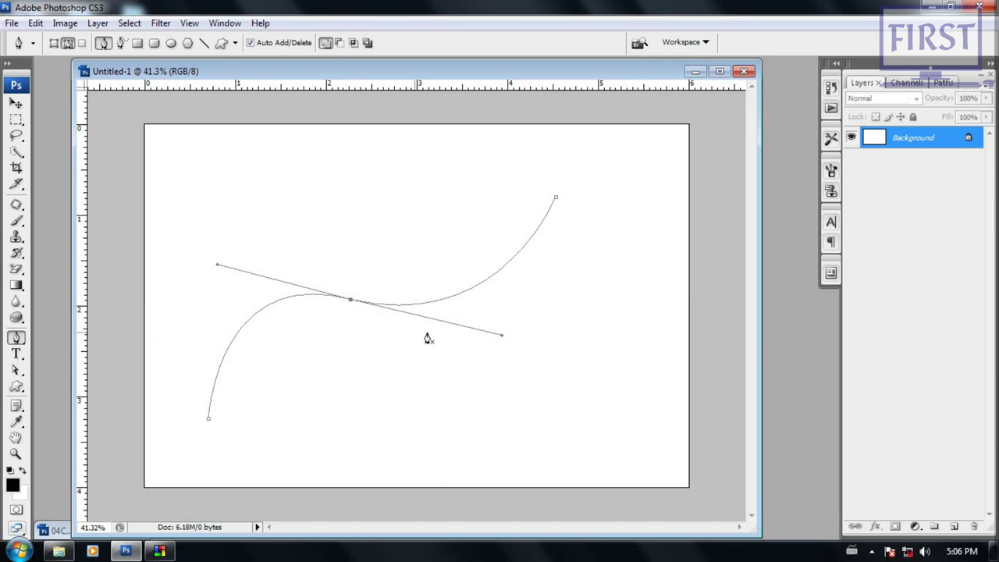
pyautogui.moveTo(504, 337); pyautogui.dragTo(504, 326)
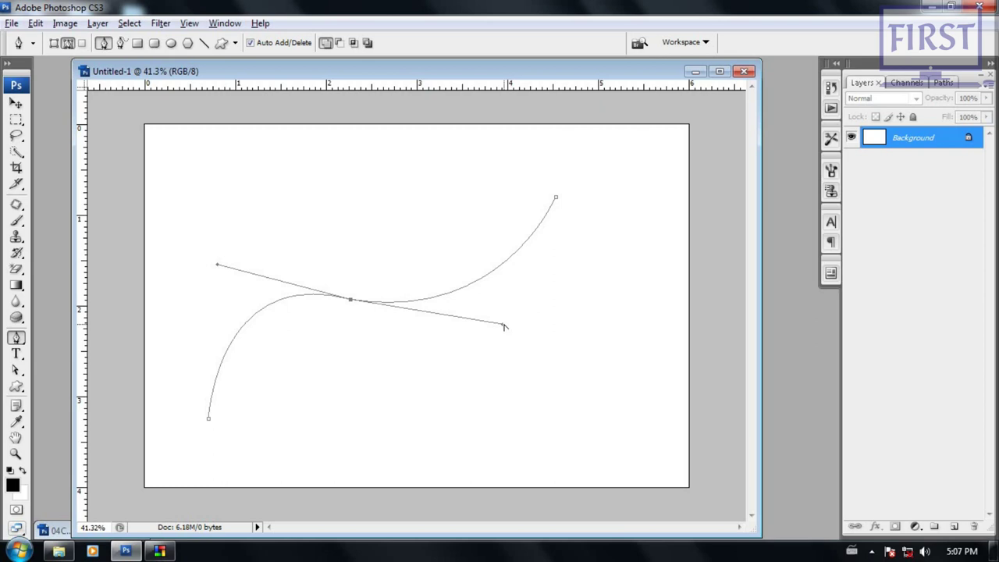
pyautogui.click(556, 198)
pyautogui.moveTo(557, 198); pyautogui.dragTo(558, 233)
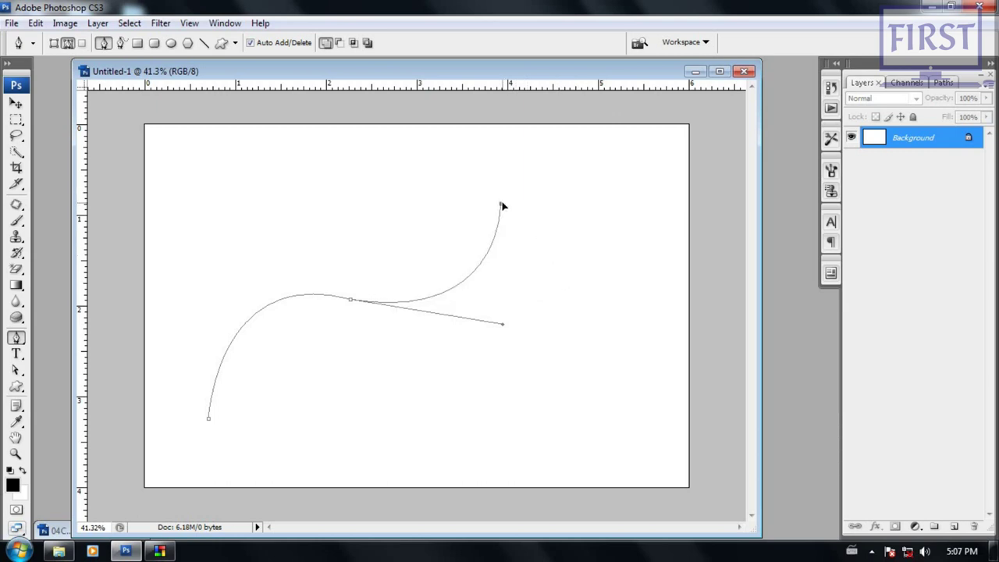
pyautogui.moveTo(543, 221); pyautogui.dragTo(515, 224)
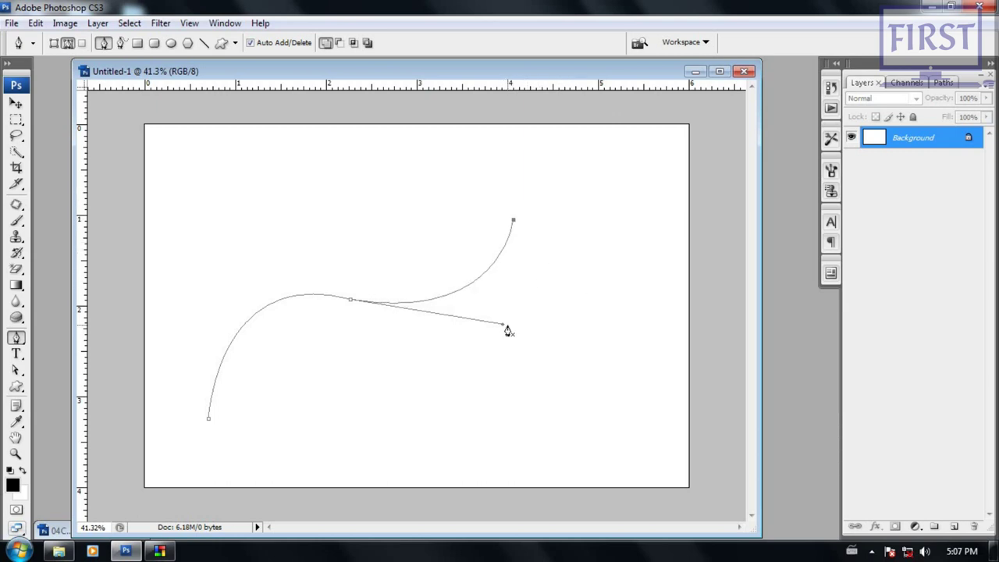
# Step: Flatten the right curve, pull the upper end further left, and shift the middle anchor up-left
pyautogui.moveTo(504, 326); pyautogui.dragTo(489, 344)
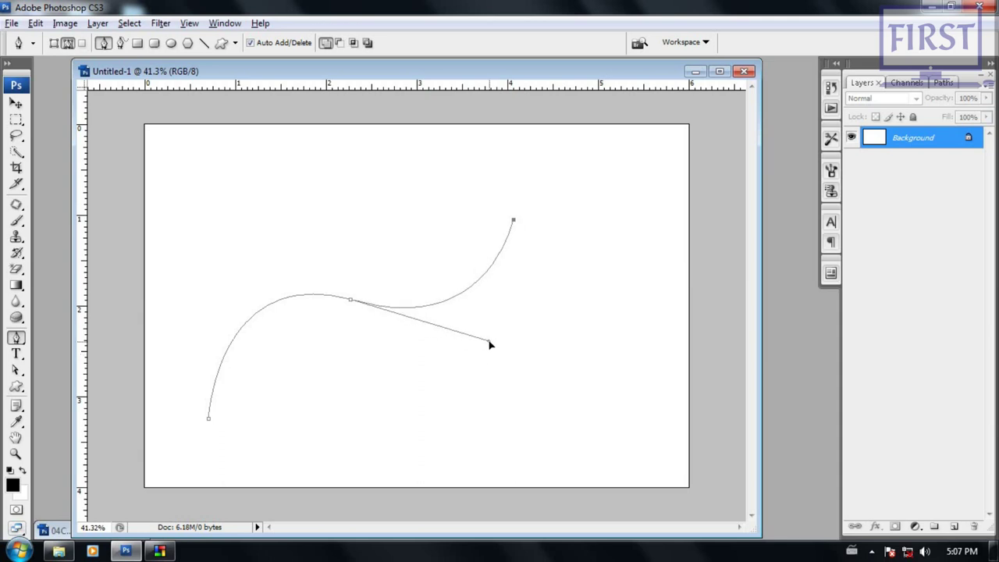
pyautogui.moveTo(489, 344)
pyautogui.mouseDown()
pyautogui.moveTo(387, 339)
pyautogui.moveTo(485, 334)
pyautogui.mouseUp()
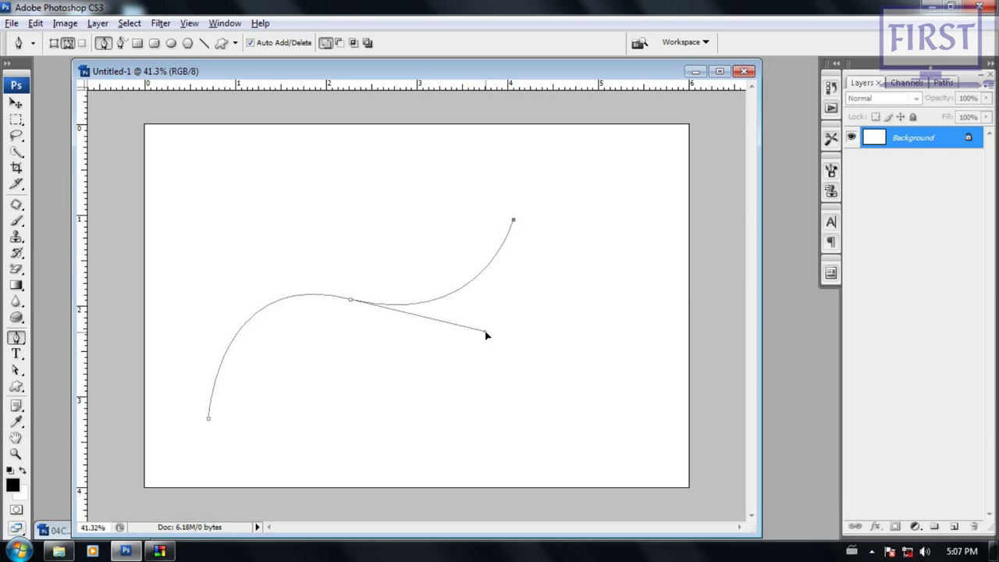
pyautogui.moveTo(486, 333); pyautogui.dragTo(474, 327)
pyautogui.moveTo(512, 222)
pyautogui.mouseDown()
pyautogui.moveTo(348, 241)
pyautogui.moveTo(490, 219)
pyautogui.mouseUp()
pyautogui.moveTo(349, 304)
pyautogui.mouseDown()
pyautogui.moveTo(334, 290)
pyautogui.moveTo(360, 316)
pyautogui.mouseUp()
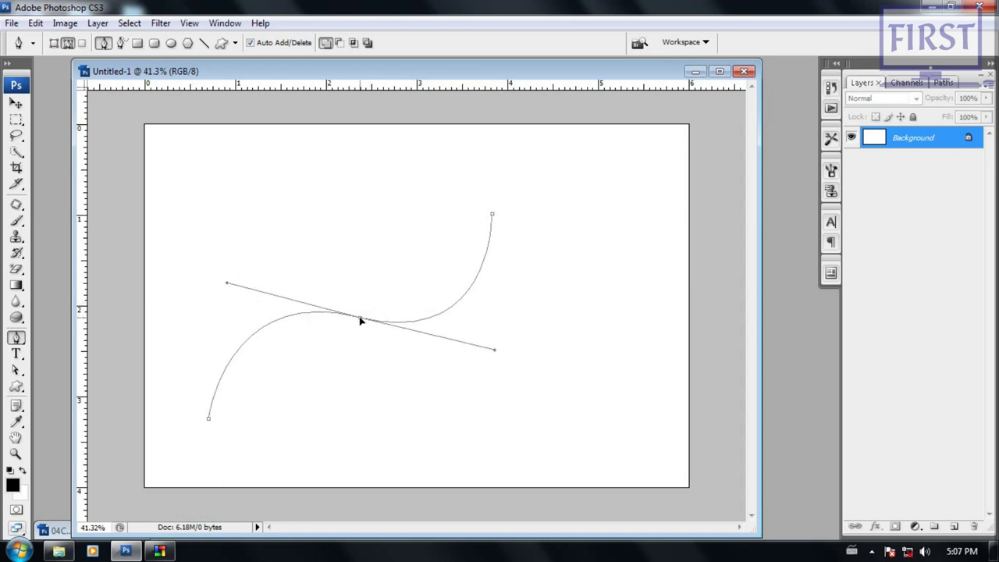
pyautogui.moveTo(360, 316)
pyautogui.mouseDown()
pyautogui.moveTo(354, 310)
pyautogui.moveTo(362, 318)
pyautogui.mouseUp()
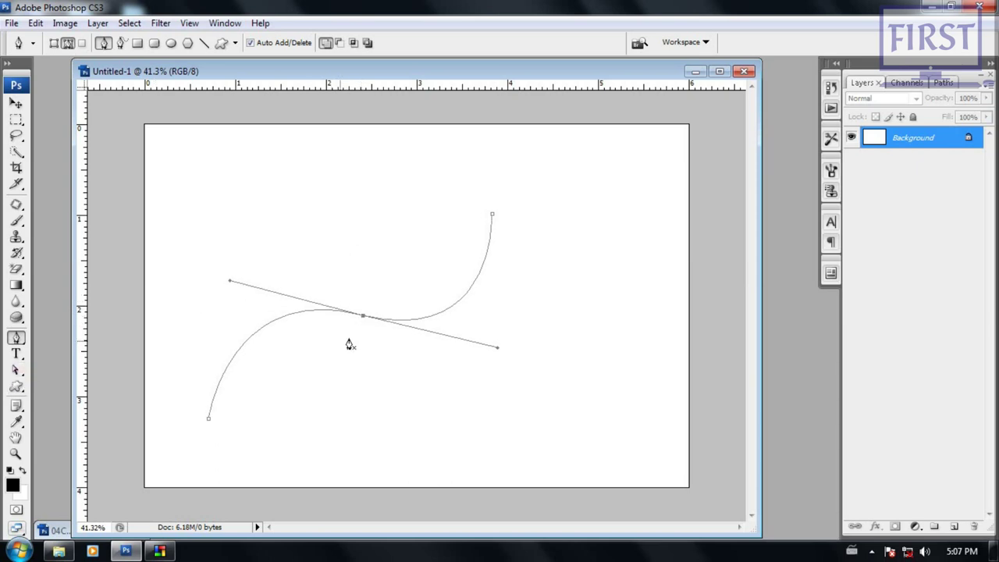
pyautogui.moveTo(367, 321); pyautogui.dragTo(345, 310)
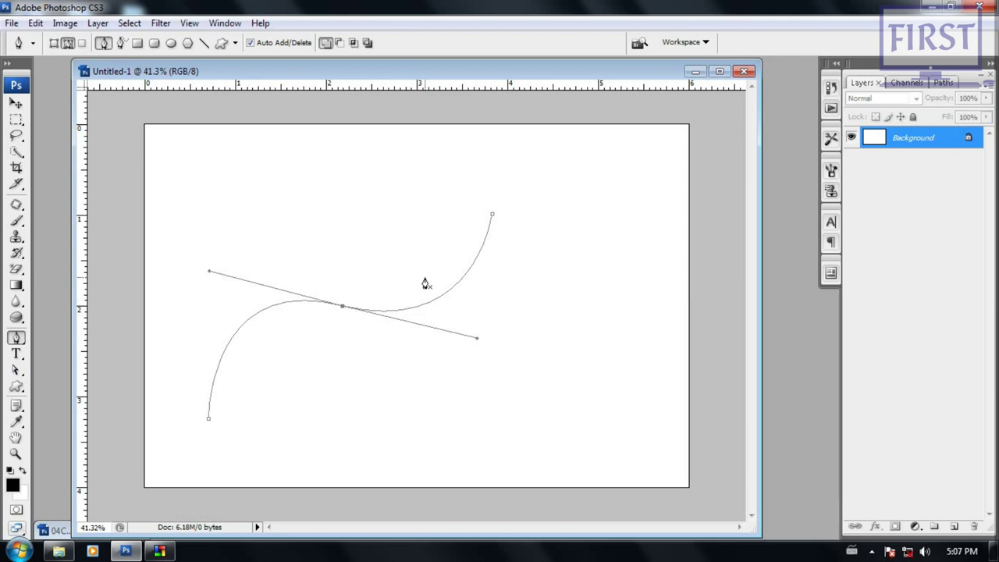
pyautogui.click(15, 221)
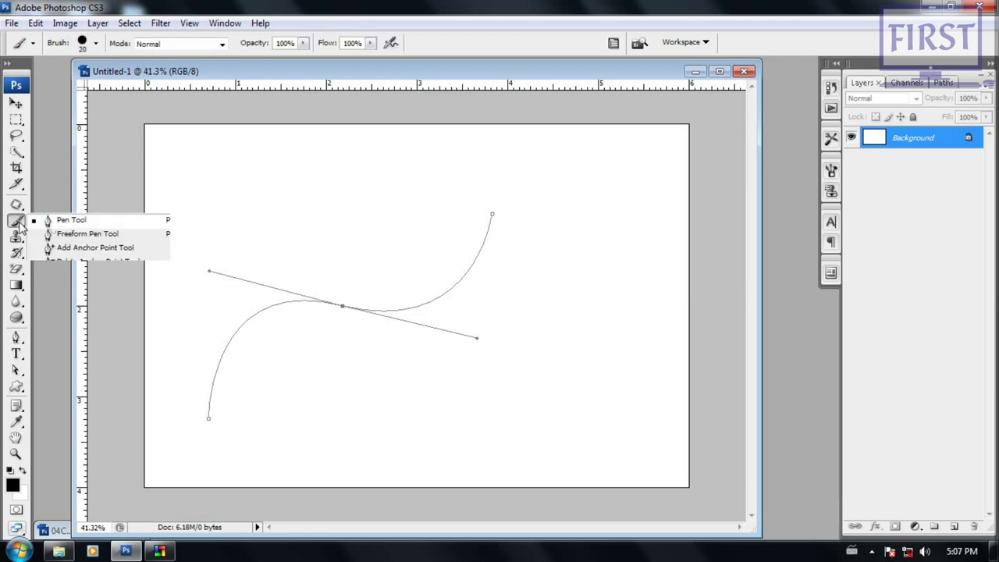
# Step: Choose the Brush tool with Hard Round 19, enlarged to 125 px
pyautogui.click(54, 217)
pyautogui.click(95, 44)
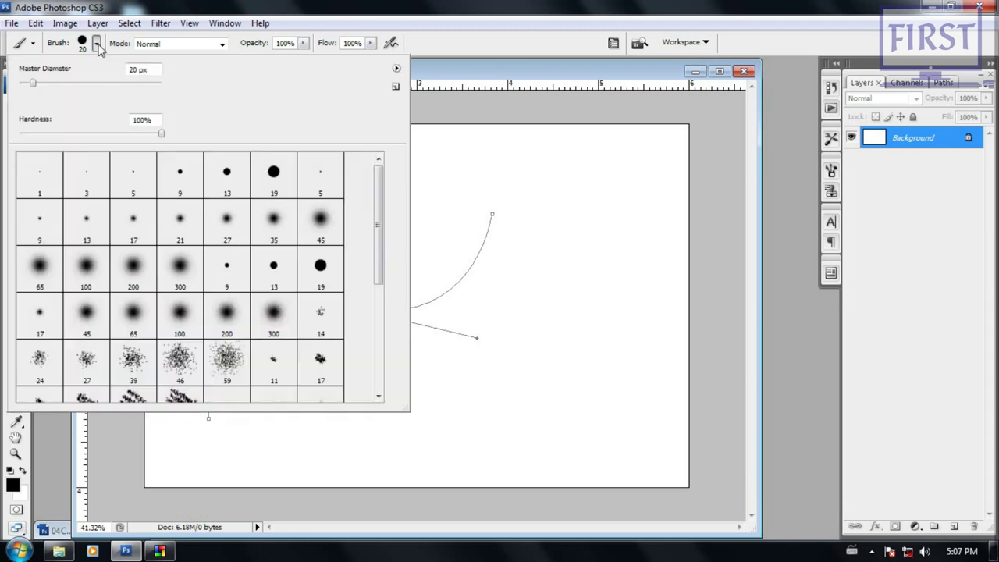
pyautogui.doubleClick(275, 181)
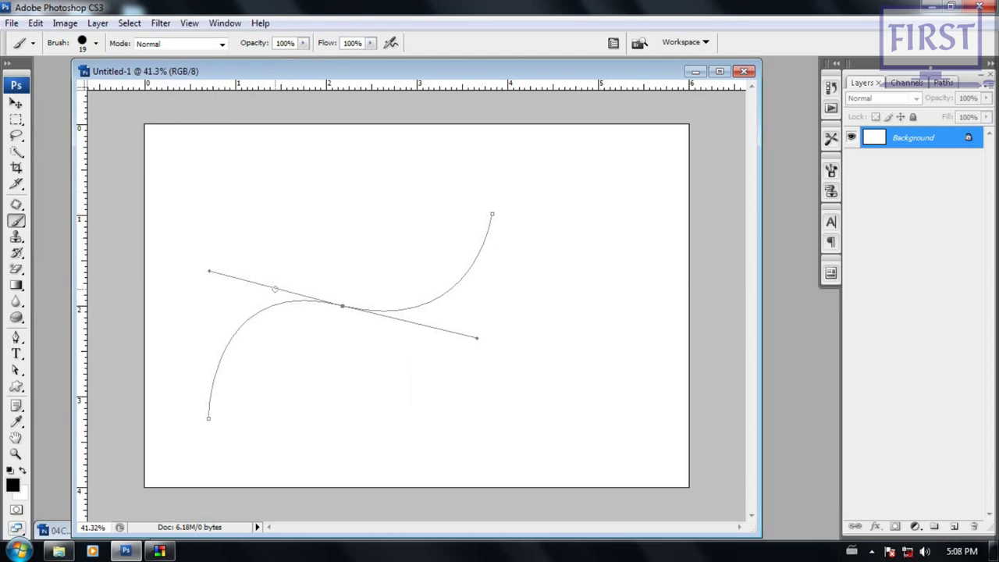
pyautogui.press(']')
pyautogui.press(']')
pyautogui.press(']')
# Step: Set the foreground colour to bright blue #0024ff
pyautogui.click(12, 485)
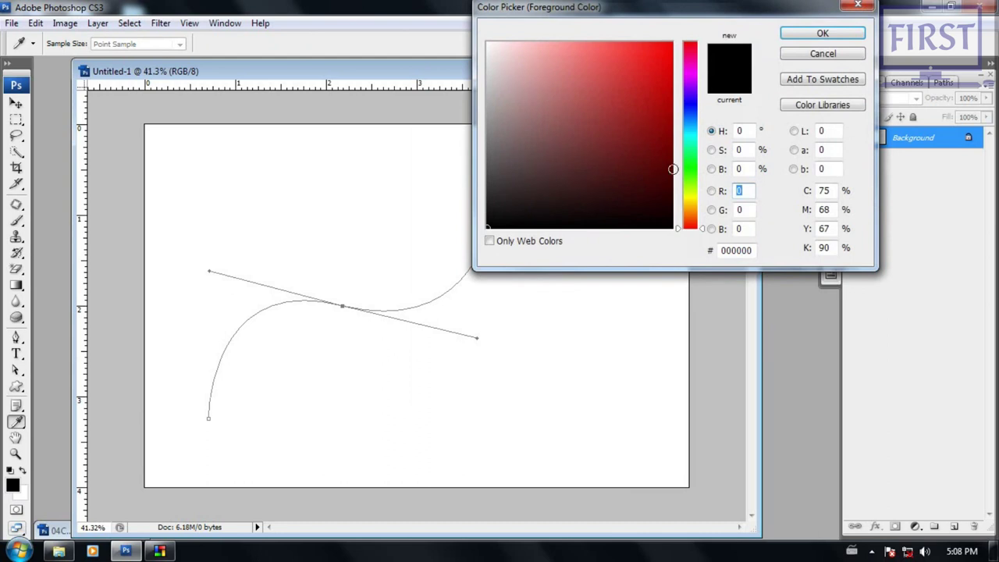
pyautogui.moveTo(684, 171); pyautogui.dragTo(694, 110)
pyautogui.moveTo(618, 88); pyautogui.dragTo(673, 42)
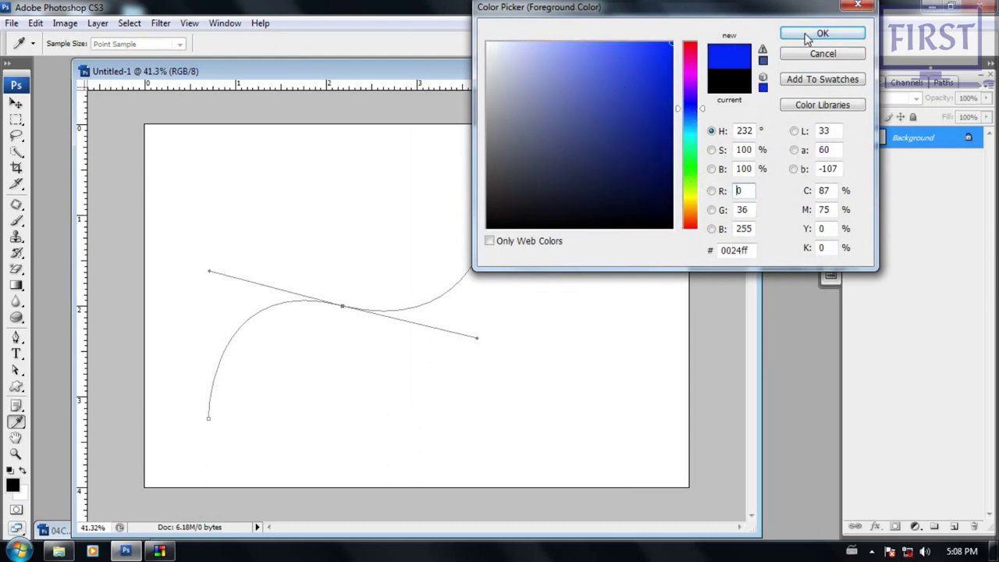
pyautogui.click(822, 33)
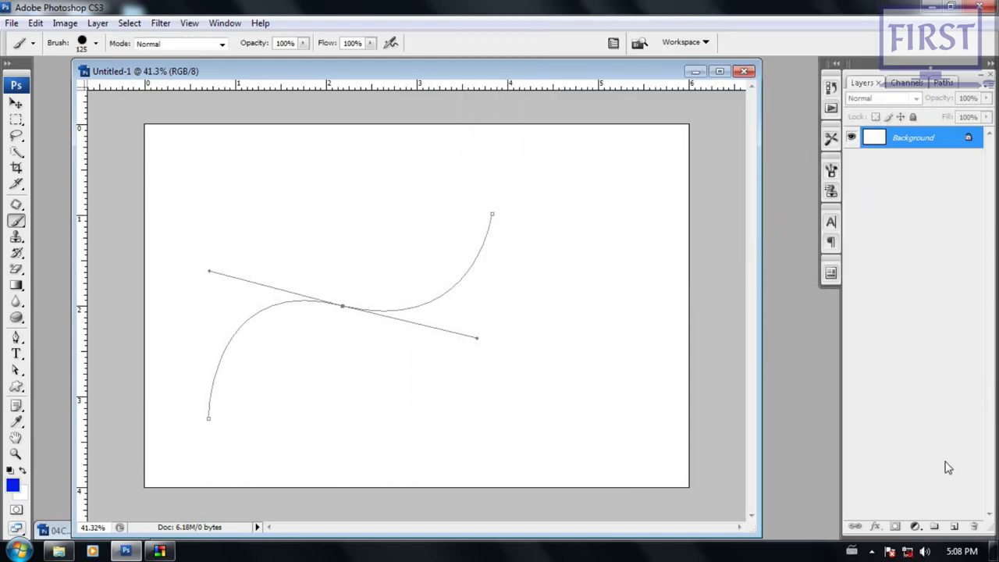
# Step: Add a new layer and stroke the Work Path with the blue brush
pyautogui.click(953, 527)
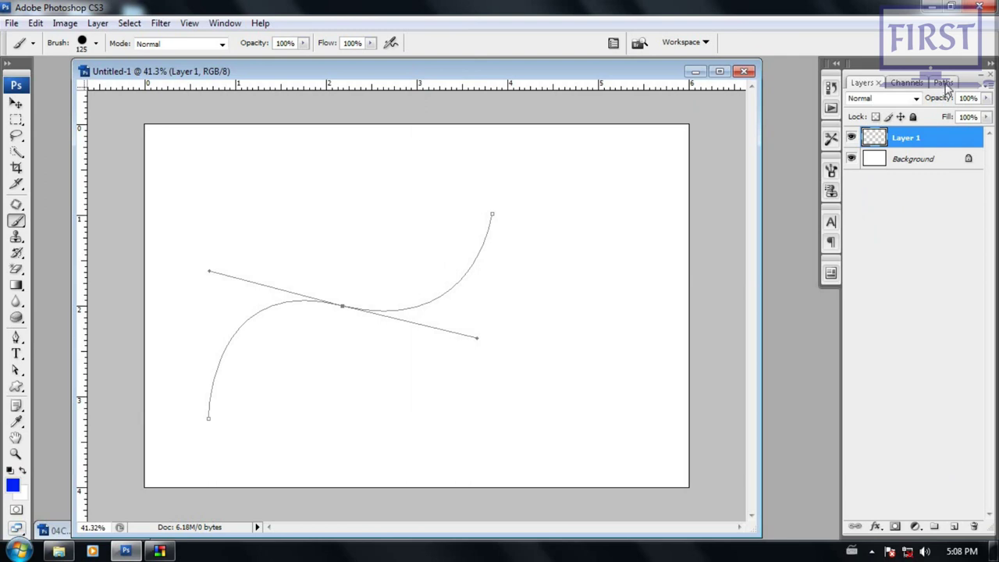
pyautogui.click(944, 82)
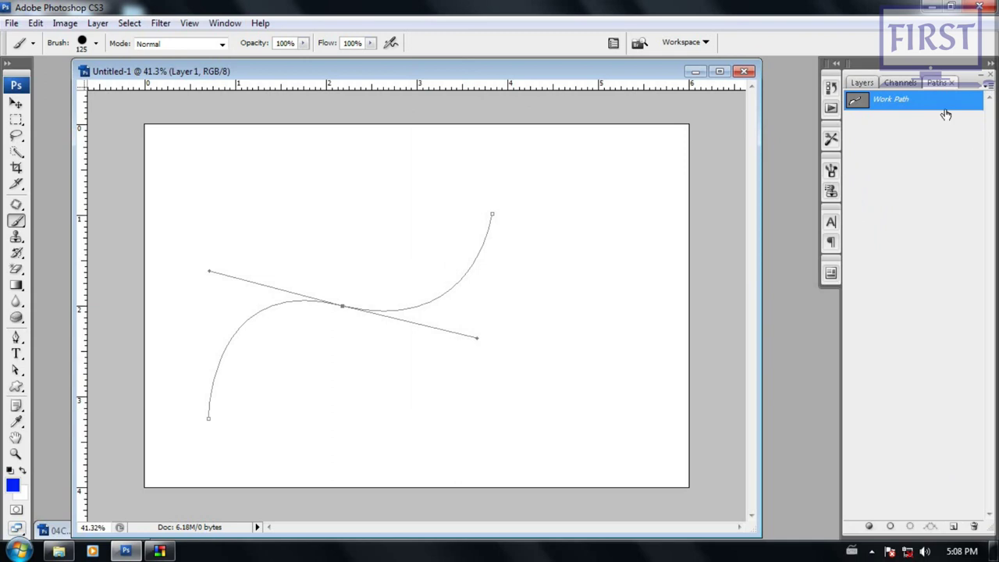
pyautogui.click(988, 86)
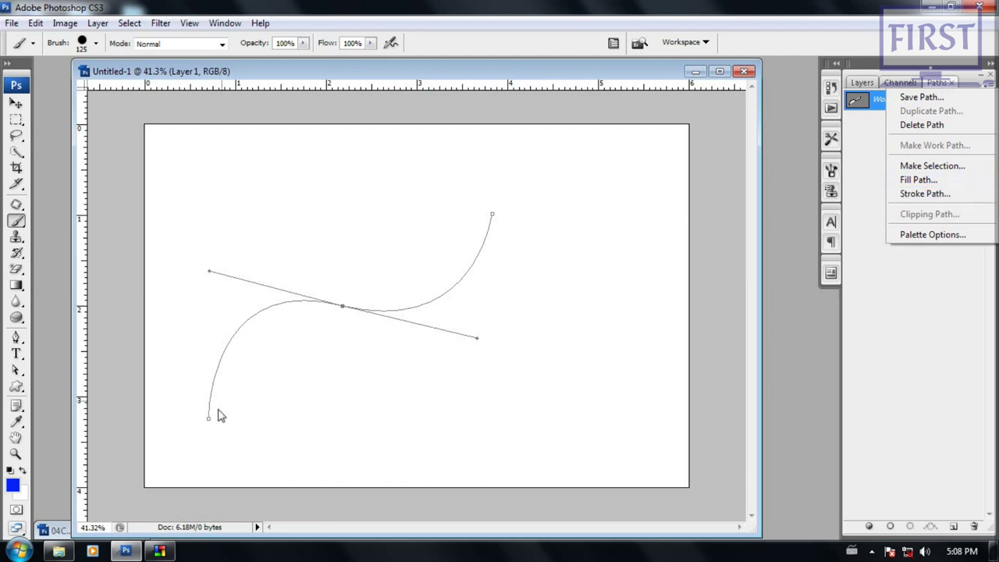
pyautogui.click(924, 194)
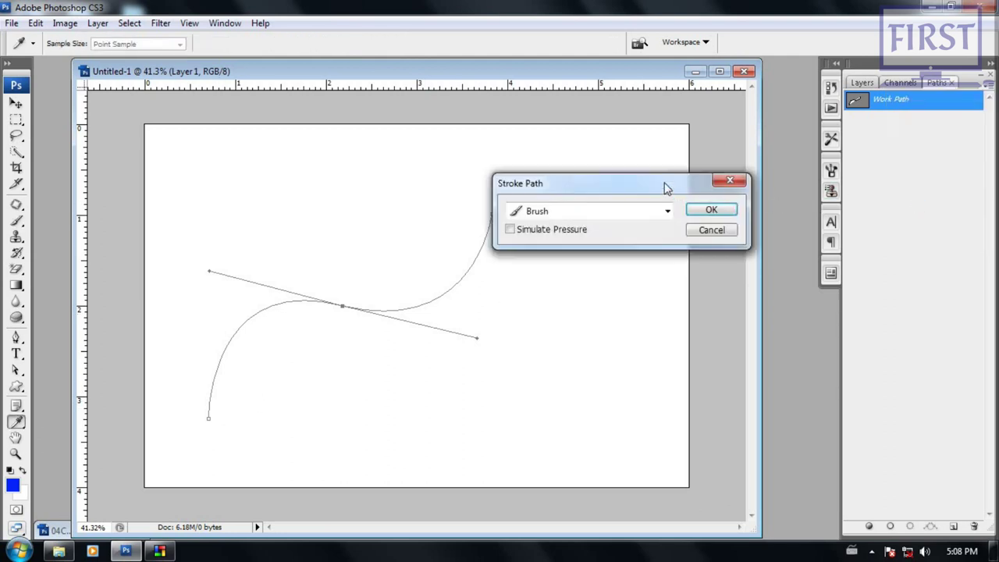
pyautogui.click(661, 174)
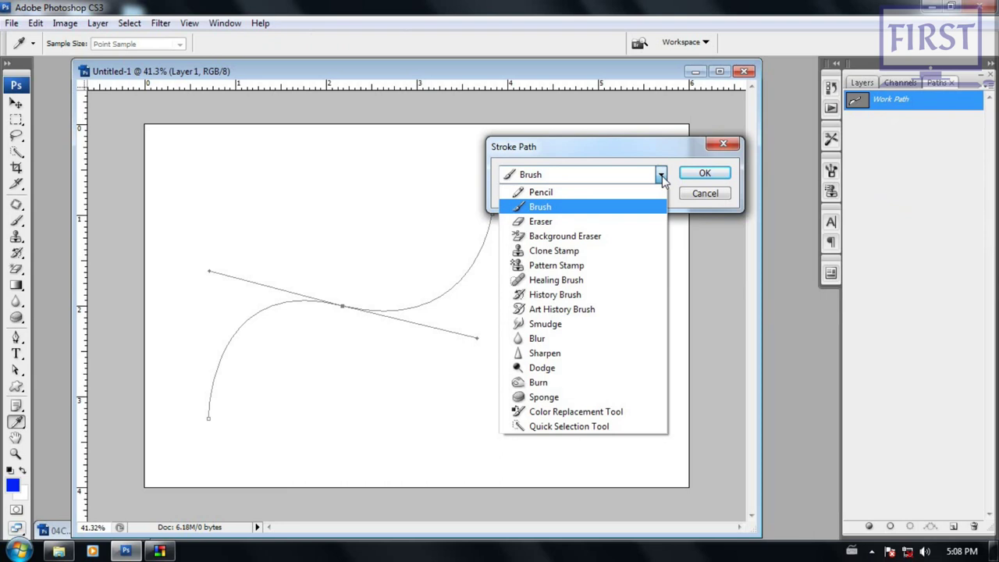
pyautogui.click(661, 174)
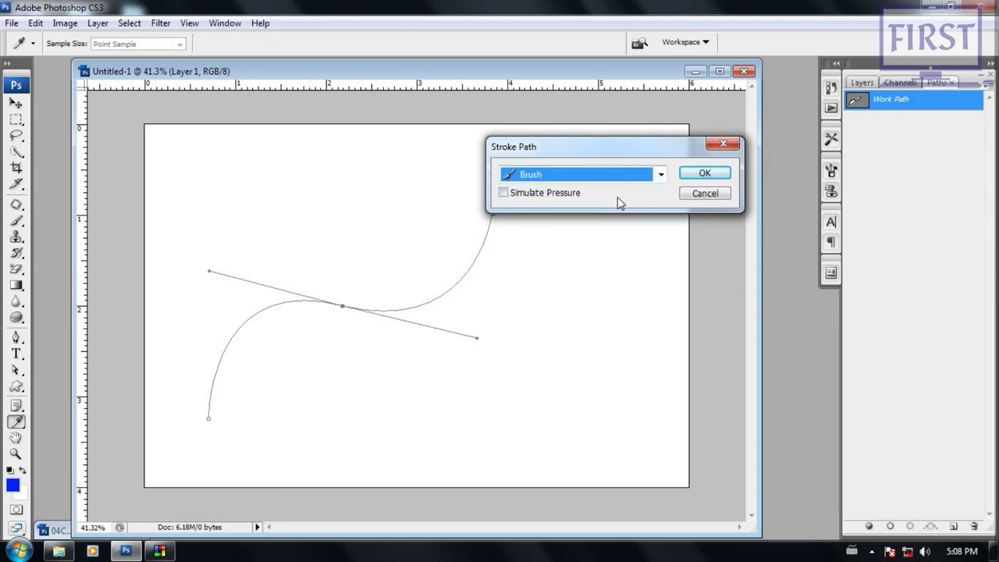
pyautogui.click(693, 178)
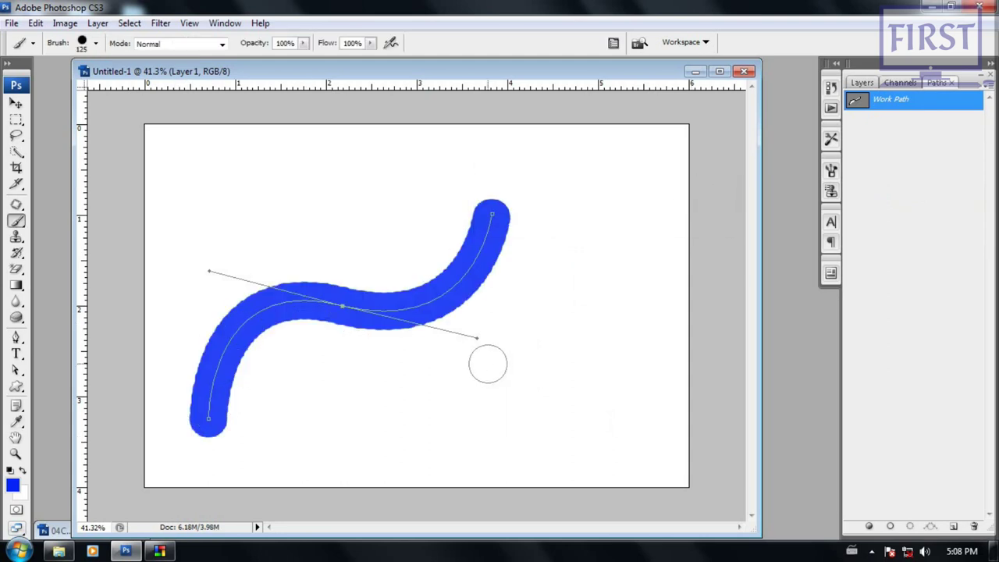
# Step: Undo the blue brush stroke, leaving the S-curve unstroked
pyautogui.scroll(1, 366, 358)
pyautogui.scroll(1, 366, 358)
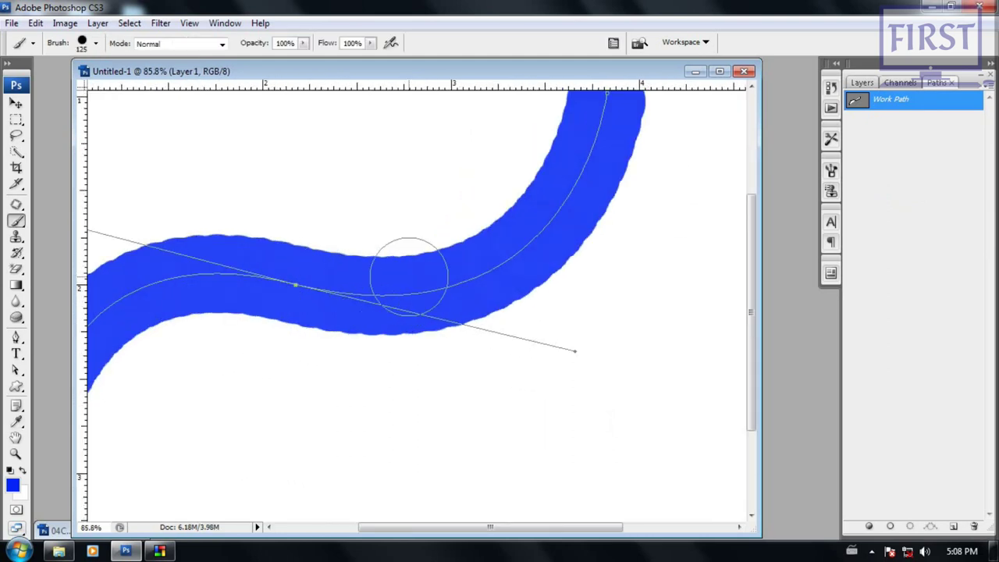
pyautogui.scroll(-2, 396, 363)
pyautogui.hotkey('ctrl', 'z')
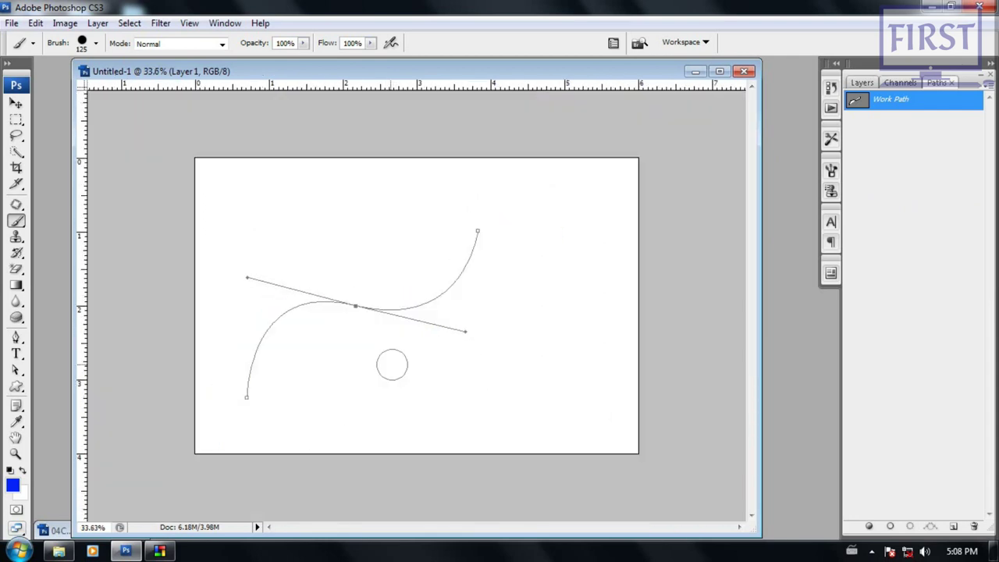
# Step: Set the brush tip spacing to 1% in the Brushes panel
pyautogui.click(225, 23)
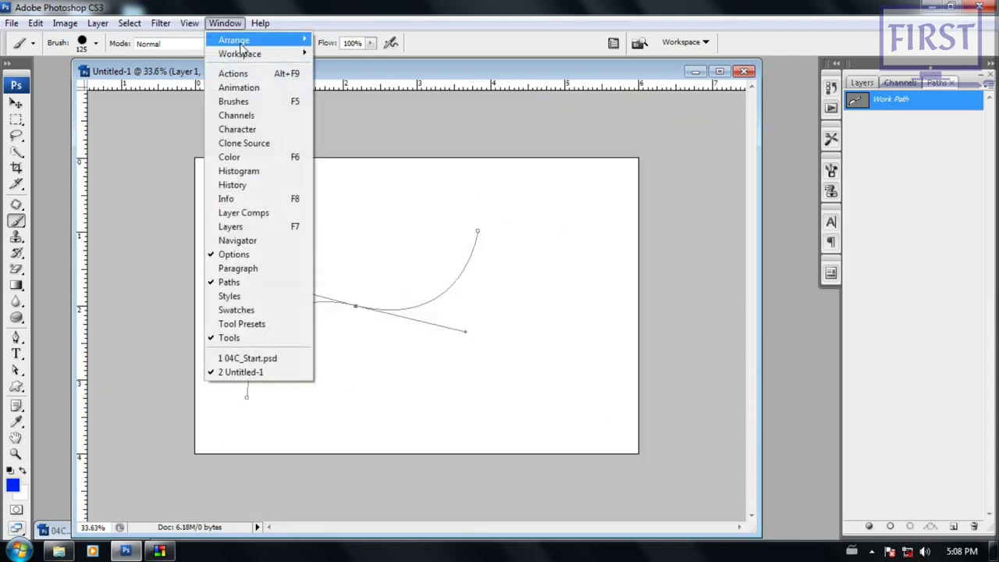
pyautogui.click(277, 102)
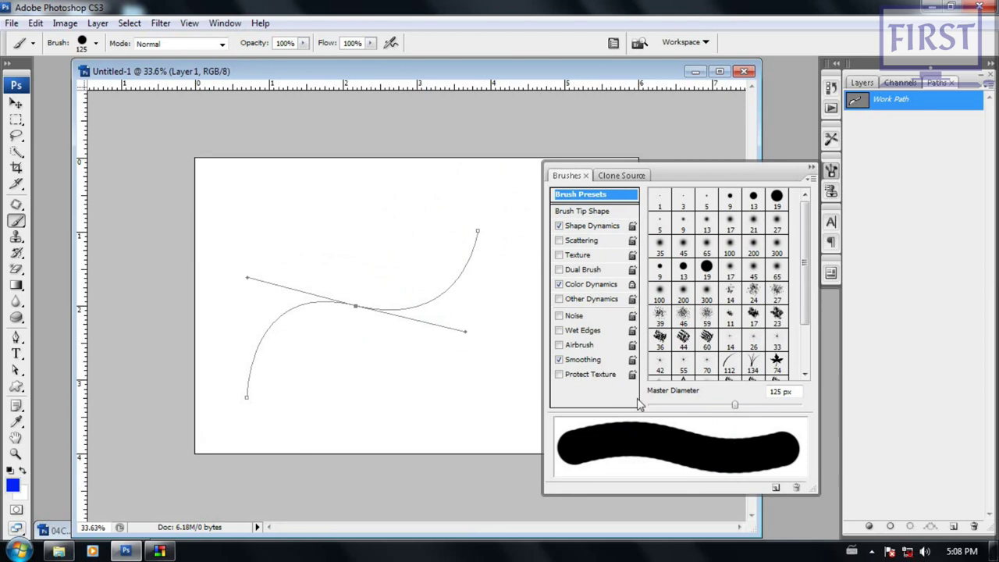
pyautogui.click(593, 212)
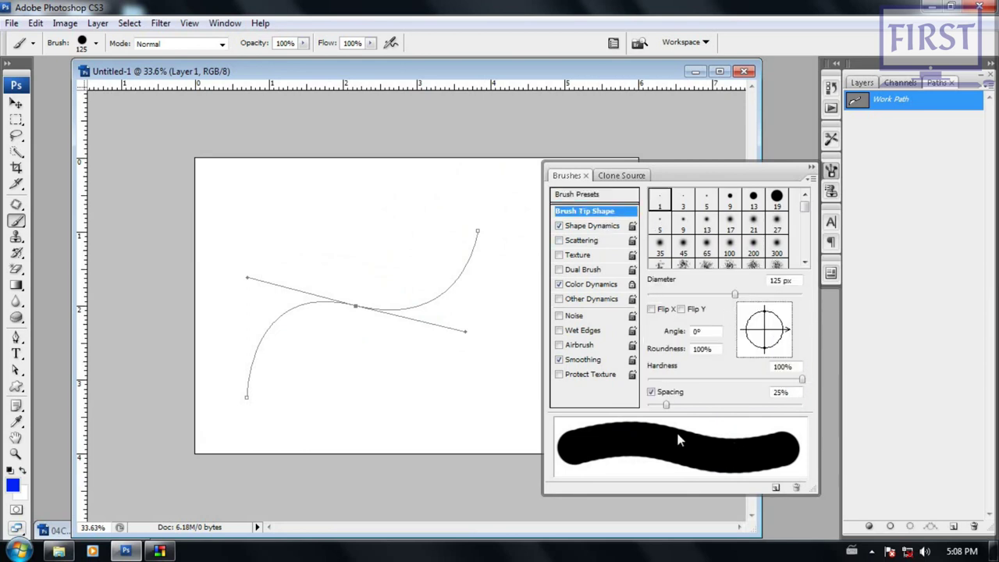
pyautogui.moveTo(666, 405)
pyautogui.mouseDown()
pyautogui.moveTo(784, 406)
pyautogui.moveTo(608, 402)
pyautogui.mouseUp()
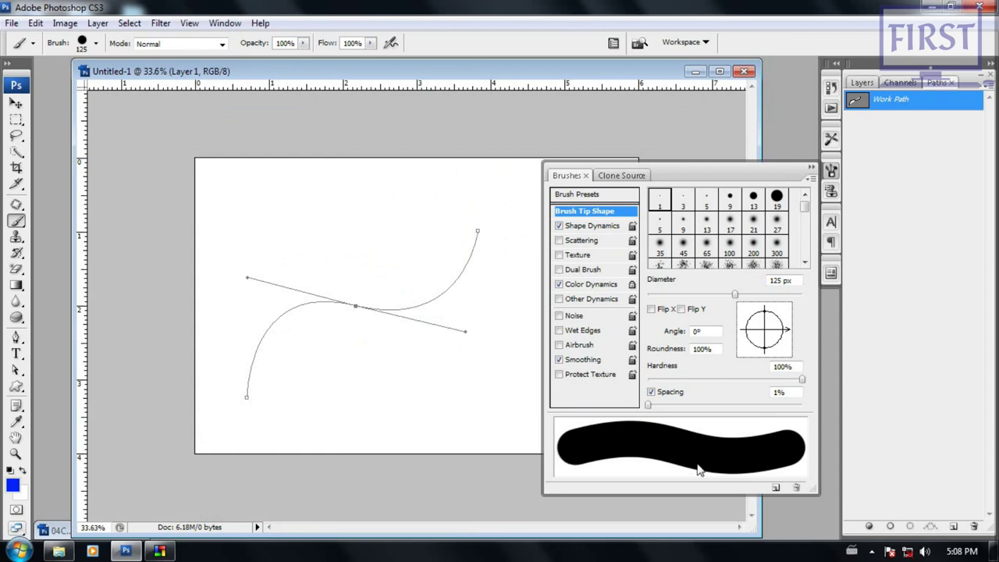
pyautogui.click(811, 167)
# Step: Stroke the S-curve with the smoother 1%-spacing brush, then undo it
pyautogui.click(988, 84)
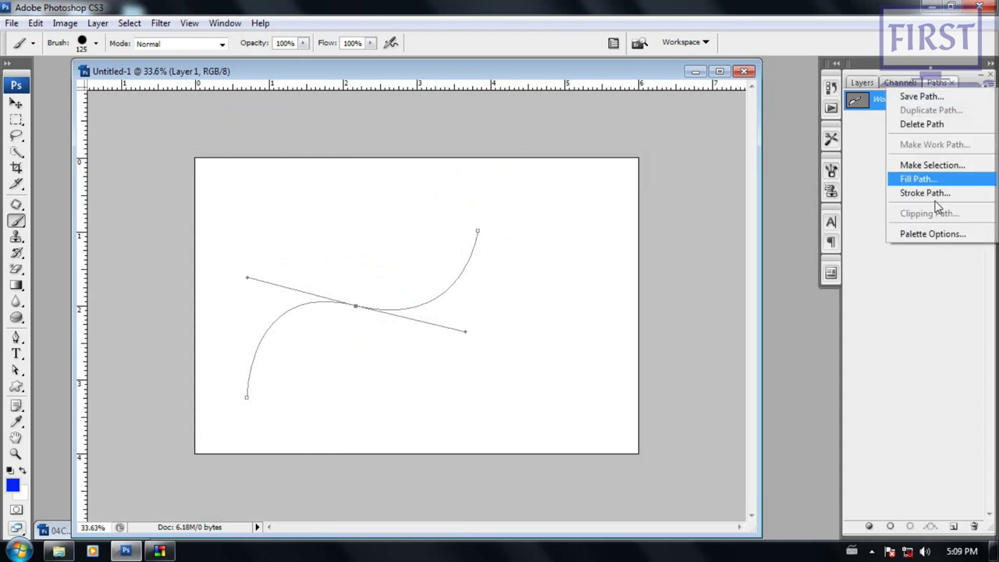
pyautogui.click(922, 192)
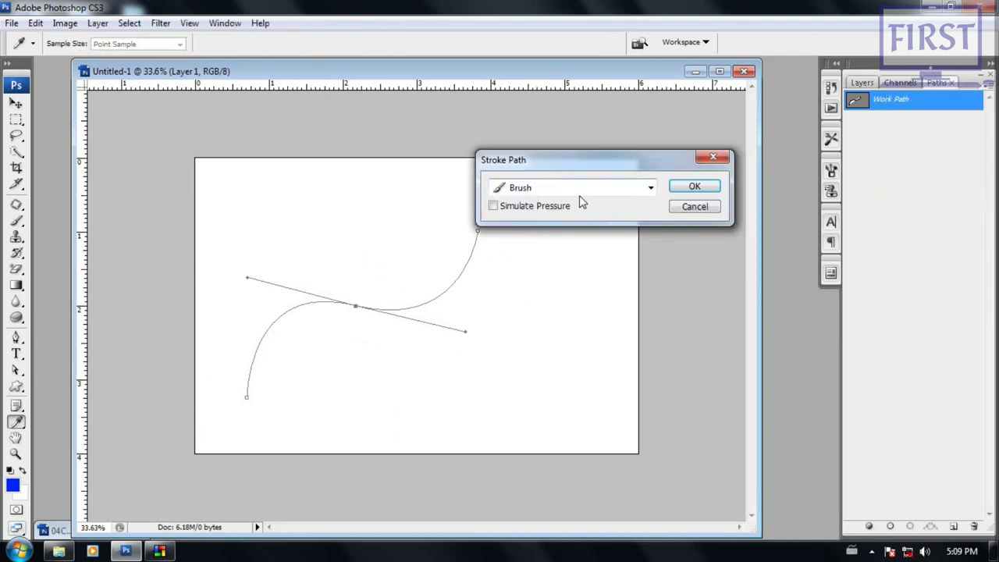
pyautogui.click(694, 187)
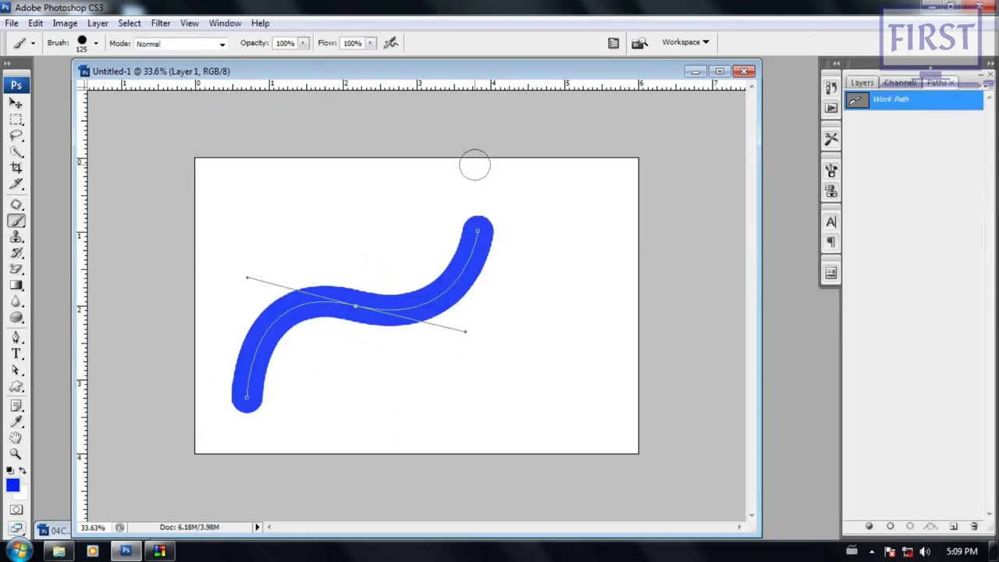
pyautogui.hotkey('ctrl', 'z')
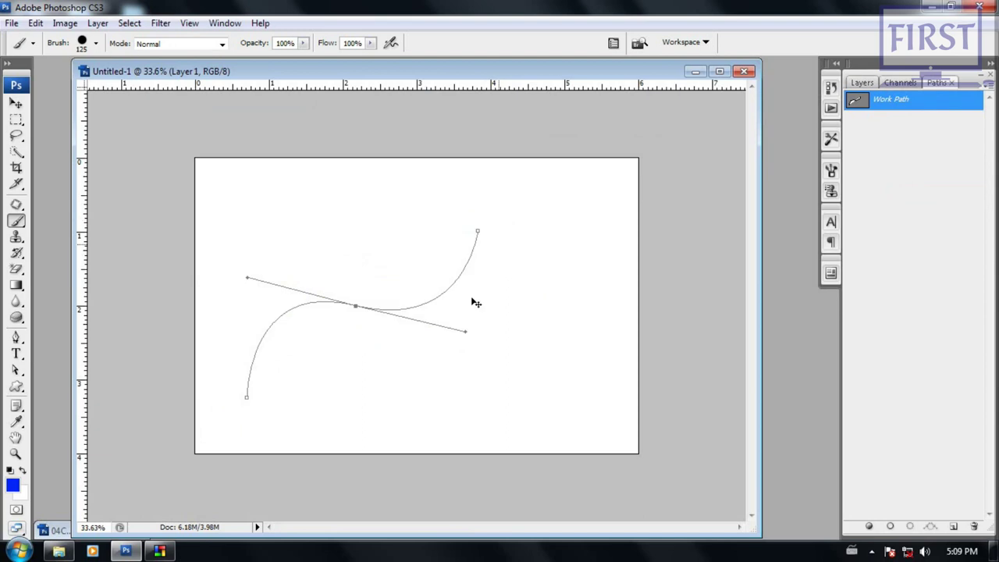
# Step: Stroke the path with a smaller brush, then undo it
pyautogui.press('[')
pyautogui.press('[')
pyautogui.press('[')
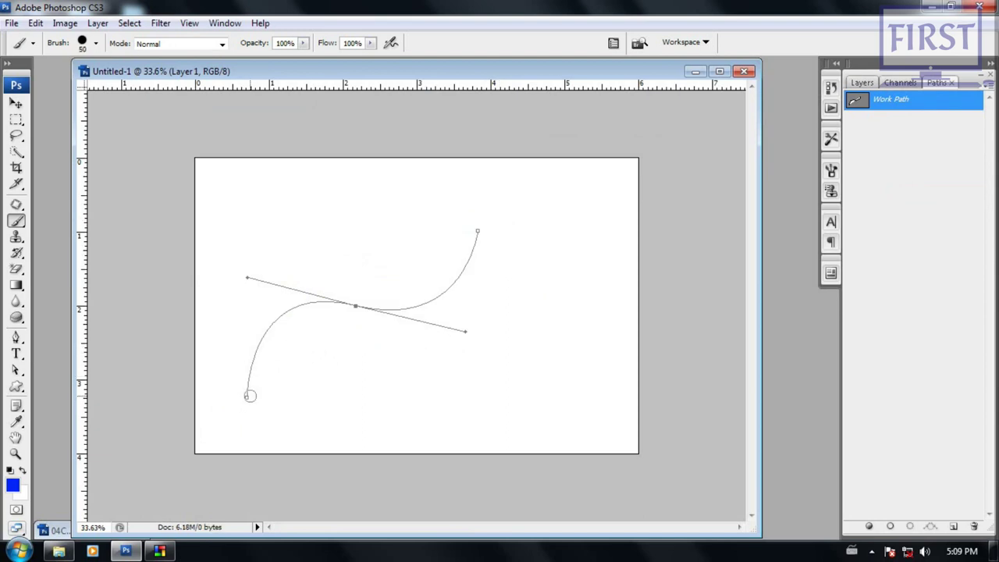
pyautogui.click(989, 84)
pyautogui.click(926, 194)
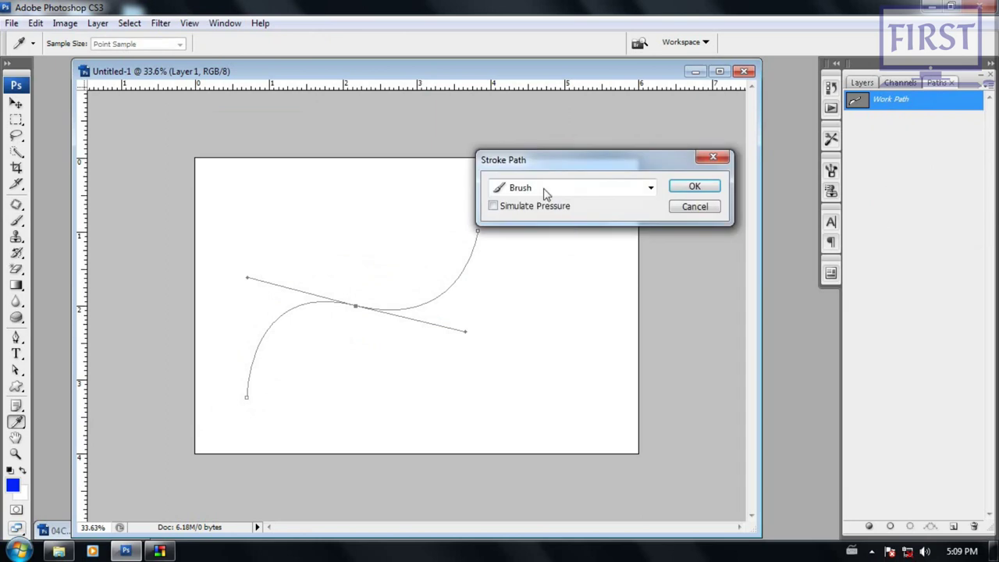
pyautogui.click(694, 187)
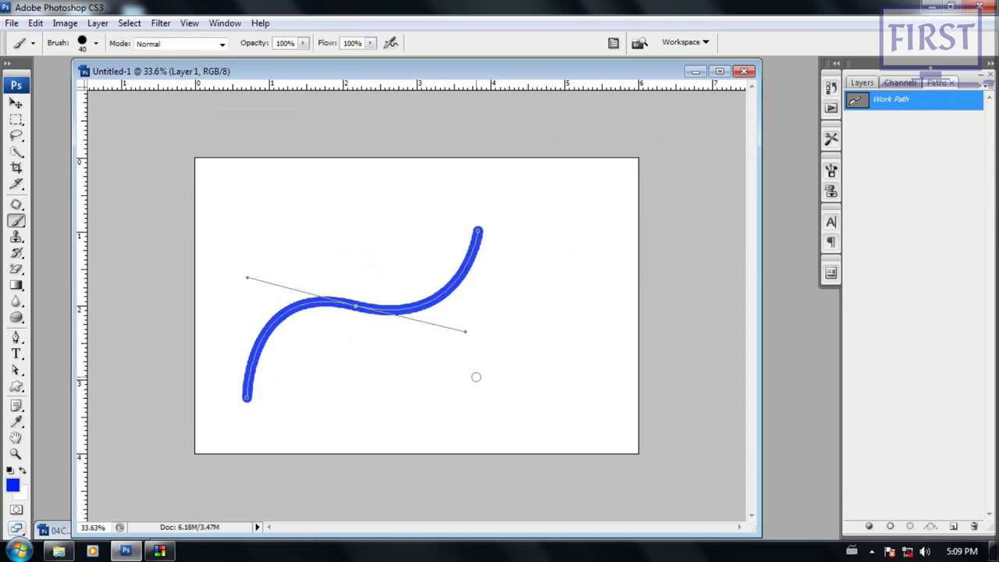
pyautogui.hotkey('ctrl', 'z')
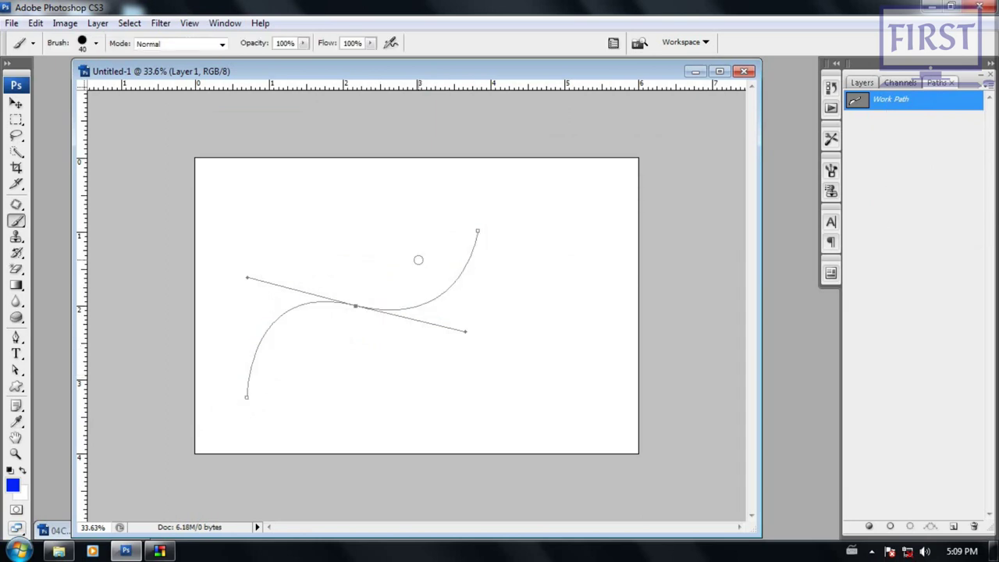
# Step: Stroke the path with a 90 px brush and Simulate Pressure for tapered ends, then undo
pyautogui.press(']')
pyautogui.press(']')
pyautogui.press(']')
pyautogui.click(988, 85)
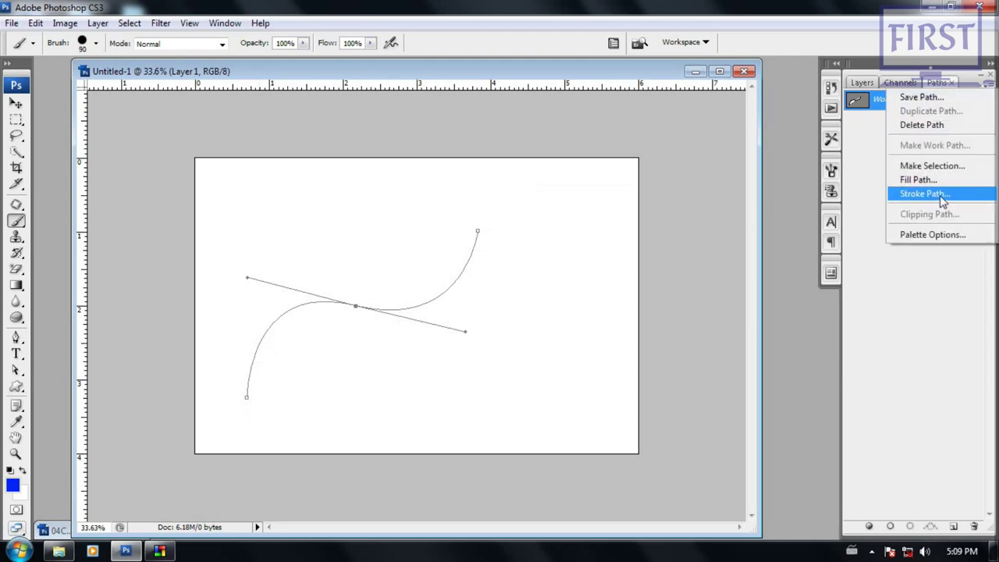
pyautogui.click(942, 202)
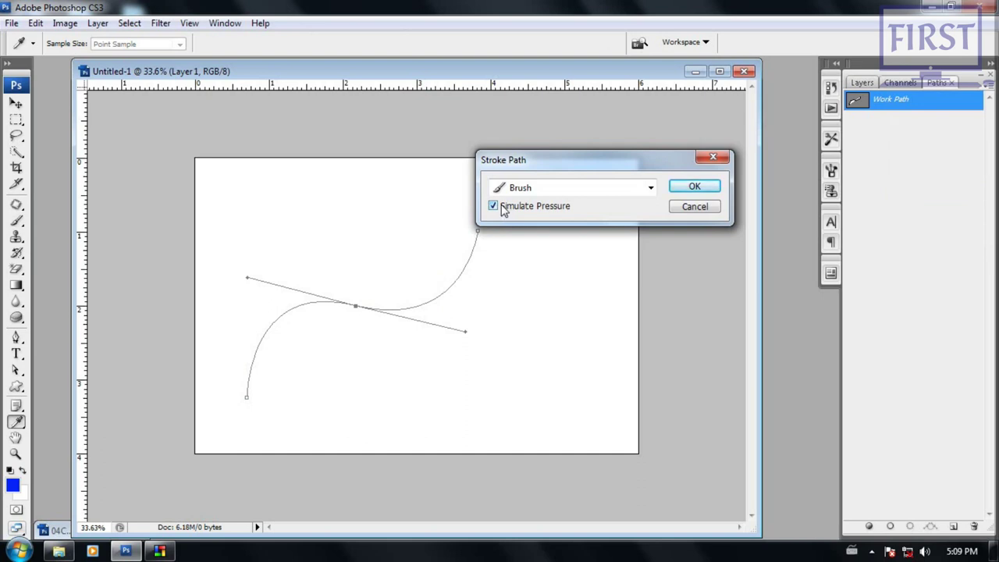
pyautogui.click(697, 190)
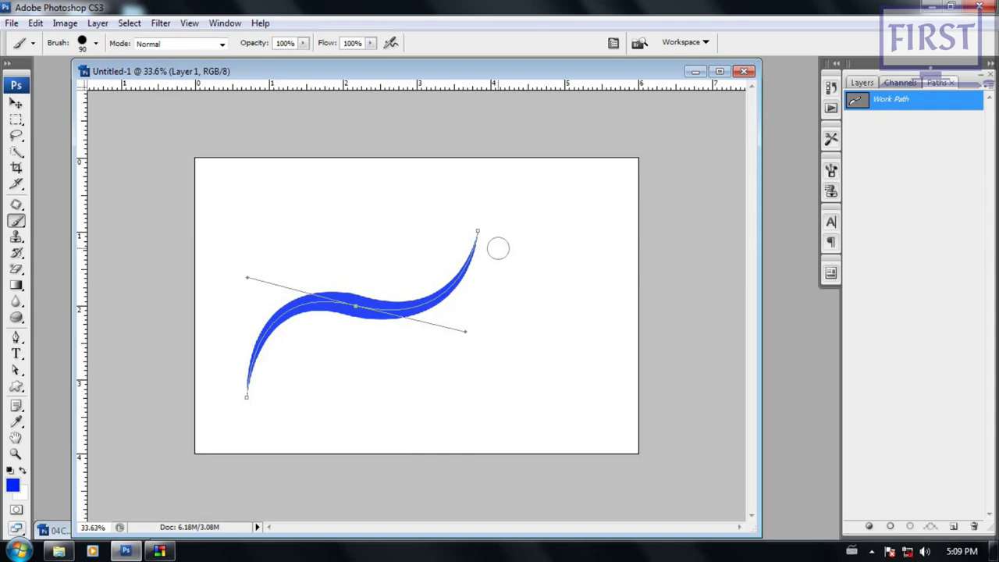
pyautogui.hotkey('ctrl', 'z')
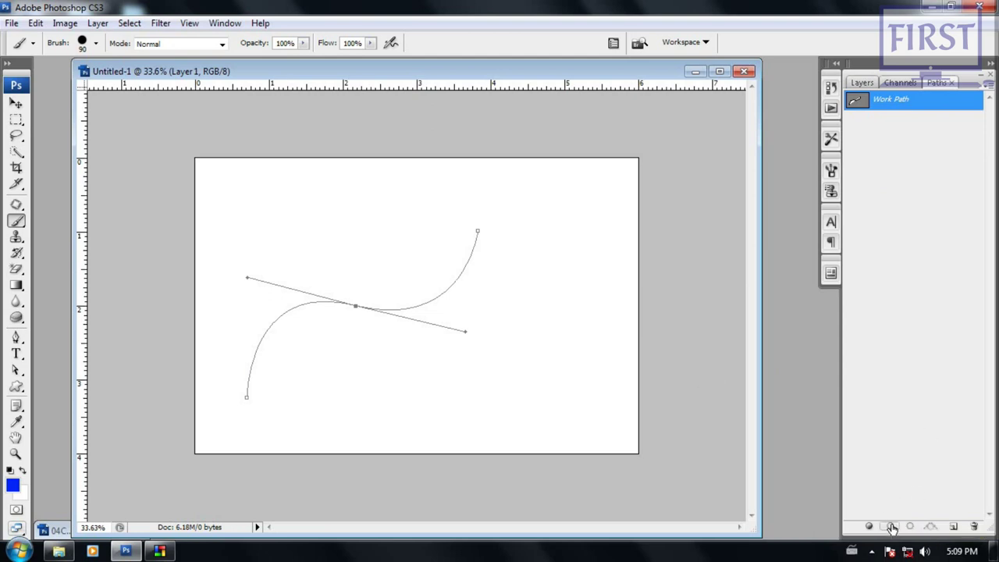
# Step: Stroke the path once more with the current brush and undo it
pyautogui.click(892, 528)
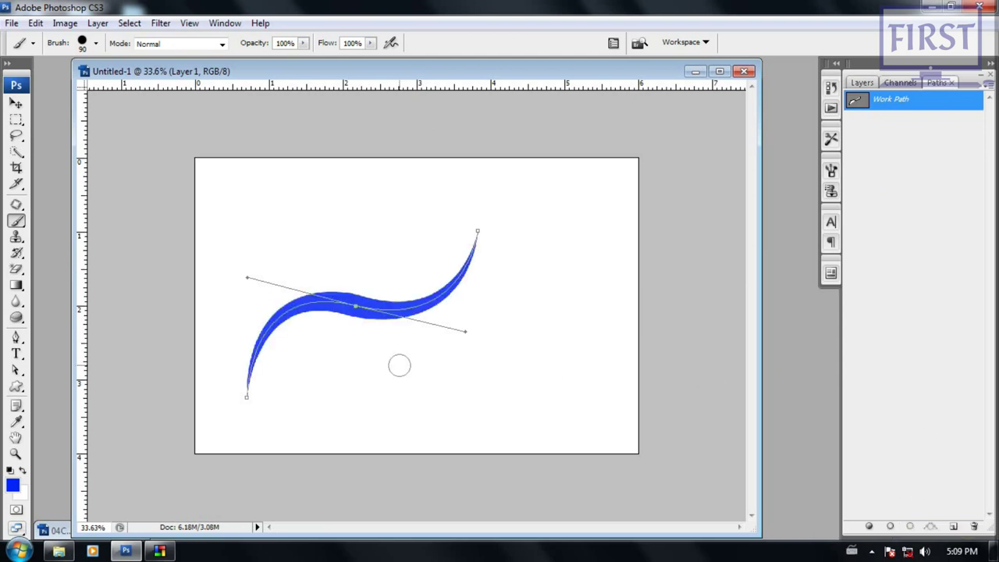
pyautogui.hotkey('ctrl', 'z')
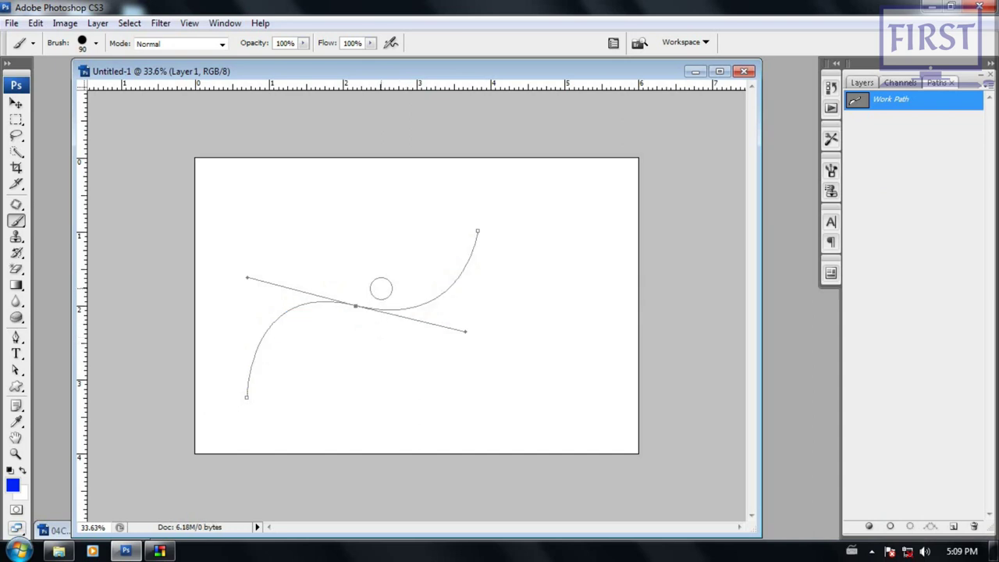
pyautogui.scroll(-1, 381, 289)
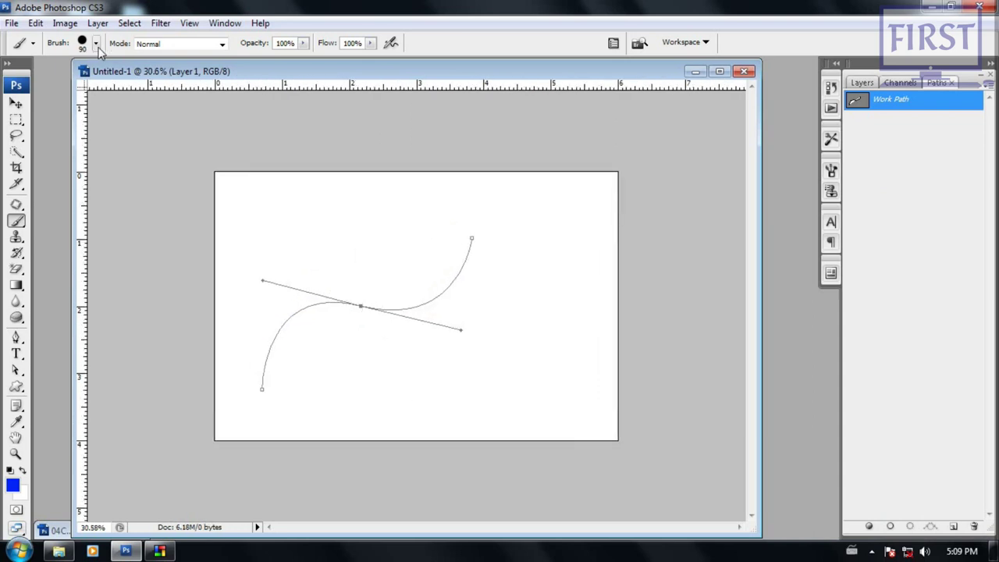
# Step: Stroke the curved path in fuzzy blue with the spiky brush preset sized to 400 px
pyautogui.click(96, 44)
pyautogui.moveTo(378, 262); pyautogui.dragTo(365, 391)
pyautogui.doubleClick(87, 291)
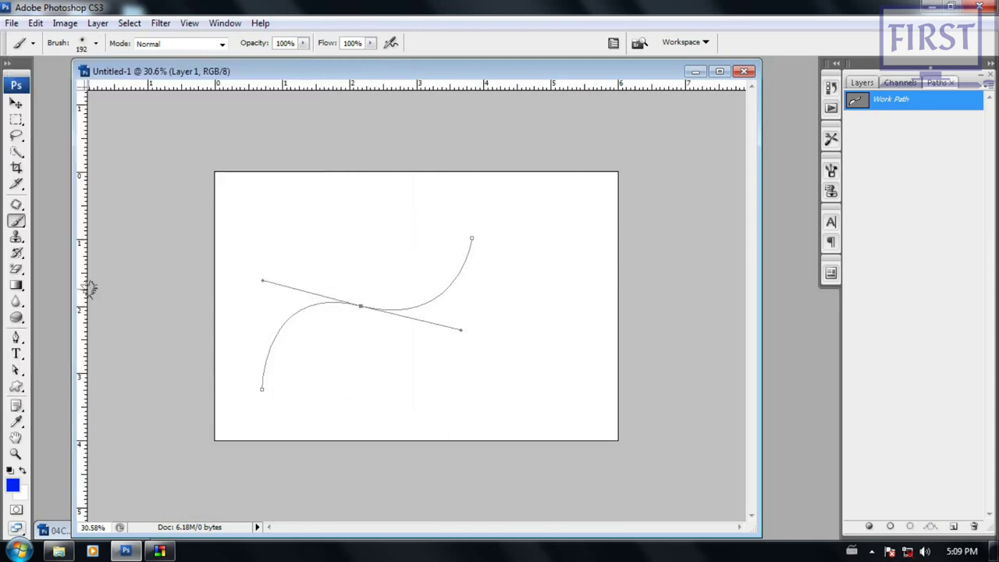
pyautogui.press(']')
pyautogui.press(']')
pyautogui.press(']')
pyautogui.press(']')
pyautogui.press('[')
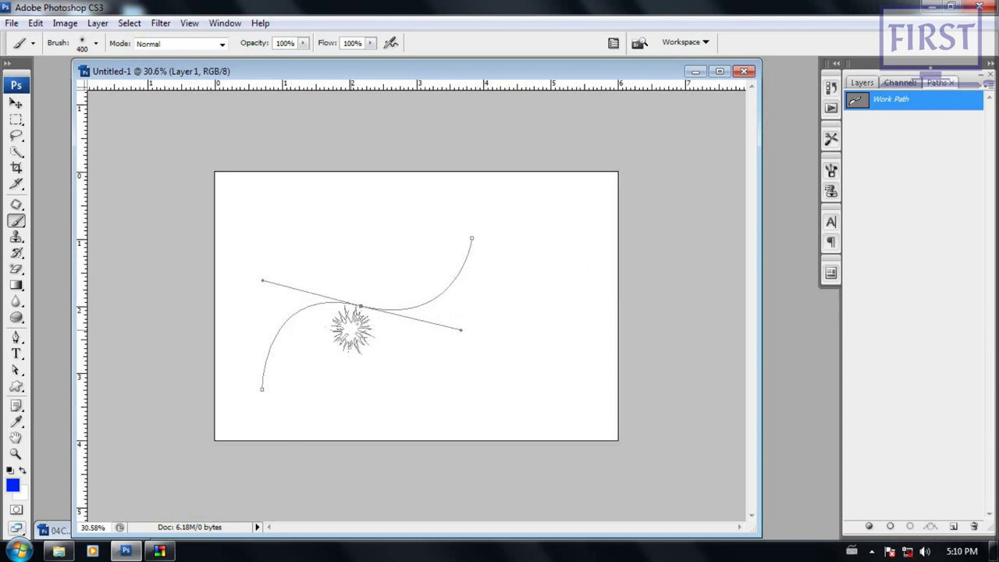
pyautogui.press('Return')
# Step: Undo the blue brush stroke to leave the bare path, and select the Pen Tool
pyautogui.hotkey('ctrl', '0')
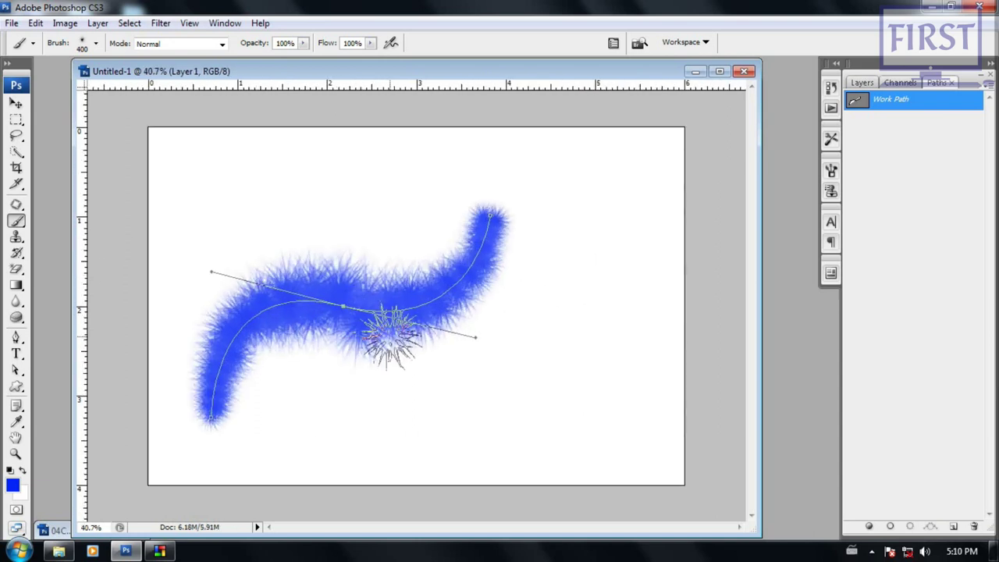
pyautogui.hotkey('ctrl', 'z')
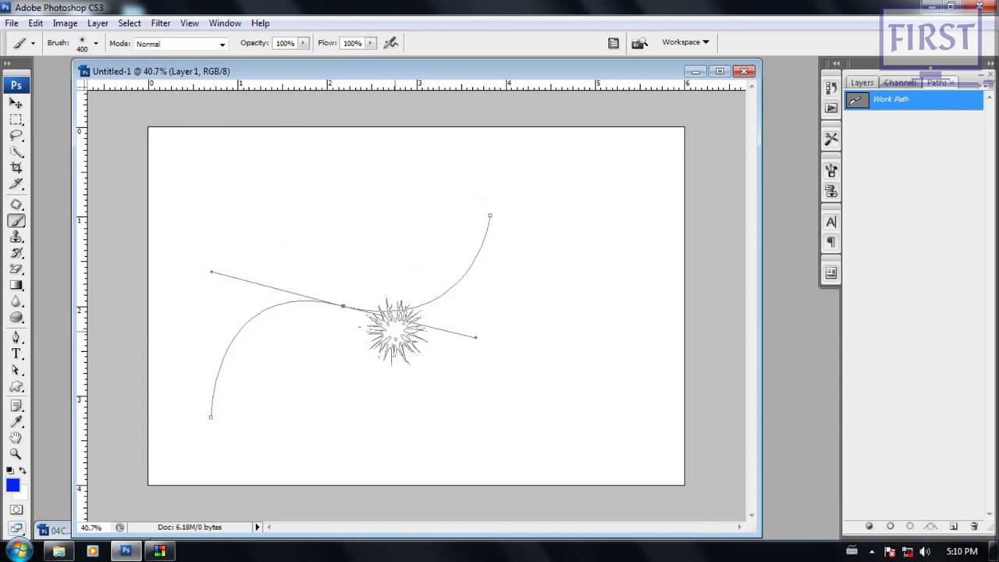
pyautogui.hotkey('ctrl', '-')
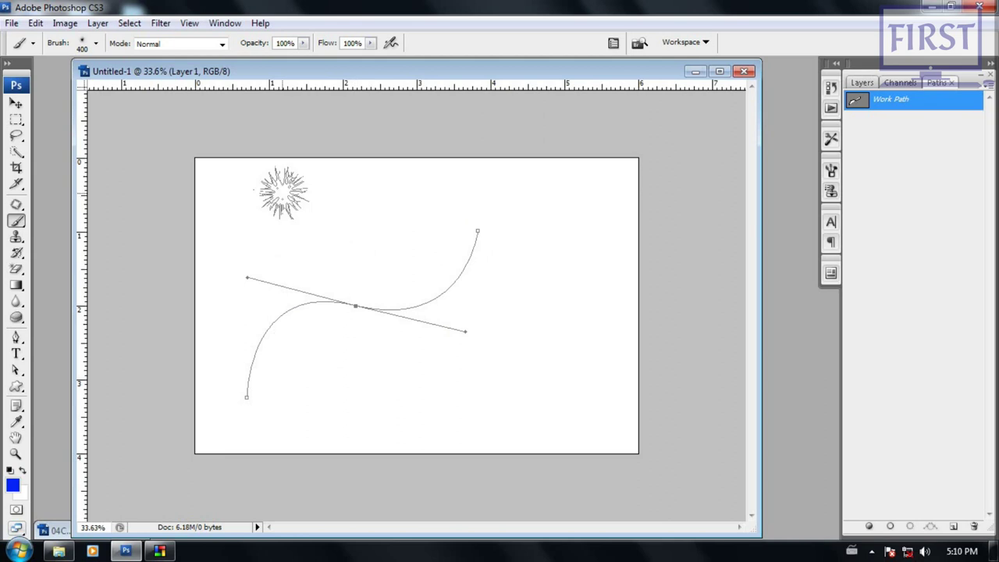
pyautogui.click(17, 340)
pyautogui.click(67, 340)
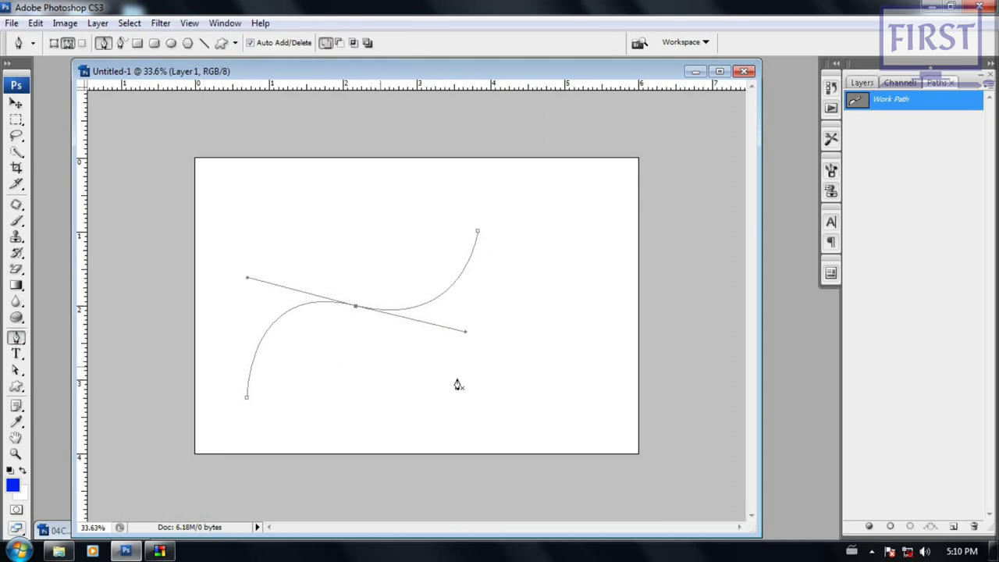
# Step: Extend the path upward with a smooth anchor and close it at its bottom endpoint
pyautogui.click(478, 233)
pyautogui.moveTo(385, 196); pyautogui.dragTo(283, 238)
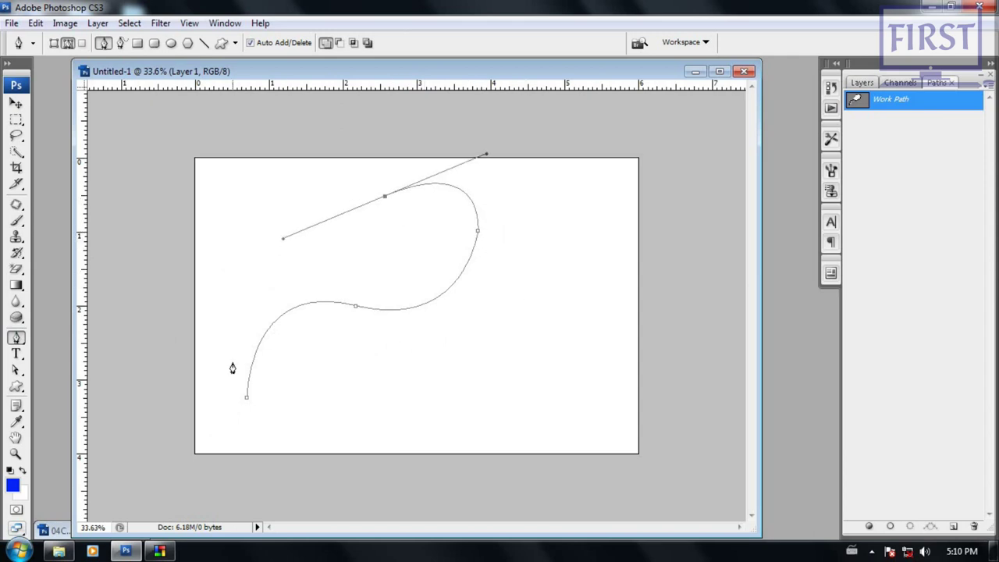
pyautogui.moveTo(247, 399); pyautogui.dragTo(359, 329)
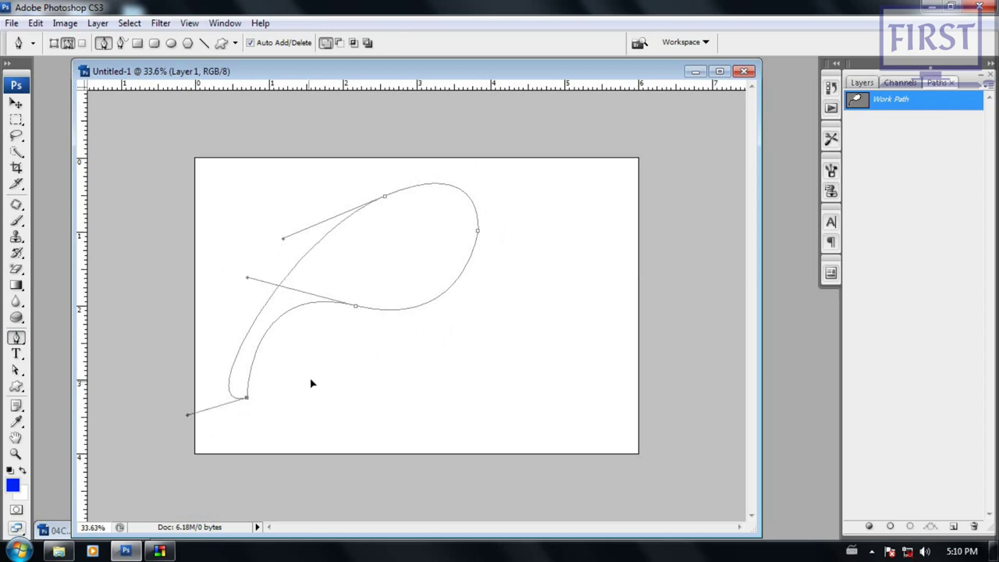
pyautogui.keyDown('ctrl'); pyautogui.click(359, 331); pyautogui.keyUp('ctrl')
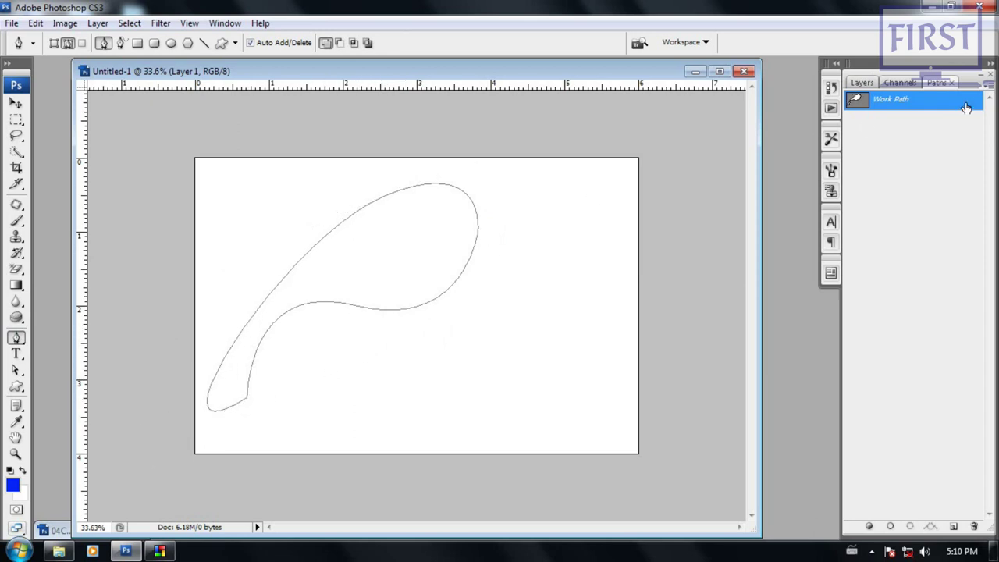
# Step: Fill the closed path with the rocks pattern using Fill Path, and inspect the result
pyautogui.click(989, 85)
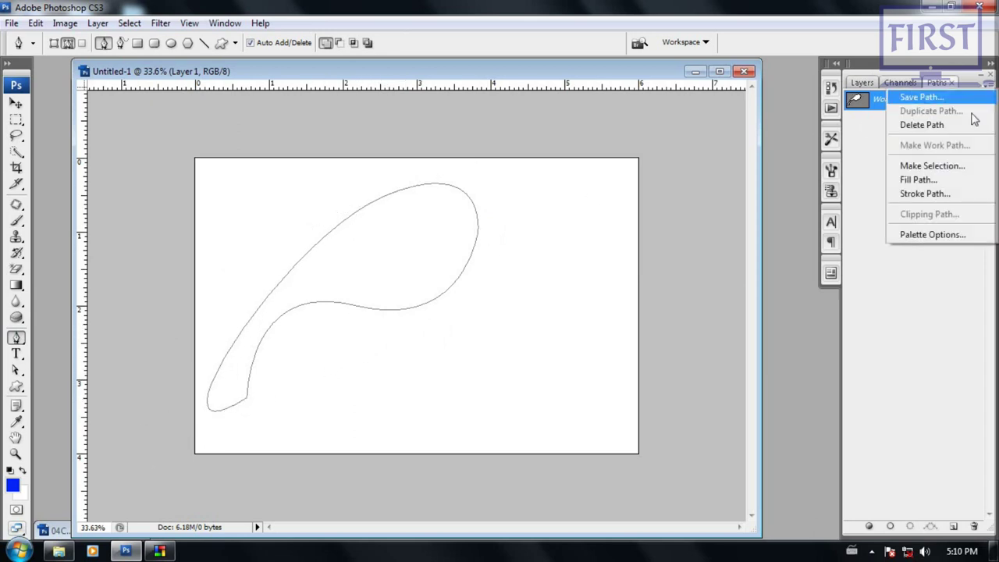
pyautogui.click(936, 184)
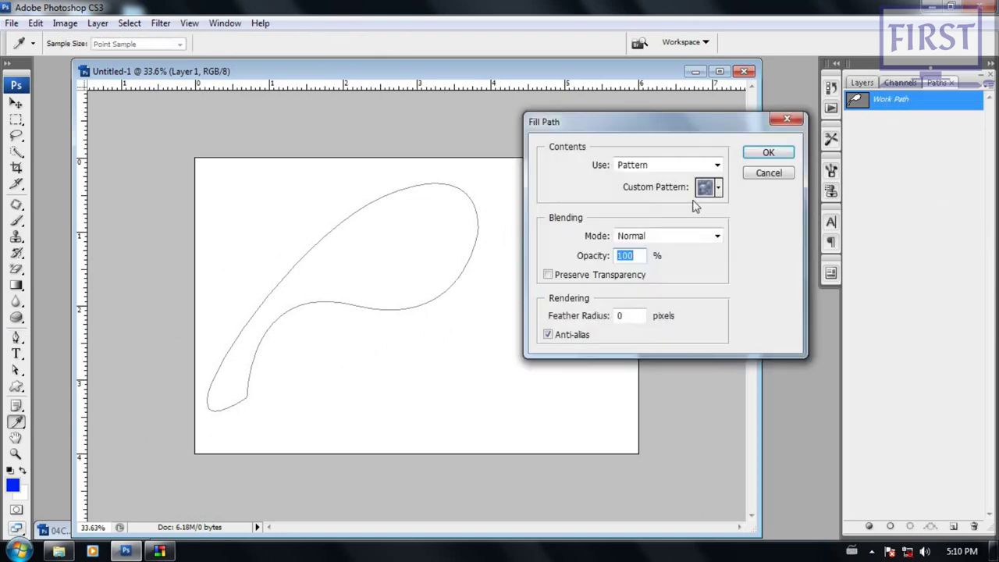
pyautogui.click(716, 164)
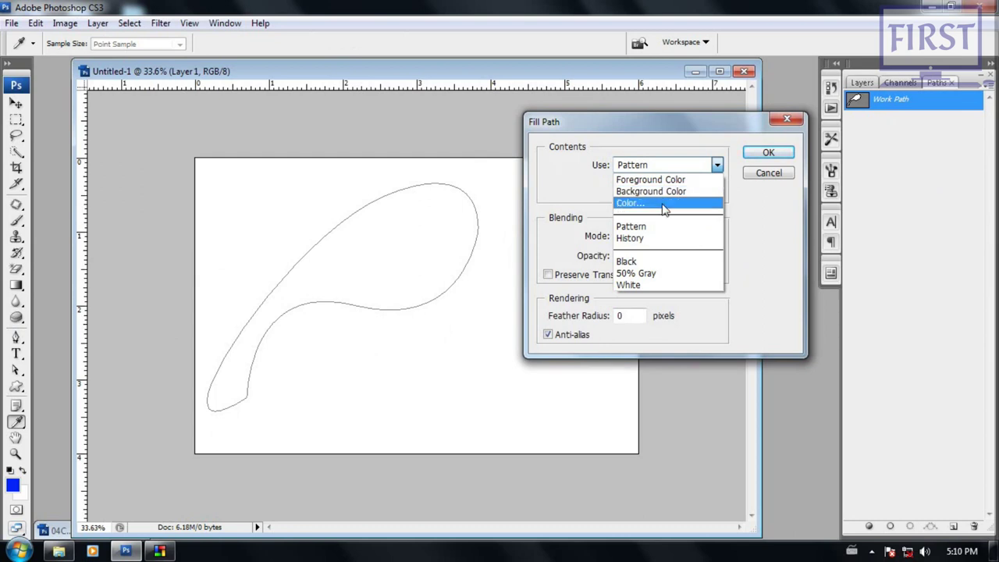
pyautogui.click(651, 226)
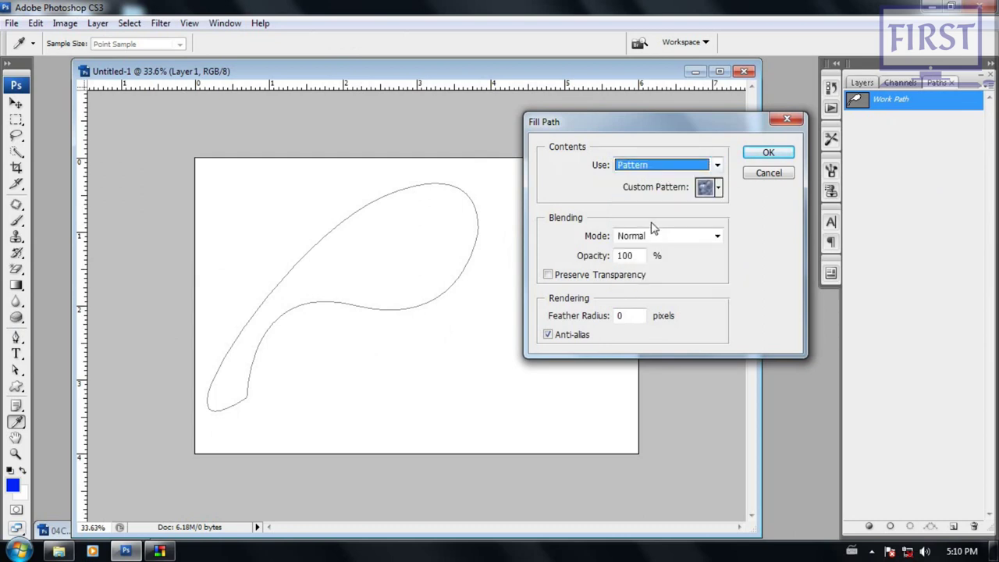
pyautogui.click(718, 187)
pyautogui.moveTo(850, 269); pyautogui.dragTo(858, 373)
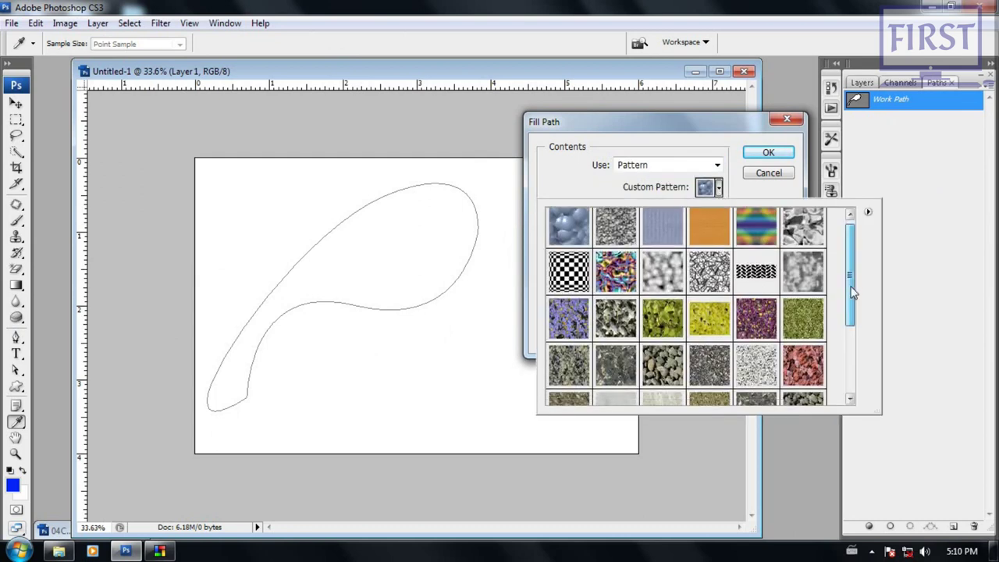
pyautogui.click(662, 248)
pyautogui.click(700, 133)
pyautogui.click(768, 152)
pyautogui.scroll(1, 414, 296)
pyautogui.scroll(1, 420, 291)
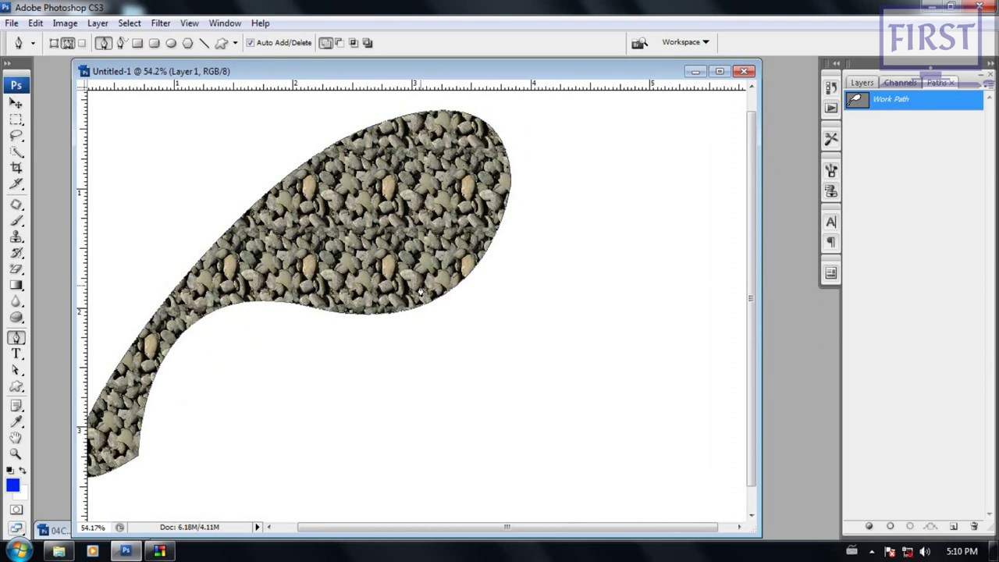
pyautogui.scroll(-2, 421, 291)
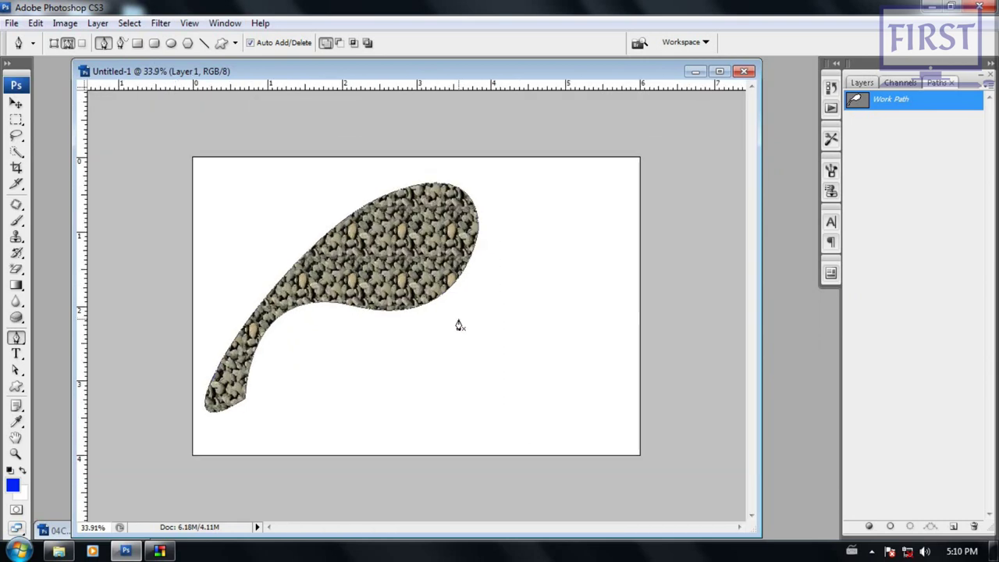
pyautogui.scroll(1, 459, 325)
pyautogui.scroll(1, 457, 323)
pyautogui.scroll(-1, 457, 323)
pyautogui.scroll(-1, 456, 324)
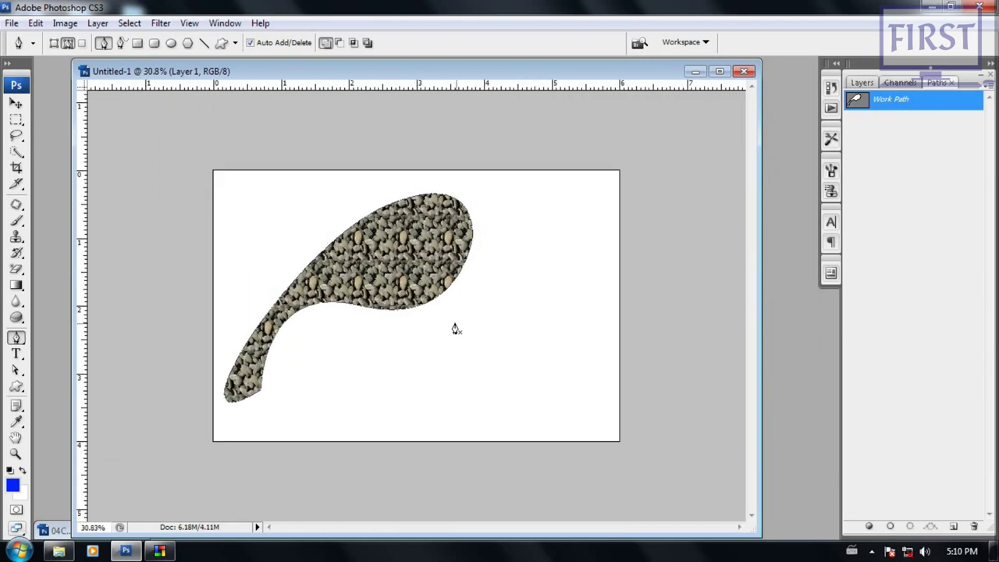
pyautogui.scroll(1, 418, 299)
pyautogui.scroll(1, 390, 273)
pyautogui.scroll(-1, 327, 255)
pyautogui.scroll(-1, 289, 273)
pyautogui.scroll(2, 290, 273)
pyautogui.scroll(1, 331, 254)
pyautogui.scroll(1, 330, 254)
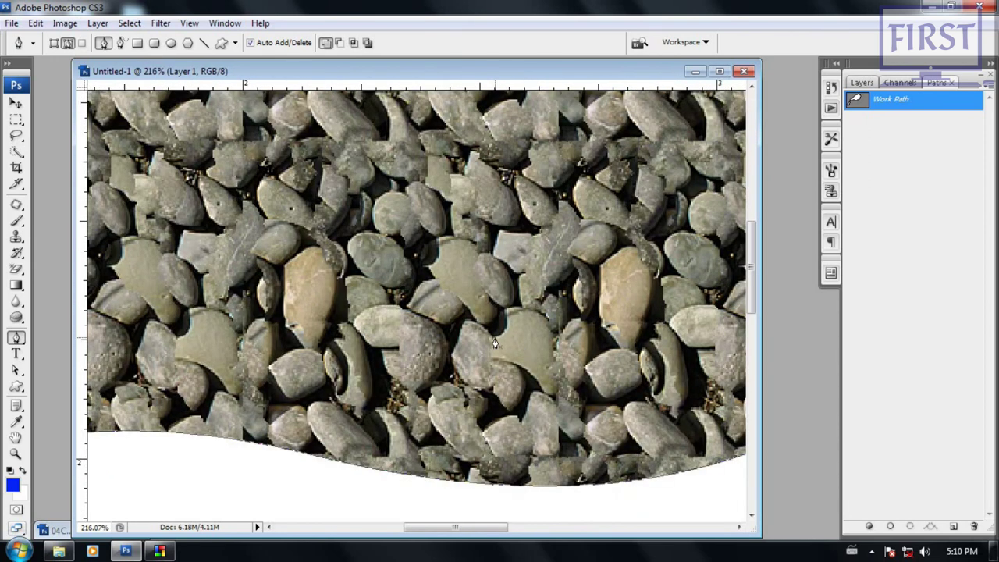
pyautogui.scroll(-2, 515, 345)
pyautogui.scroll(-1, 470, 343)
pyautogui.scroll(-1, 530, 325)
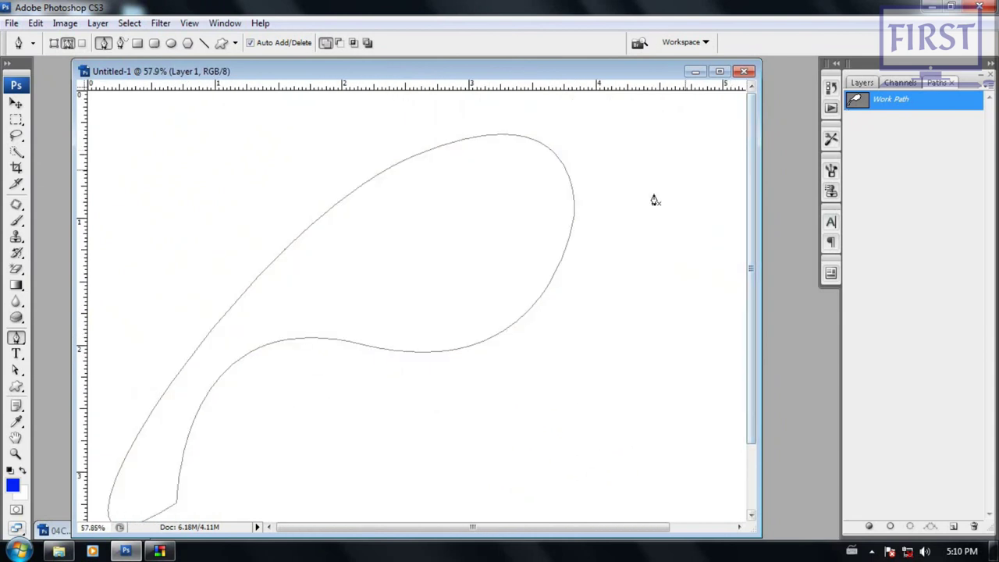
pyautogui.scroll(-1, 336, 334)
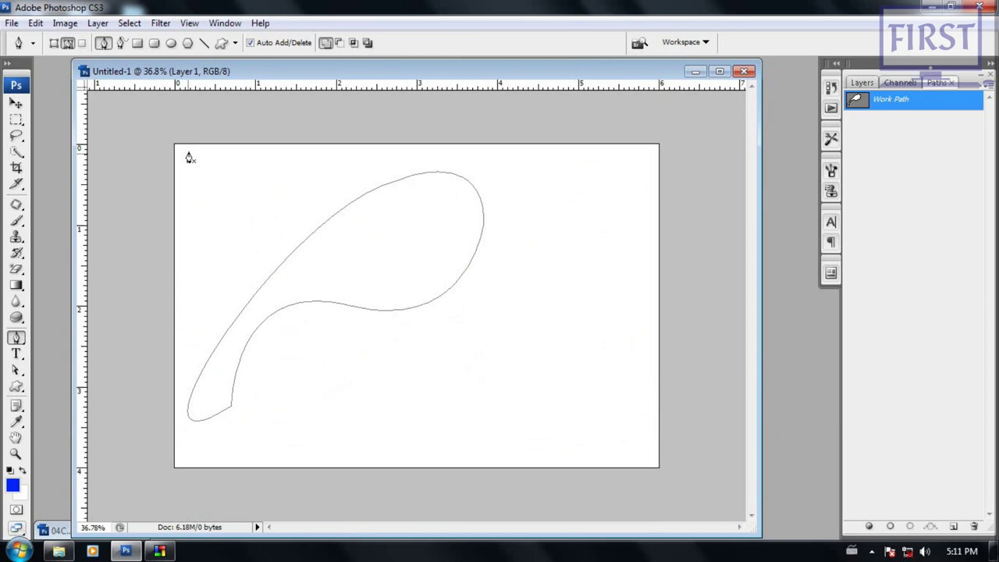
# Step: Delete the path and close the untitled document without saving
pyautogui.moveTo(140, 132); pyautogui.dragTo(499, 479)
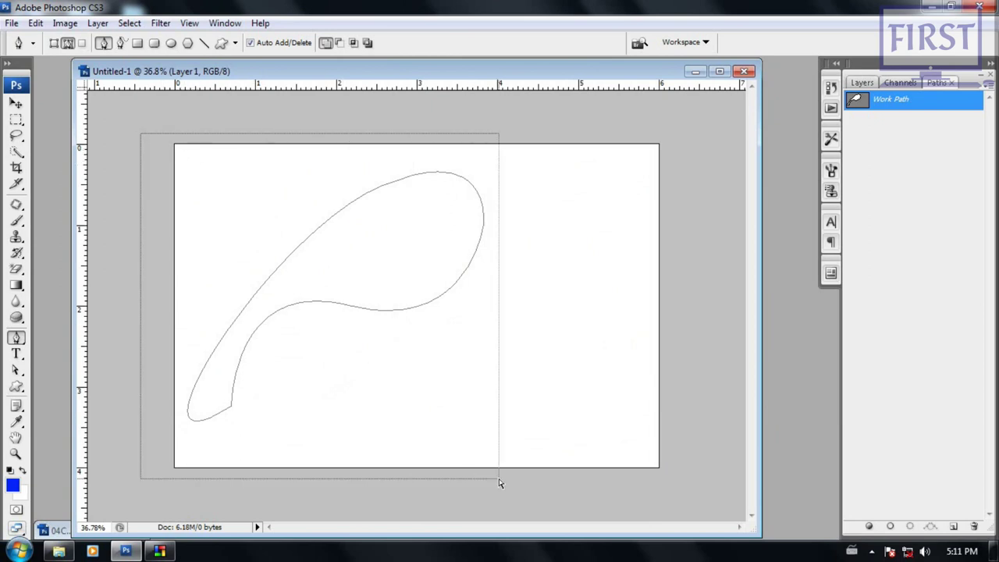
pyautogui.press('Delete')
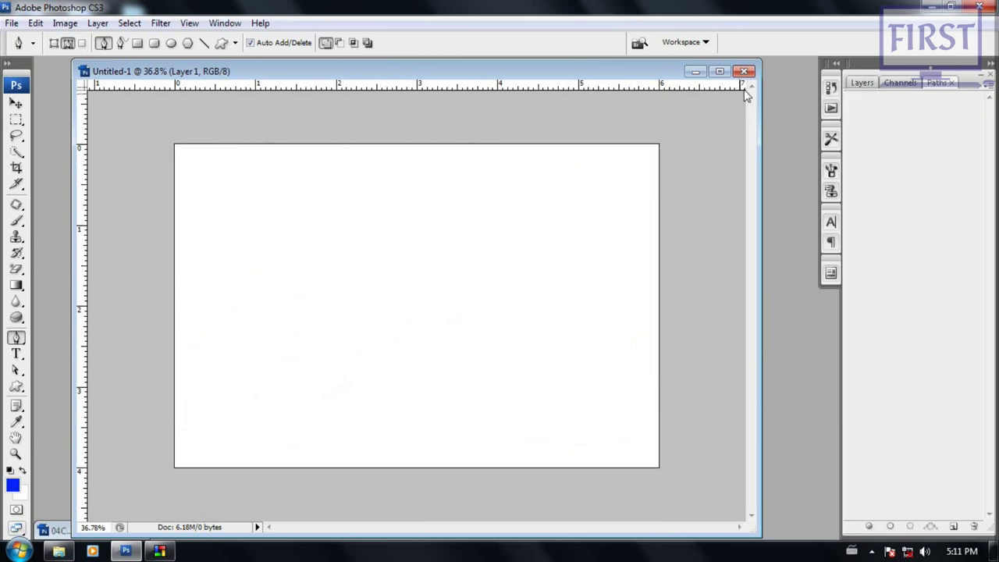
pyautogui.click(743, 71)
pyautogui.click(509, 227)
# Step: Open the courtyard photo 880002.jpg by dragging it from the wallpaper folder into Photoshop
pyautogui.hotkey('ctrl', 'o')
pyautogui.click(611, 69)
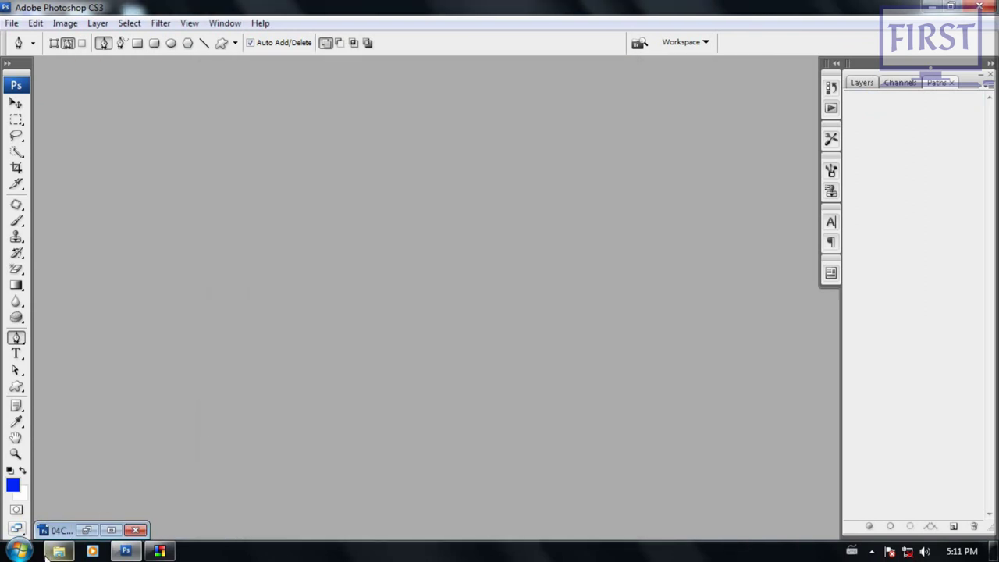
pyautogui.click(59, 551)
pyautogui.click(612, 256)
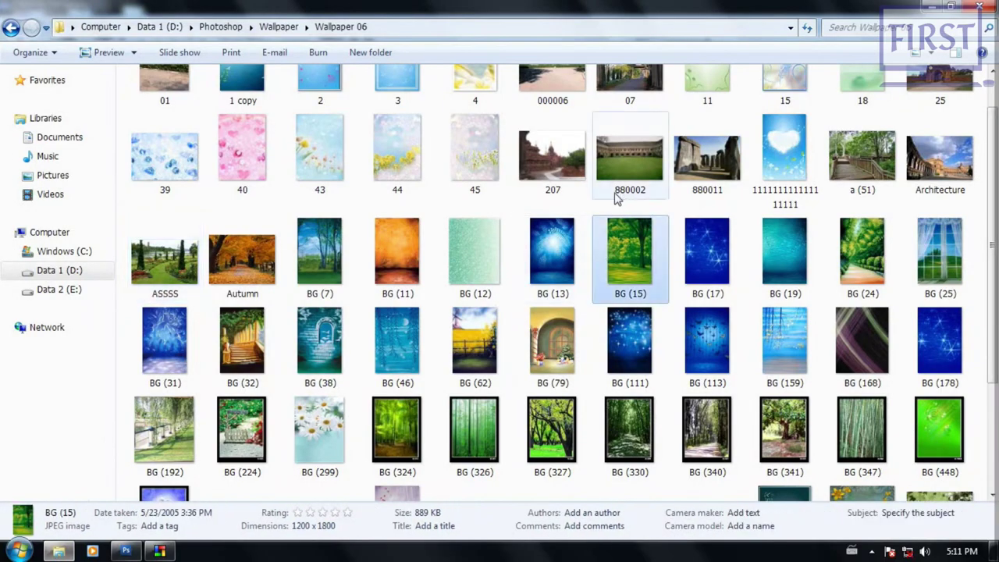
pyautogui.moveTo(629, 164); pyautogui.dragTo(458, 265)
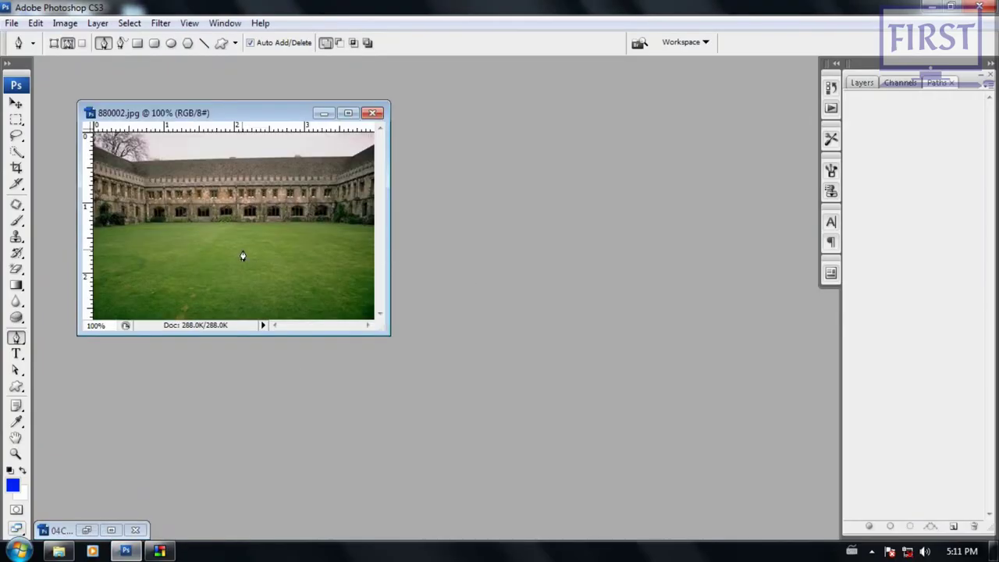
# Step: Select a square patch of the courtyard lawn with the Rectangular Marquee Tool
pyautogui.press('f')
pyautogui.scroll(1, 499, 323)
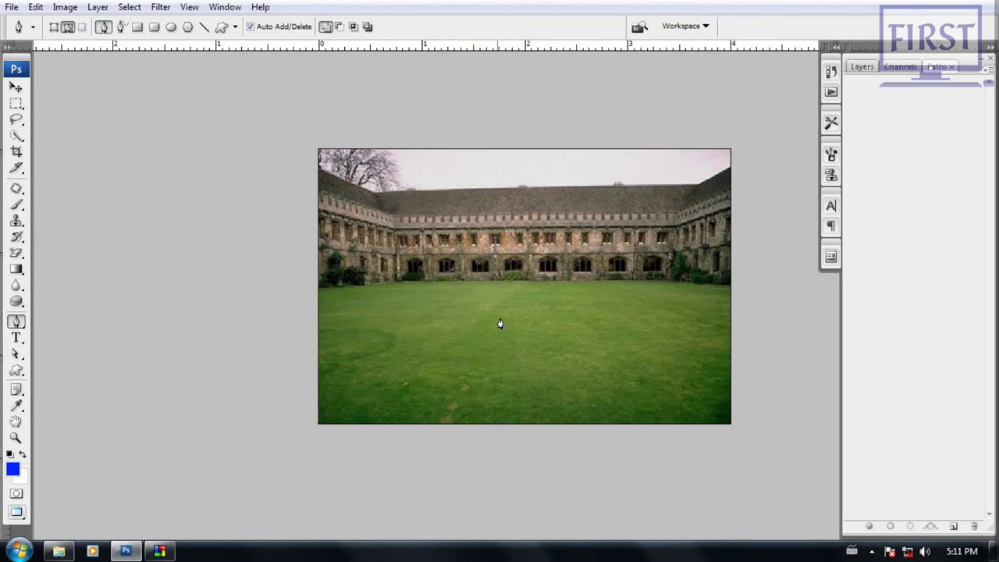
pyautogui.scroll(1, 423, 252)
pyautogui.scroll(1, 439, 231)
pyautogui.moveTo(510, 258)
pyautogui.mouseDown()
pyautogui.moveTo(424, 226)
pyautogui.moveTo(441, 252)
pyautogui.mouseUp()
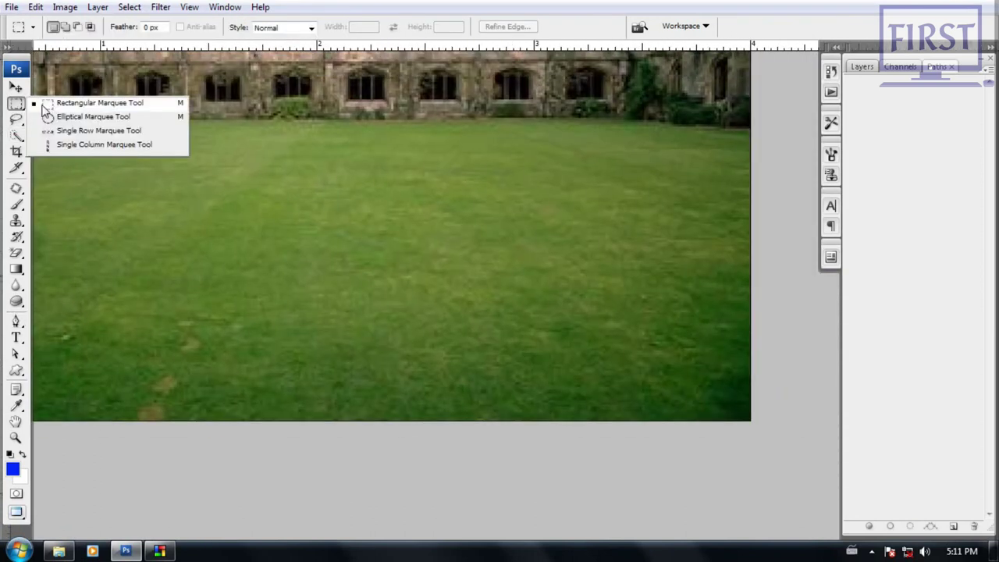
pyautogui.moveTo(16, 103); pyautogui.dragTo(47, 103)
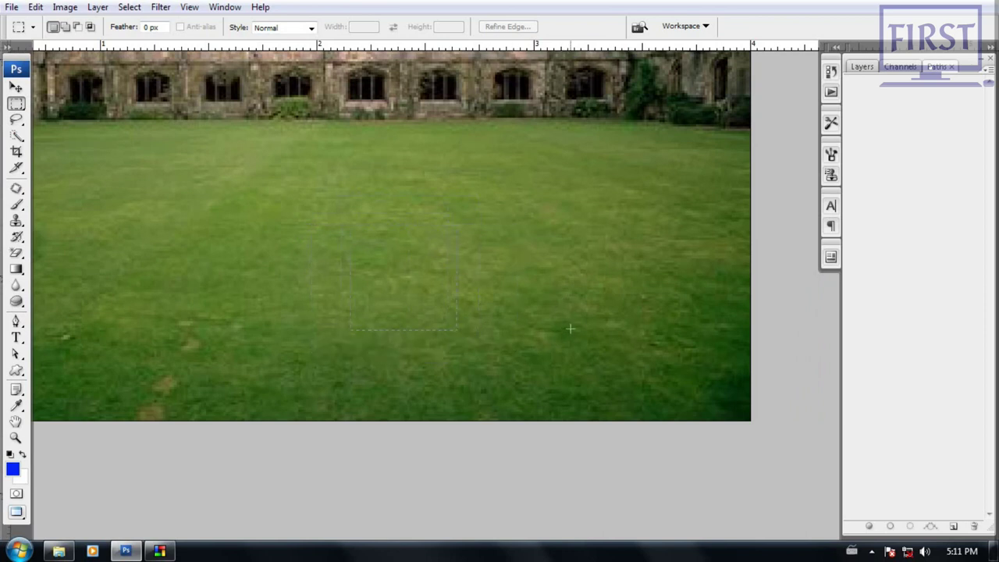
pyautogui.press('space')
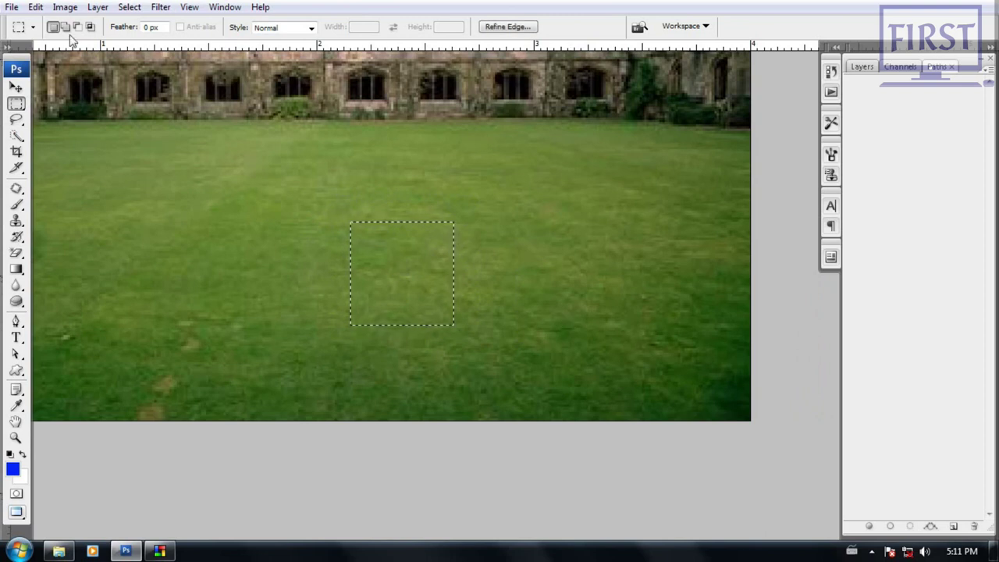
# Step: Define the selected lawn square as a pattern named 'g' and return to the normal view
pyautogui.click(35, 7)
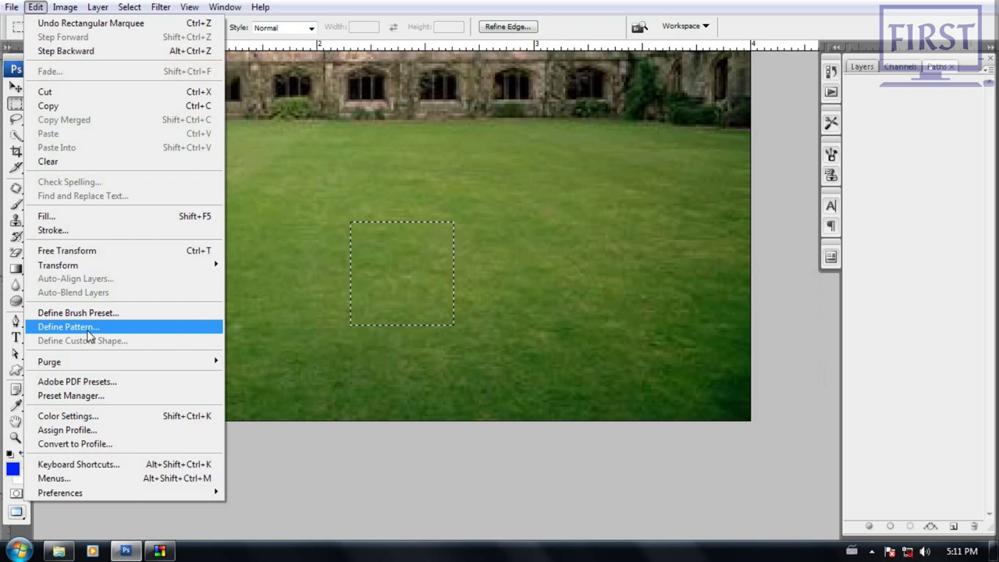
pyautogui.click(90, 330)
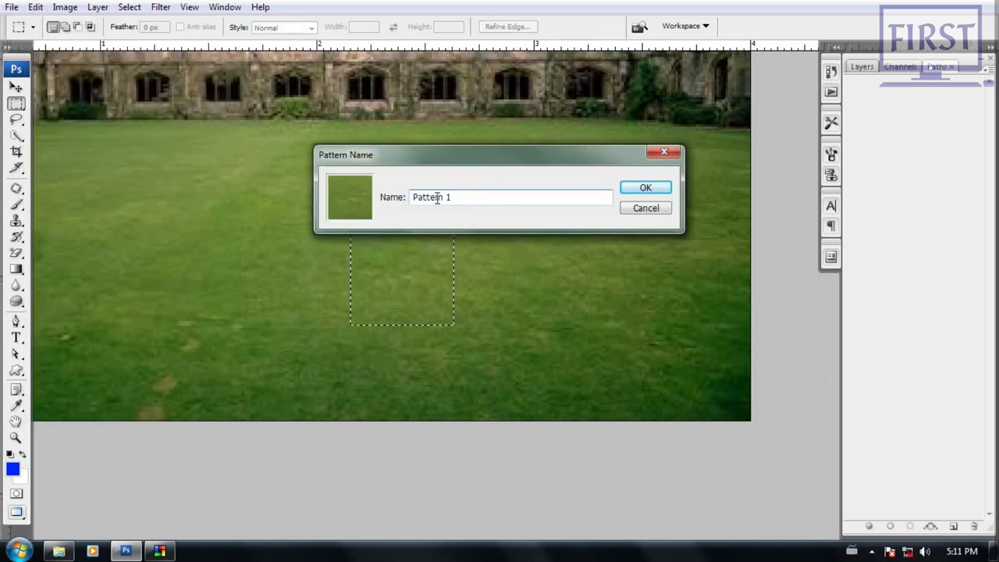
pyautogui.write('g')
pyautogui.click(646, 188)
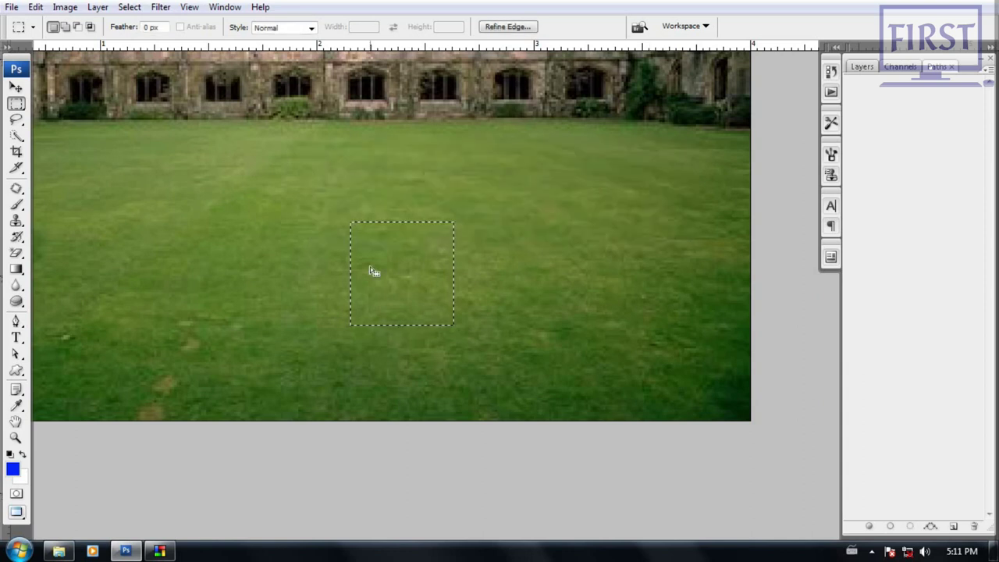
pyautogui.hotkey('ctrl', '-')
pyautogui.hotkey('shift', 'f')
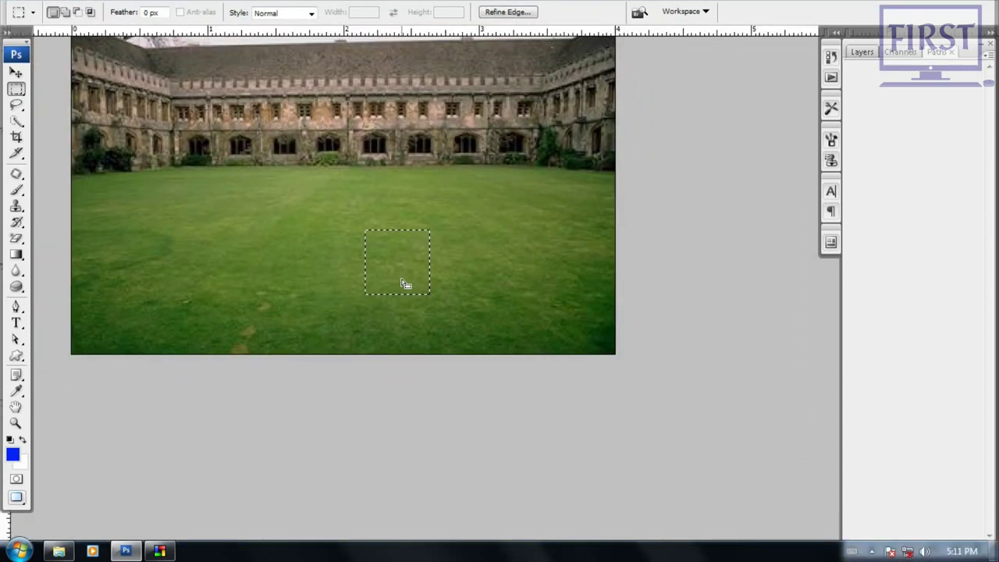
pyautogui.hotkey('shift', 'f')
# Step: Close the courtyard photo and the portrait 04C_Start.psd without saving
pyautogui.moveTo(307, 115); pyautogui.dragTo(323, 124)
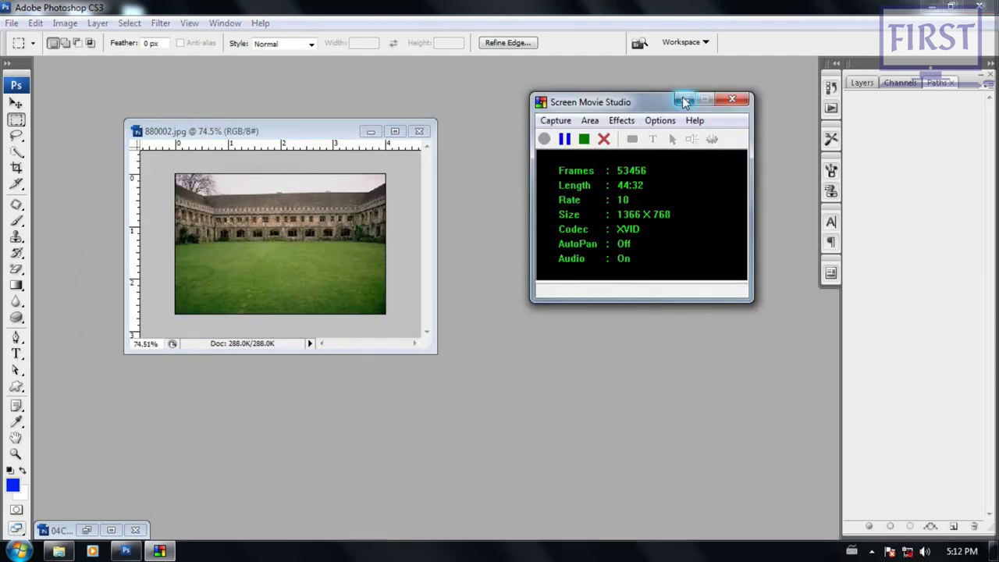
pyautogui.moveTo(330, 139); pyautogui.dragTo(374, 140)
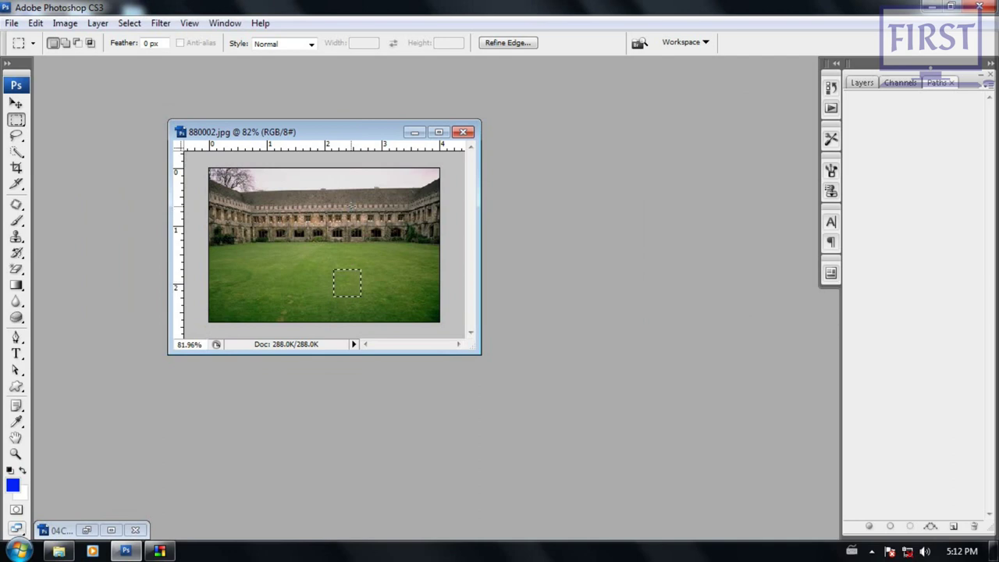
pyautogui.click(463, 132)
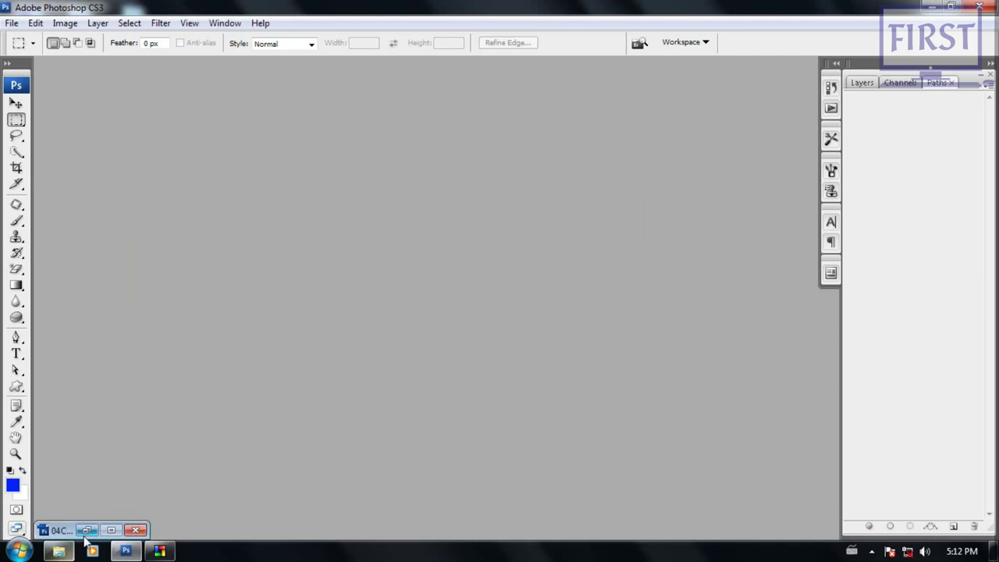
pyautogui.click(88, 530)
pyautogui.click(788, 75)
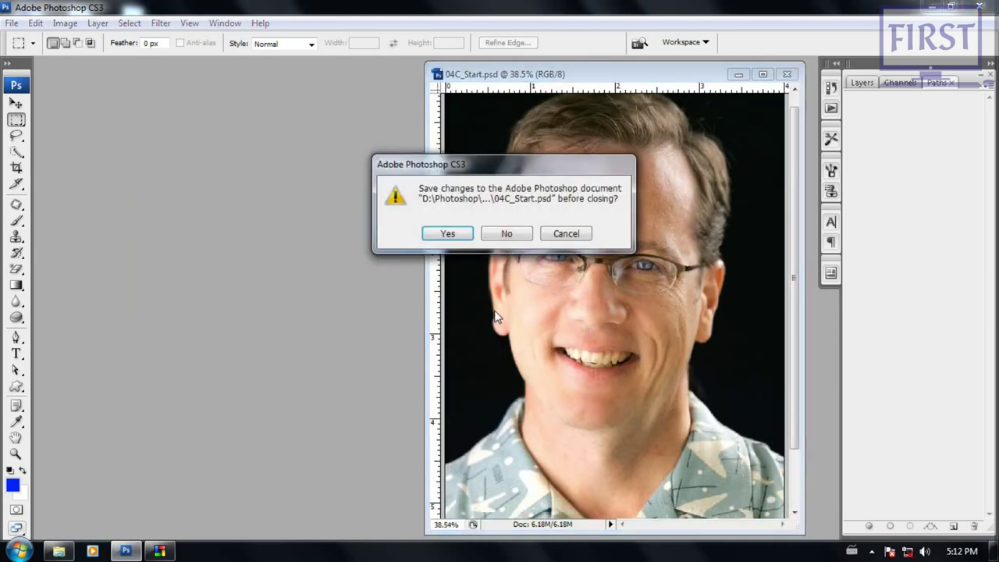
pyautogui.click(525, 238)
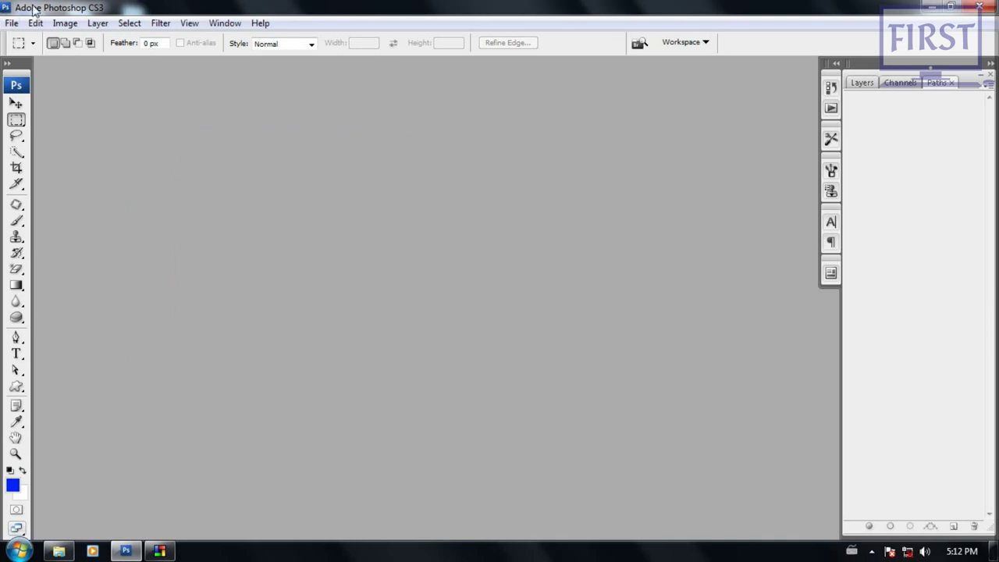
# Step: Create a new blank 6 x 4 inch document from the Photo preset and fit it on screen
pyautogui.click(12, 22)
pyautogui.click(39, 36)
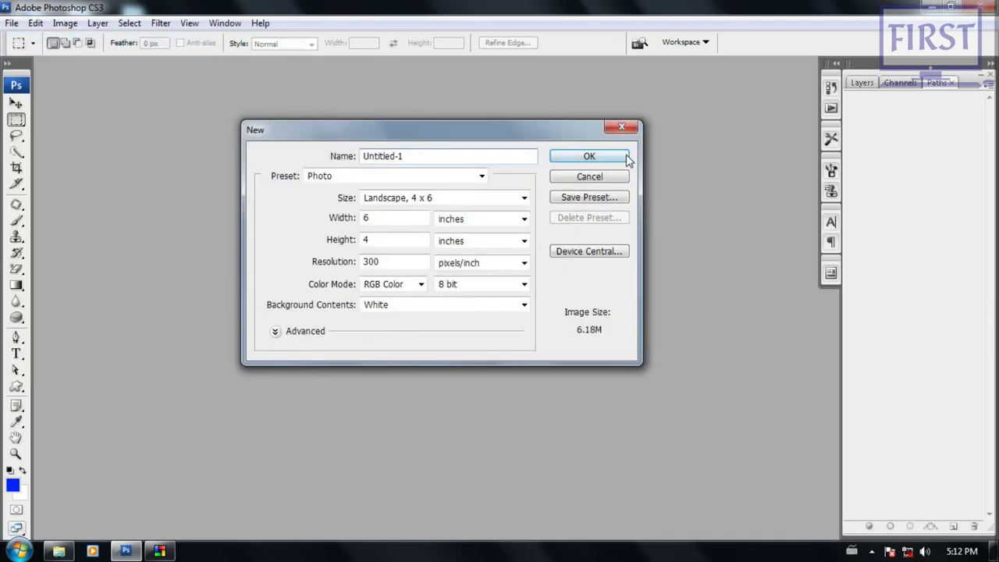
pyautogui.click(627, 156)
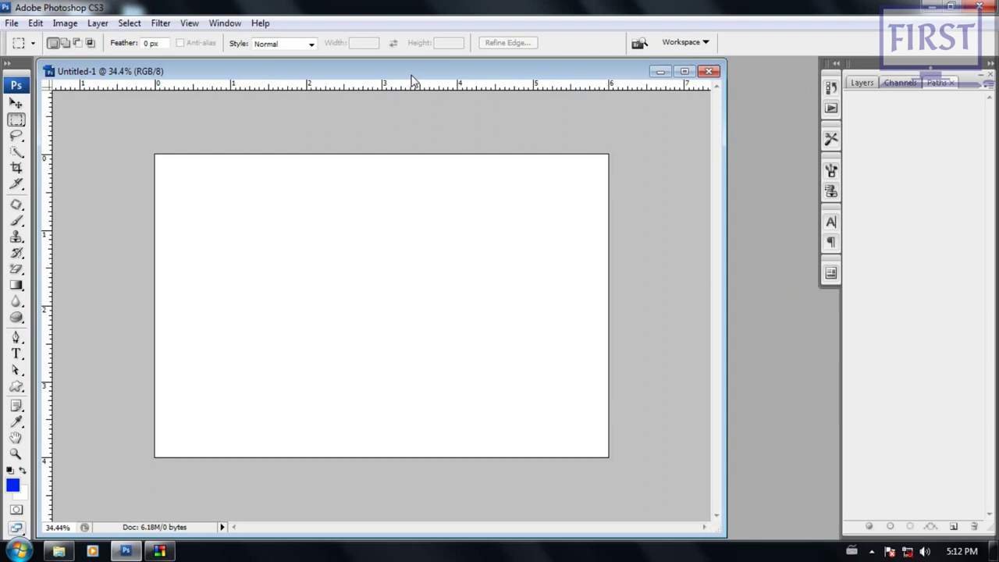
pyautogui.hotkey('ctrl', '0')
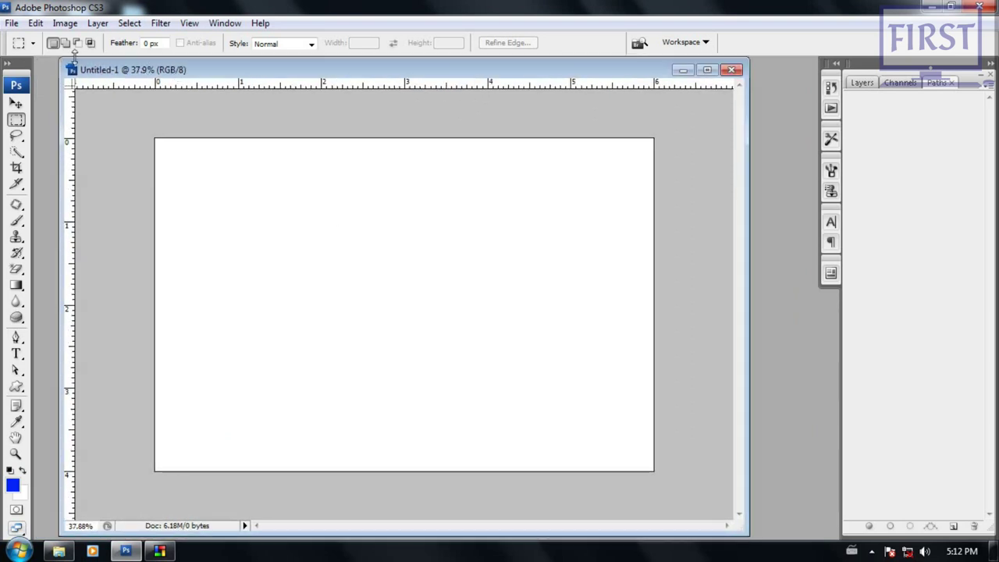
# Step: Show the Layers panel and add a new empty Layer 1 above Background
pyautogui.click(36, 22)
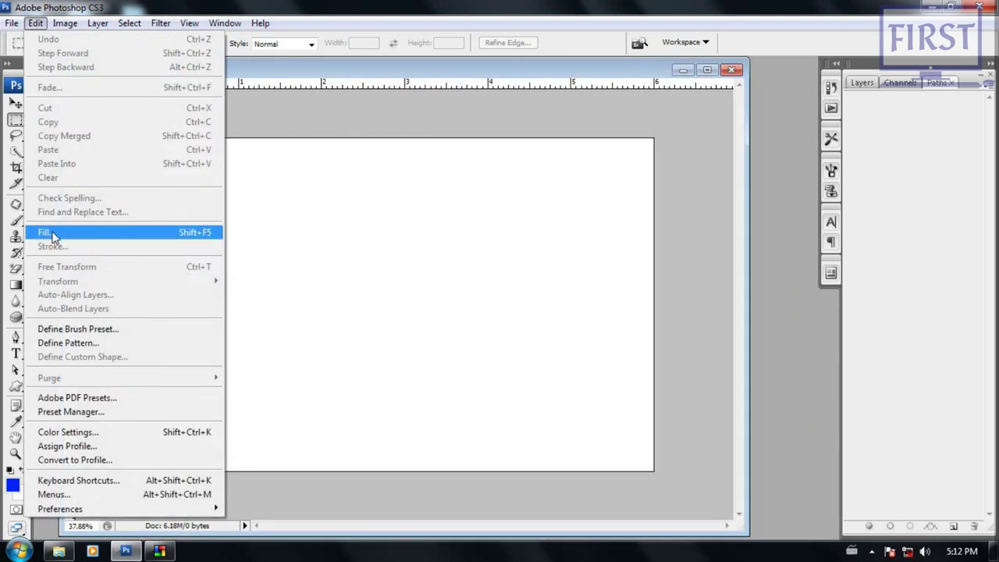
pyautogui.click(924, 326)
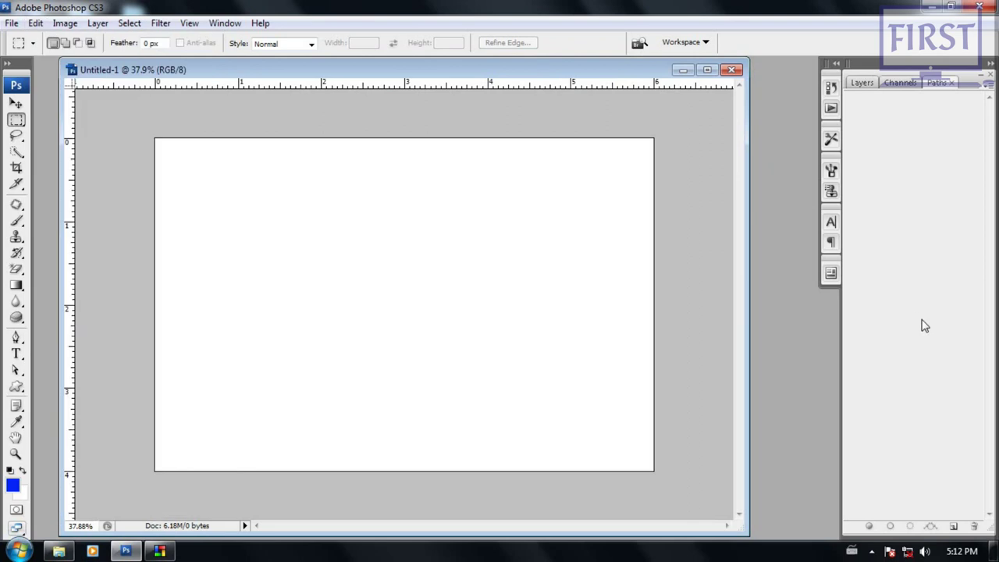
pyautogui.click(861, 83)
pyautogui.click(957, 528)
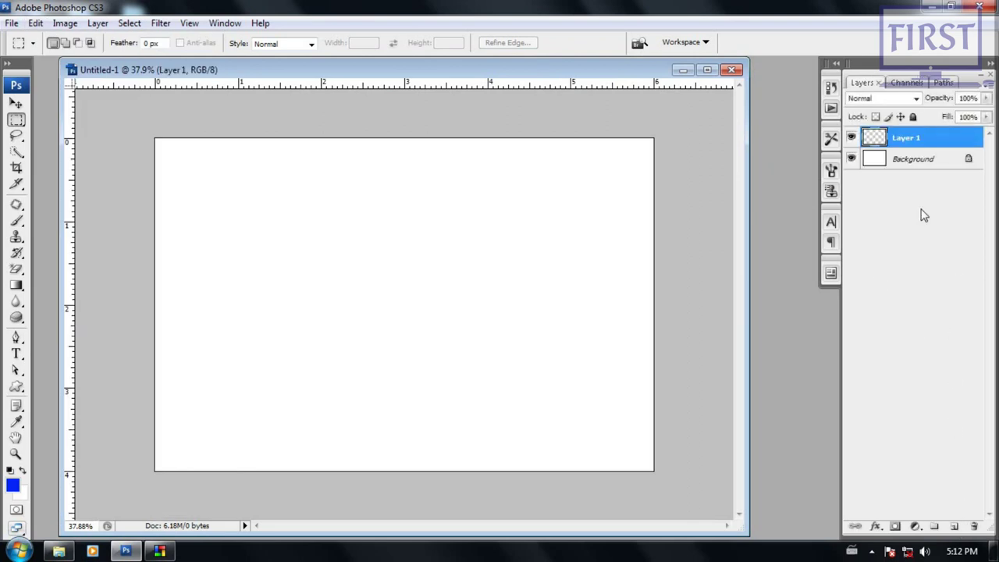
# Step: Fill Layer 1 with the green grass custom pattern via Edit > Fill, applying it twice
pyautogui.click(36, 23)
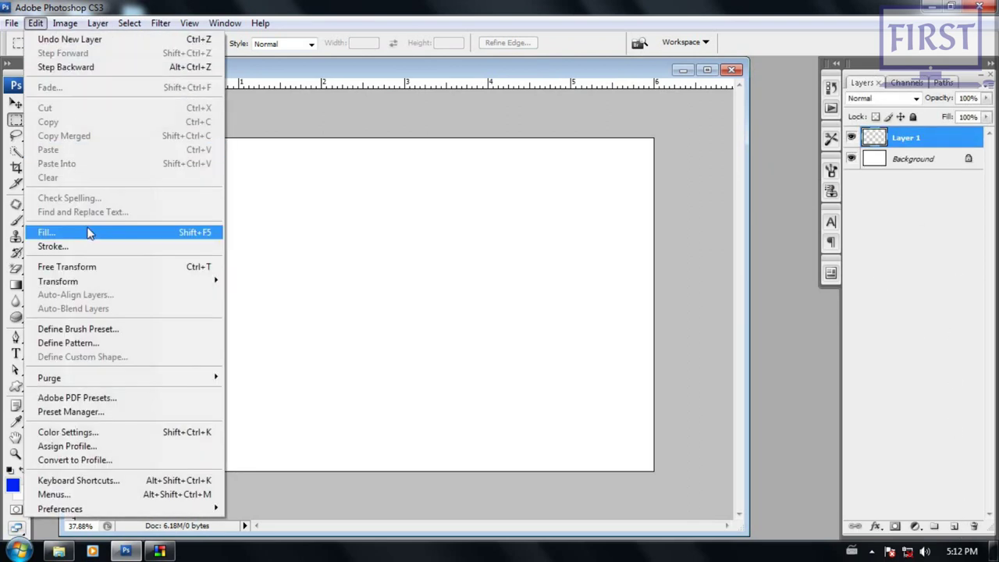
pyautogui.click(47, 232)
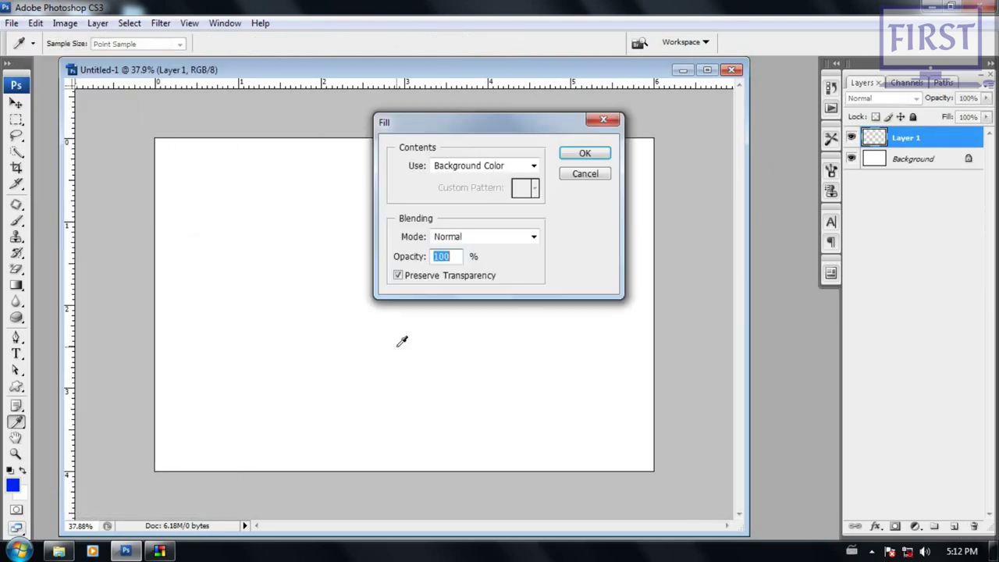
pyautogui.click(534, 166)
pyautogui.click(458, 230)
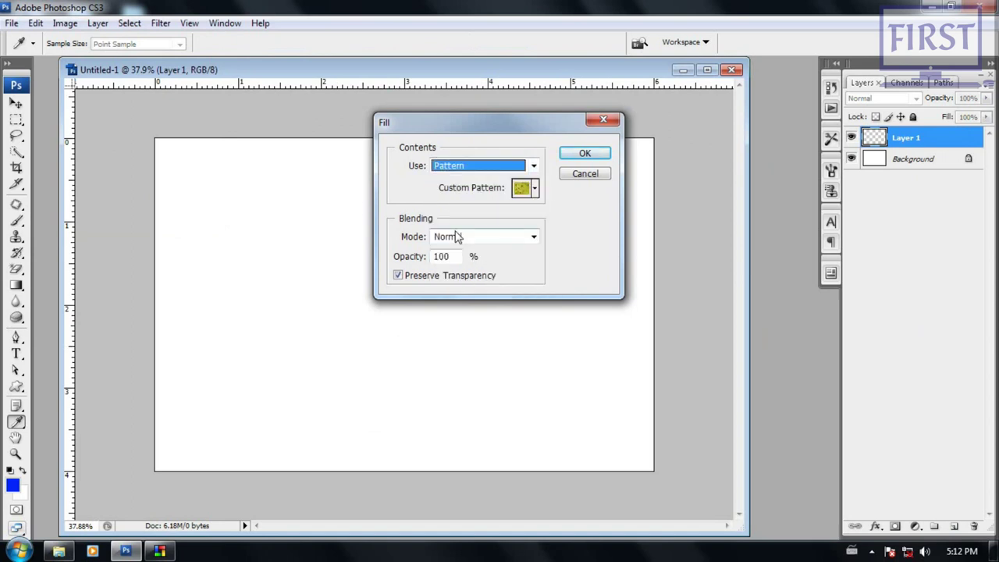
pyautogui.click(534, 191)
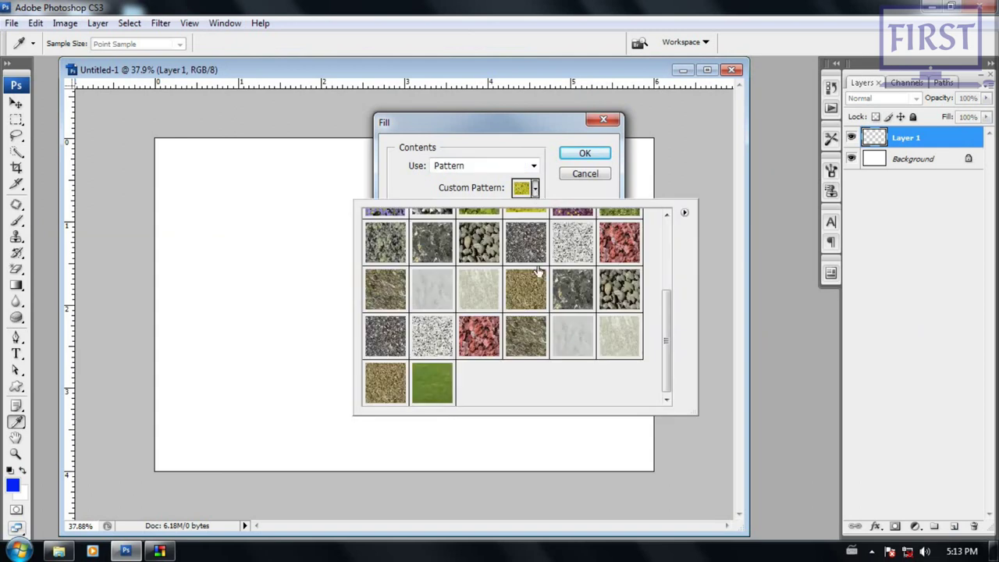
pyautogui.click(441, 384)
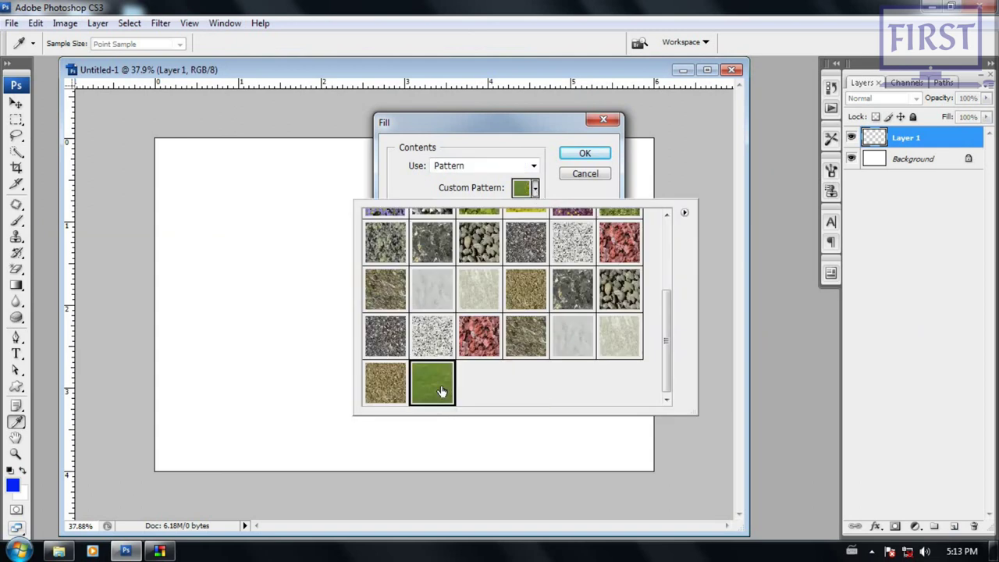
pyautogui.click(587, 154)
pyautogui.click(587, 154)
pyautogui.press('m')
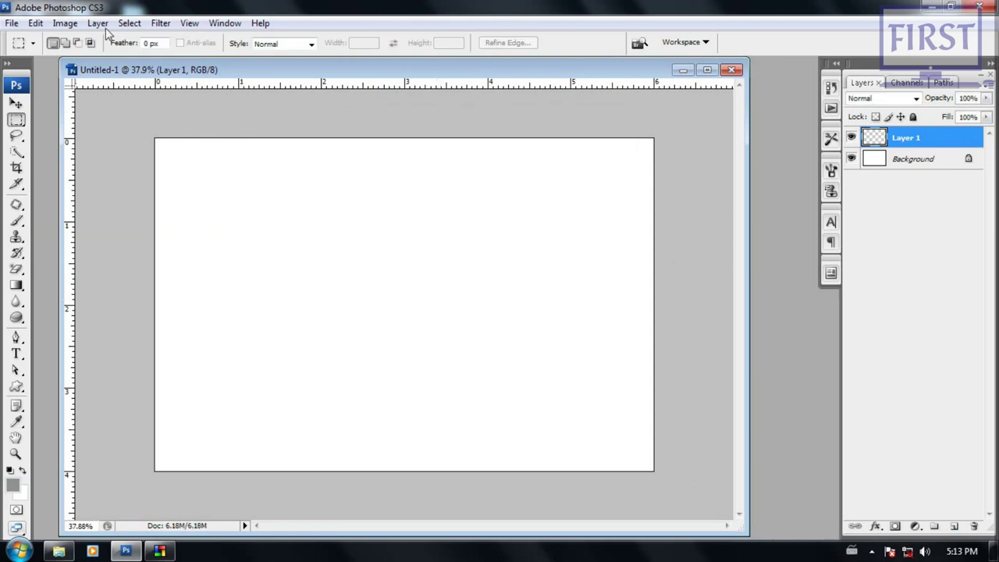
pyautogui.click(36, 23)
pyautogui.click(98, 232)
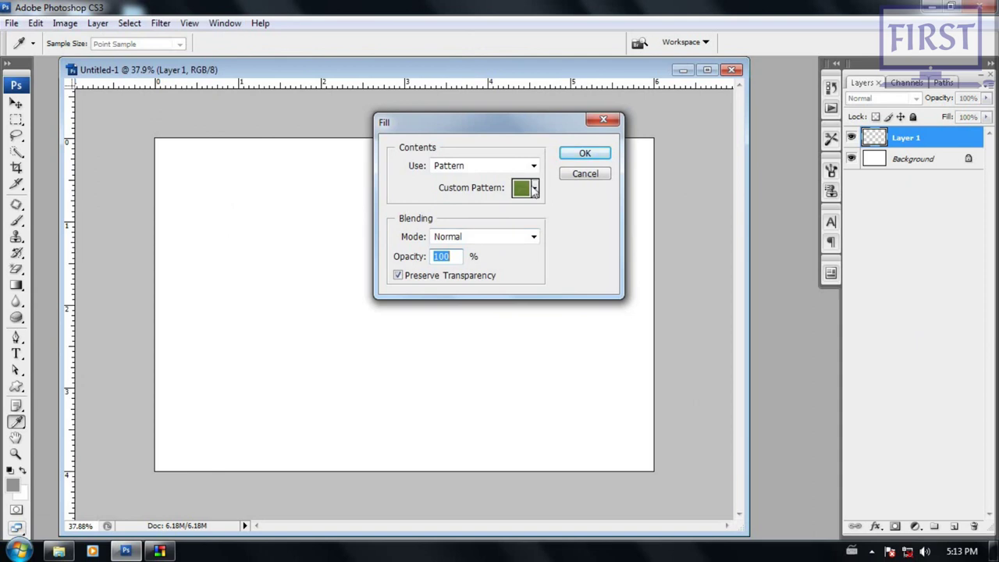
pyautogui.click(583, 154)
pyautogui.press('m')
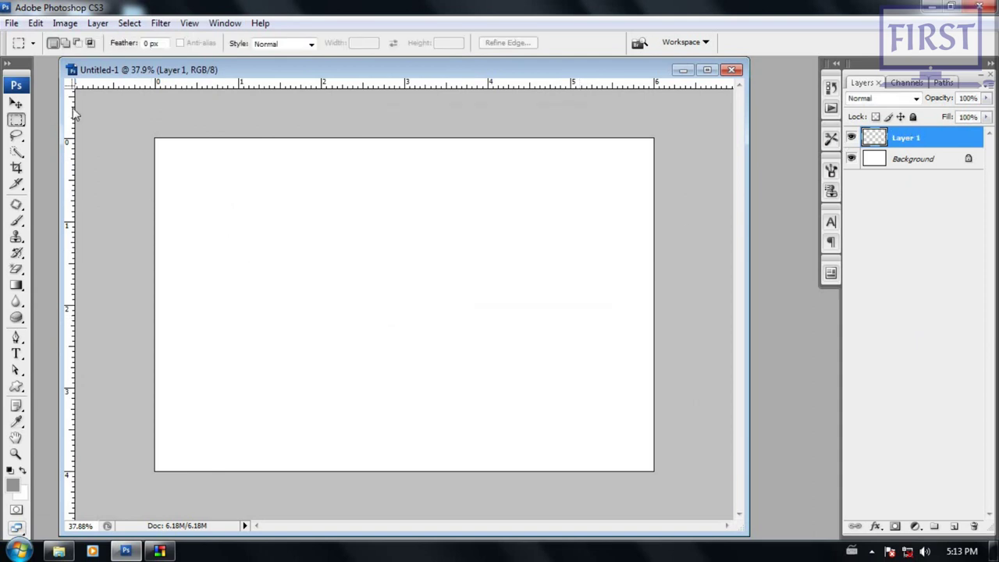
# Step: Reapply the green grass pattern fill to Layer 1, then close the document without saving
pyautogui.click(35, 23)
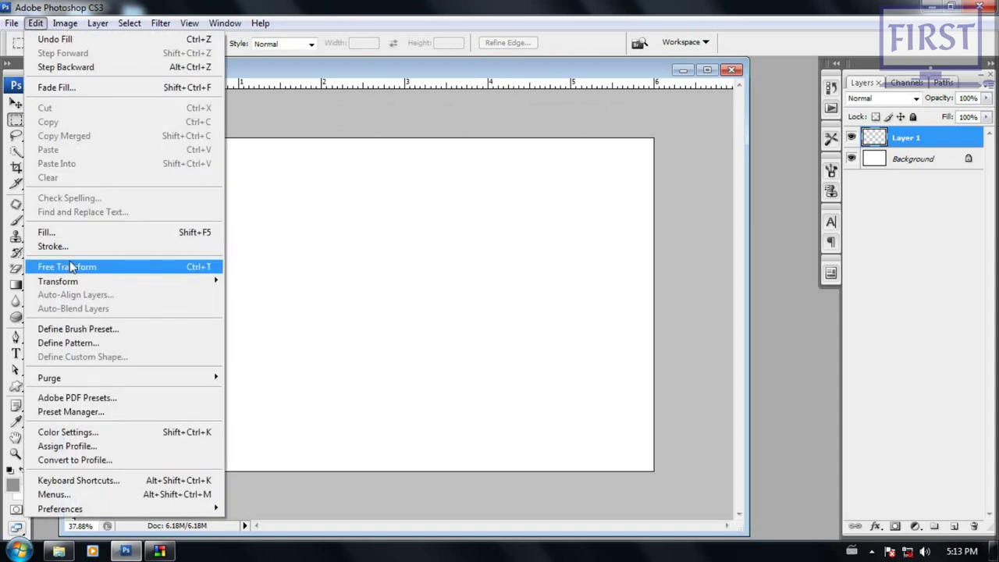
pyautogui.click(77, 234)
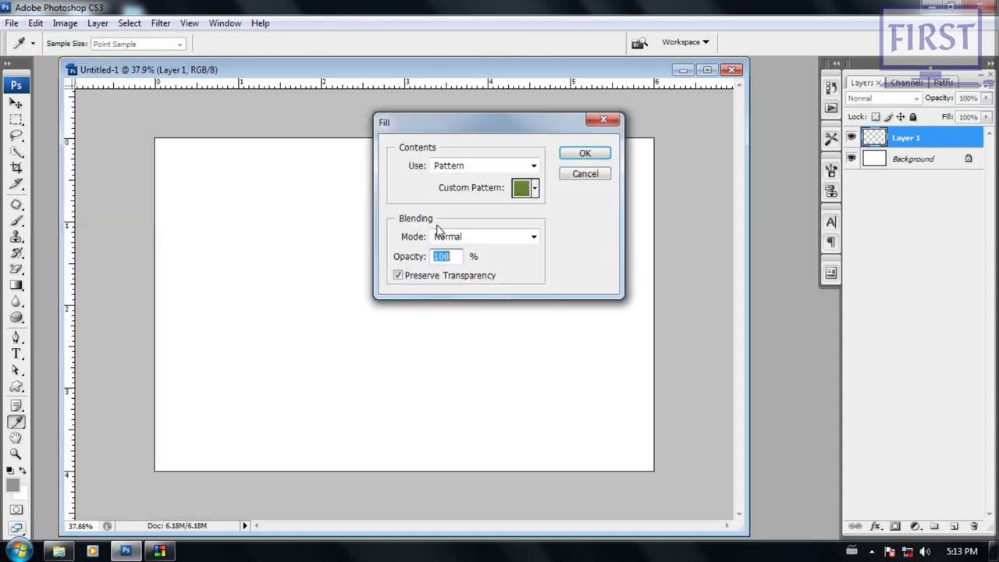
pyautogui.click(530, 166)
pyautogui.click(530, 167)
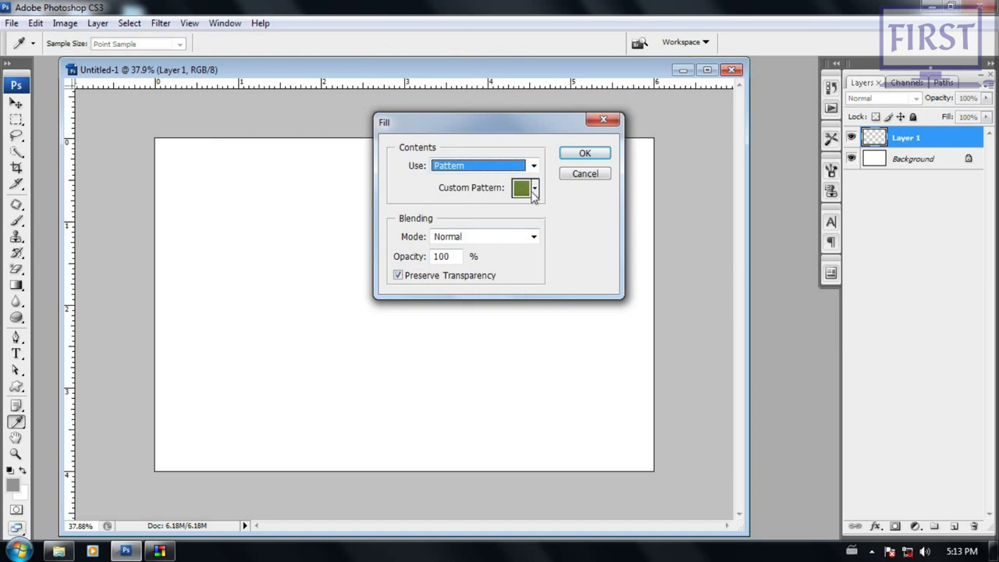
pyautogui.click(534, 190)
pyautogui.doubleClick(429, 393)
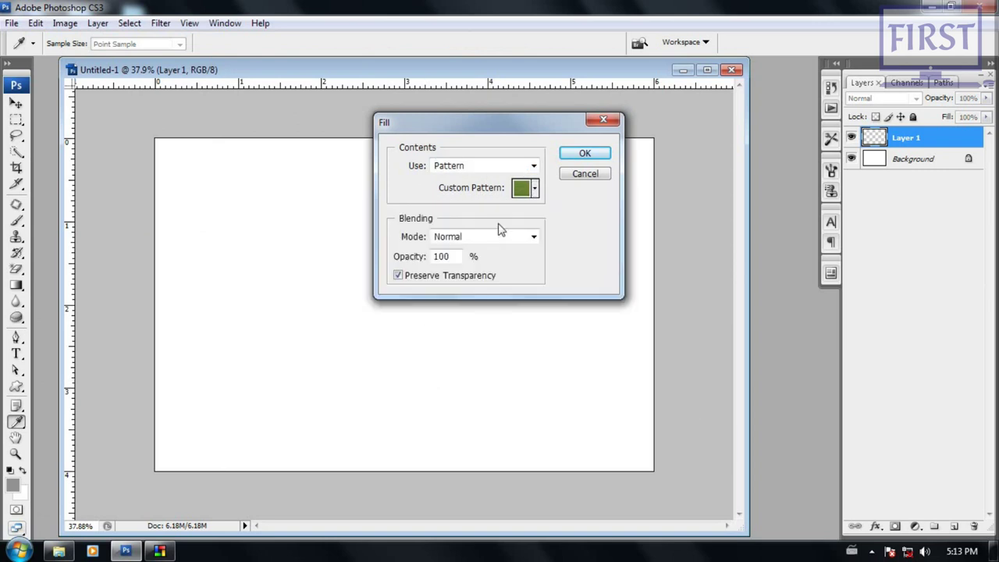
pyautogui.click(600, 162)
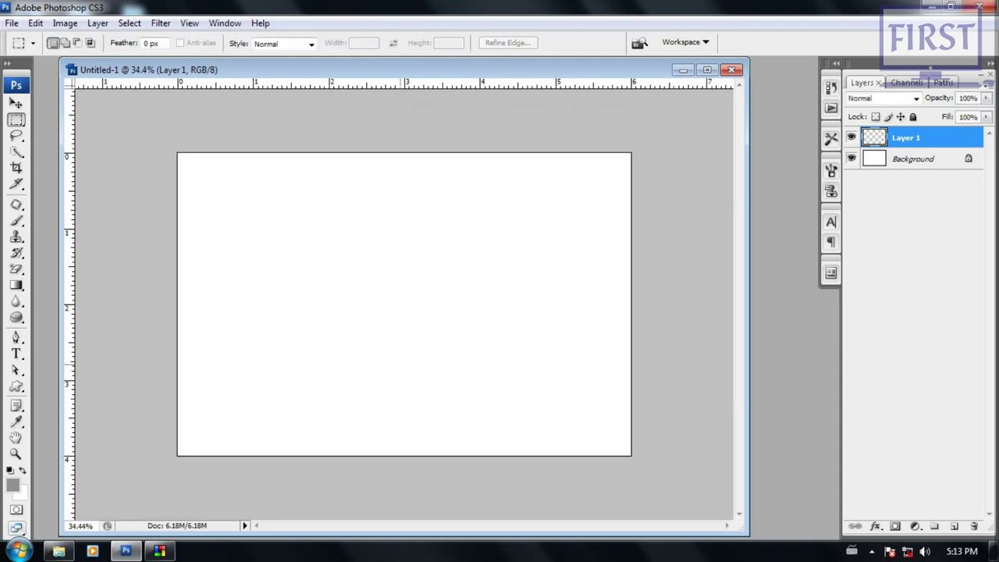
pyautogui.scroll(1, 153, 433)
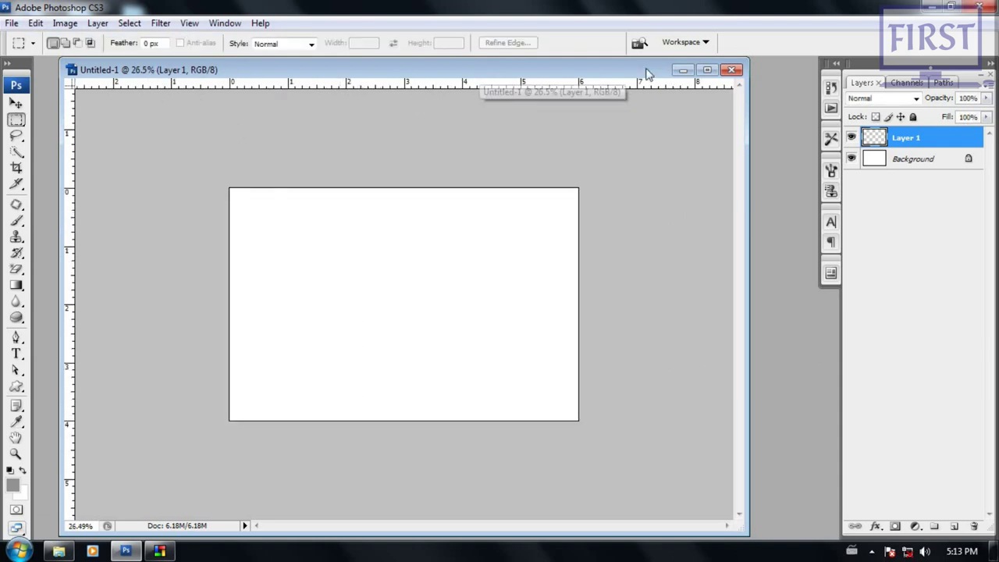
pyautogui.click(731, 70)
pyautogui.click(515, 226)
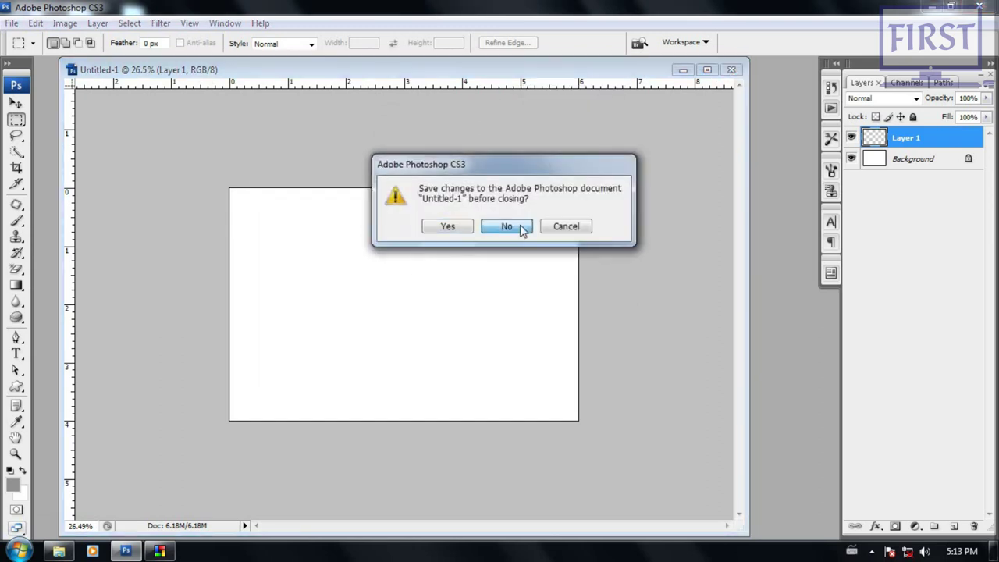
pyautogui.click(35, 23)
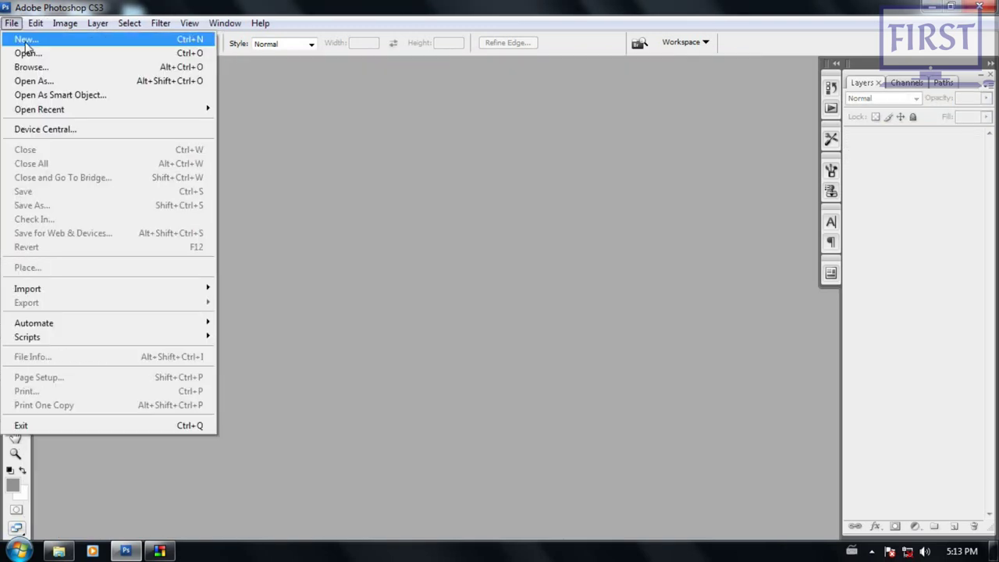
pyautogui.click(32, 38)
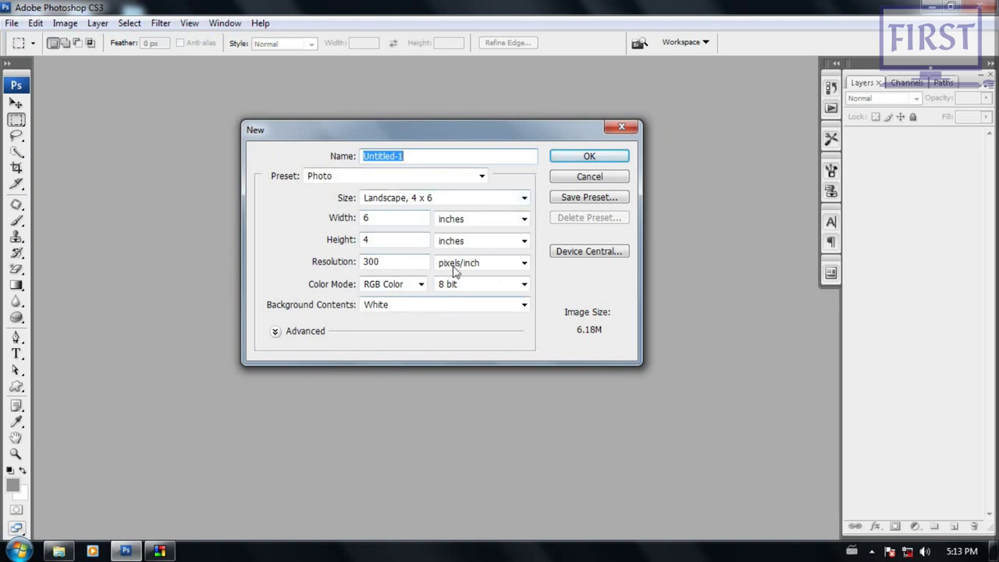
pyautogui.click(481, 177)
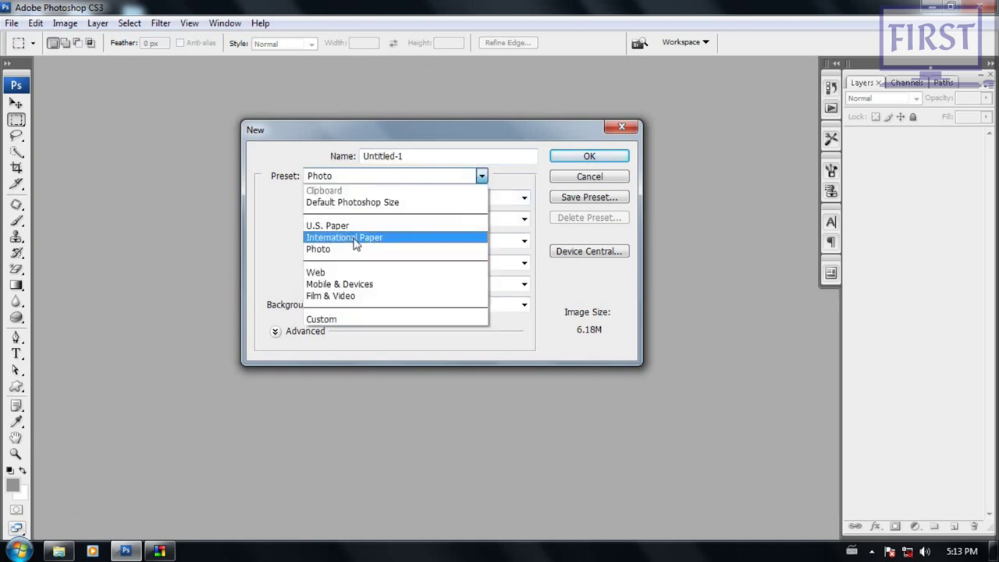
pyautogui.click(379, 248)
pyautogui.click(487, 196)
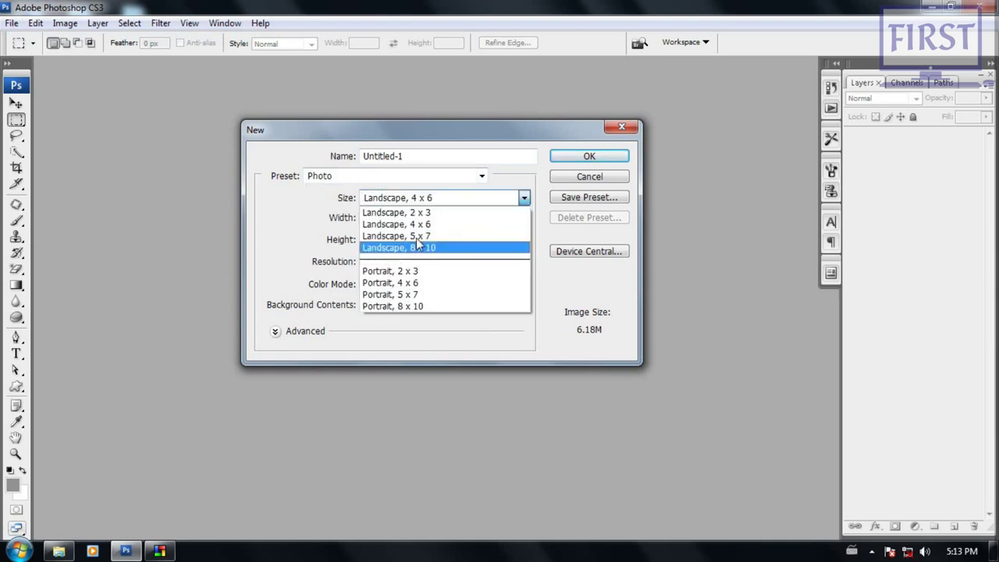
pyautogui.click(439, 225)
pyautogui.click(601, 156)
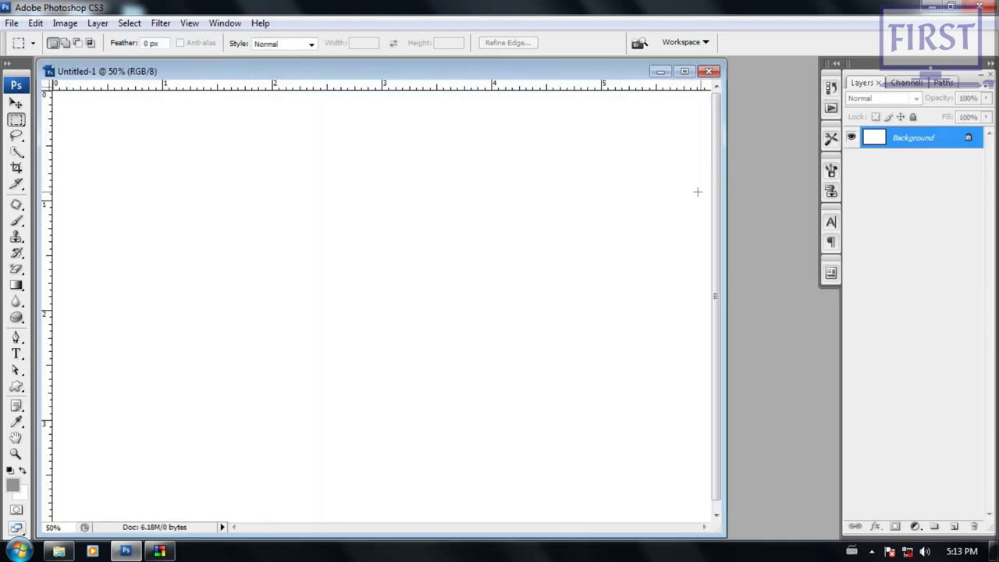
pyautogui.click(953, 526)
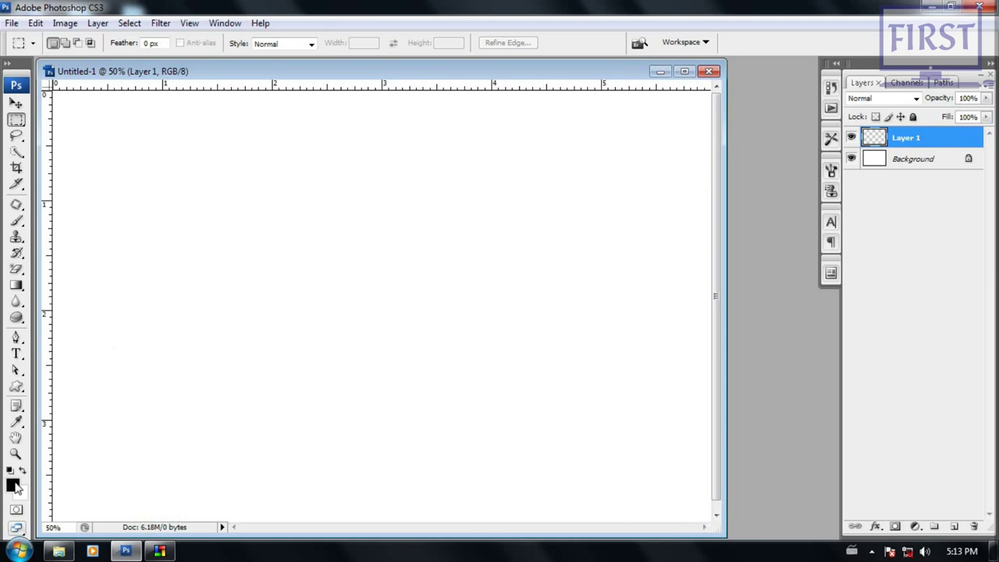
pyautogui.click(35, 23)
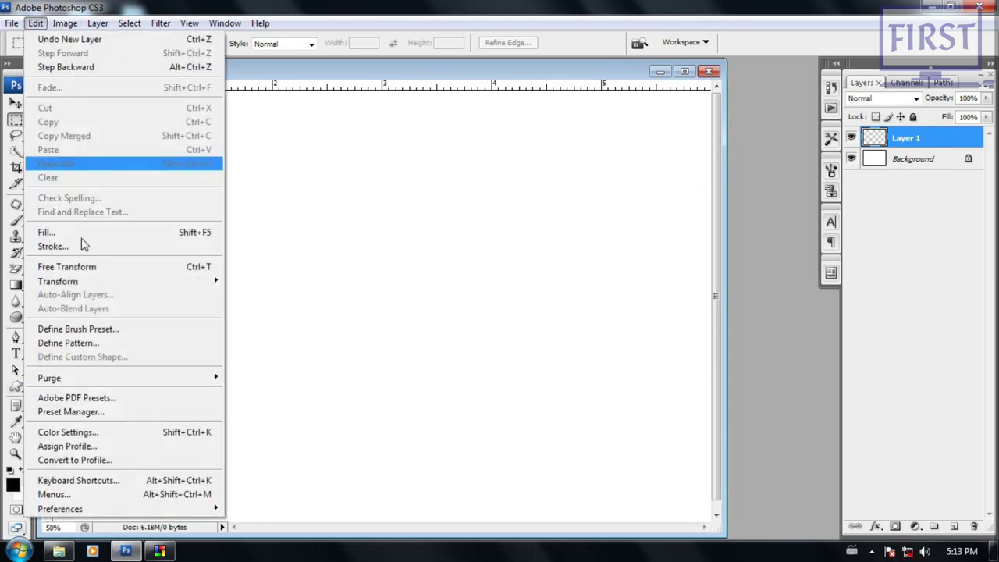
pyautogui.click(101, 231)
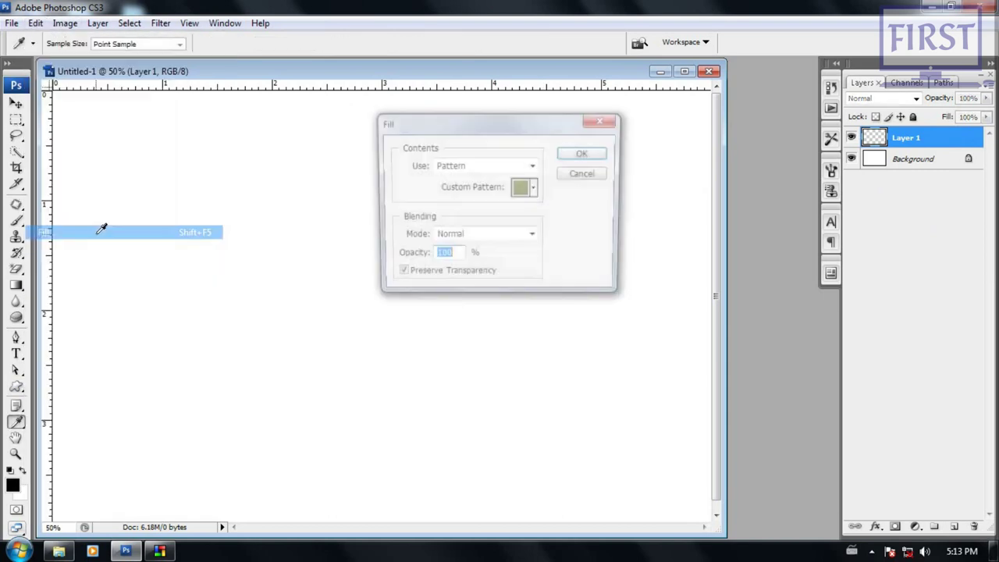
pyautogui.click(534, 167)
pyautogui.click(463, 229)
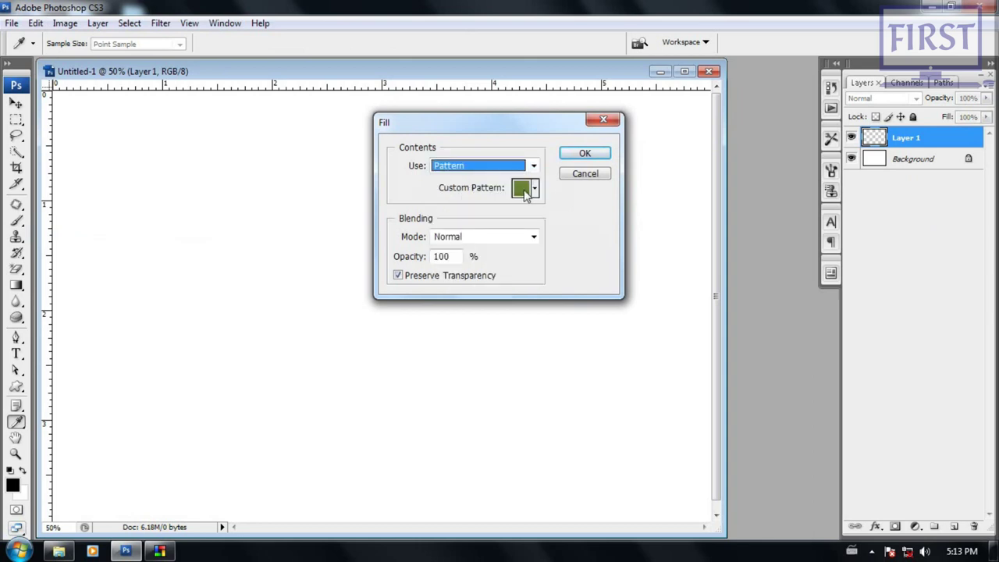
pyautogui.click(534, 189)
pyautogui.click(438, 382)
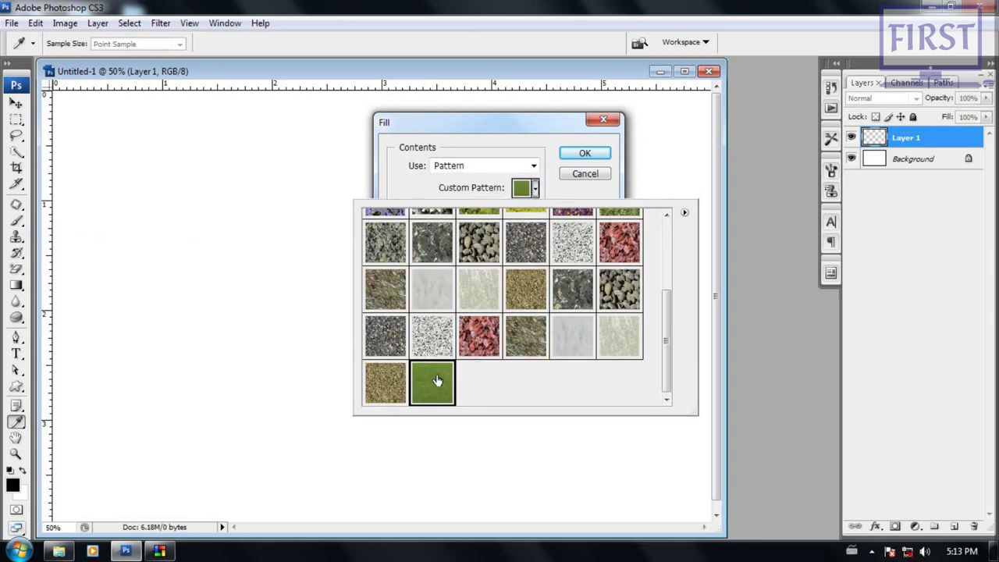
pyautogui.click(525, 127)
pyautogui.moveTo(526, 127); pyautogui.dragTo(512, 123)
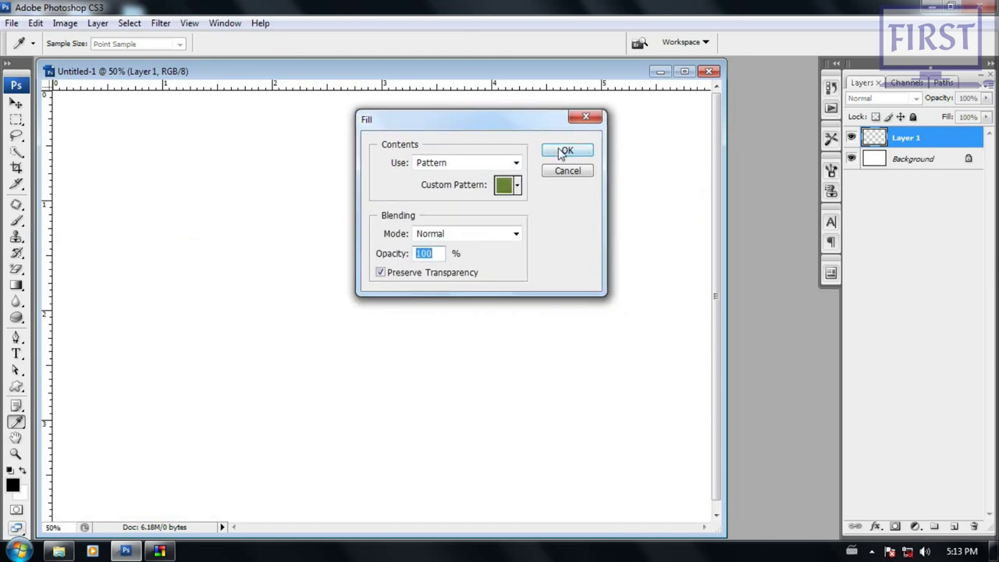
pyautogui.click(569, 151)
pyautogui.hotkey('ctrl', '0')
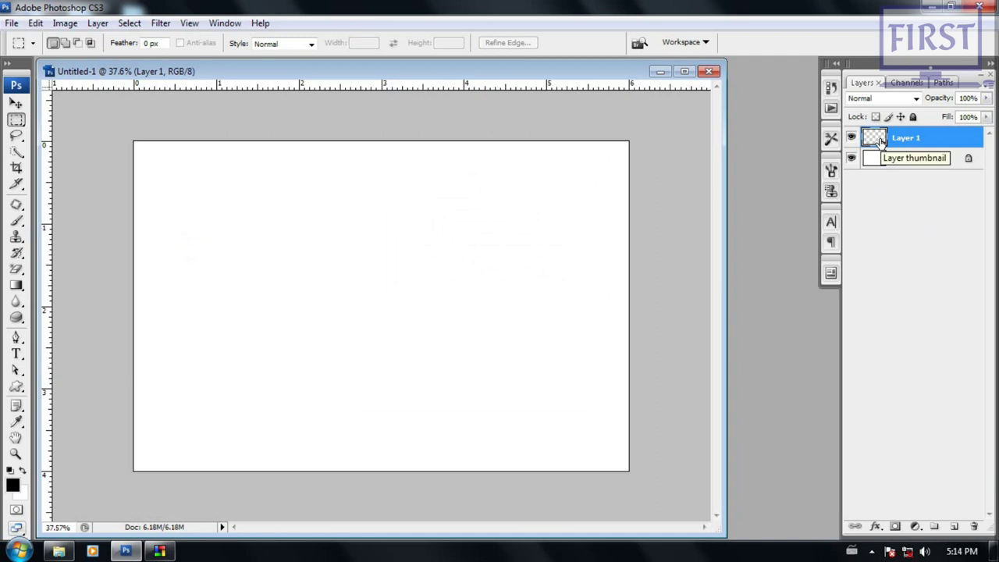
# Step: Fill Layer 1 with black, then with the green grass pattern via Edit > Fill
pyautogui.hotkey('alt', 'BackSpace')
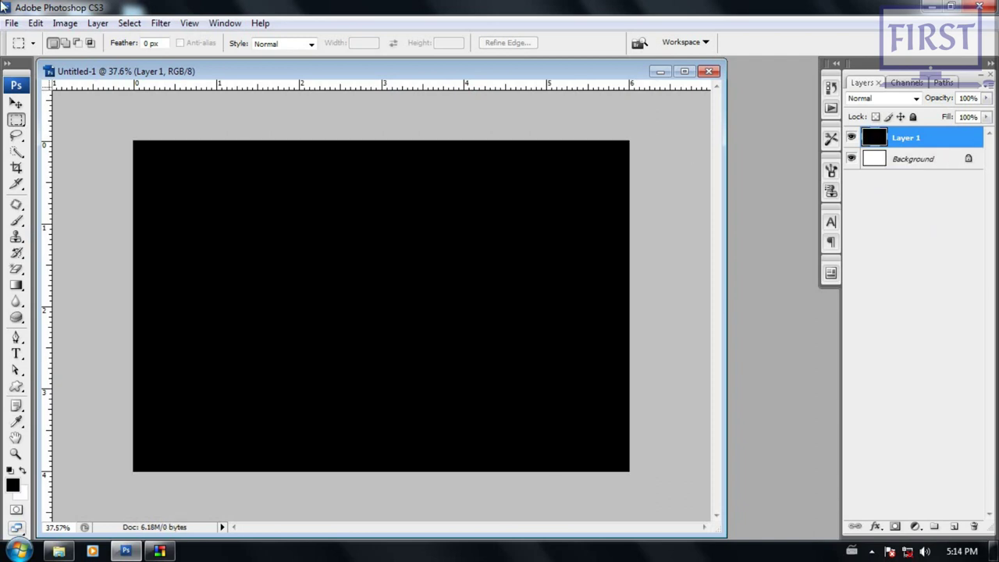
pyautogui.click(35, 23)
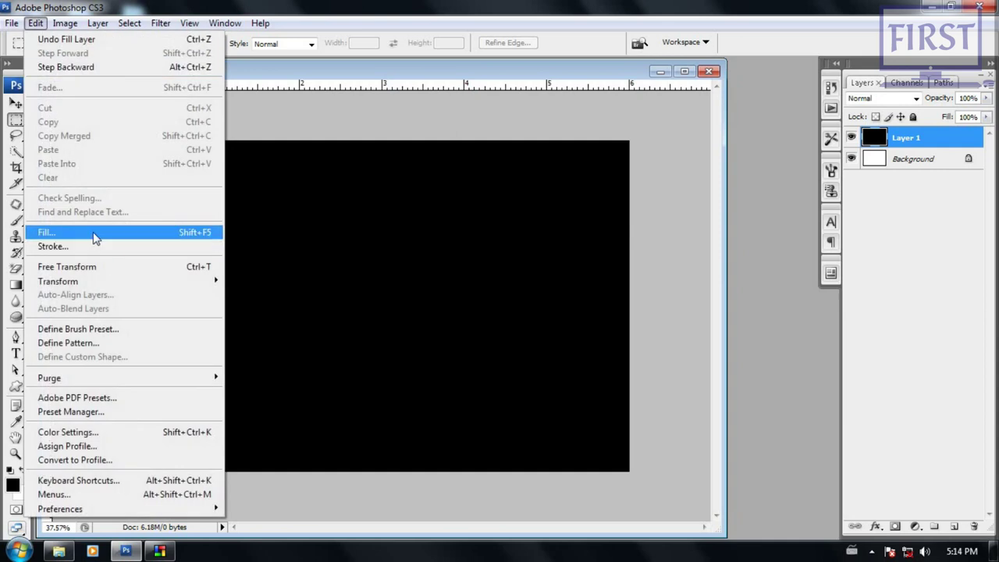
pyautogui.click(93, 232)
pyautogui.click(517, 185)
pyautogui.click(414, 380)
pyautogui.click(503, 129)
pyautogui.click(568, 150)
pyautogui.press('m')
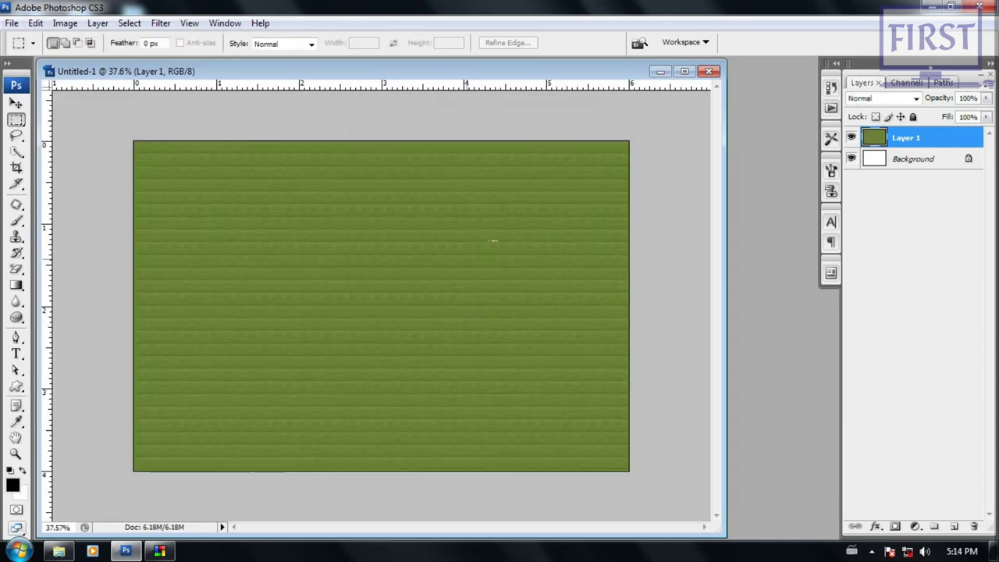
pyautogui.scroll(2, 405, 346)
pyautogui.scroll(1, 414, 328)
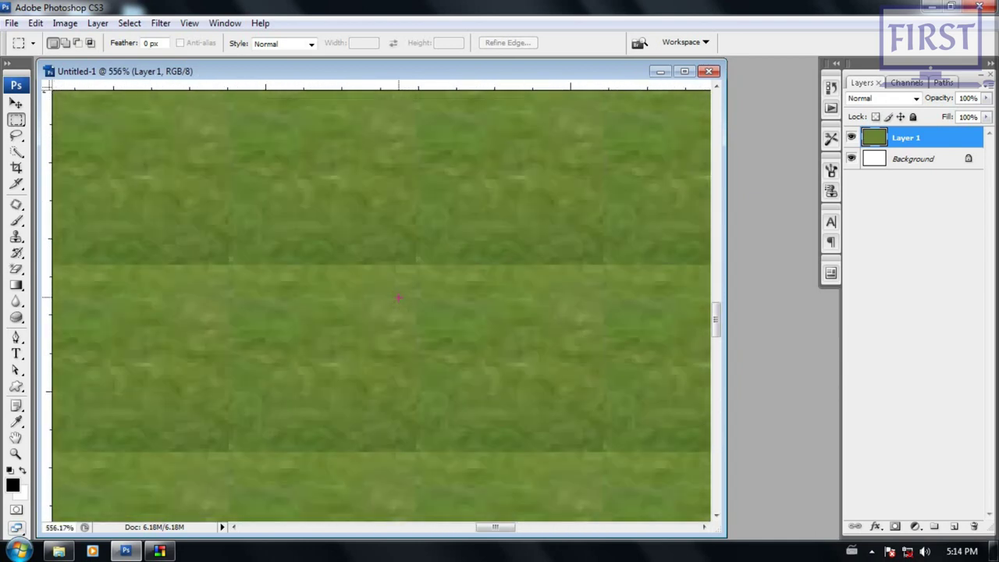
pyautogui.scroll(1, 422, 314)
pyautogui.scroll(-2, 422, 314)
pyautogui.scroll(-2, 424, 310)
pyautogui.scroll(1, 424, 305)
pyautogui.scroll(1, 430, 311)
pyautogui.scroll(-1, 422, 311)
pyautogui.scroll(1, 419, 318)
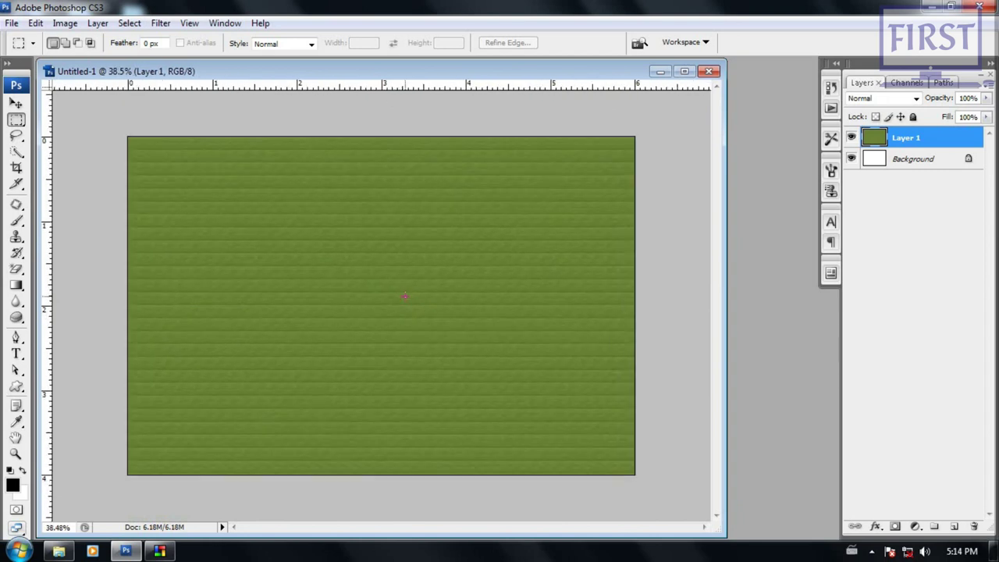
pyautogui.scroll(-1, 404, 296)
pyautogui.scroll(-1, 404, 296)
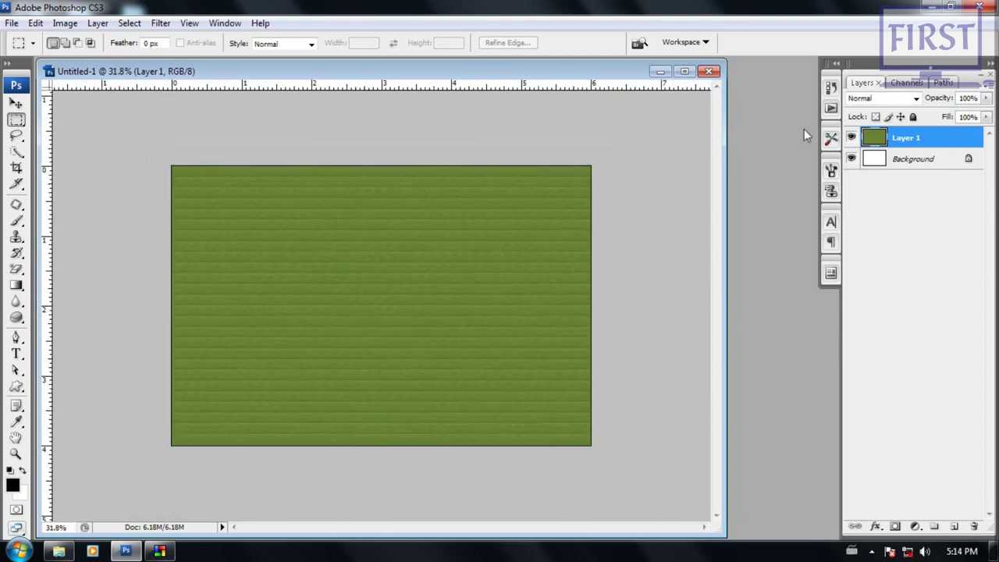
# Step: Close the grass-pattern document without saving changes
pyautogui.moveTo(636, 72); pyautogui.dragTo(646, 73)
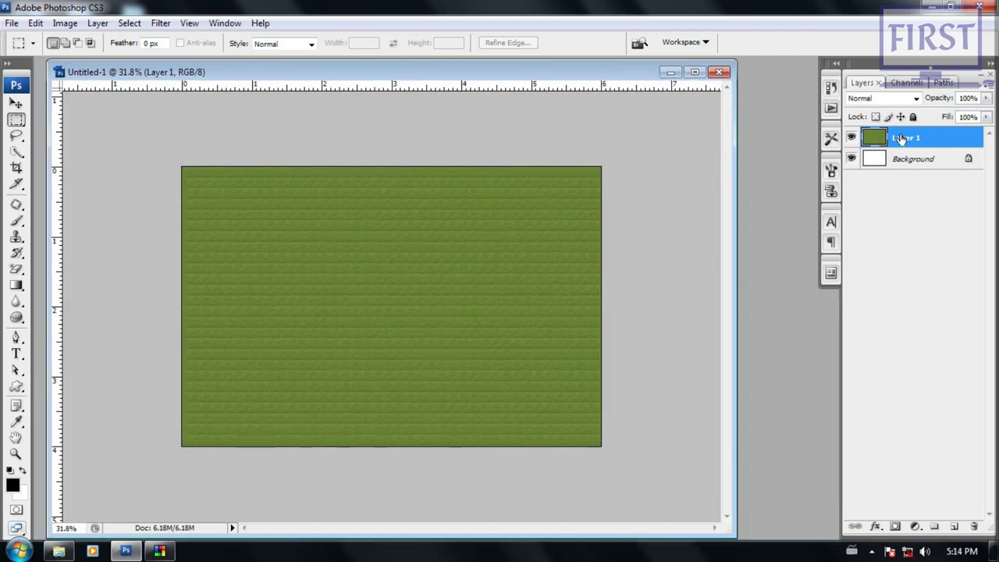
pyautogui.moveTo(901, 138); pyautogui.dragTo(934, 460)
pyautogui.click(719, 73)
pyautogui.click(508, 227)
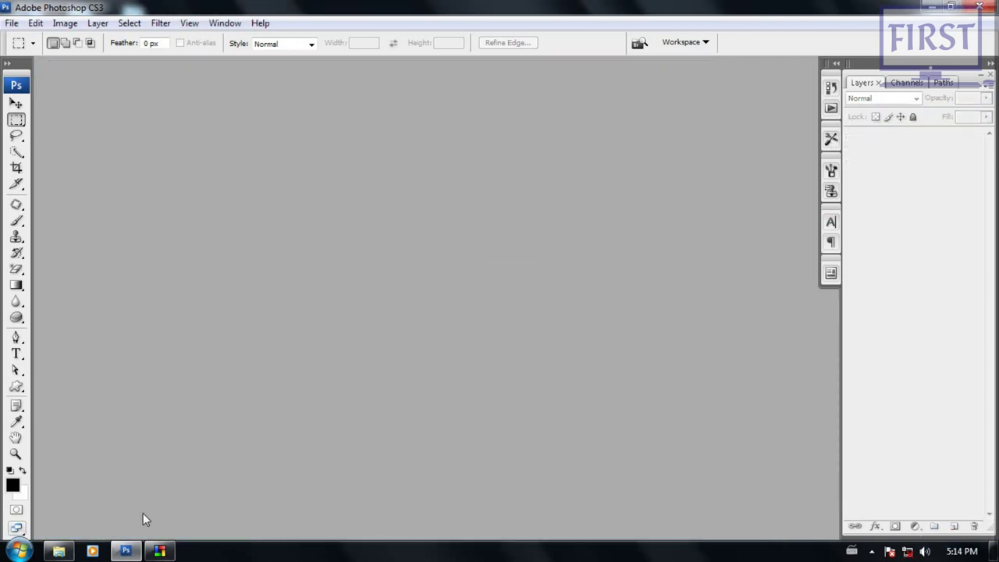
# Step: Open the garden photo ASSSS.jpg by dragging it from the wallpaper folder into Photoshop
pyautogui.click(59, 551)
pyautogui.click(480, 233)
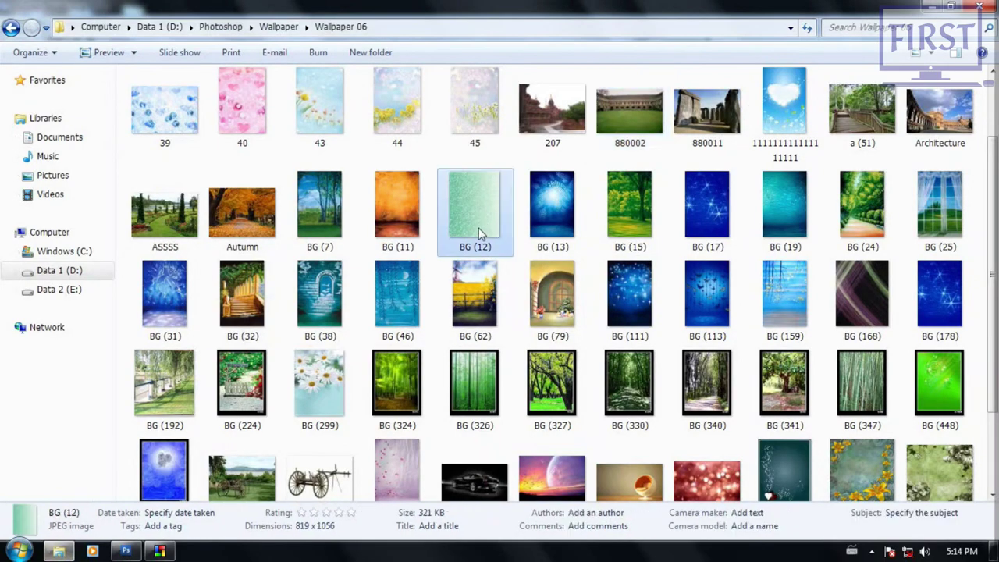
pyautogui.scroll(1, 476, 390)
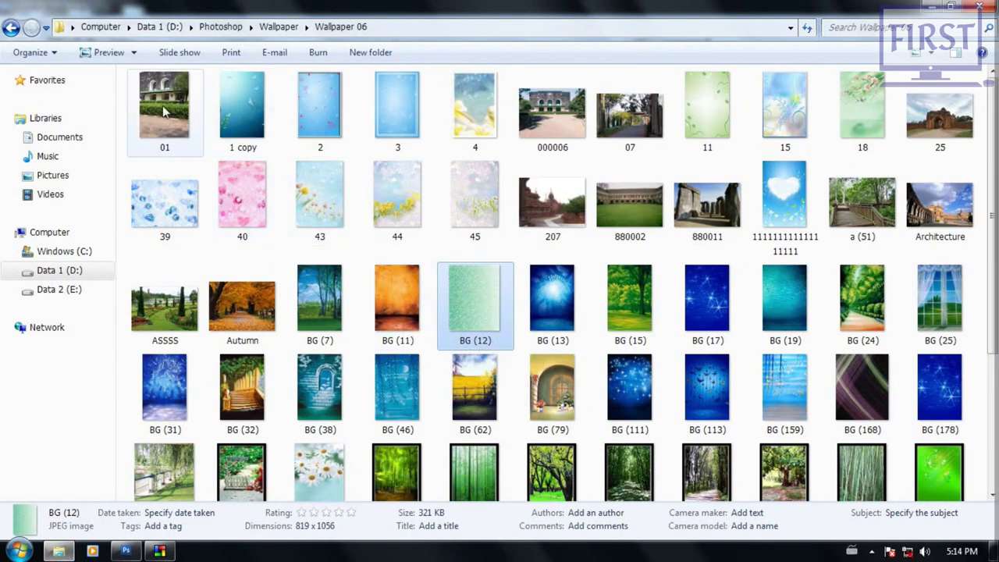
pyautogui.moveTo(154, 307); pyautogui.dragTo(390, 394)
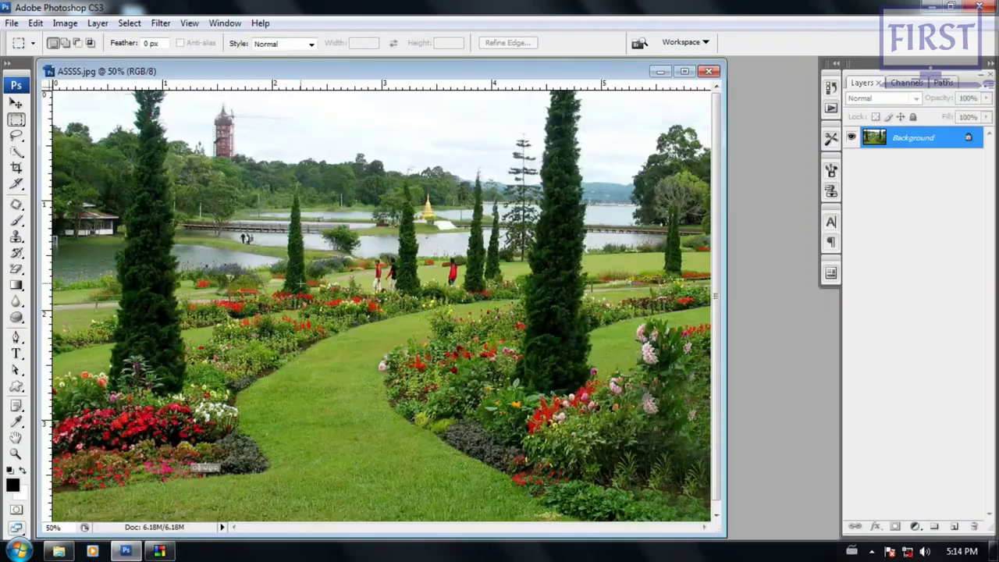
# Step: Zoom in and select a rectangle of plain lawn with the Rectangular Marquee Tool
pyautogui.scroll(3, 355, 397)
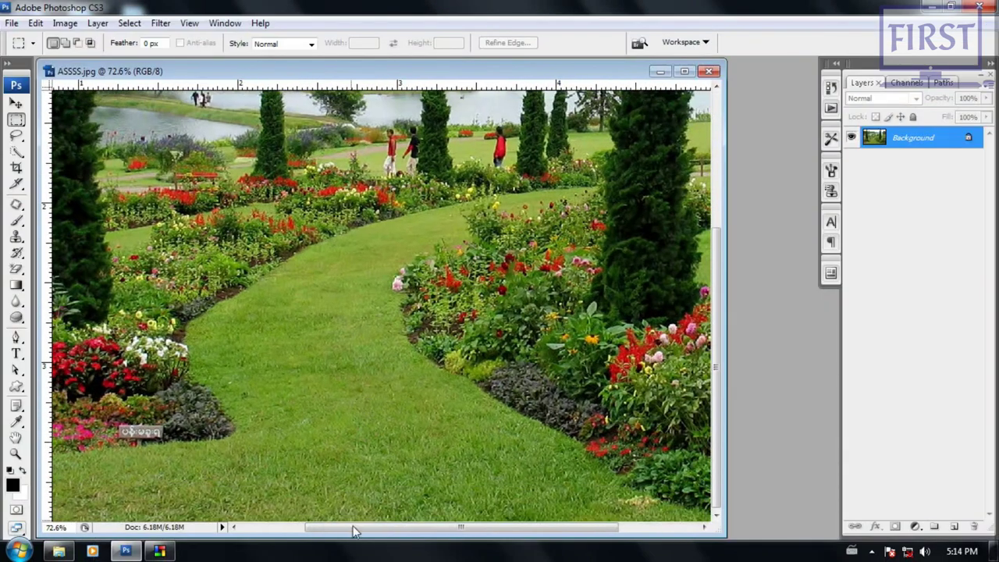
pyautogui.scroll(2, 355, 396)
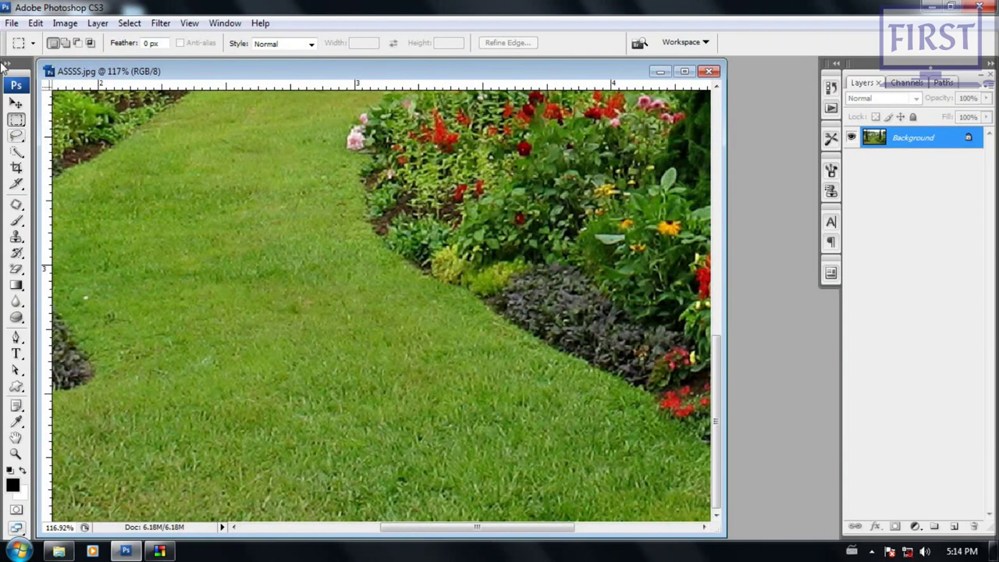
pyautogui.rightClick(16, 119)
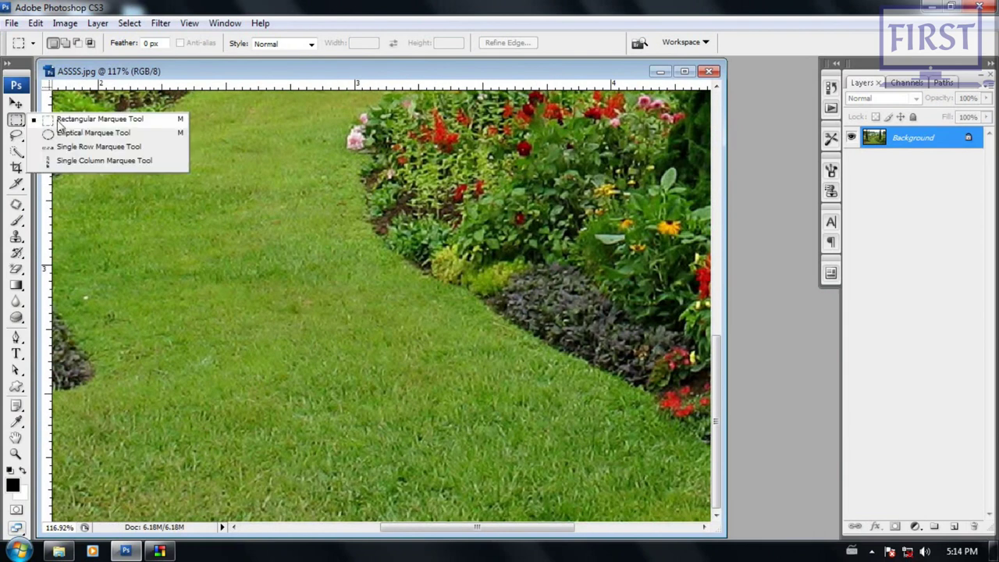
pyautogui.click(58, 122)
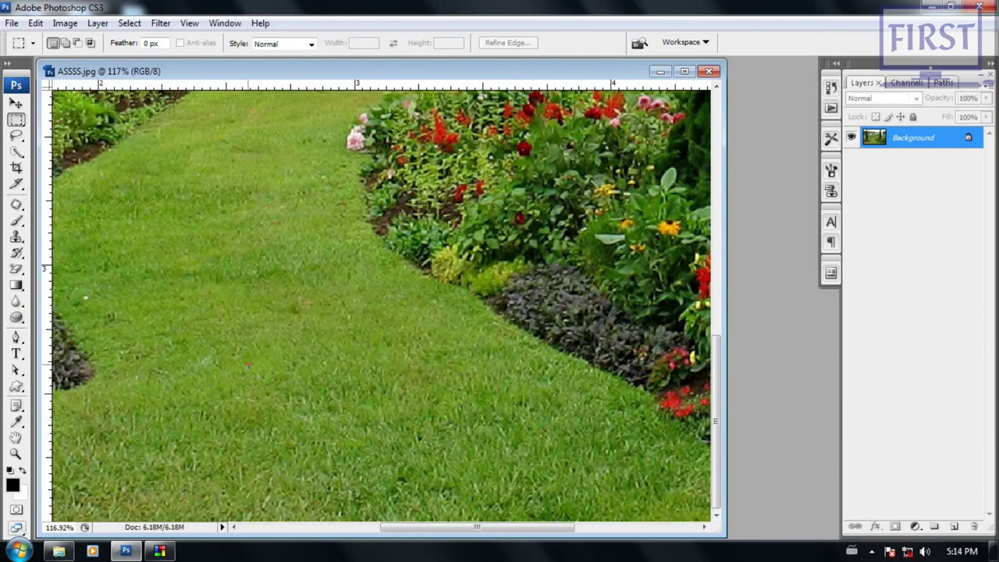
pyautogui.moveTo(215, 318); pyautogui.dragTo(427, 499)
pyautogui.moveTo(334, 422); pyautogui.dragTo(355, 422)
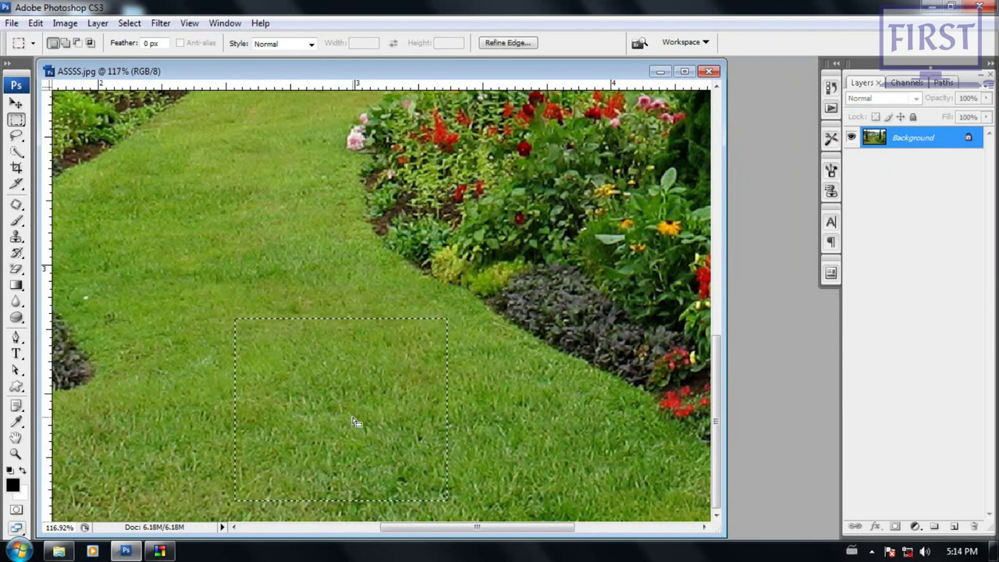
# Step: Define the lawn selection as a new pattern named 'grass'
pyautogui.click(35, 22)
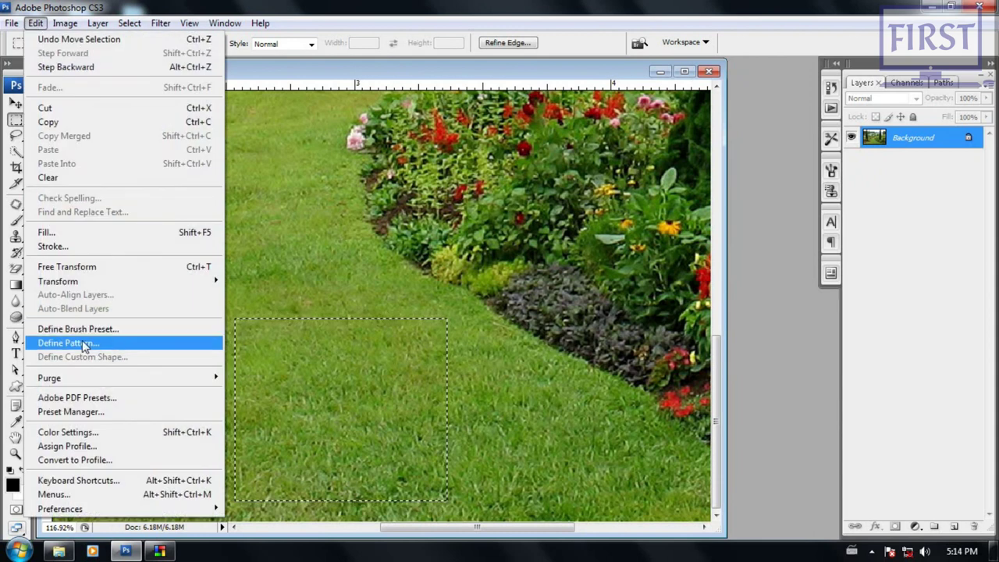
pyautogui.click(83, 343)
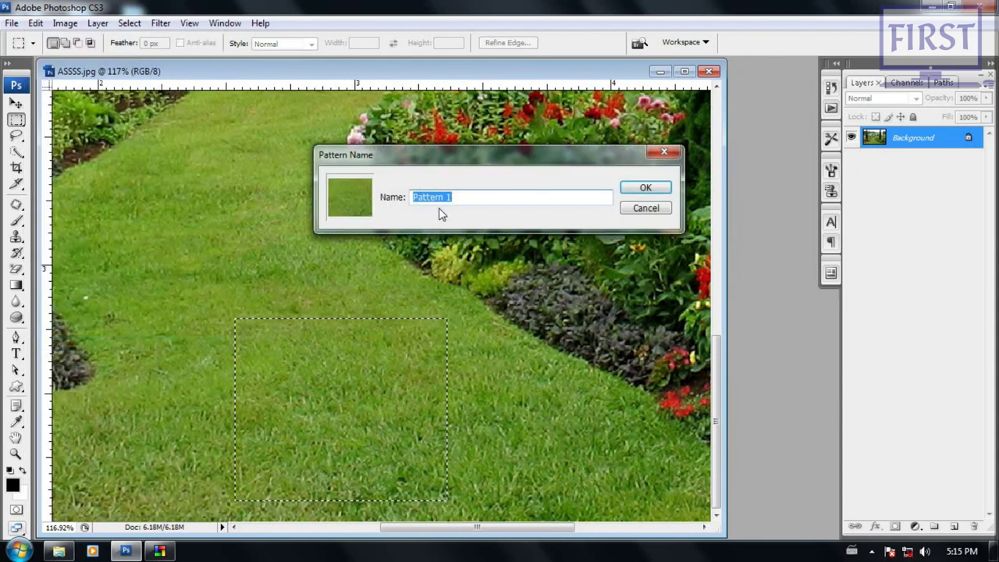
pyautogui.write('grass')
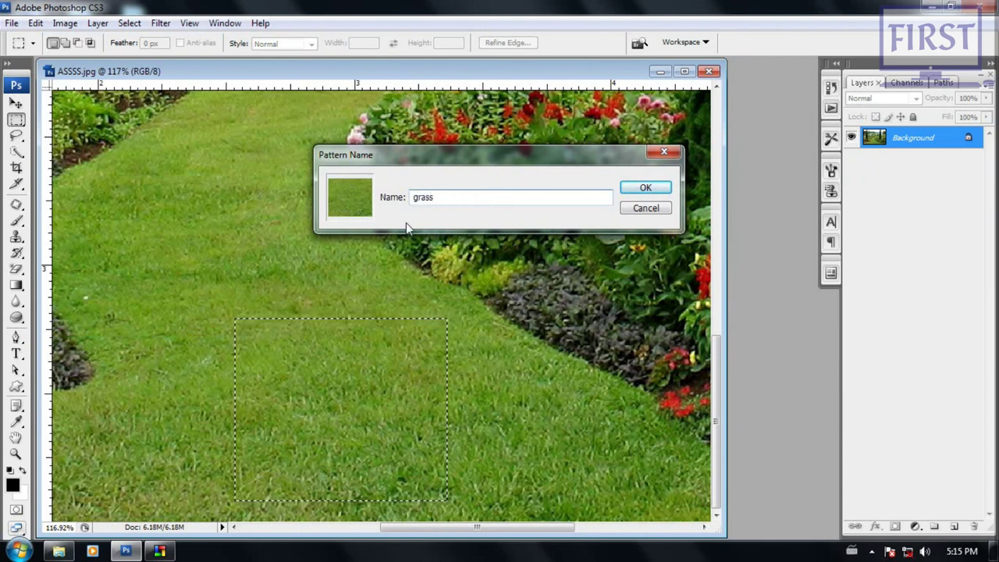
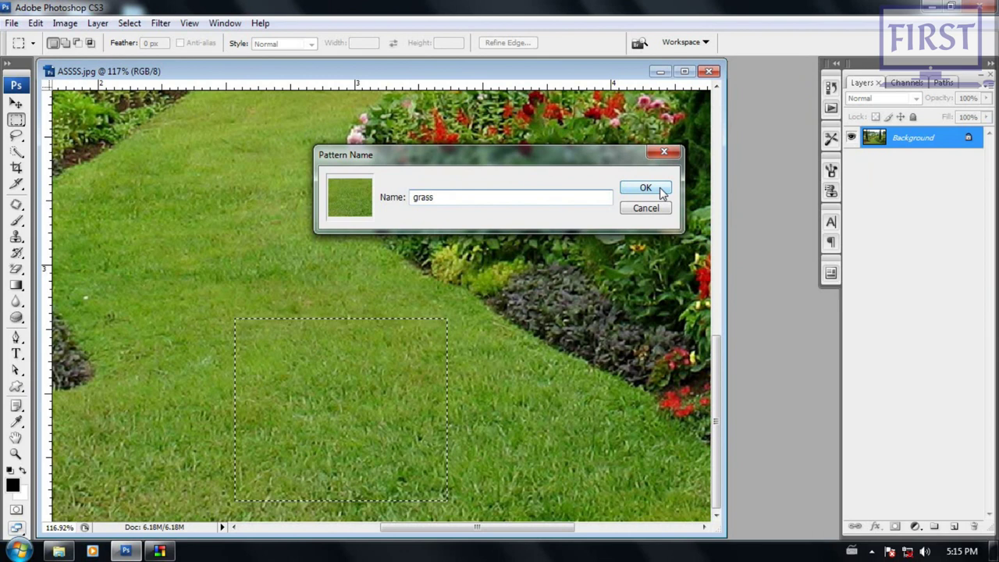
# Step: Save the grass patch as the pattern 'grass', fit the photo to the window, and deselect
pyautogui.click(645, 188)
pyautogui.hotkey('ctrl', '0')
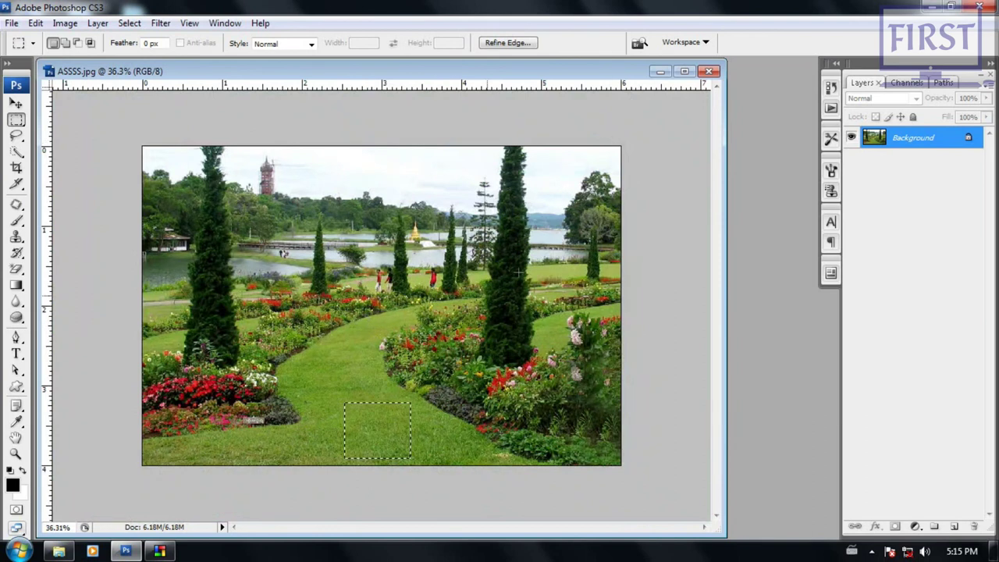
pyautogui.rightClick(357, 382)
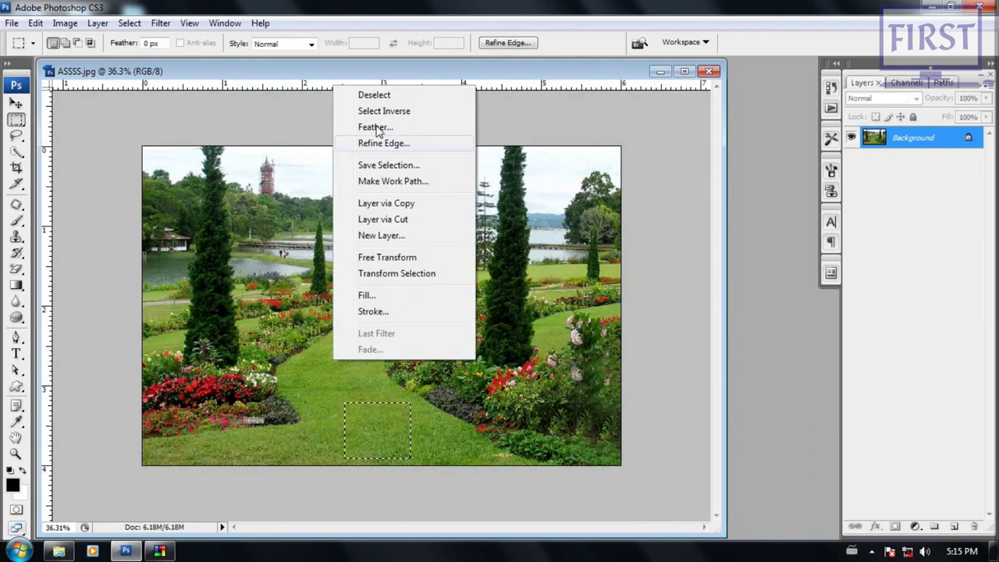
pyautogui.click(374, 95)
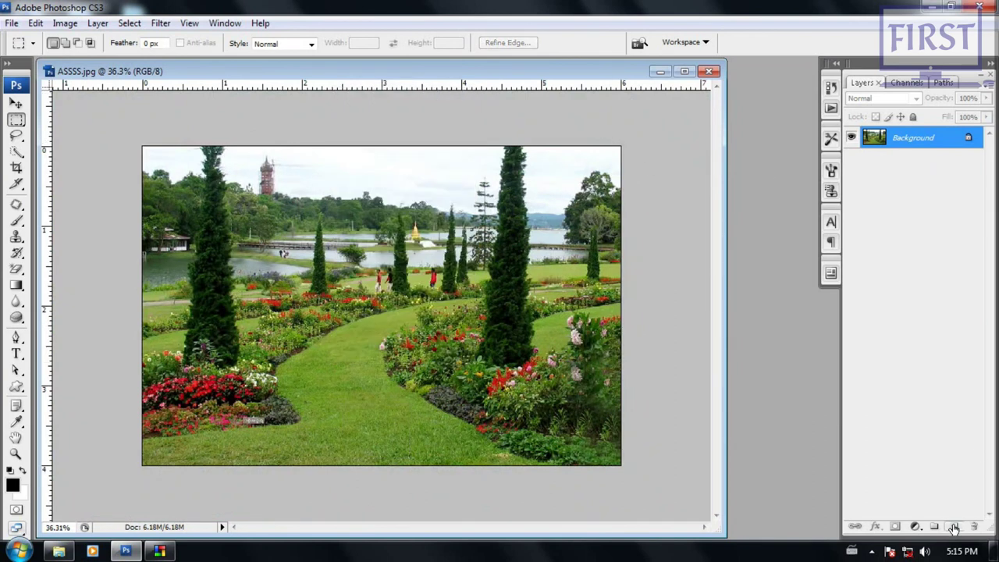
# Step: Add a new Layer 1 and fill it with solid black
pyautogui.click(952, 528)
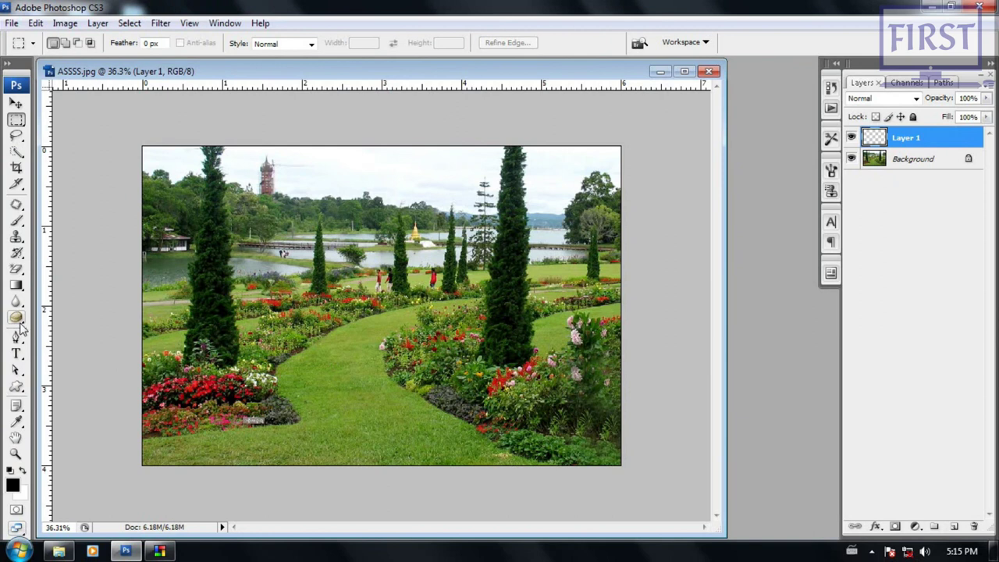
pyautogui.hotkey('alt', 'BackSpace')
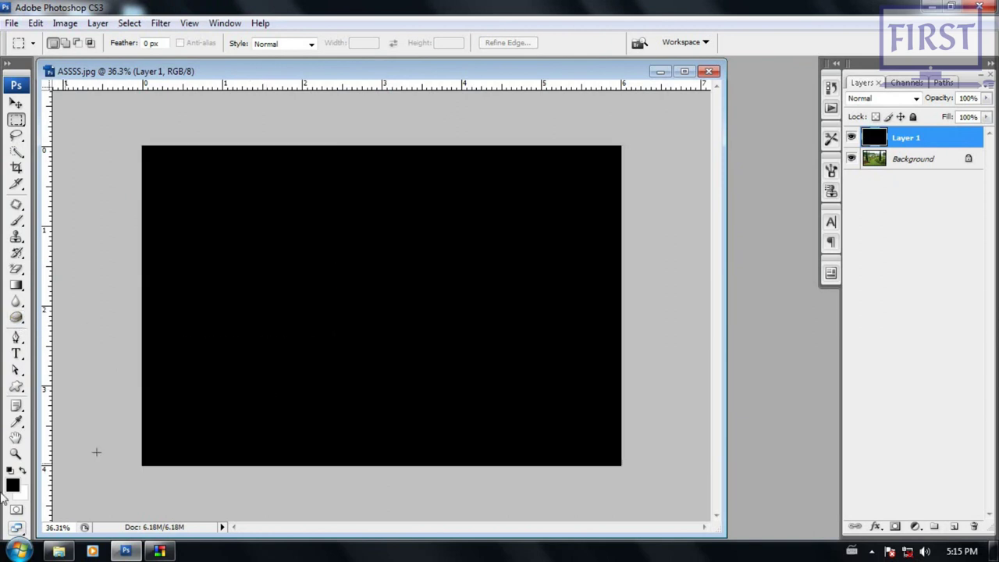
pyautogui.click(35, 23)
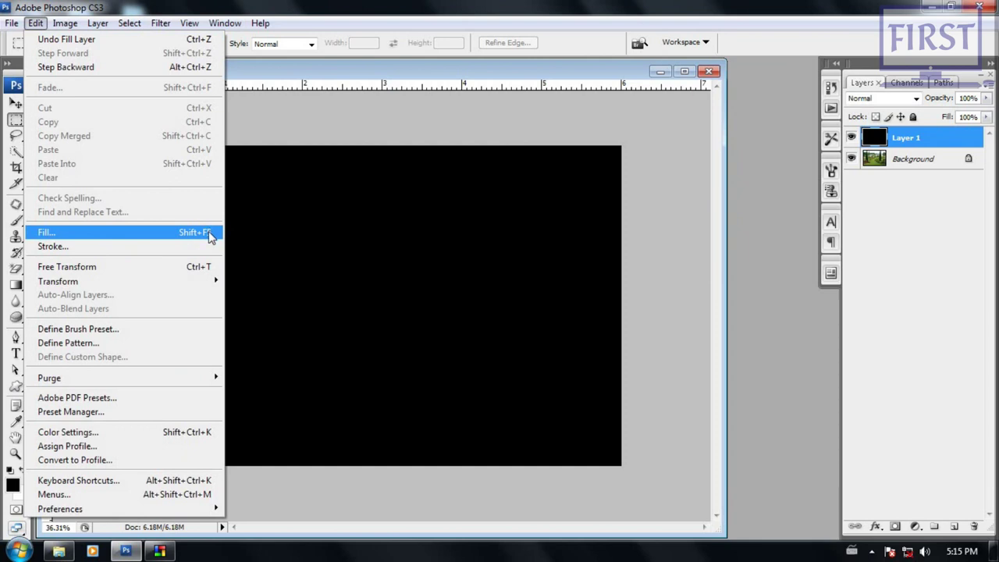
# Step: Fill Layer 1 with the tiled grass custom pattern
pyautogui.click(211, 236)
pyautogui.moveTo(483, 132); pyautogui.dragTo(493, 148)
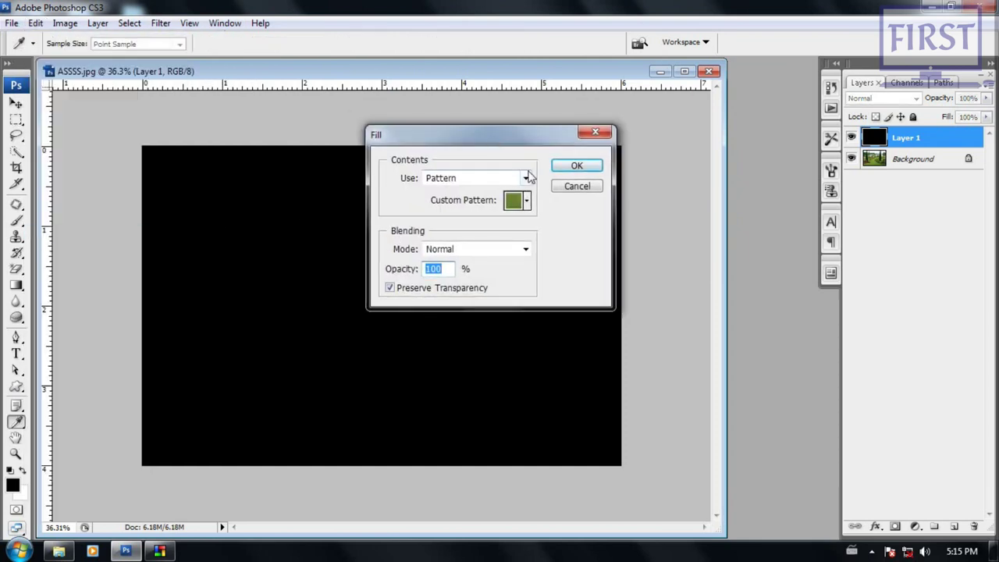
pyautogui.click(525, 178)
pyautogui.click(465, 240)
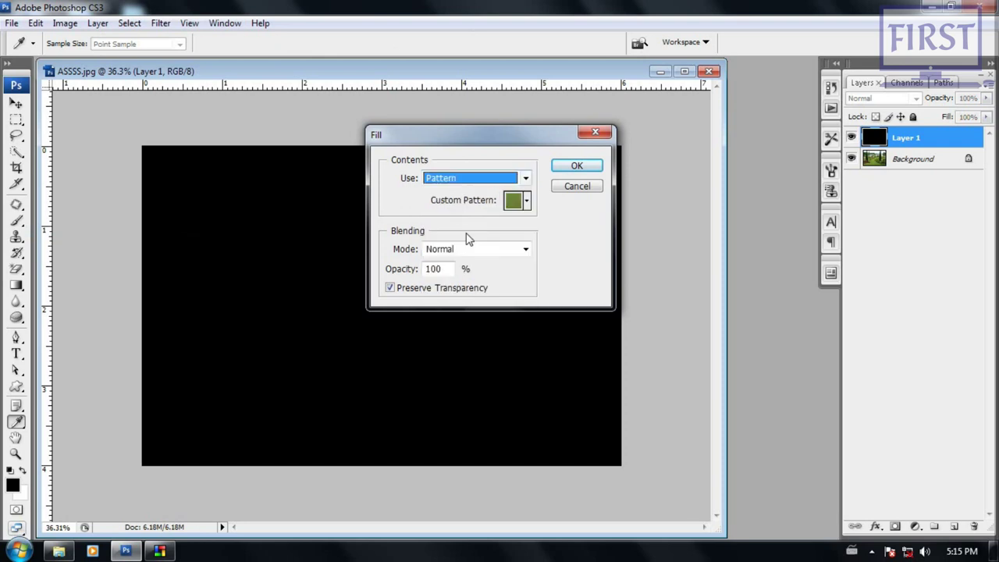
pyautogui.click(527, 201)
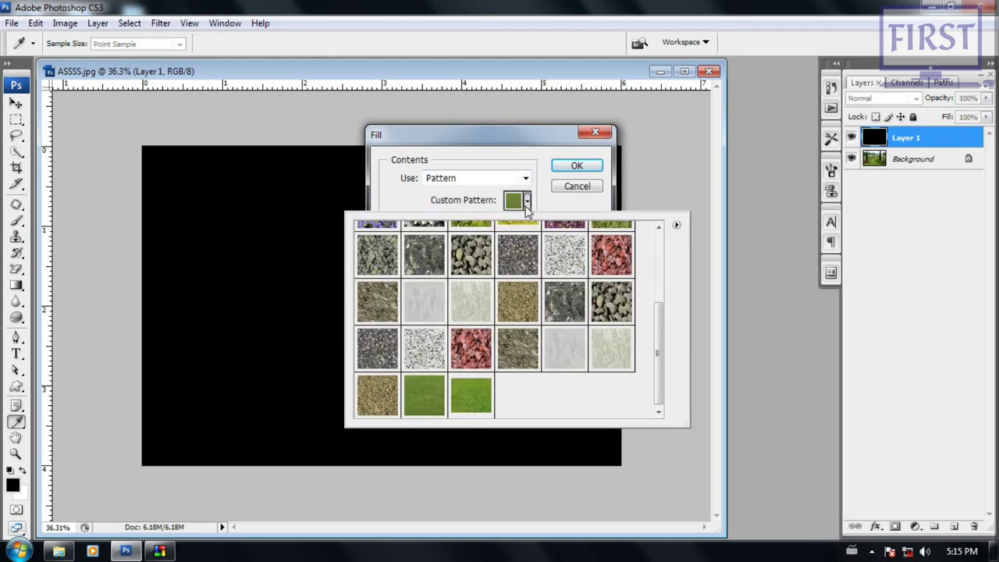
pyautogui.click(470, 405)
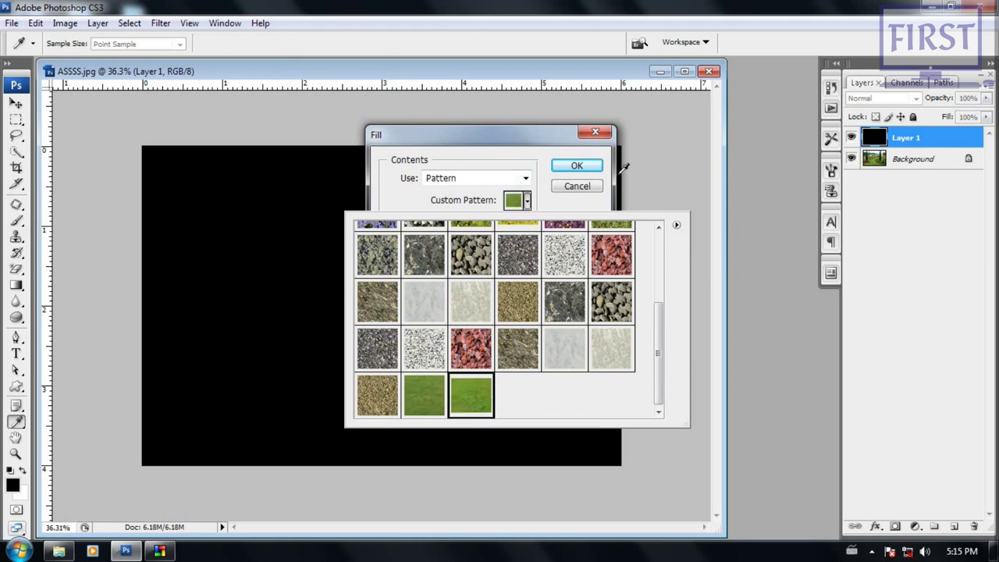
pyautogui.click(537, 138)
pyautogui.click(576, 165)
pyautogui.press('m')
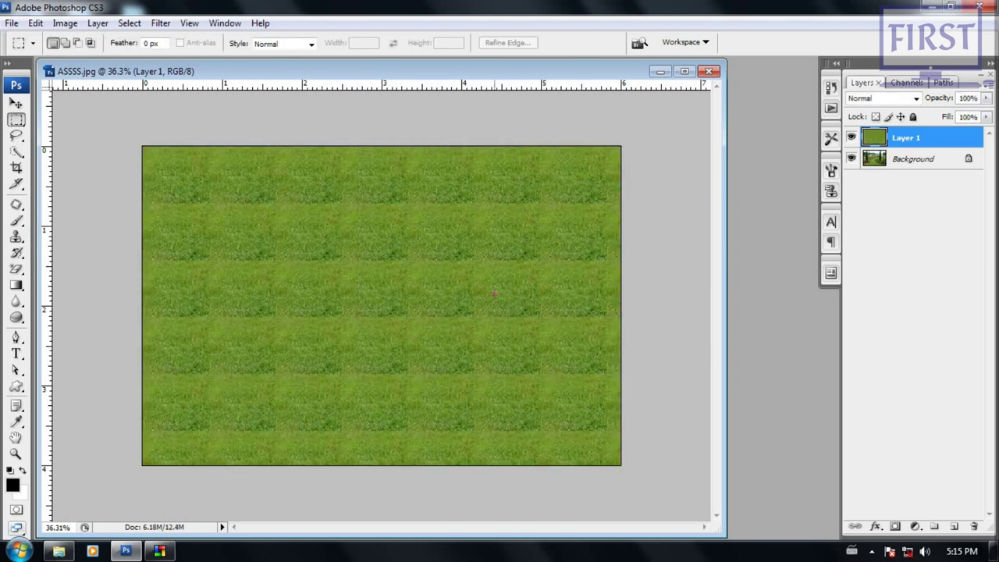
pyautogui.scroll(2, 458, 332)
pyautogui.scroll(3, 466, 304)
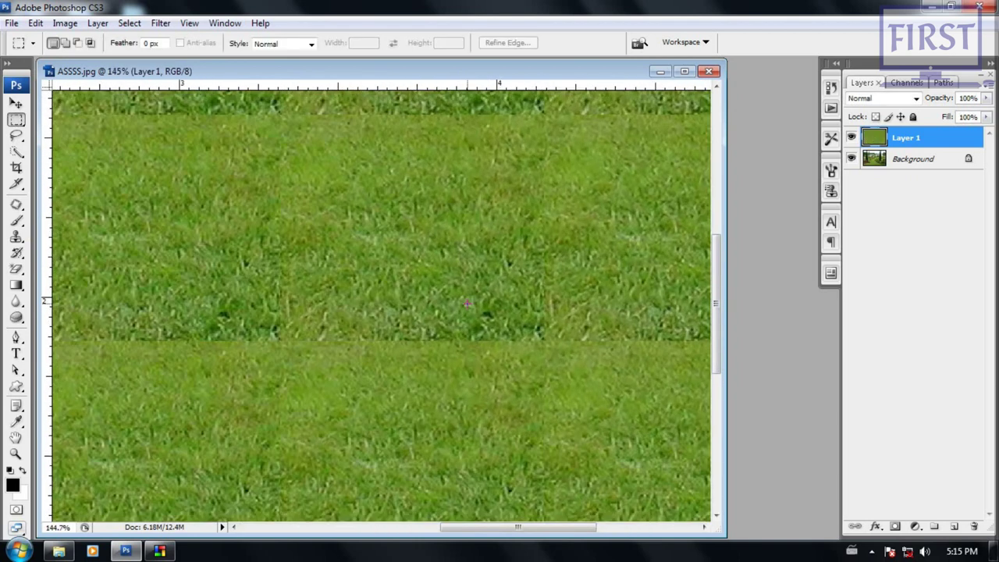
pyautogui.scroll(-4, 466, 304)
pyautogui.scroll(-1, 466, 304)
pyautogui.scroll(2, 467, 304)
pyautogui.scroll(-1, 376, 331)
pyautogui.scroll(-1, 376, 332)
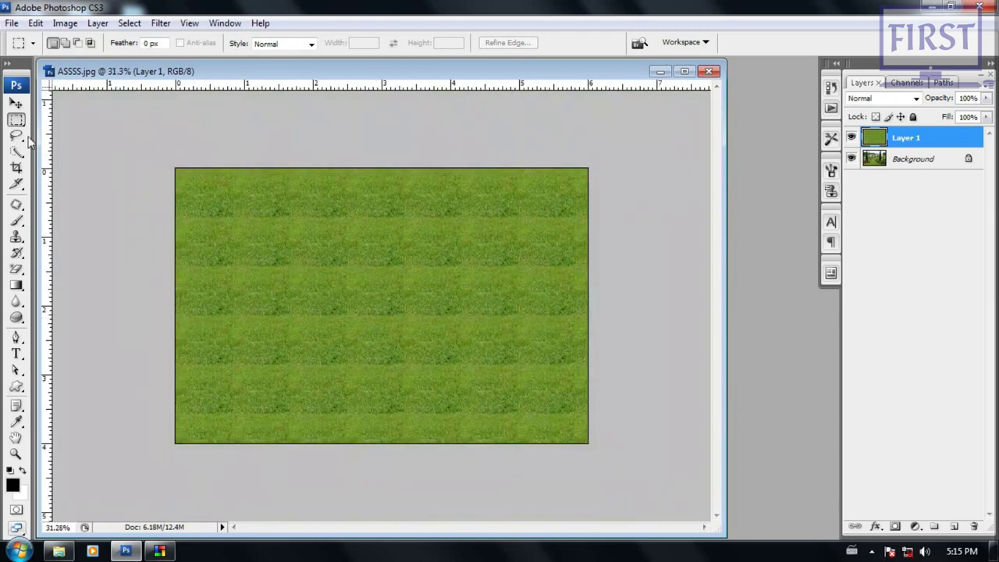
# Step: Set the Pattern Stamp tool to the grass pattern, then close ASSSS.jpg without saving
pyautogui.click(16, 235)
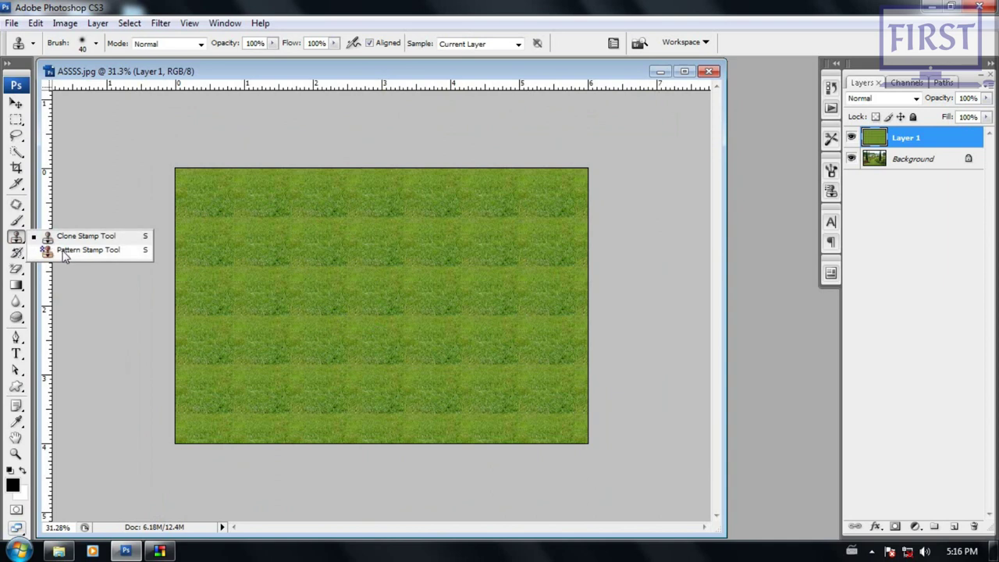
pyautogui.click(66, 250)
pyautogui.click(388, 43)
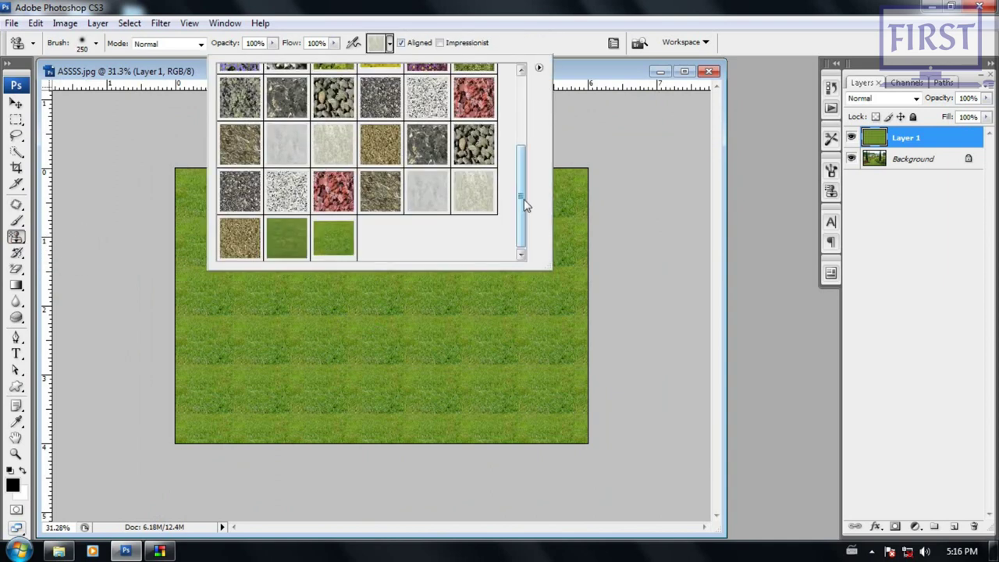
pyautogui.doubleClick(334, 238)
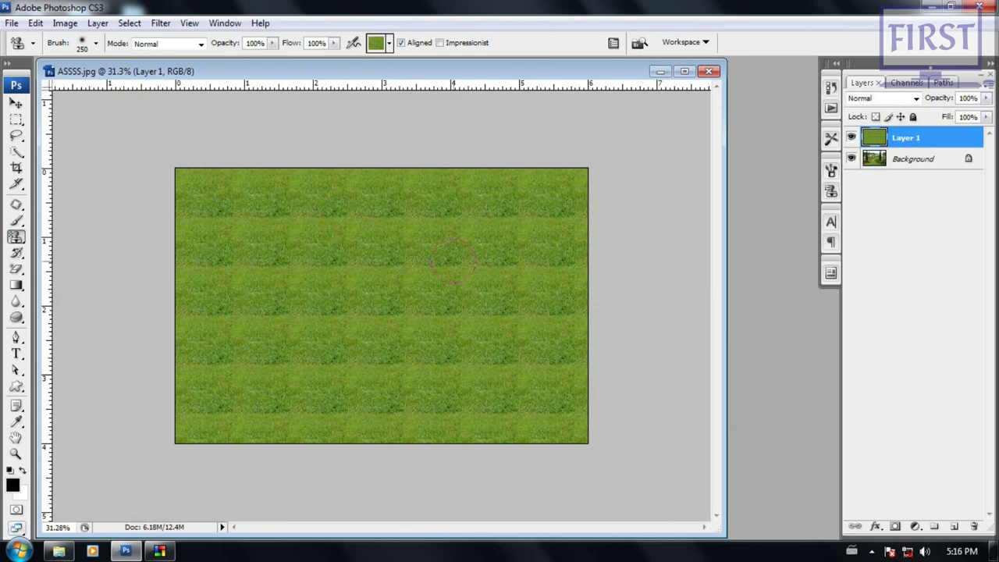
pyautogui.click(707, 71)
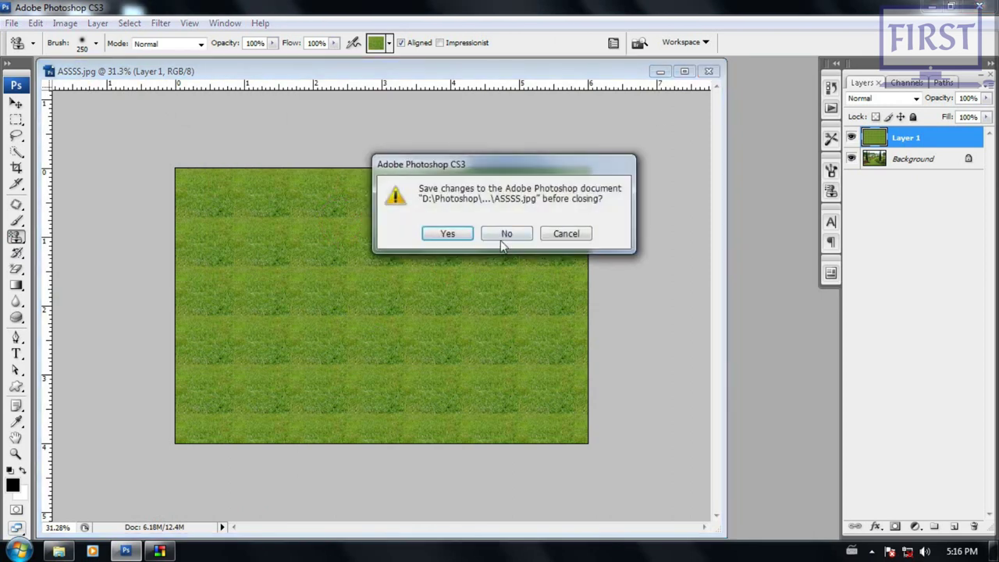
pyautogui.click(511, 236)
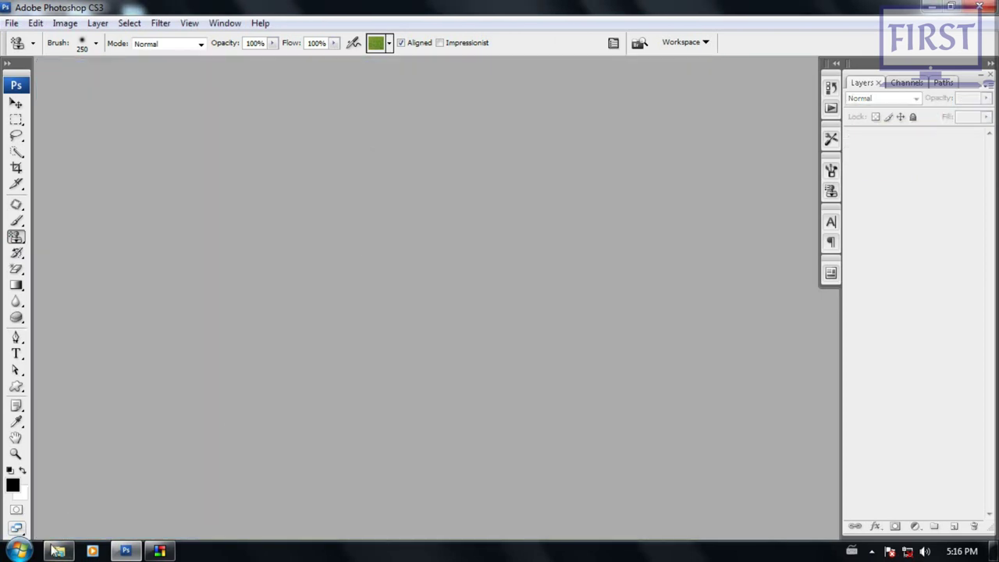
# Step: Drag image 16 from the 98WidjitaRayaWallpapers folder in Explorer into Photoshop to open it
pyautogui.click(58, 551)
pyautogui.scroll(-3, 428, 297)
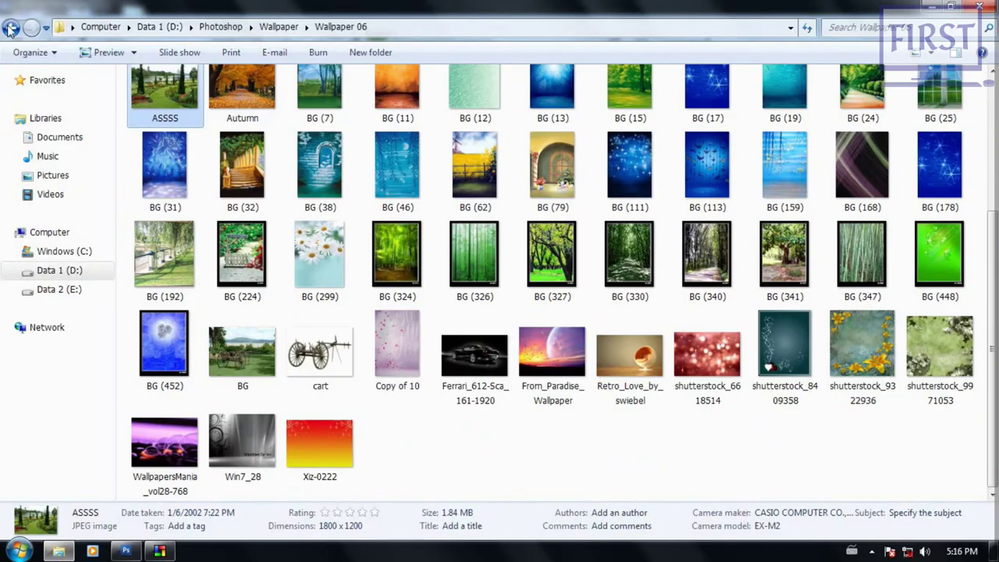
pyautogui.click(10, 29)
pyautogui.doubleClick(238, 105)
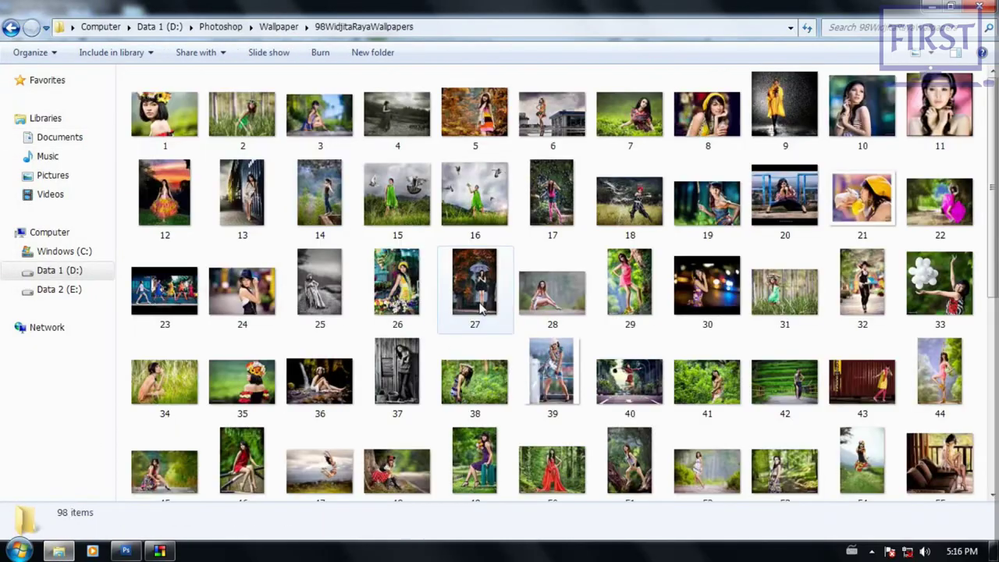
pyautogui.click(486, 212)
pyautogui.moveTo(472, 195); pyautogui.dragTo(370, 418)
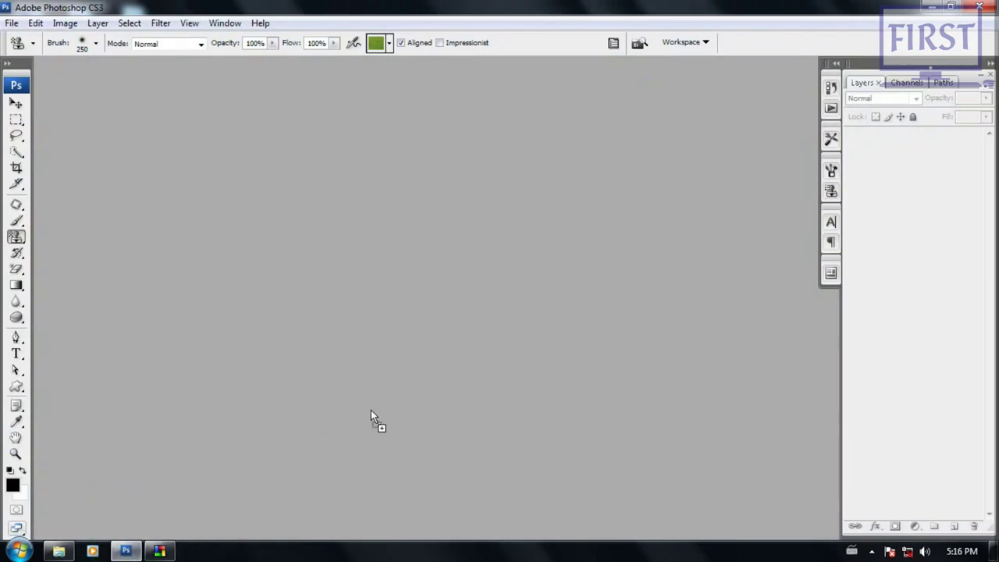
pyautogui.moveTo(371, 410); pyautogui.dragTo(374, 406)
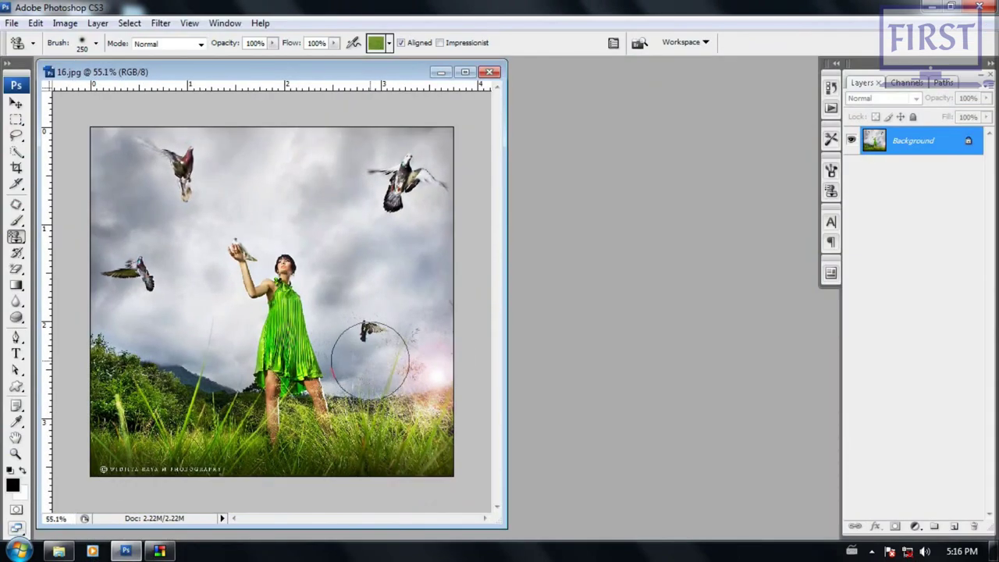
# Step: In full-screen view, zoom to the bottom grass and ready the grass pattern stamp at 60 px
pyautogui.press('f')
pyautogui.press('f')
pyautogui.hotkey('ctrl', '+')
pyautogui.moveTo(486, 271)
pyautogui.mouseDown()
pyautogui.moveTo(501, 279)
pyautogui.moveTo(511, 374)
pyautogui.mouseUp()
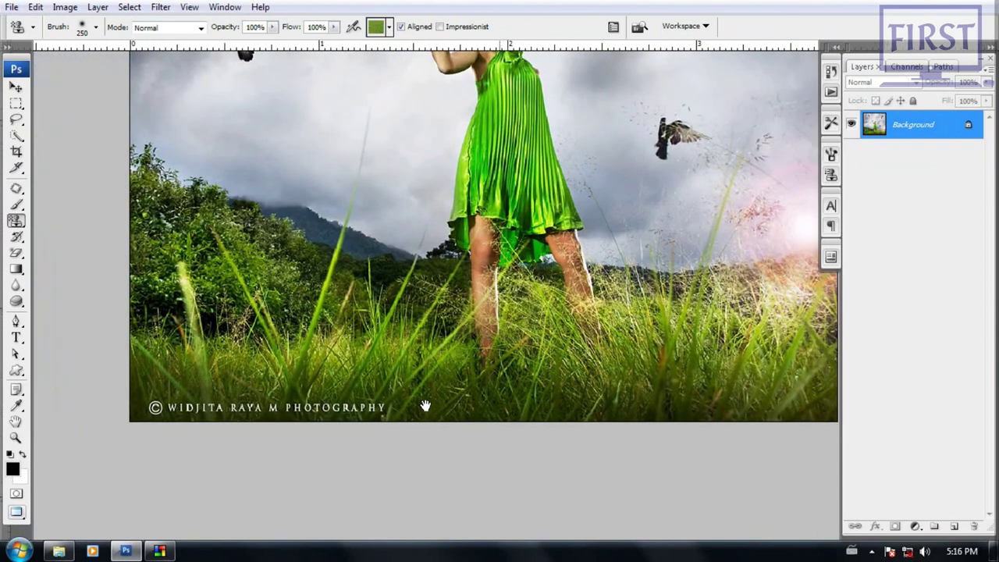
pyautogui.moveTo(426, 406); pyautogui.dragTo(473, 387)
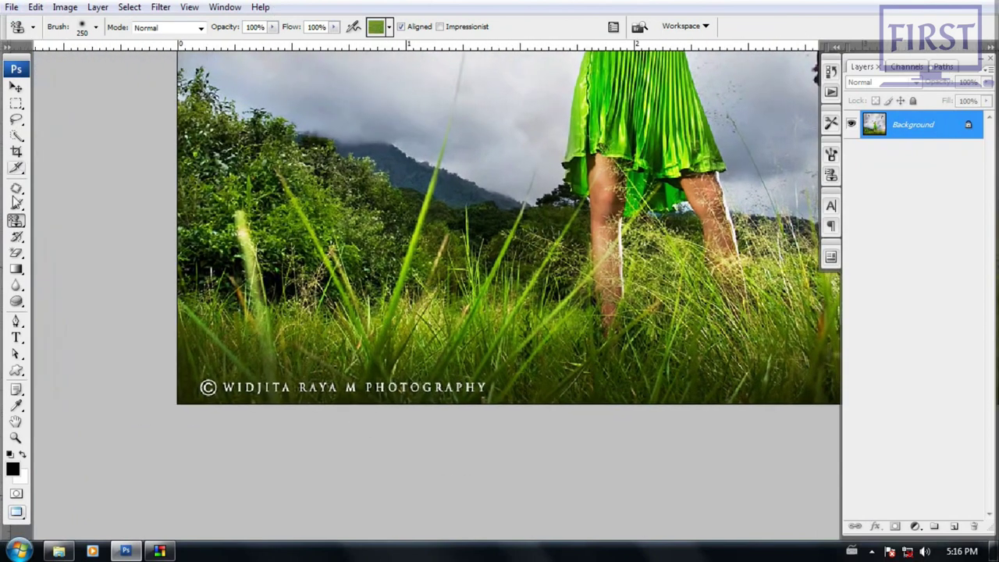
pyautogui.rightClick(16, 221)
pyautogui.click(78, 219)
pyautogui.click(389, 26)
pyautogui.doubleClick(335, 226)
pyautogui.press('[')
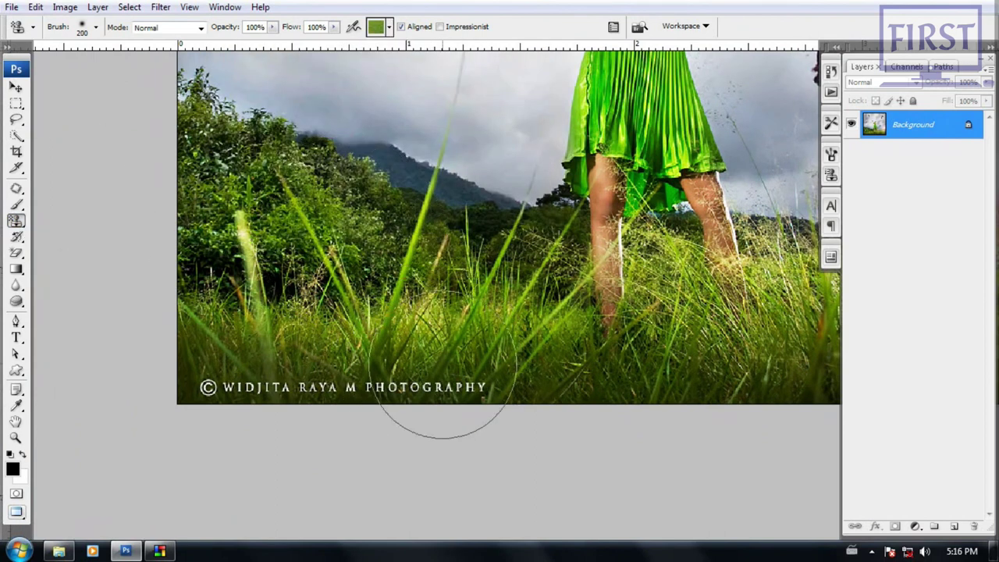
pyautogui.press('[')
pyautogui.press('[')
pyautogui.press('[')
# Step: Paint grass over the bottom-edge watermark, then blend the lower-left with a 50 px soft brush
pyautogui.moveTo(460, 390)
pyautogui.mouseDown()
pyautogui.moveTo(268, 408)
pyautogui.moveTo(174, 397)
pyautogui.mouseUp()
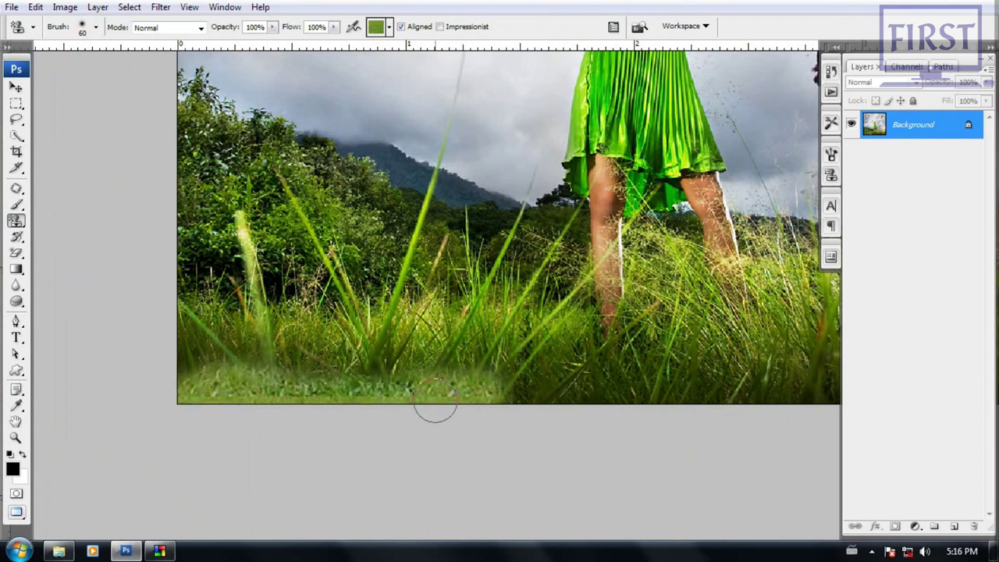
pyautogui.moveTo(435, 407); pyautogui.dragTo(630, 413)
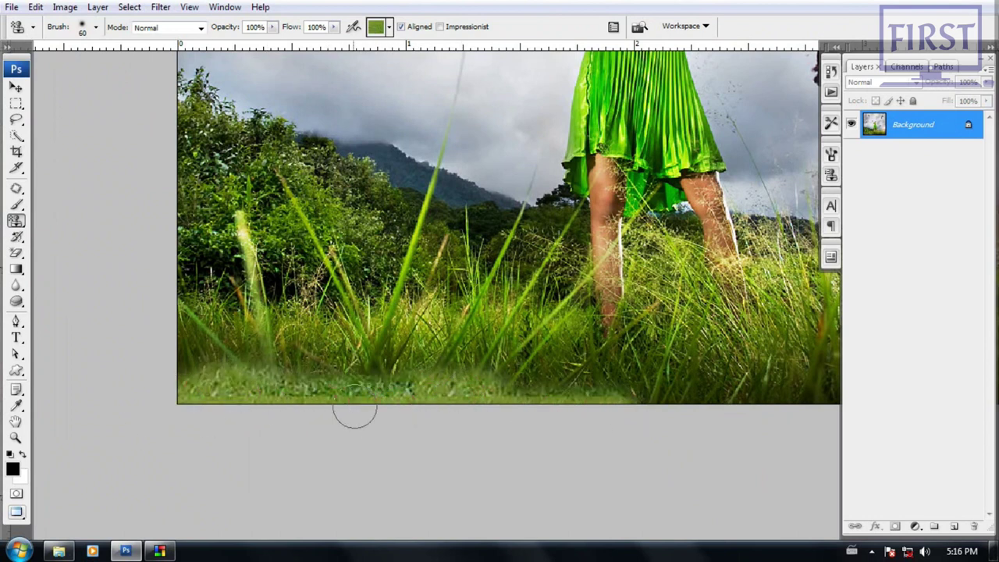
pyautogui.click(96, 26)
pyautogui.moveTo(383, 277); pyautogui.dragTo(379, 156)
pyautogui.doubleClick(272, 220)
pyautogui.press(']')
pyautogui.press(']')
pyautogui.press(']')
pyautogui.press(']')
pyautogui.press(']')
pyautogui.moveTo(161, 371)
pyautogui.mouseDown()
pyautogui.moveTo(256, 401)
pyautogui.moveTo(535, 401)
pyautogui.mouseUp()
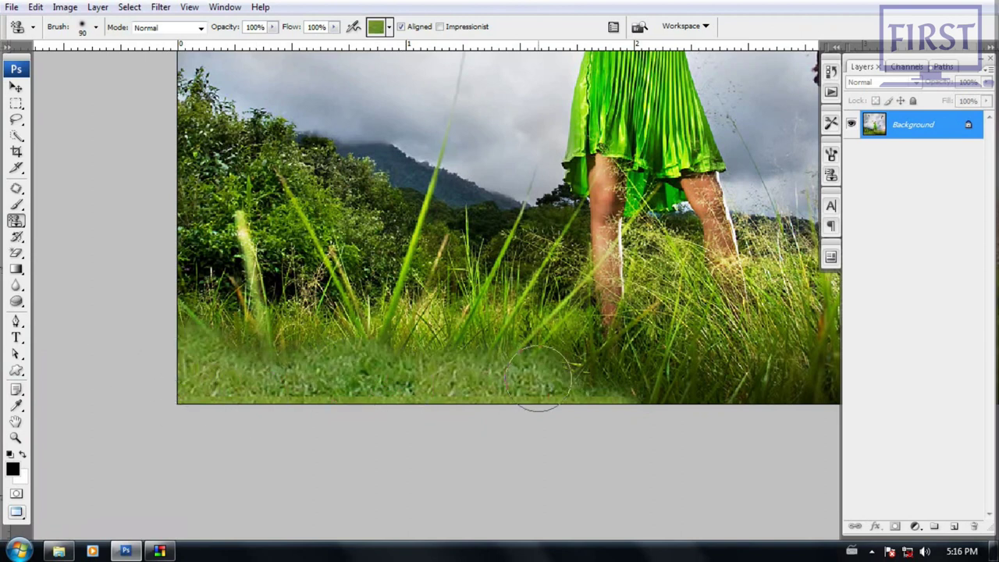
# Step: Smooth the grass along the bottom right and bottom edge, checking at several zoom levels
pyautogui.hotkey('ctrl', '-')
pyautogui.moveTo(640, 383); pyautogui.dragTo(456, 415)
pyautogui.moveTo(509, 385)
pyautogui.mouseDown()
pyautogui.moveTo(736, 392)
pyautogui.moveTo(304, 351)
pyautogui.mouseUp()
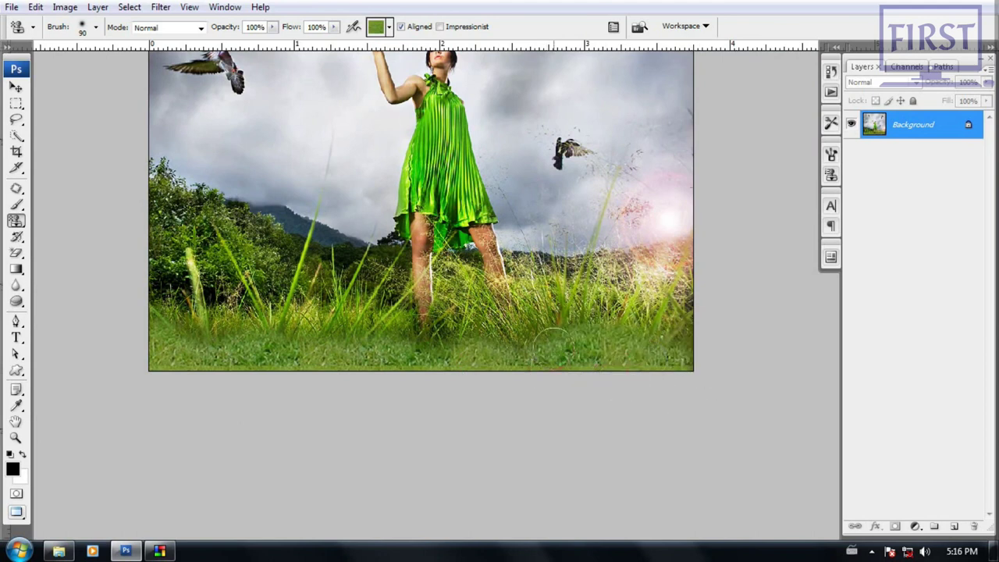
pyautogui.hotkey('ctrl', '-')
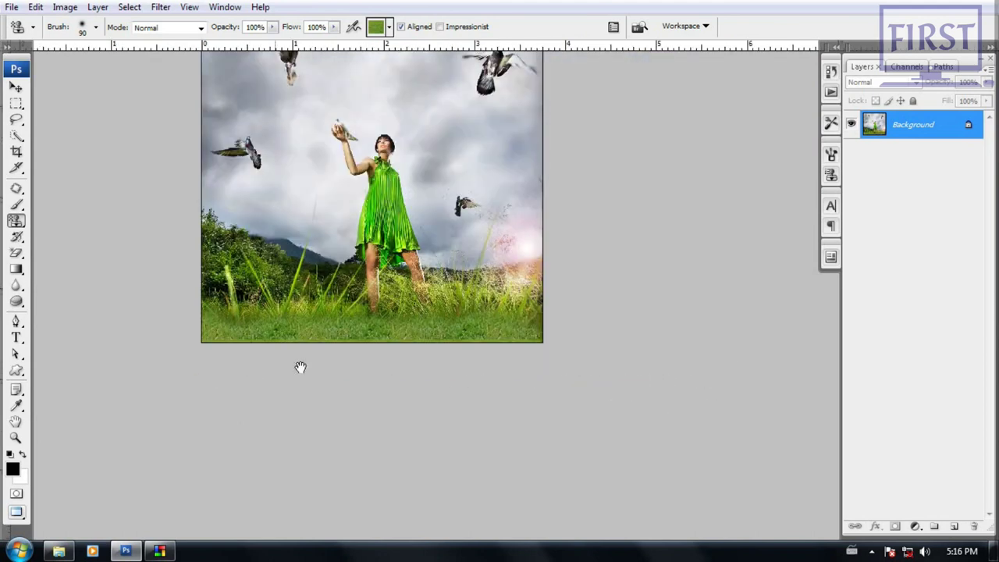
pyautogui.moveTo(301, 364); pyautogui.dragTo(433, 376)
pyautogui.hotkey('ctrl', '-')
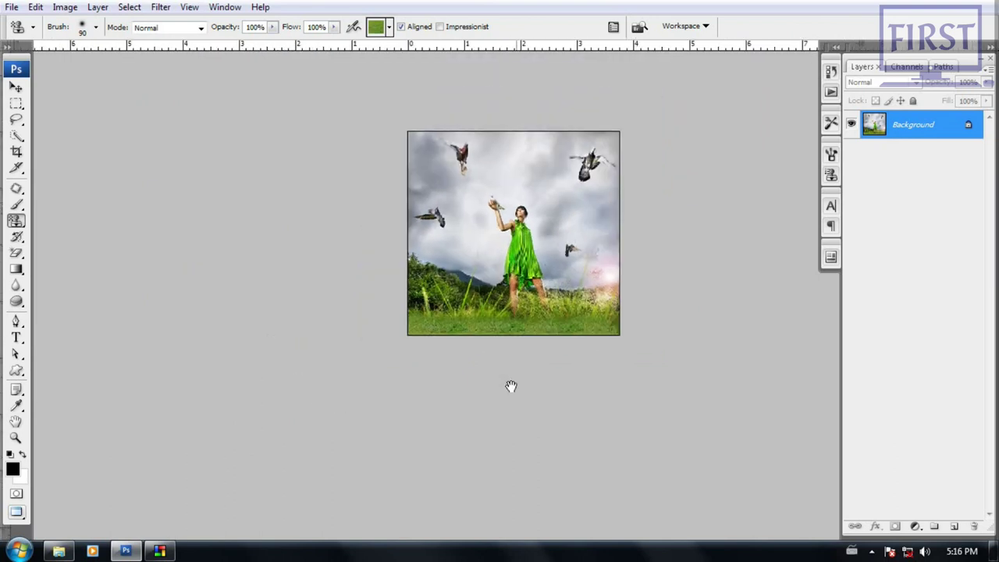
pyautogui.hotkey('ctrl', '+')
pyautogui.moveTo(499, 351); pyautogui.dragTo(470, 378)
pyautogui.moveTo(355, 365); pyautogui.dragTo(561, 364)
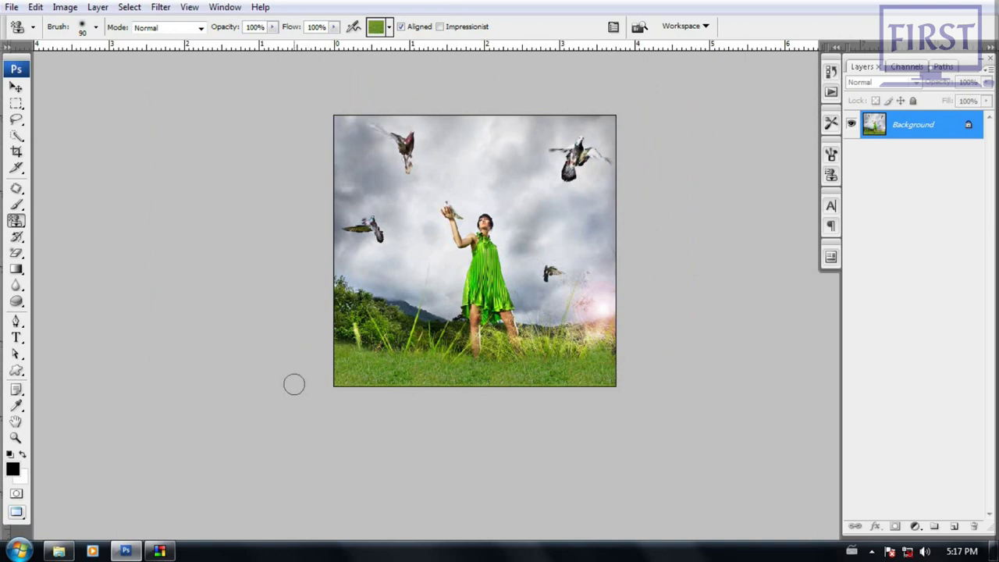
pyautogui.scroll(-1, 294, 383)
pyautogui.moveTo(562, 249); pyautogui.dragTo(550, 262)
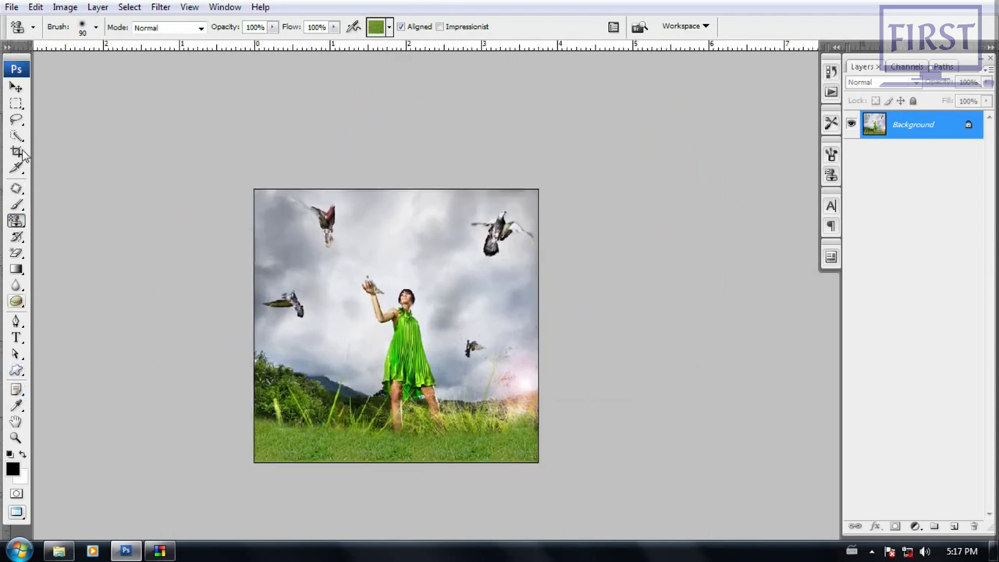
pyautogui.rightClick(17, 220)
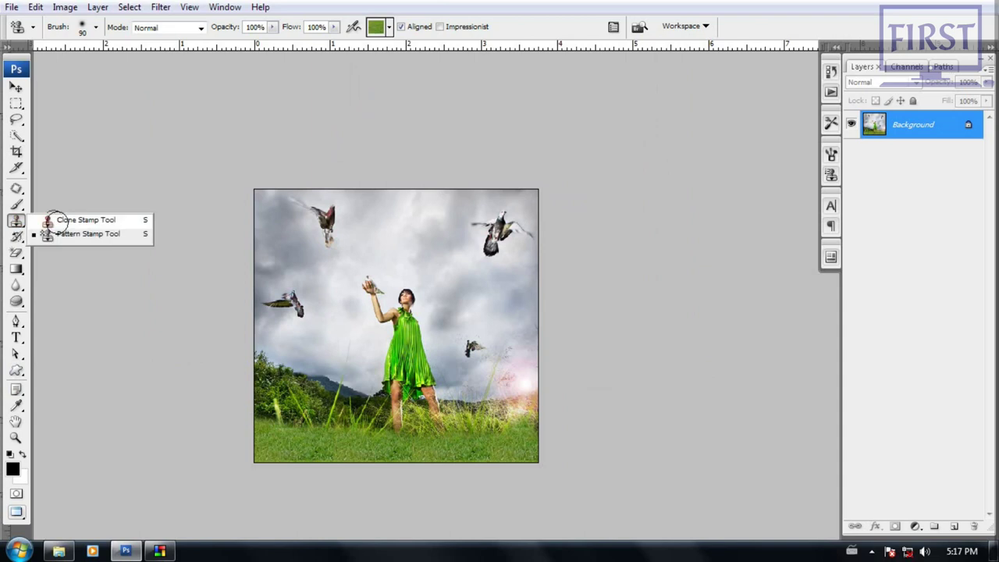
# Step: Pick the Clone Stamp tool, leave full-screen mode, and fit the photo in its window
pyautogui.click(70, 216)
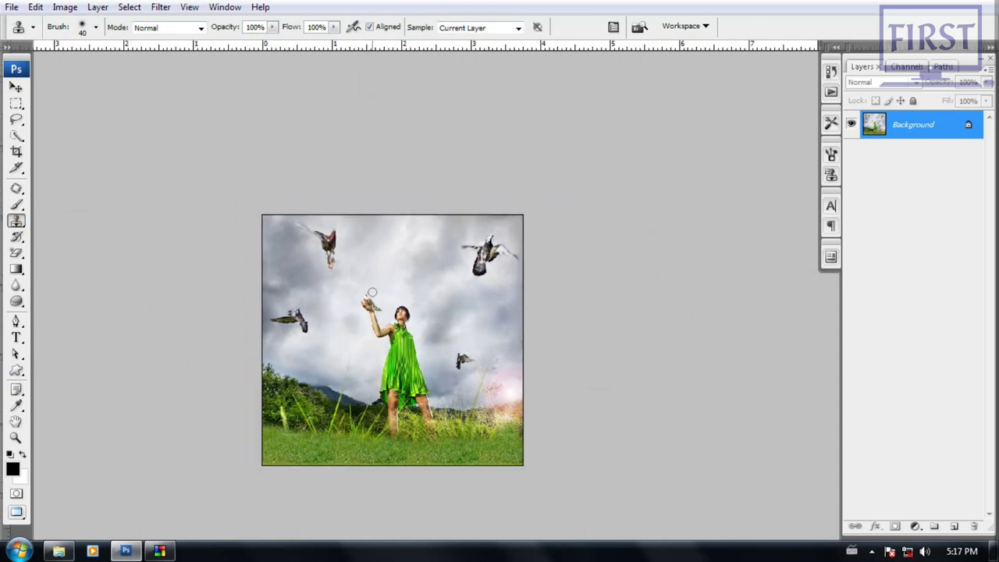
pyautogui.press('f')
pyautogui.press('f')
pyautogui.hotkey('ctrl', '0')
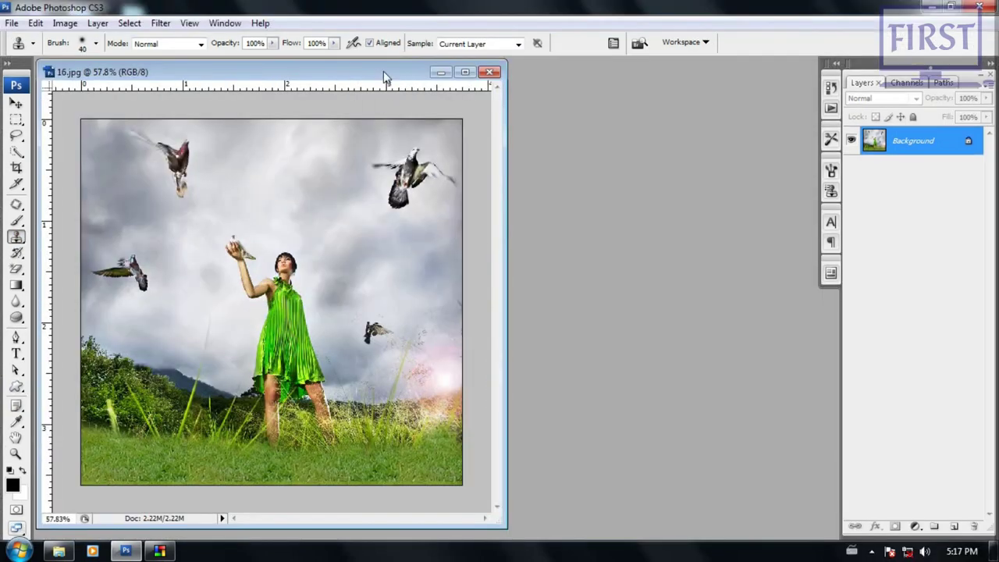
pyautogui.moveTo(383, 71); pyautogui.dragTo(469, 79)
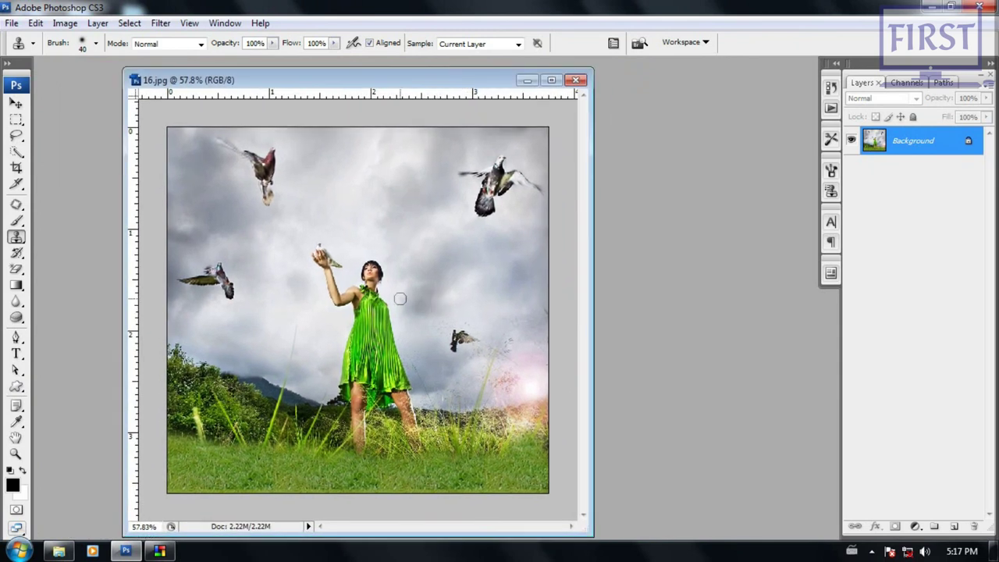
pyautogui.hotkey('ctrl', '0')
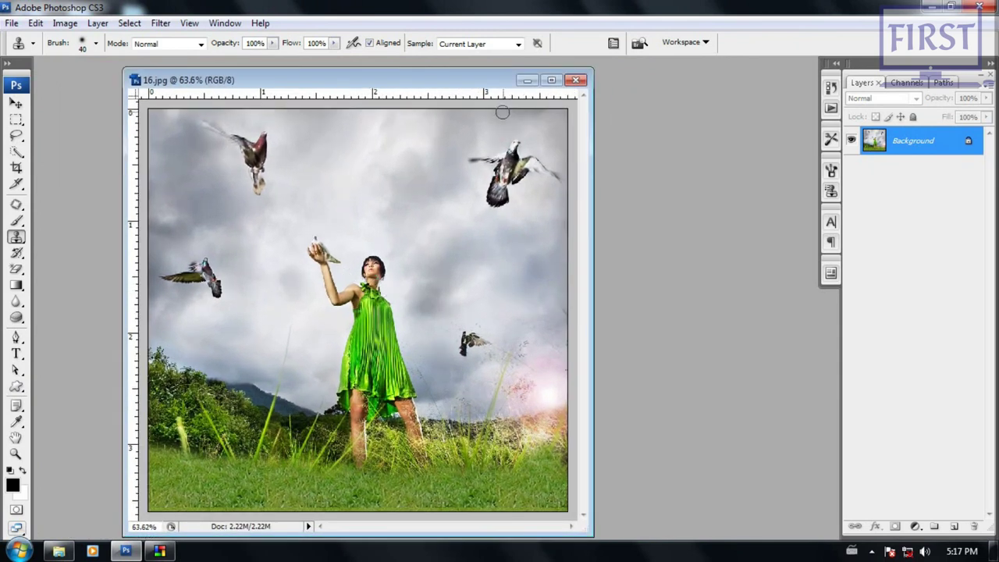
pyautogui.moveTo(461, 82); pyautogui.dragTo(464, 80)
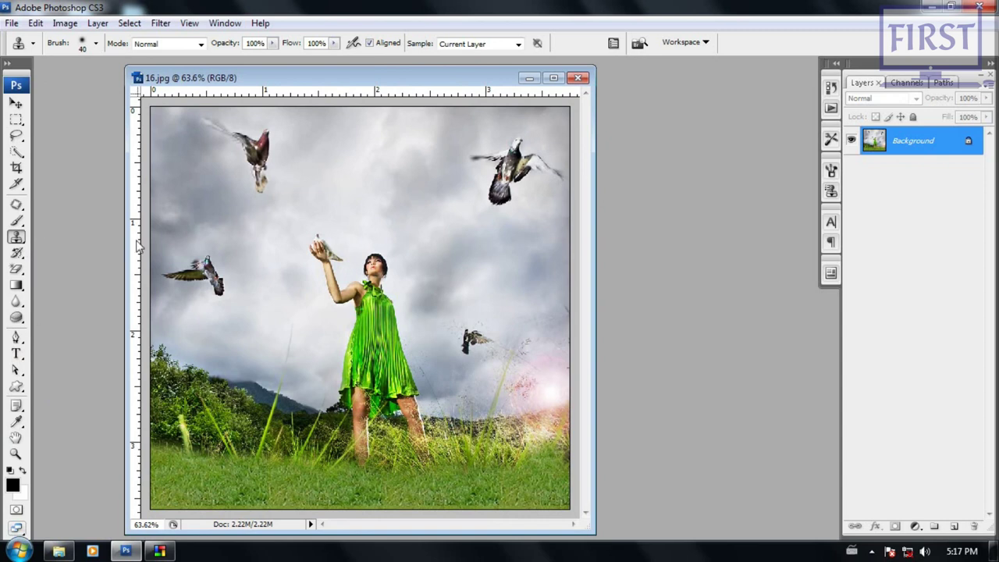
pyautogui.hotkey('ctrl', '-')
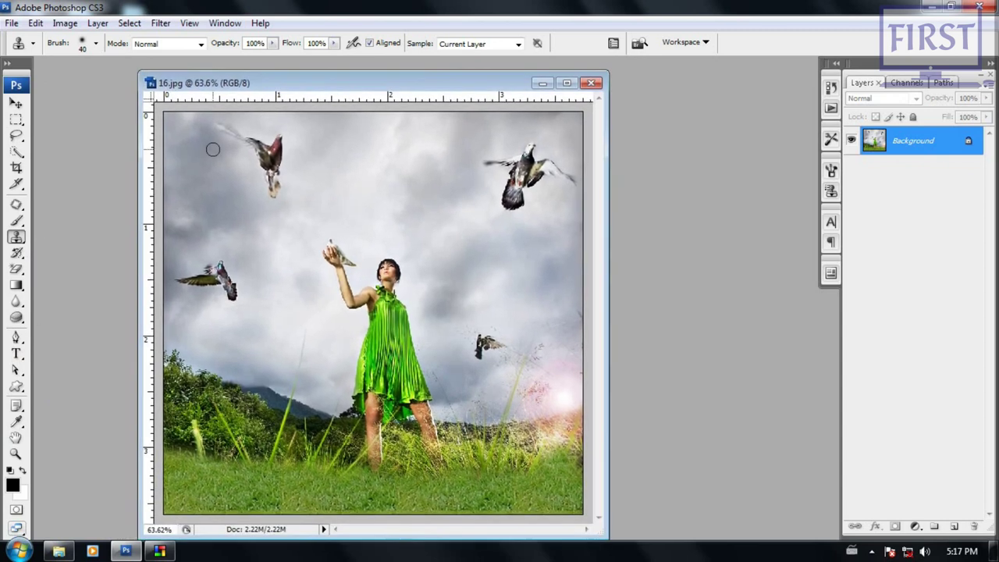
pyautogui.hotkey('ctrl', '+')
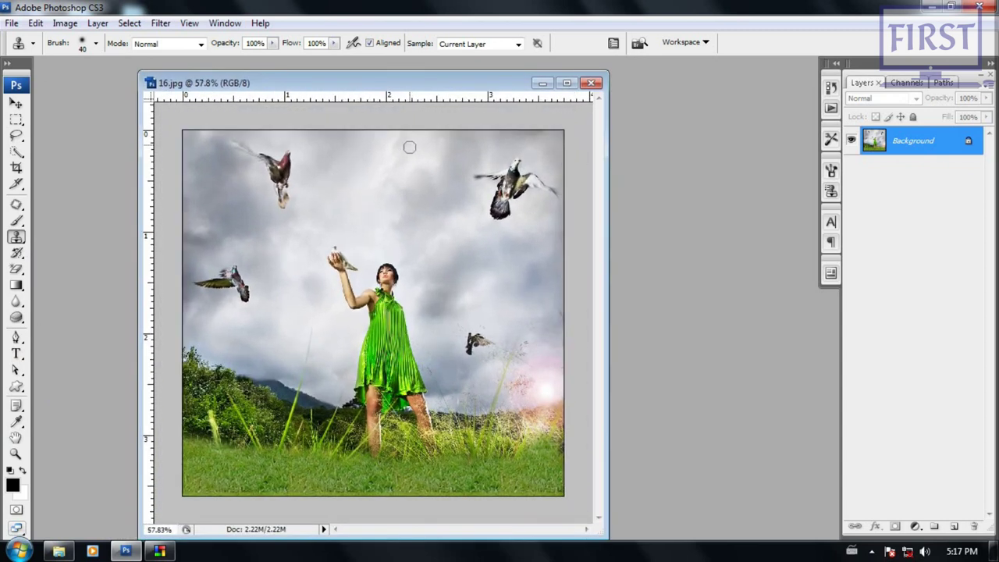
pyautogui.click(35, 23)
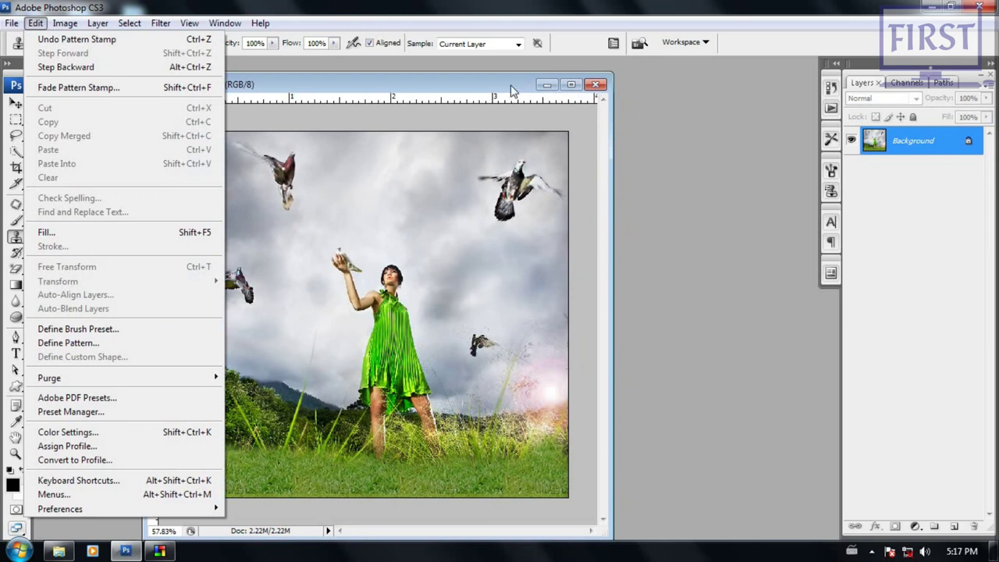
# Step: With the Brush tool, append the Special Effect Brushes set and choose the 29 px butterfly tip
pyautogui.moveTo(511, 90); pyautogui.dragTo(525, 90)
pyautogui.click(16, 221)
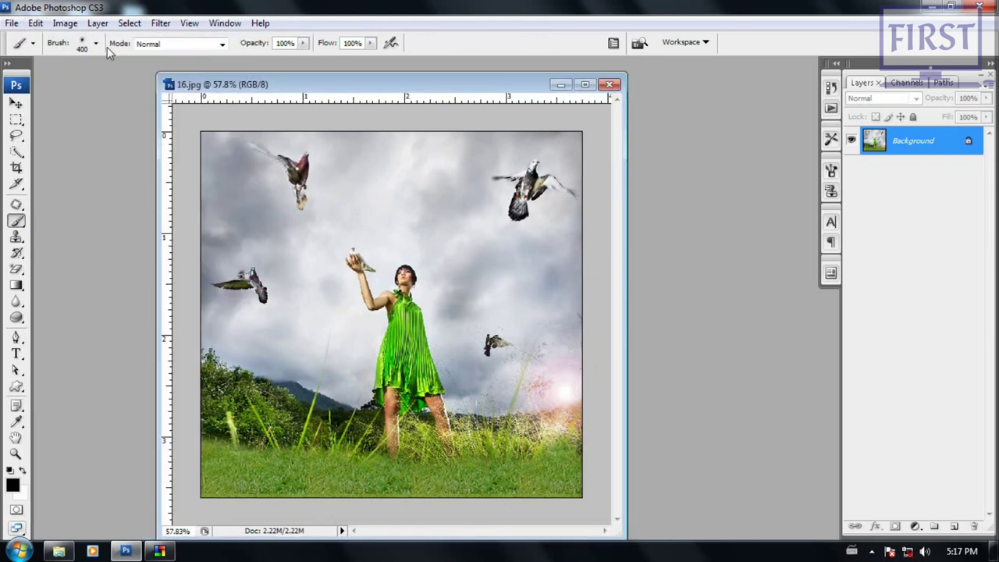
pyautogui.click(97, 44)
pyautogui.scroll(-5, 312, 297)
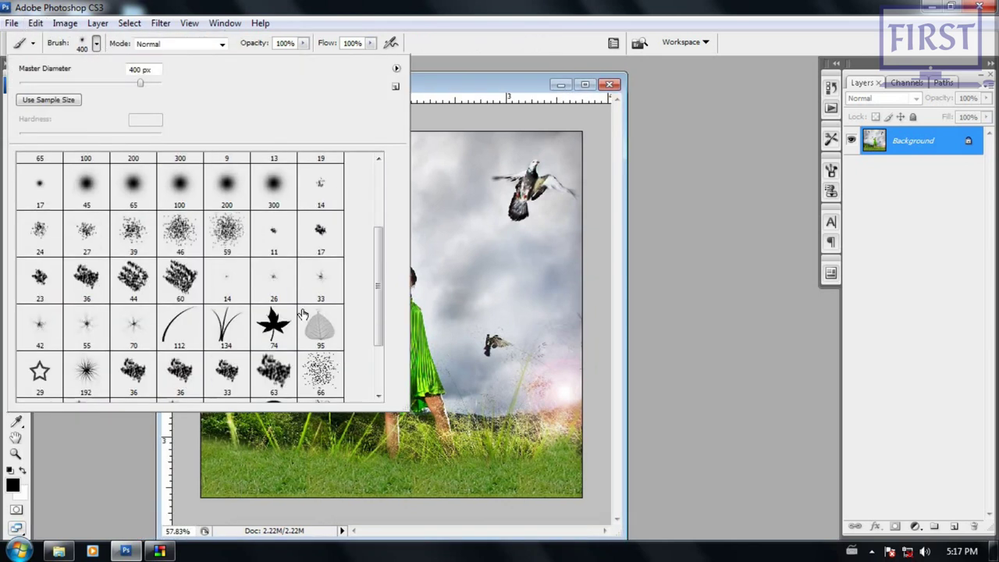
pyautogui.scroll(-3, 304, 312)
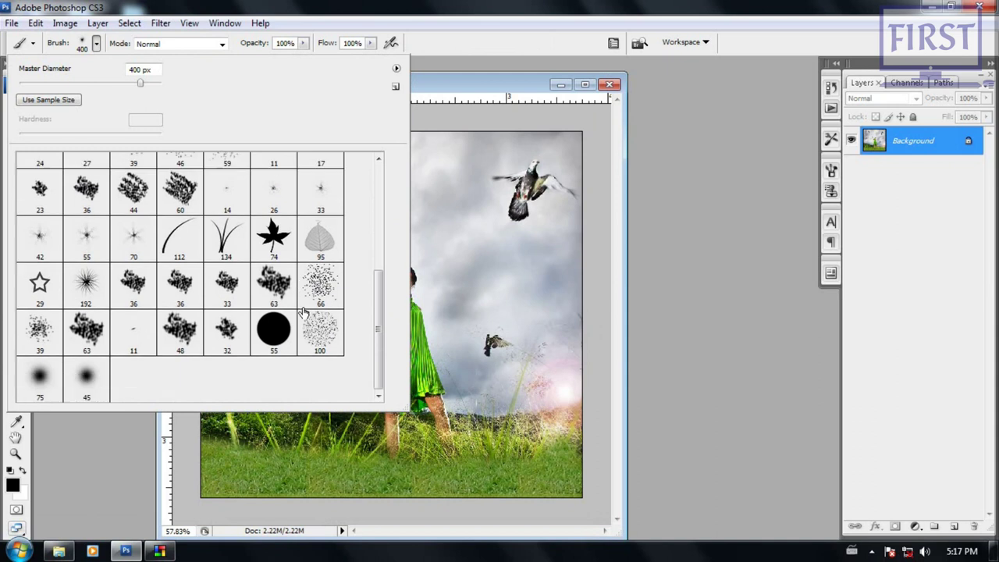
pyautogui.click(397, 69)
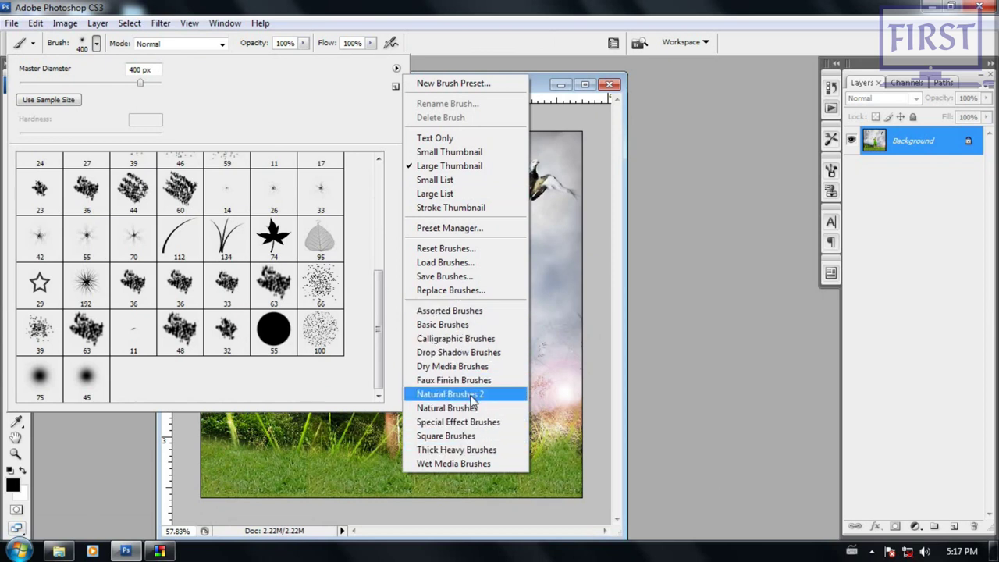
pyautogui.click(478, 426)
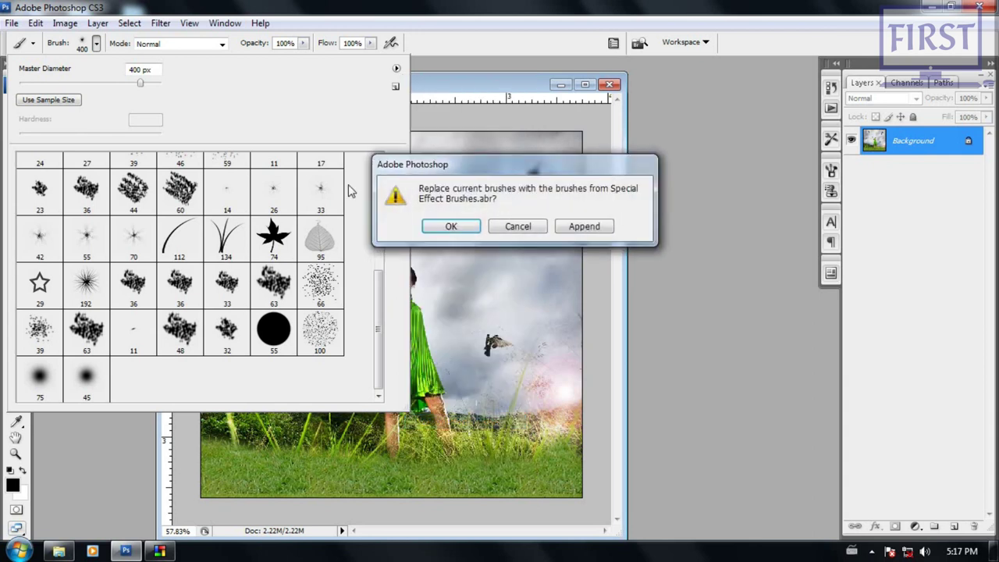
pyautogui.click(583, 226)
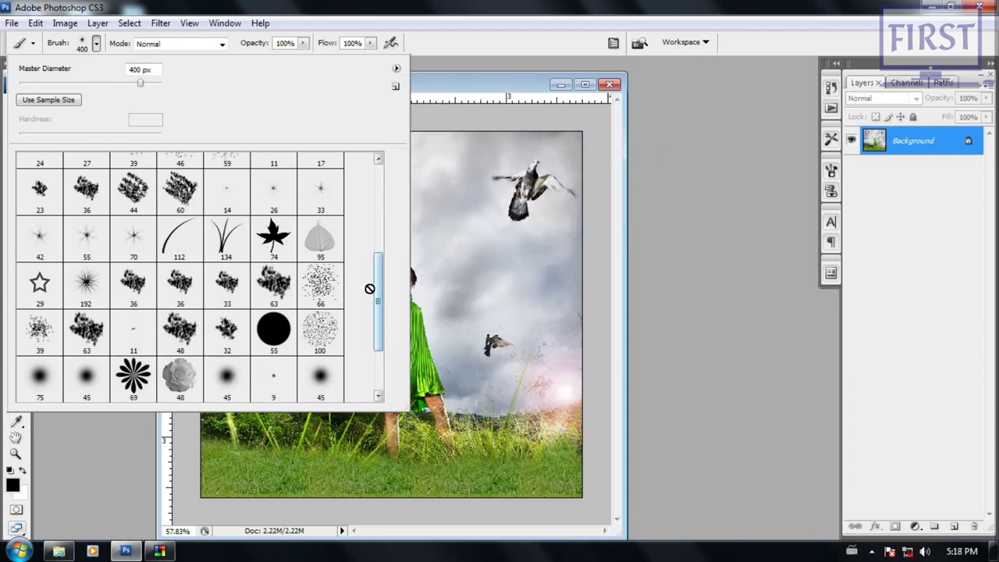
pyautogui.scroll(-1, 370, 324)
pyautogui.scroll(-1, 370, 324)
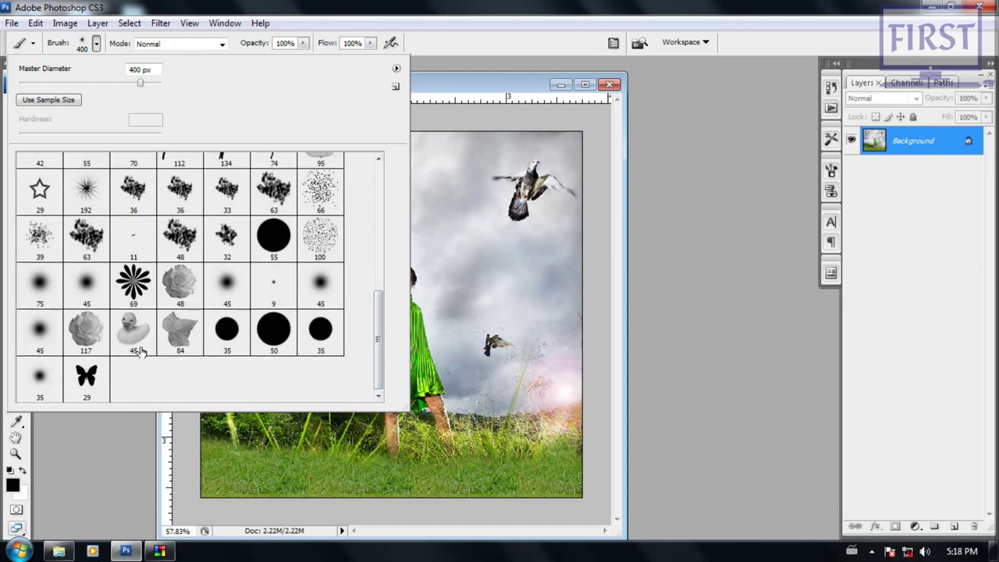
pyautogui.moveTo(140, 352); pyautogui.dragTo(178, 357)
pyautogui.doubleClick(86, 378)
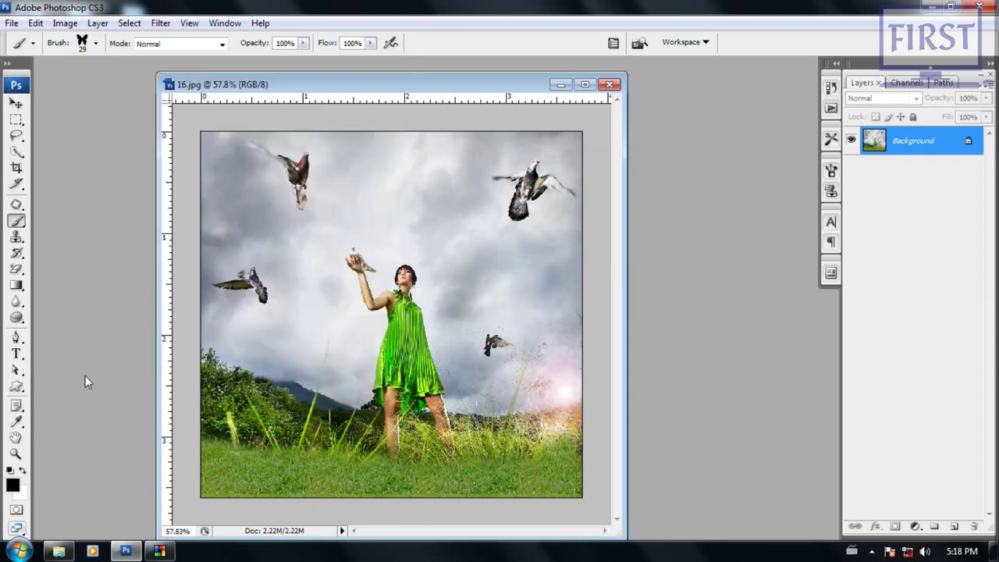
# Step: Add an empty Layer 1 and set the foreground colour to a bright saturated blue
pyautogui.click(953, 525)
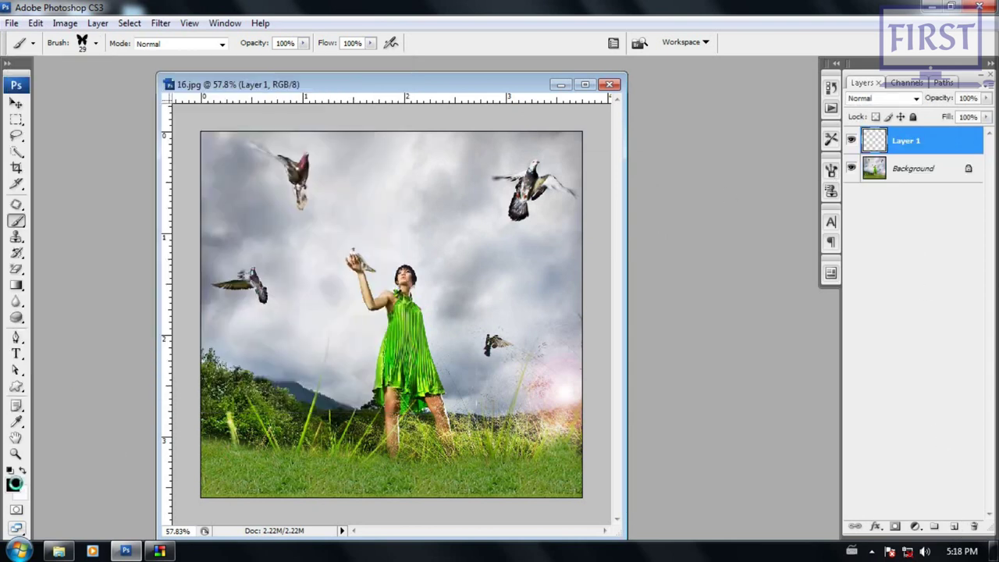
pyautogui.click(14, 482)
pyautogui.moveTo(691, 173); pyautogui.dragTo(691, 103)
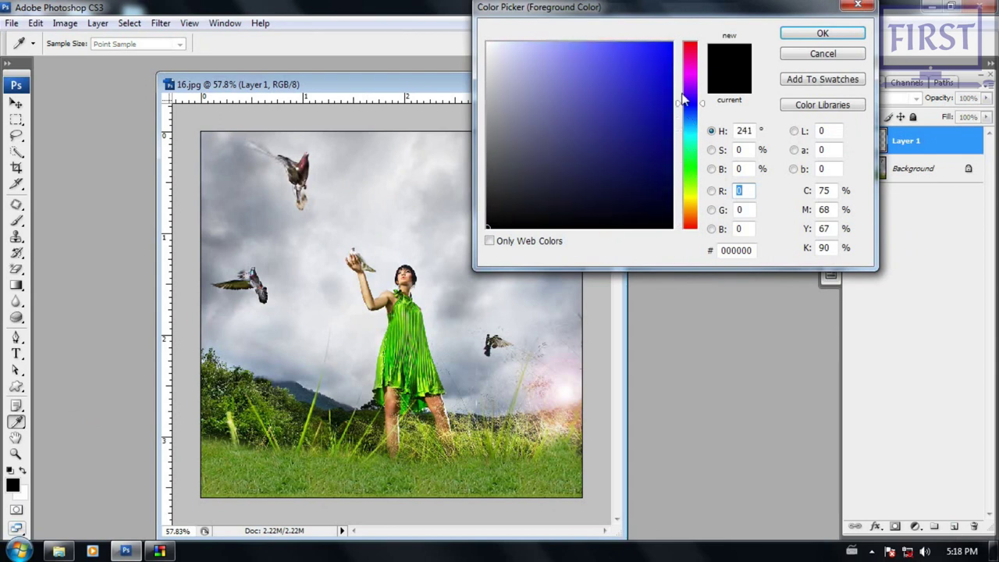
pyautogui.click(671, 43)
pyautogui.click(843, 34)
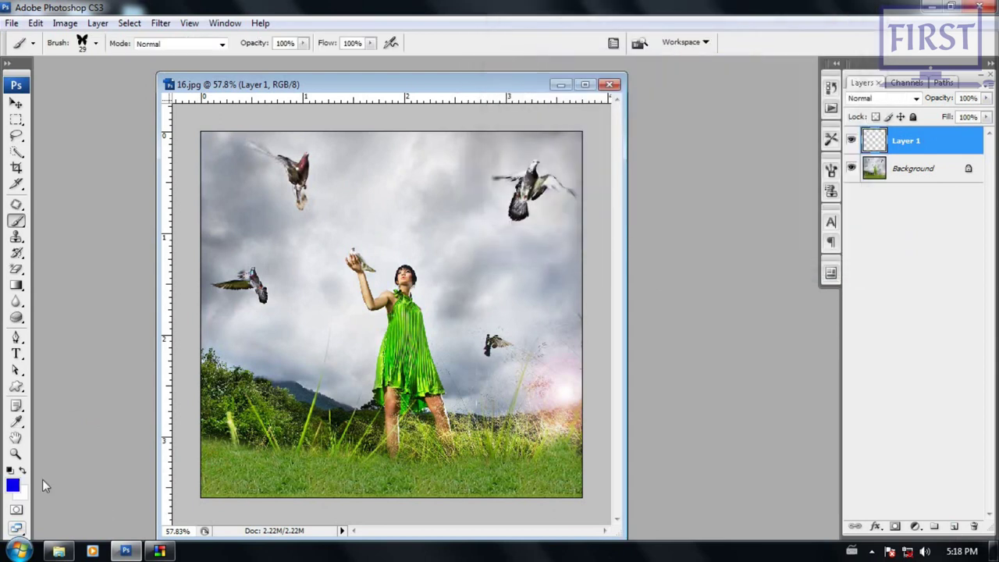
# Step: In the Brushes panel, raise butterfly scattering to 763% and tip spacing to 48%
pyautogui.click(225, 22)
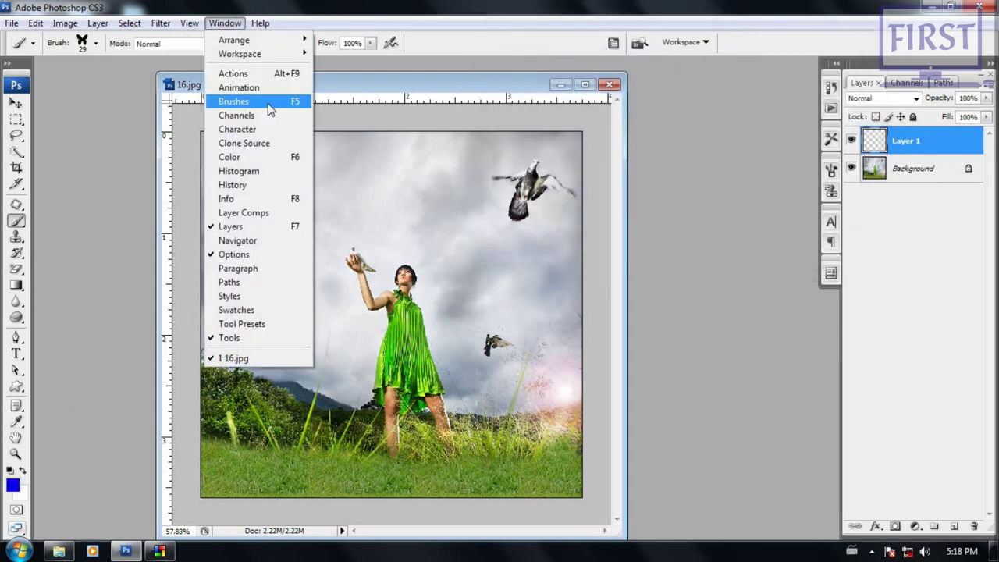
pyautogui.click(235, 98)
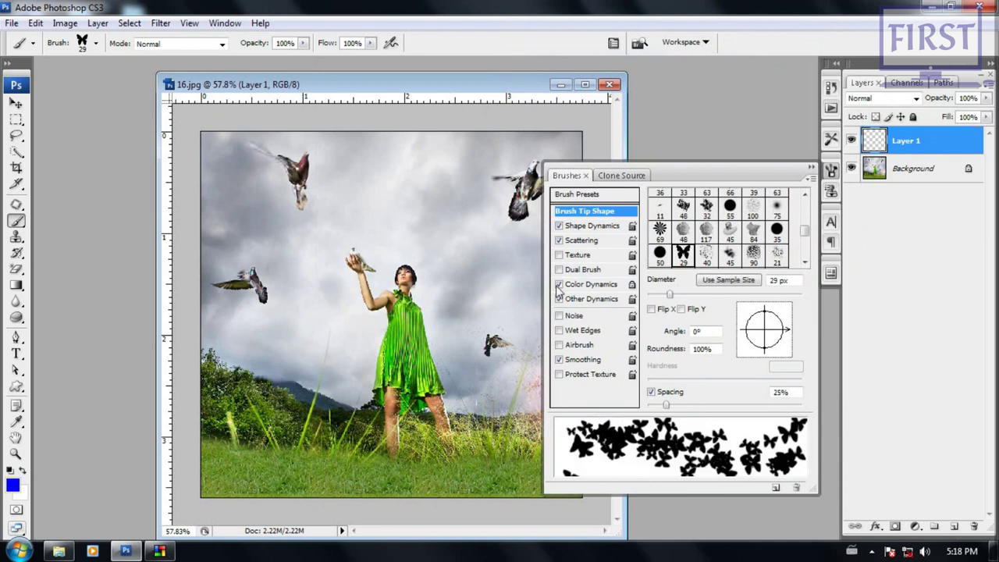
pyautogui.click(593, 240)
pyautogui.moveTo(726, 207); pyautogui.dragTo(766, 207)
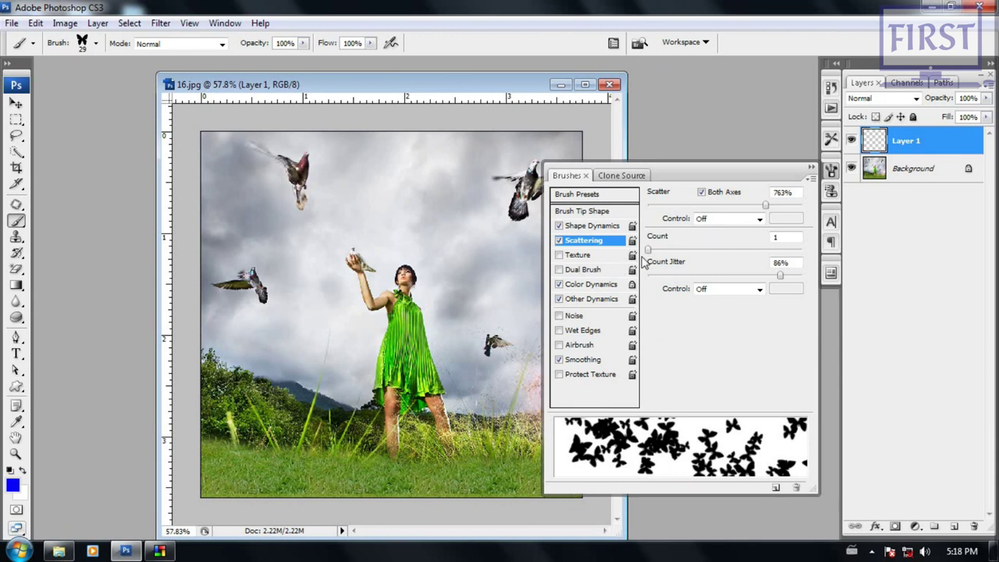
pyautogui.click(597, 211)
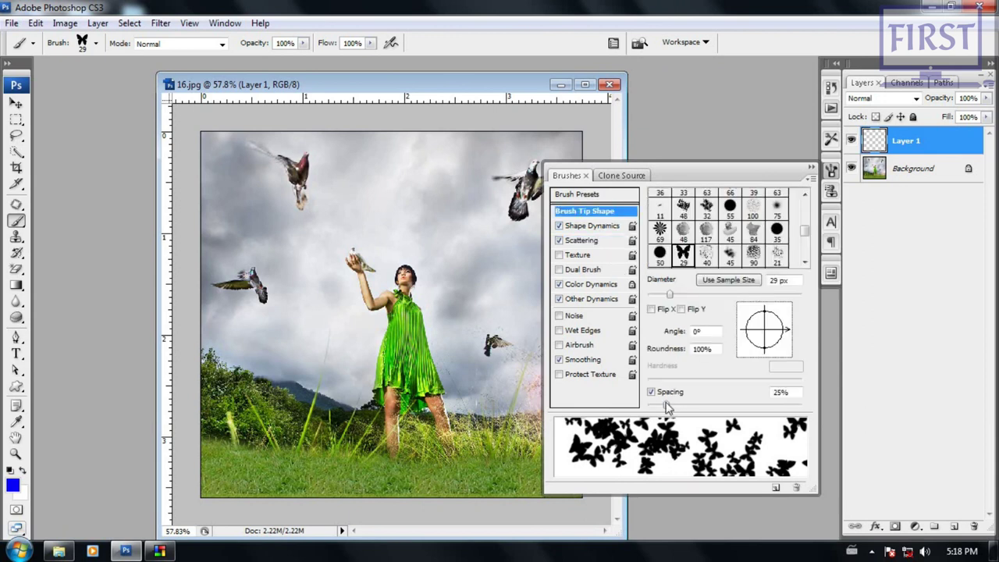
pyautogui.moveTo(669, 405); pyautogui.dragTo(685, 407)
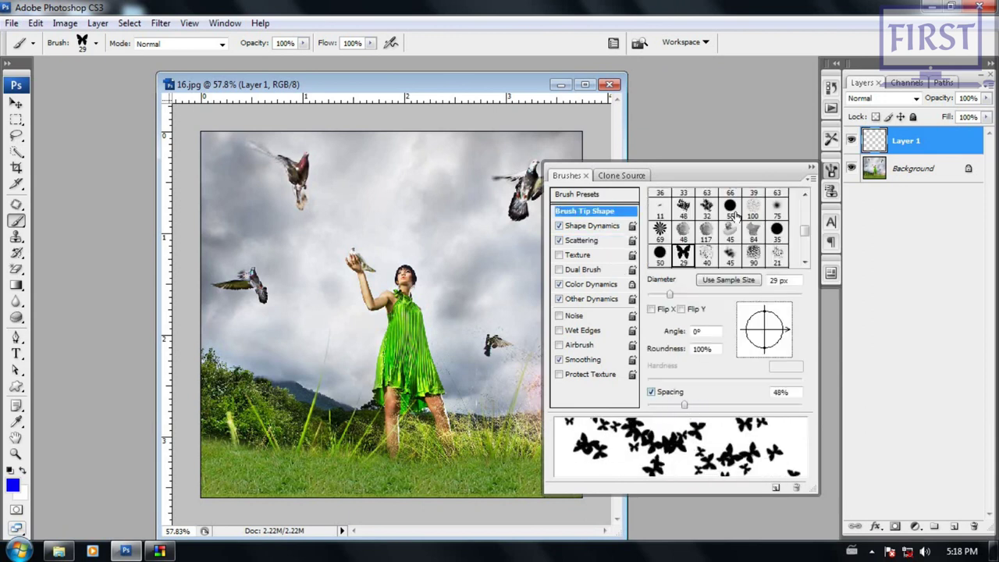
pyautogui.click(810, 169)
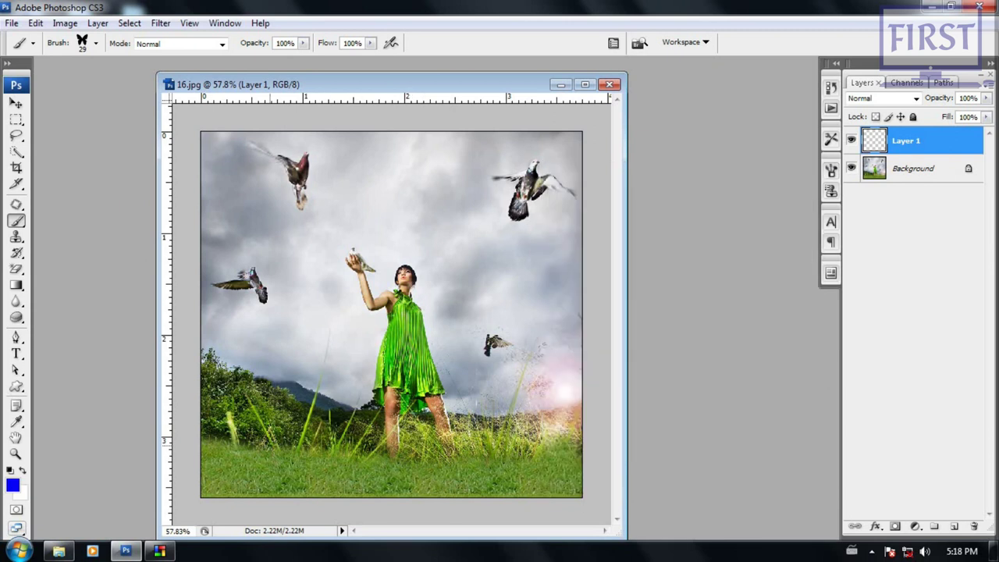
# Step: Paint two test butterfly trails, then undo them
pyautogui.moveTo(262, 445); pyautogui.dragTo(387, 201)
pyautogui.moveTo(507, 390)
pyautogui.mouseDown()
pyautogui.moveTo(476, 258)
pyautogui.moveTo(480, 139)
pyautogui.mouseUp()
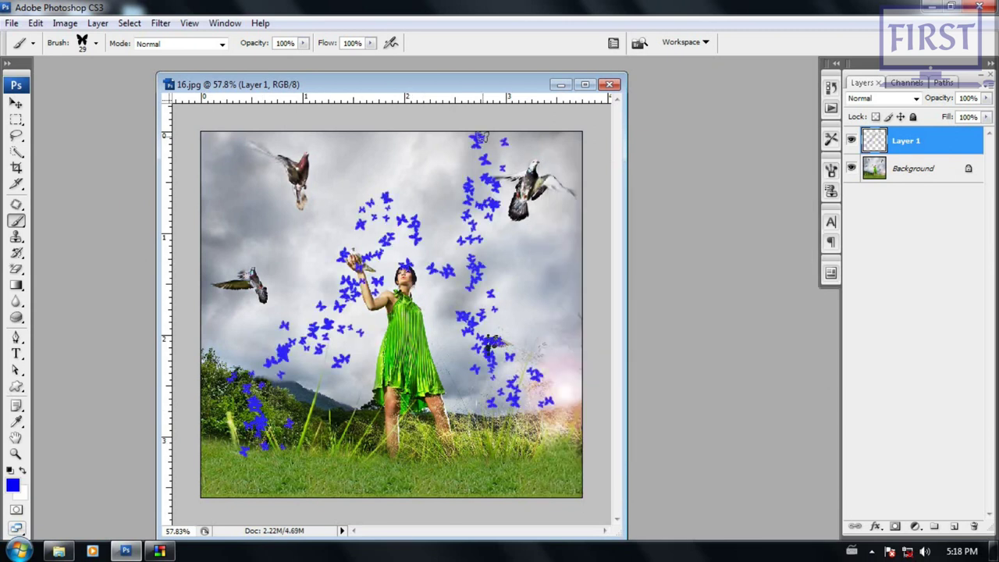
pyautogui.hotkey('ctrl', 'alt', 'z')
pyautogui.hotkey('ctrl', 'alt', 'z')
pyautogui.hotkey('ctrl', 'alt', 'z')
pyautogui.hotkey('ctrl', 'alt', 'z')
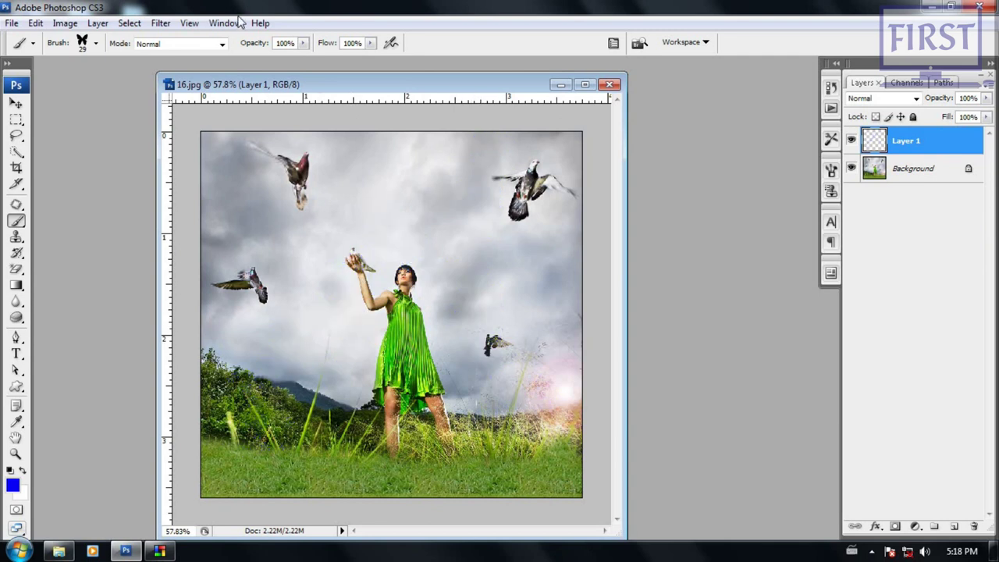
# Step: Set the butterfly brush's foreground/background colour jitter to 53% in the Brushes panel
pyautogui.click(225, 23)
pyautogui.click(233, 101)
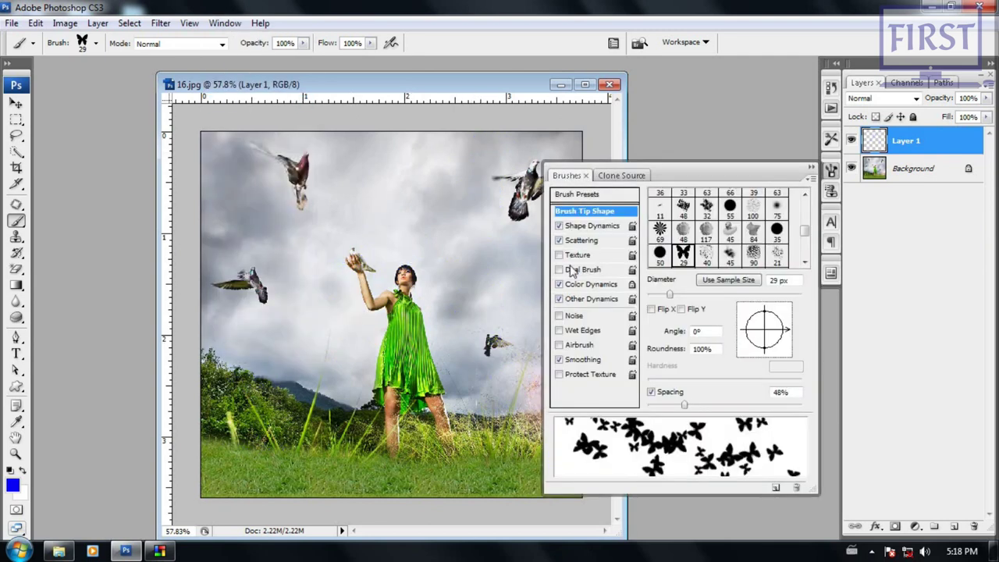
pyautogui.click(594, 285)
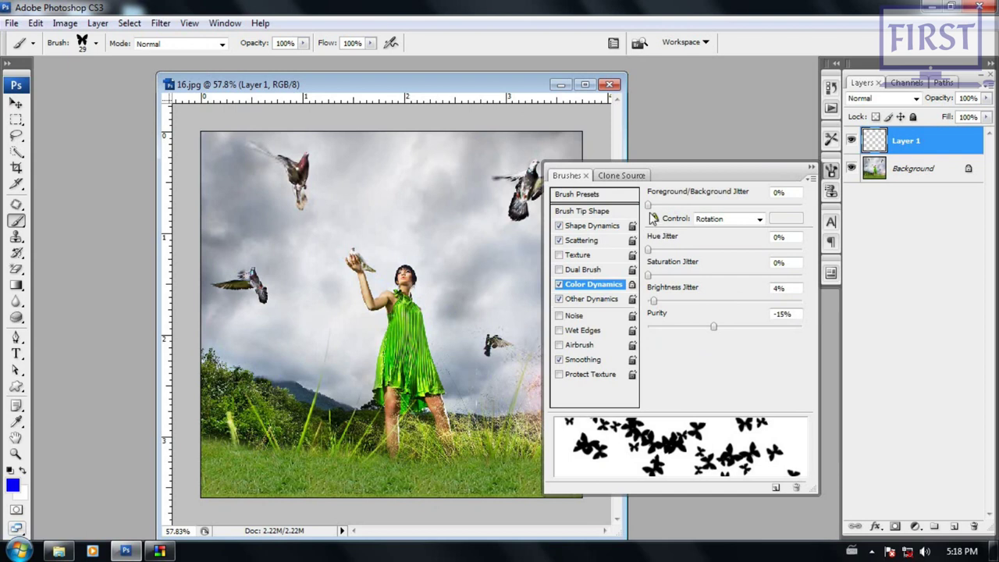
pyautogui.moveTo(649, 205)
pyautogui.mouseDown()
pyautogui.moveTo(805, 206)
pyautogui.moveTo(771, 206)
pyautogui.mouseUp()
pyautogui.click(811, 170)
# Step: Paint three test butterfly strokes across the photo, then undo them all
pyautogui.moveTo(351, 379); pyautogui.dragTo(310, 176)
pyautogui.moveTo(381, 233)
pyautogui.mouseDown()
pyautogui.moveTo(511, 218)
pyautogui.moveTo(499, 466)
pyautogui.mouseUp()
pyautogui.moveTo(250, 404); pyautogui.dragTo(316, 465)
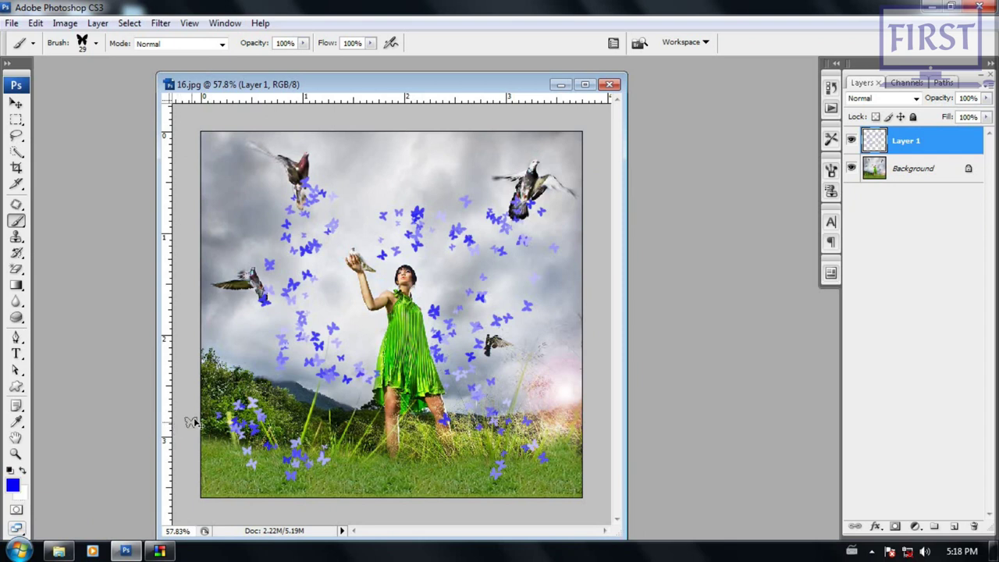
pyautogui.hotkey('ctrl', 'alt', 'z')
pyautogui.hotkey('ctrl', 'alt', 'z')
pyautogui.hotkey('ctrl', 'alt', 'z')
pyautogui.hotkey('ctrl', 'alt', 'z')
pyautogui.hotkey('ctrl', 'alt', 'z')
pyautogui.hotkey('ctrl', 'alt', 'z')
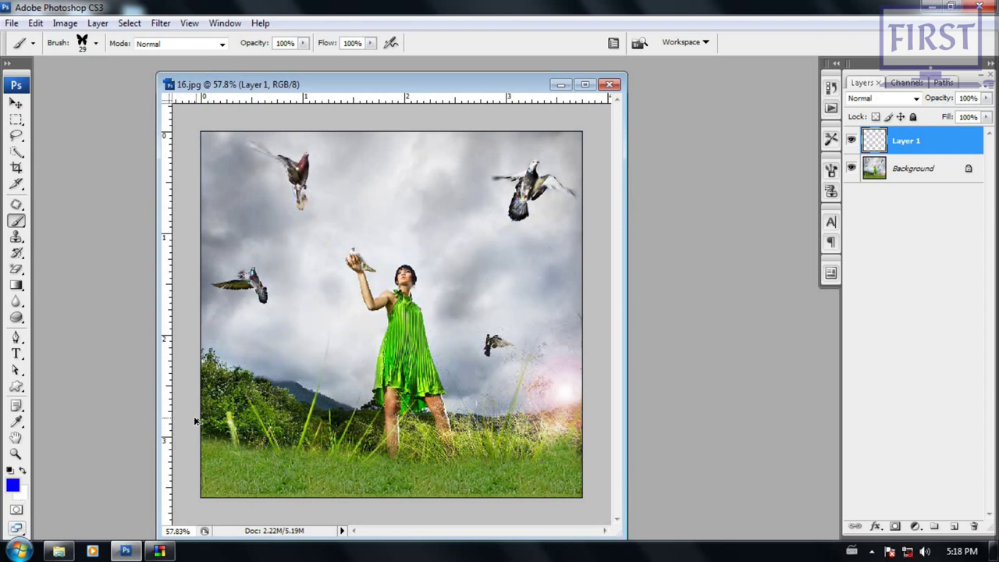
# Step: Use a light blue foreground and pale yellow f5ffa1 background to paint butterflies over sky and grass
pyautogui.click(16, 485)
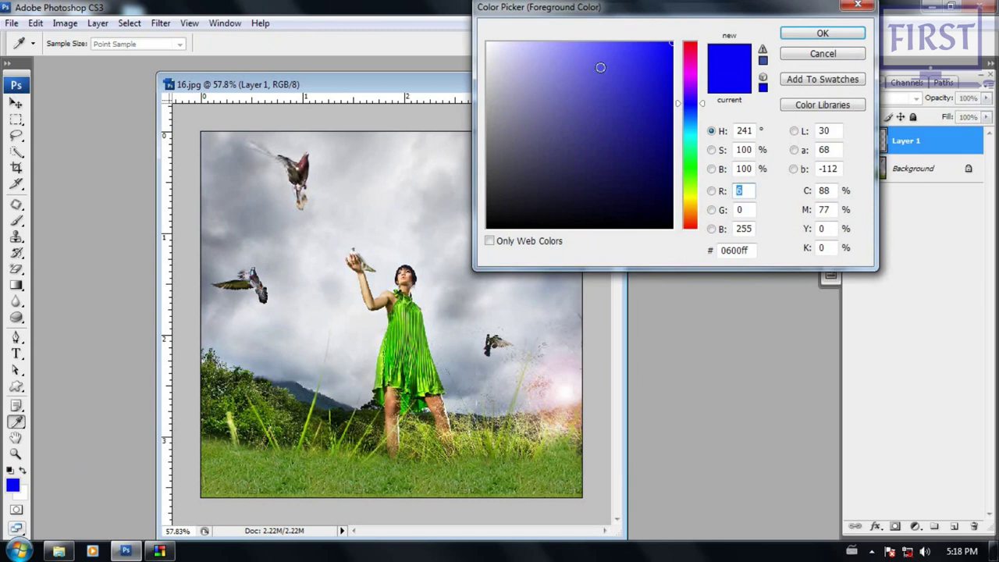
pyautogui.moveTo(600, 67); pyautogui.dragTo(608, 40)
pyautogui.click(799, 33)
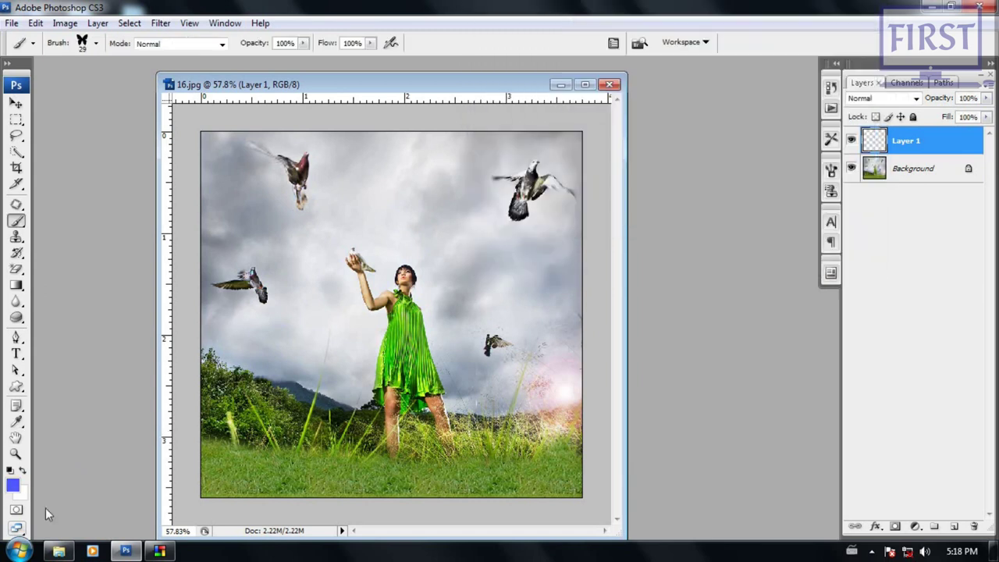
pyautogui.click(25, 494)
pyautogui.moveTo(687, 200); pyautogui.dragTo(687, 195)
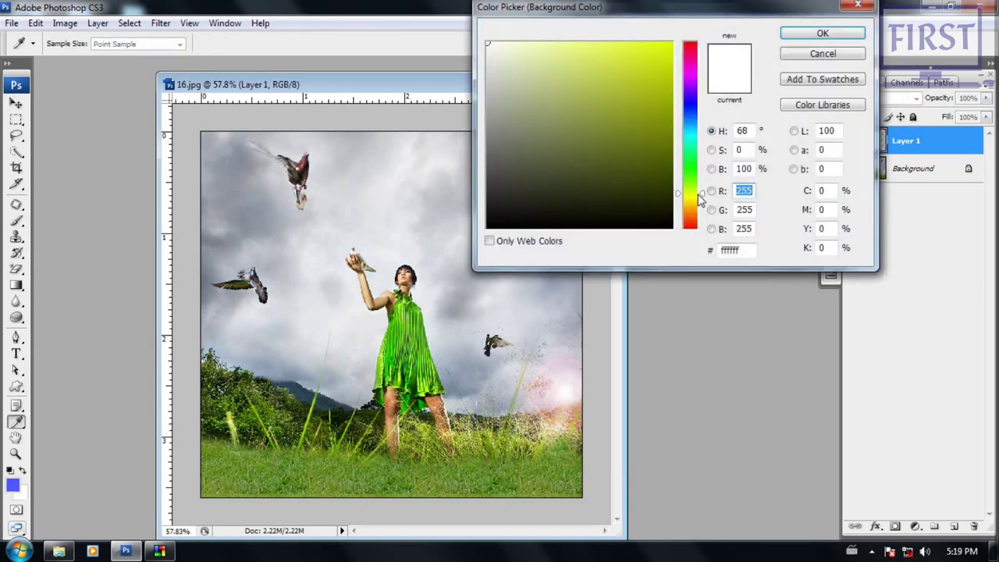
pyautogui.moveTo(597, 76); pyautogui.dragTo(555, 42)
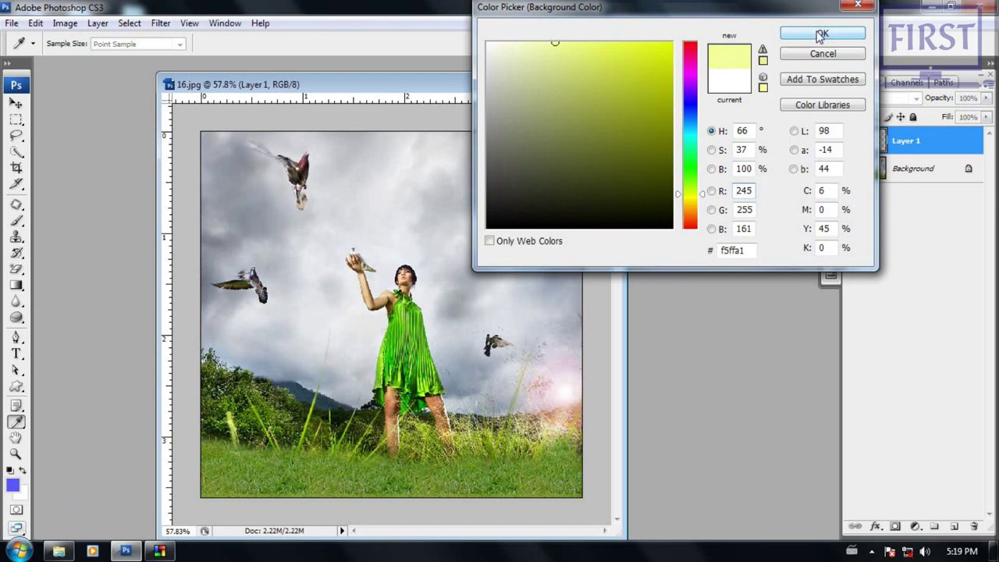
pyautogui.click(823, 33)
pyautogui.moveTo(285, 402)
pyautogui.mouseDown()
pyautogui.moveTo(287, 269)
pyautogui.moveTo(422, 168)
pyautogui.moveTo(554, 245)
pyautogui.moveTo(507, 414)
pyautogui.moveTo(515, 461)
pyautogui.moveTo(351, 425)
pyautogui.mouseUp()
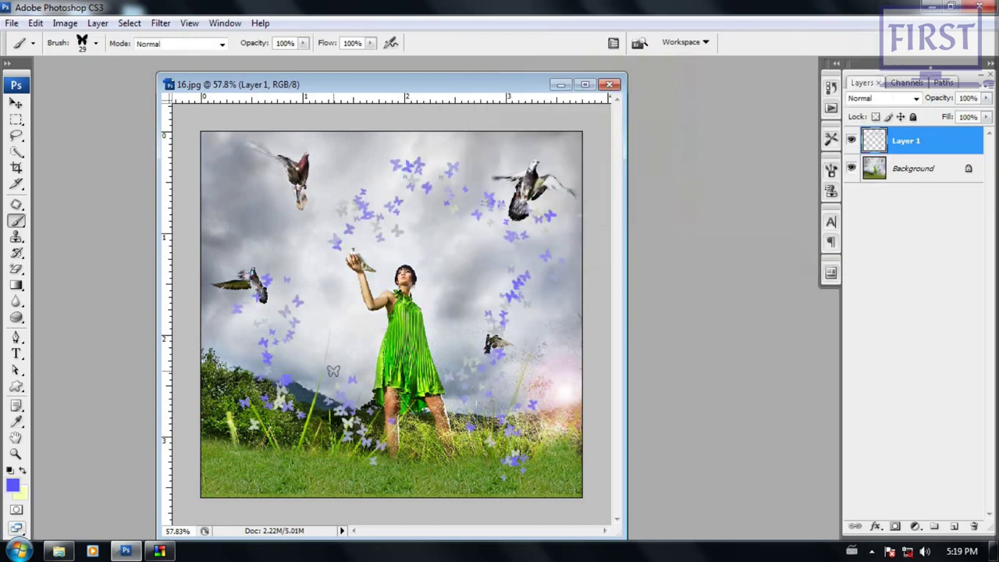
pyautogui.moveTo(333, 371)
pyautogui.mouseDown()
pyautogui.moveTo(222, 437)
pyautogui.moveTo(366, 468)
pyautogui.moveTo(561, 468)
pyautogui.moveTo(530, 175)
pyautogui.mouseUp()
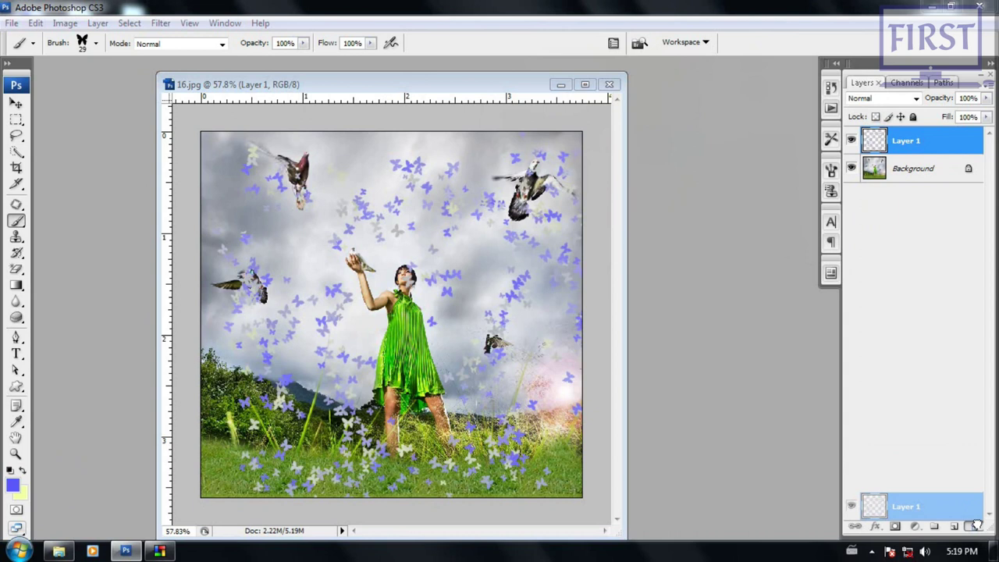
# Step: Delete the butterfly Layer 1 into the Layers panel trash, leaving only Background
pyautogui.moveTo(942, 158); pyautogui.dragTo(973, 525)
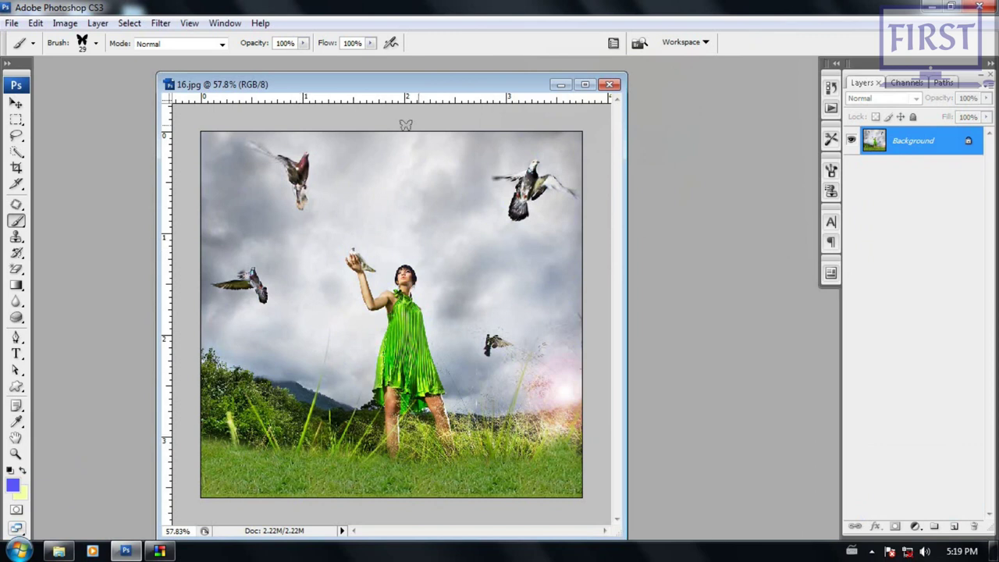
pyautogui.moveTo(528, 89); pyautogui.dragTo(536, 89)
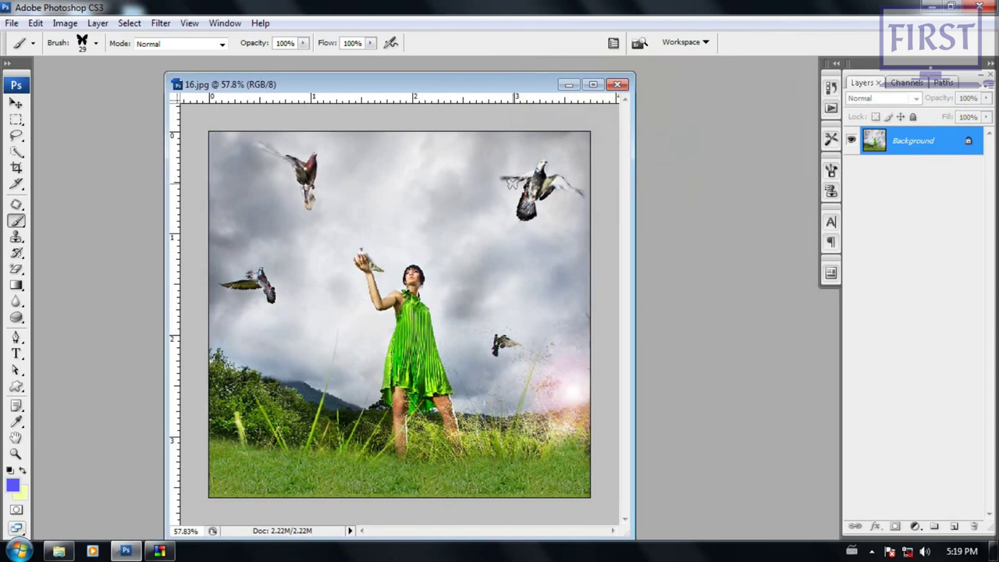
pyautogui.moveTo(504, 88); pyautogui.dragTo(531, 92)
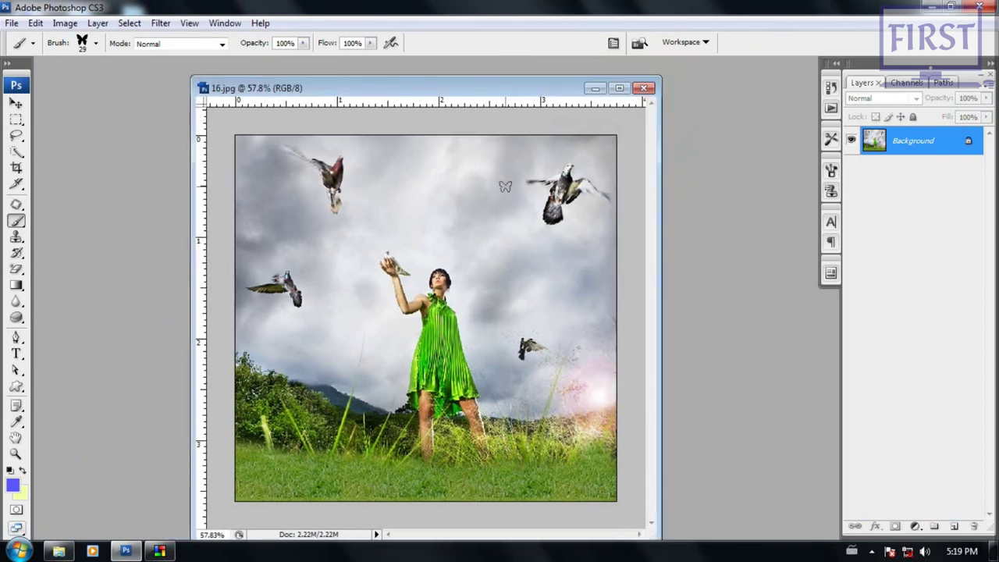
# Step: Close 16.jpg, answering the save-changes prompt
pyautogui.hotkey('ctrl', '0')
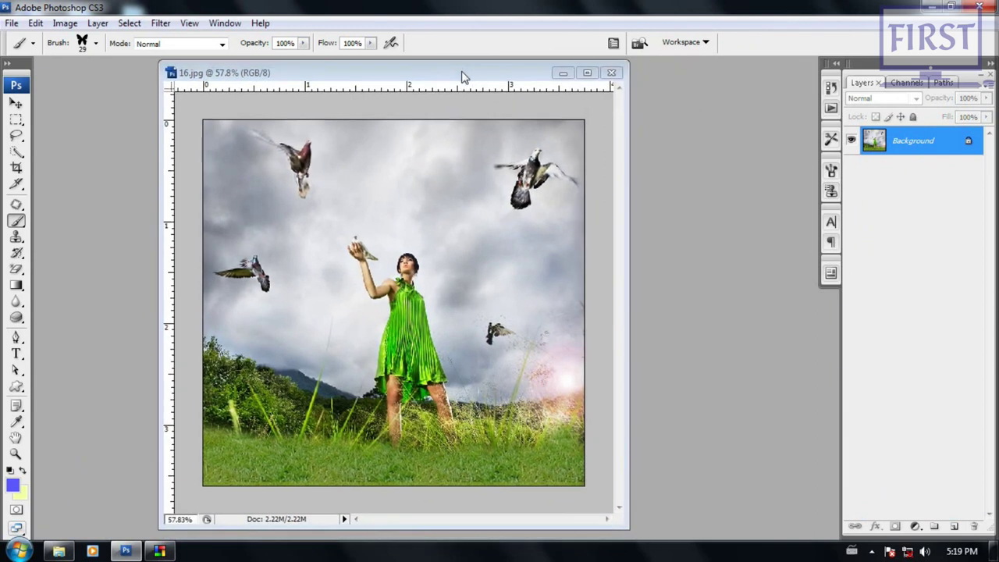
pyautogui.hotkey('ctrl', '-')
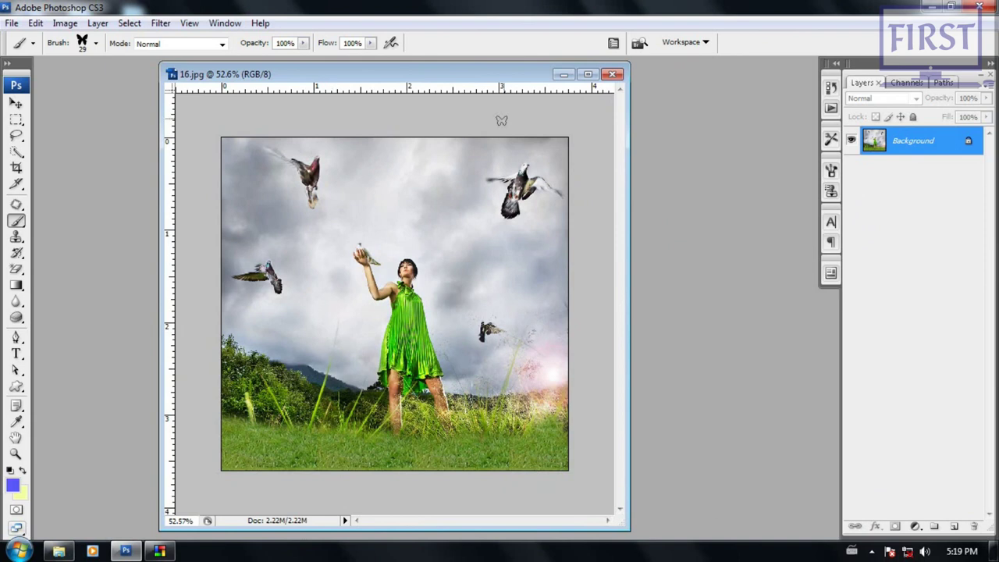
pyautogui.moveTo(511, 82); pyautogui.dragTo(507, 82)
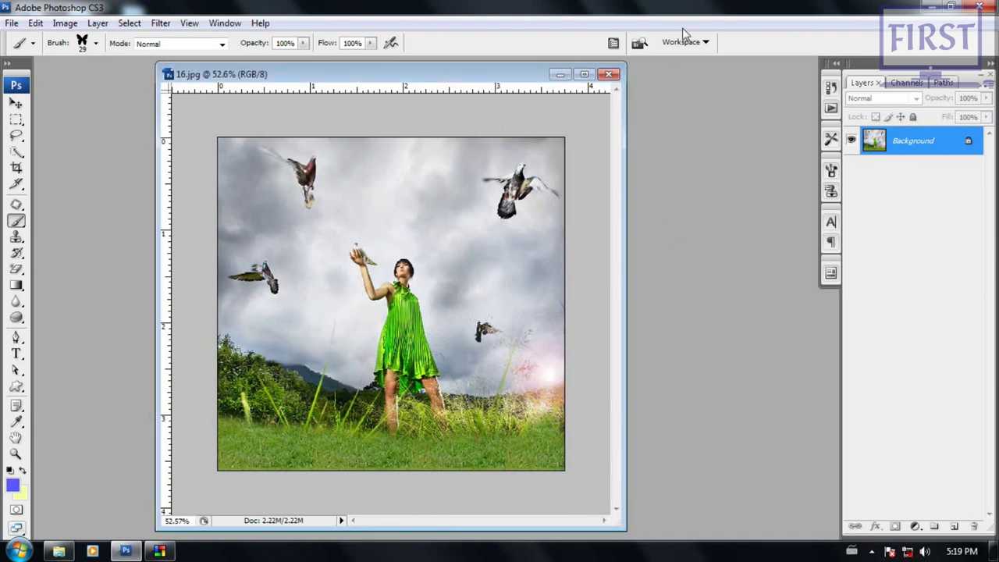
pyautogui.click(608, 74)
pyautogui.click(508, 233)
# Step: Open FIOR104.jpg from Explorer's Flora folder in Photoshop by dragging it onto the taskbar
pyautogui.click(59, 551)
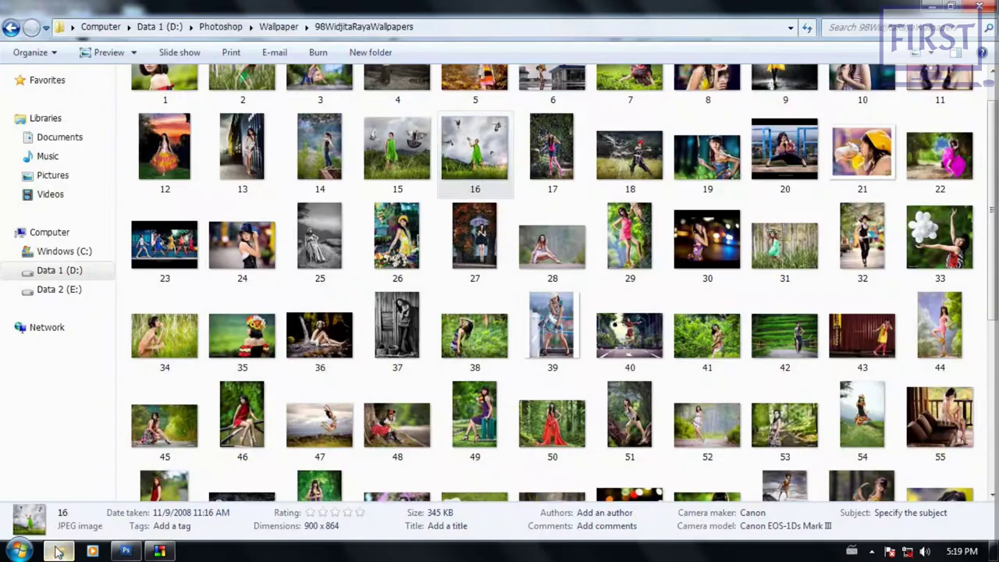
pyautogui.click(10, 29)
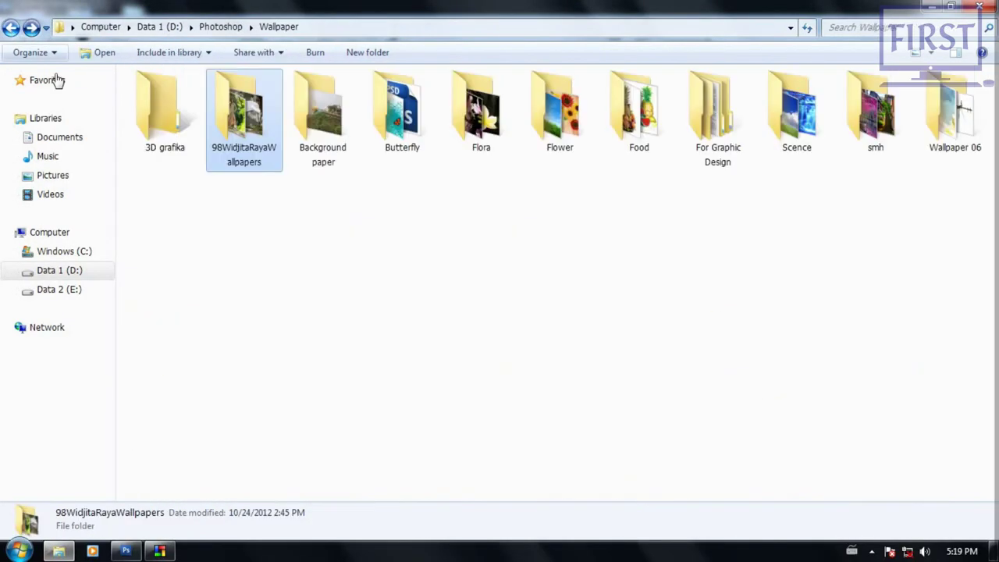
pyautogui.doubleClick(485, 152)
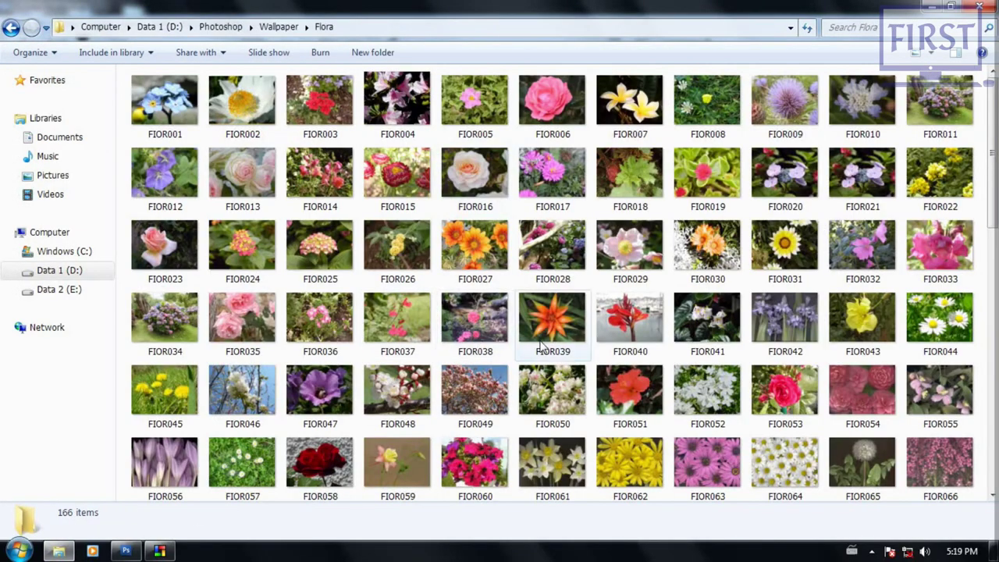
pyautogui.scroll(-5, 535, 330)
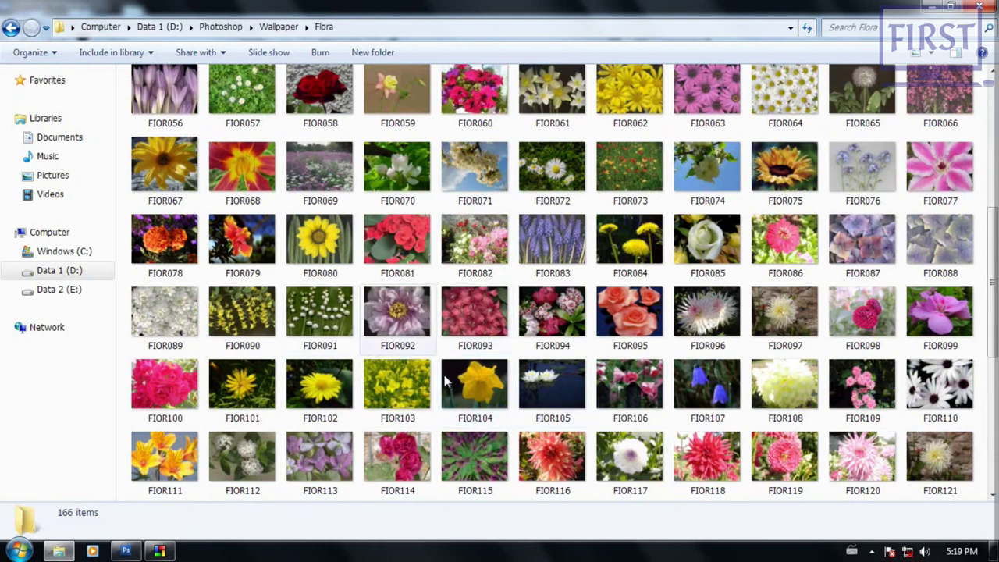
pyautogui.click(494, 396)
pyautogui.moveTo(489, 398)
pyautogui.mouseDown()
pyautogui.moveTo(128, 544)
pyautogui.moveTo(275, 346)
pyautogui.mouseUp()
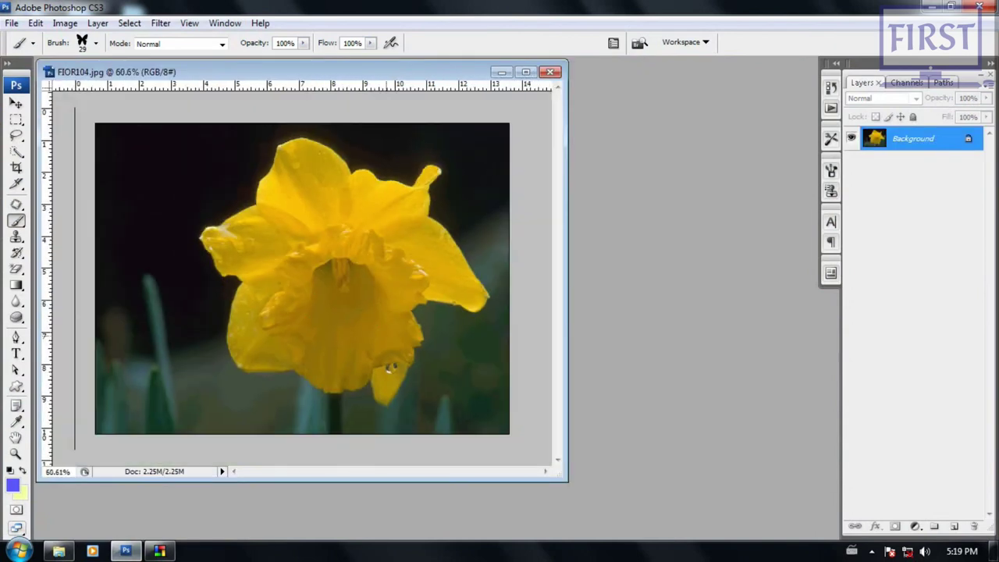
# Step: Select the whole daffodil, including its lower-right petal tip, with Quick Selection
pyautogui.hotkey('ctrl', '+')
pyautogui.click(15, 152)
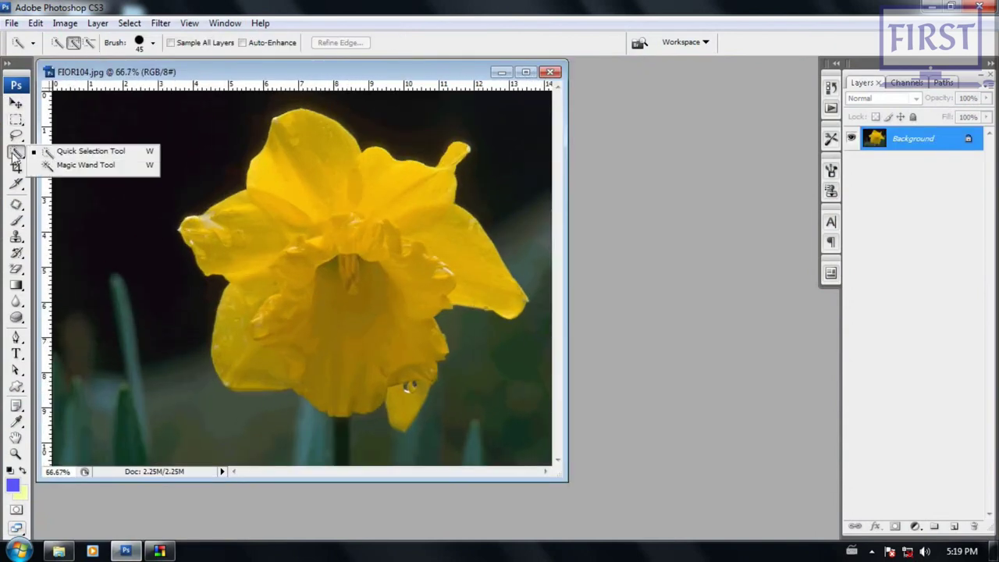
pyautogui.click(50, 150)
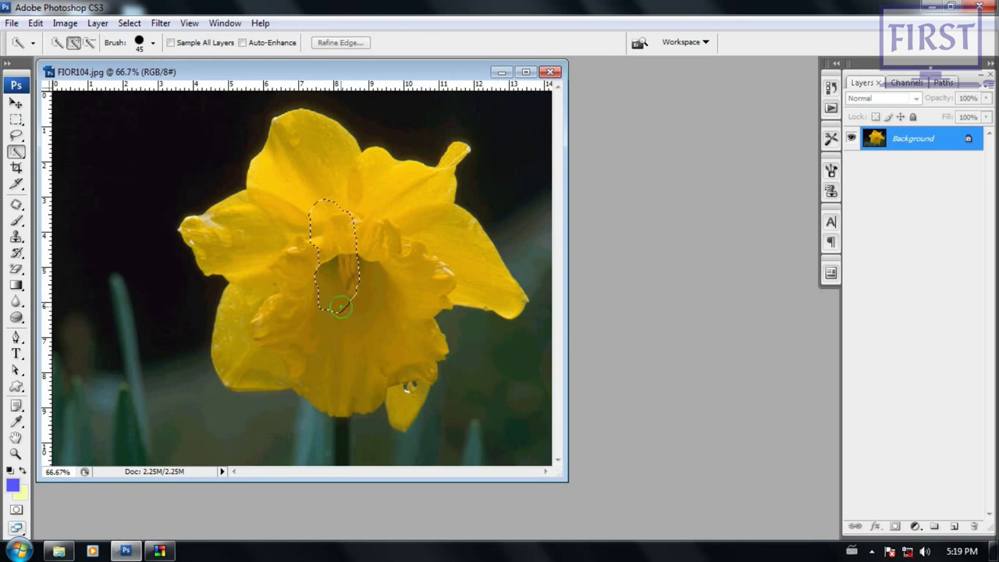
pyautogui.moveTo(308, 268); pyautogui.dragTo(319, 301)
pyautogui.click(406, 384)
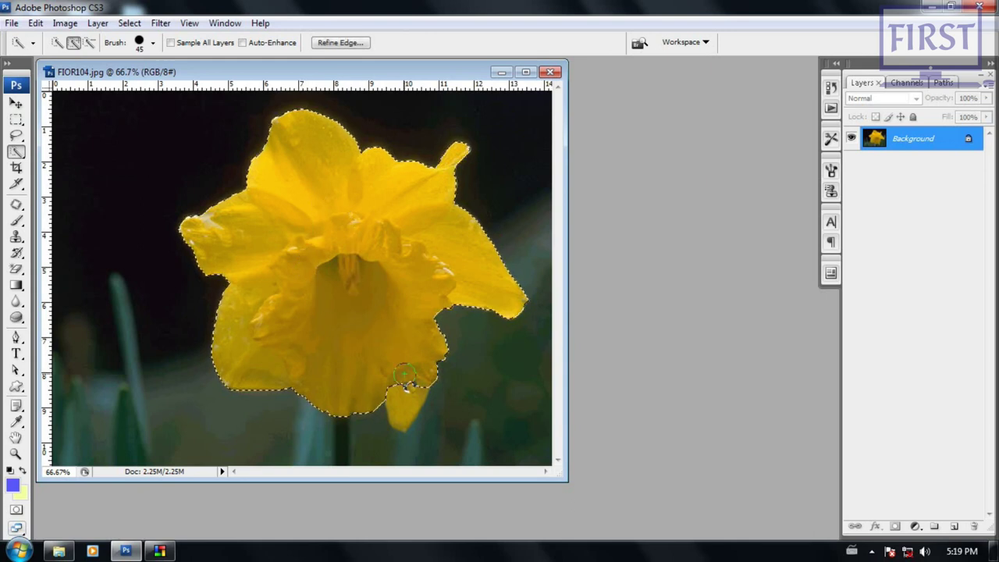
# Step: Fit the image on screen and desaturate the selected daffodil to grey
pyautogui.hotkey('ctrl', '0')
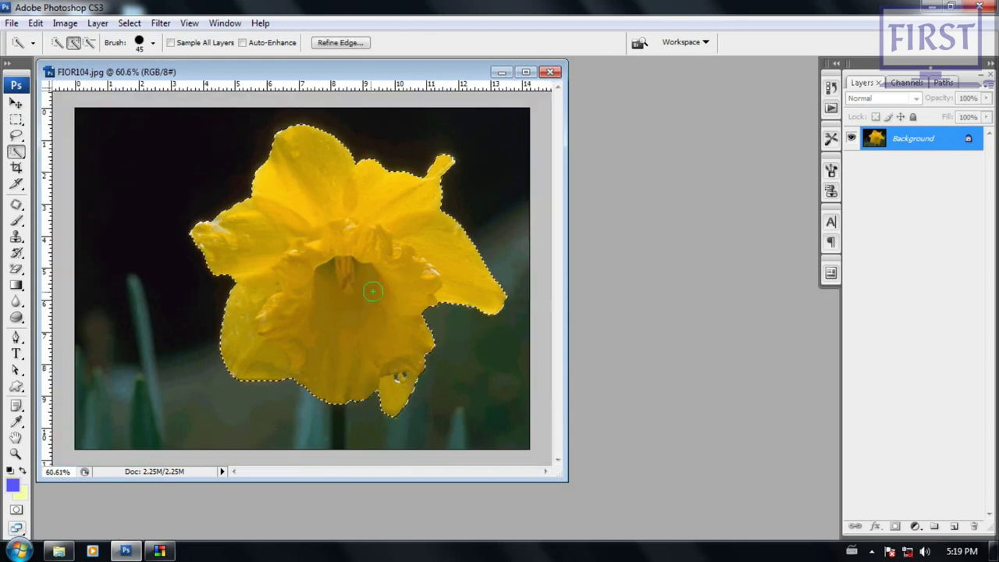
pyautogui.click(65, 23)
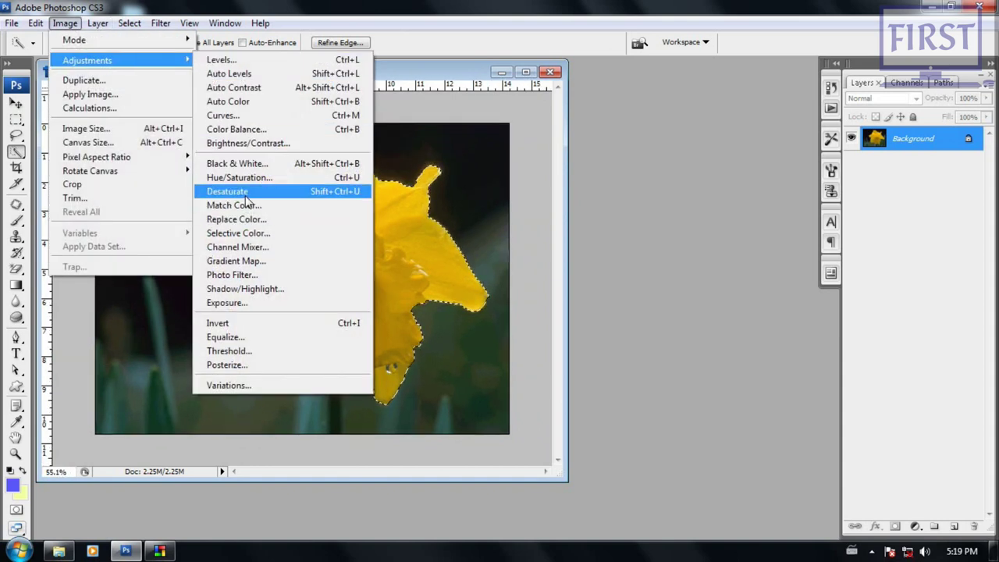
pyautogui.click(230, 191)
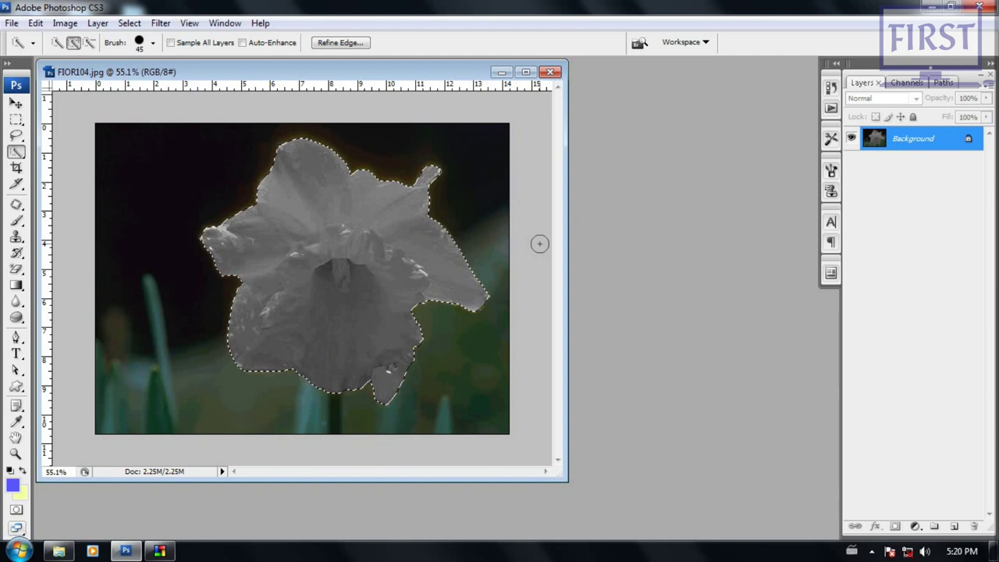
pyautogui.click(65, 23)
pyautogui.moveTo(87, 60)
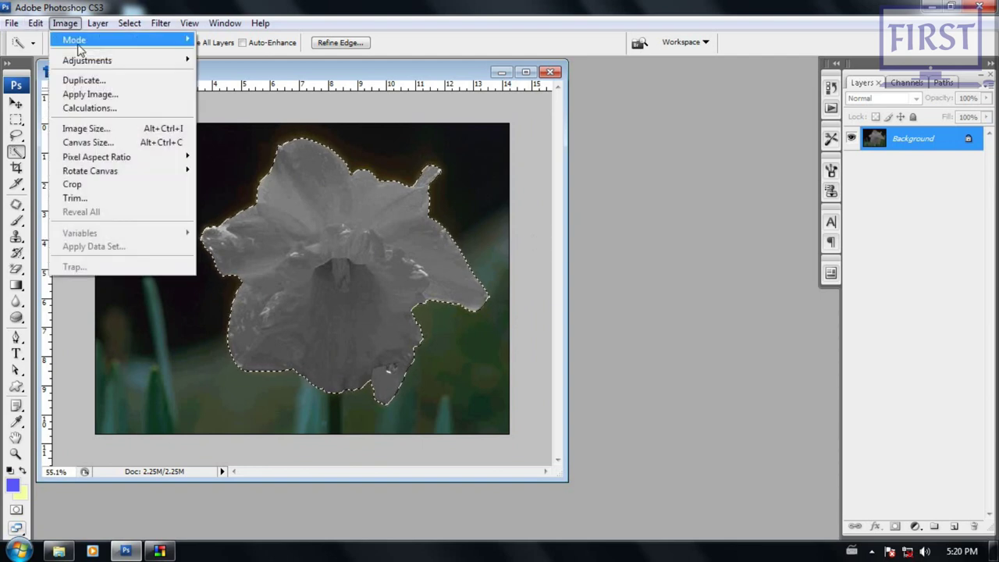
# Step: Apply Levels with midtone 0.53 and output white 212 to darken the daffodil
pyautogui.click(221, 59)
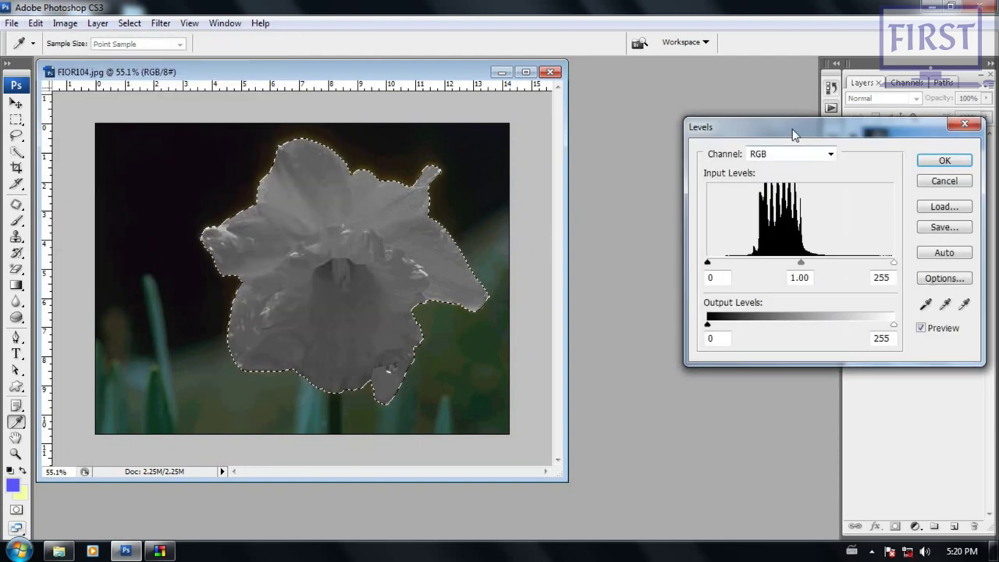
pyautogui.moveTo(792, 135); pyautogui.dragTo(729, 134)
pyautogui.moveTo(737, 266); pyautogui.dragTo(772, 268)
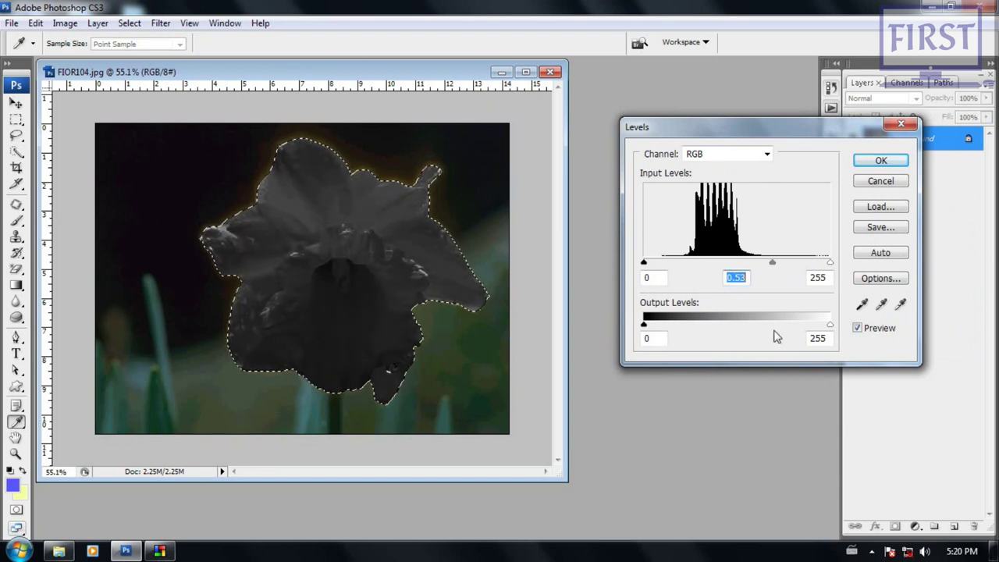
pyautogui.moveTo(826, 326); pyautogui.dragTo(798, 326)
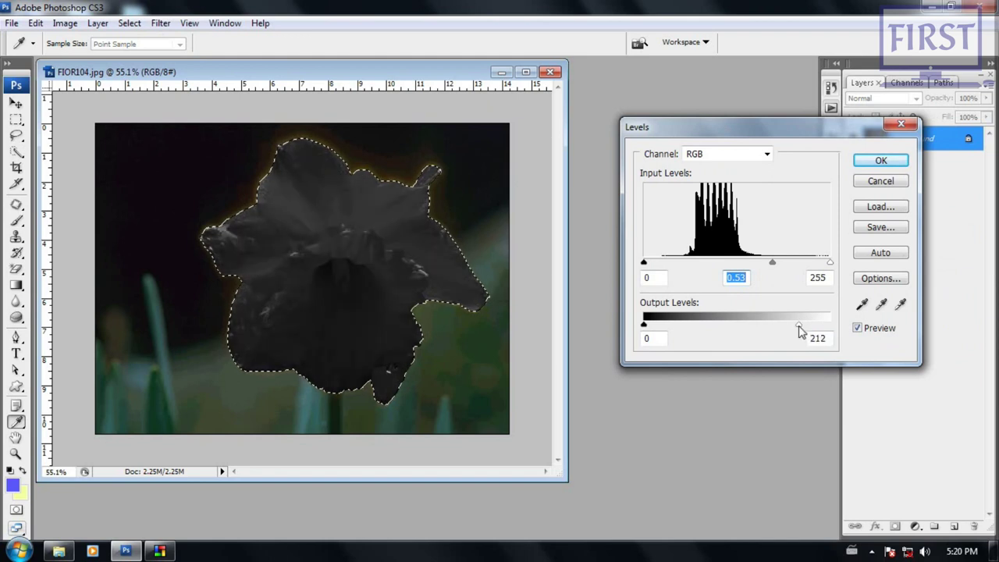
pyautogui.click(880, 161)
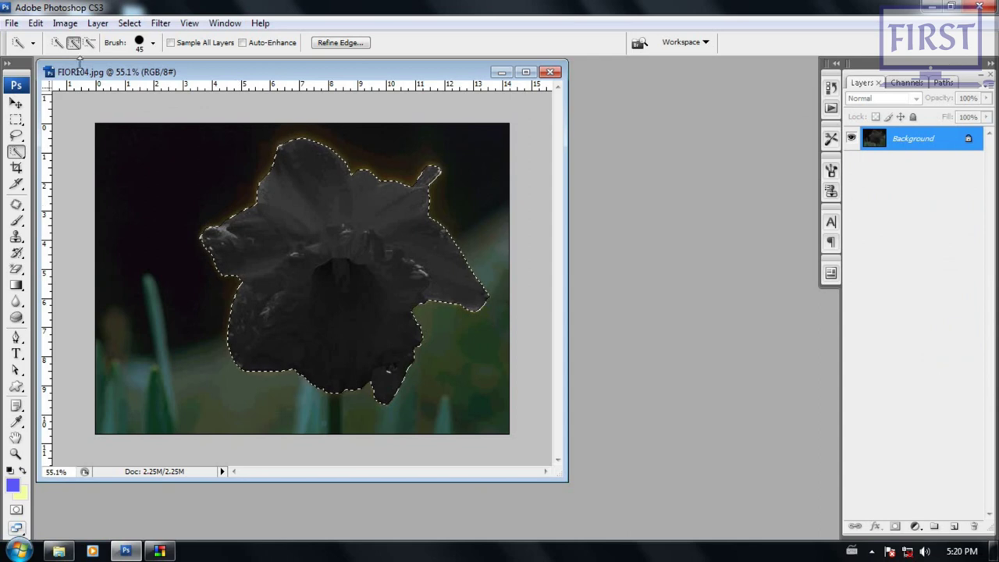
pyautogui.click(35, 22)
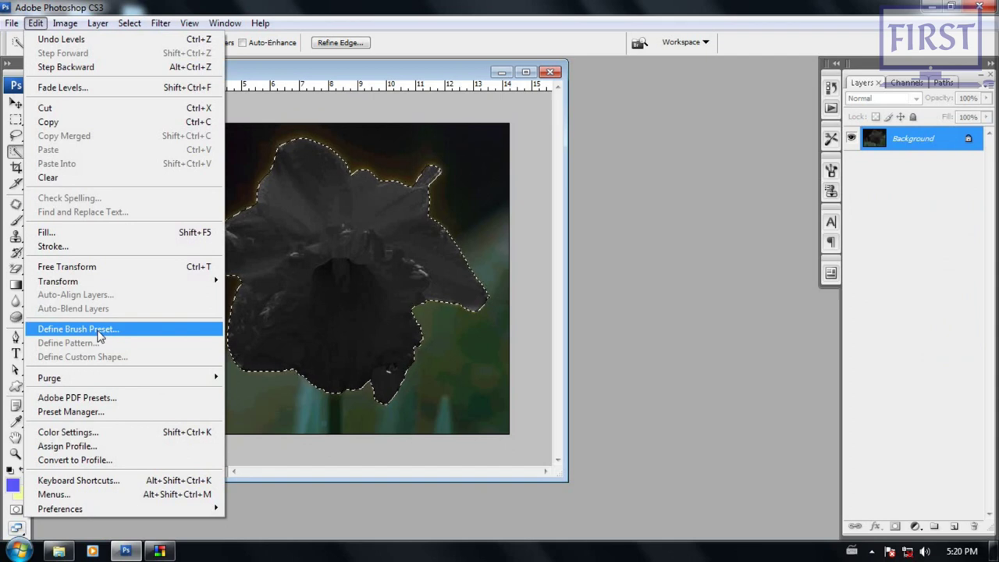
# Step: Define a brush preset named 'flower' from the selected daffodil
pyautogui.click(98, 332)
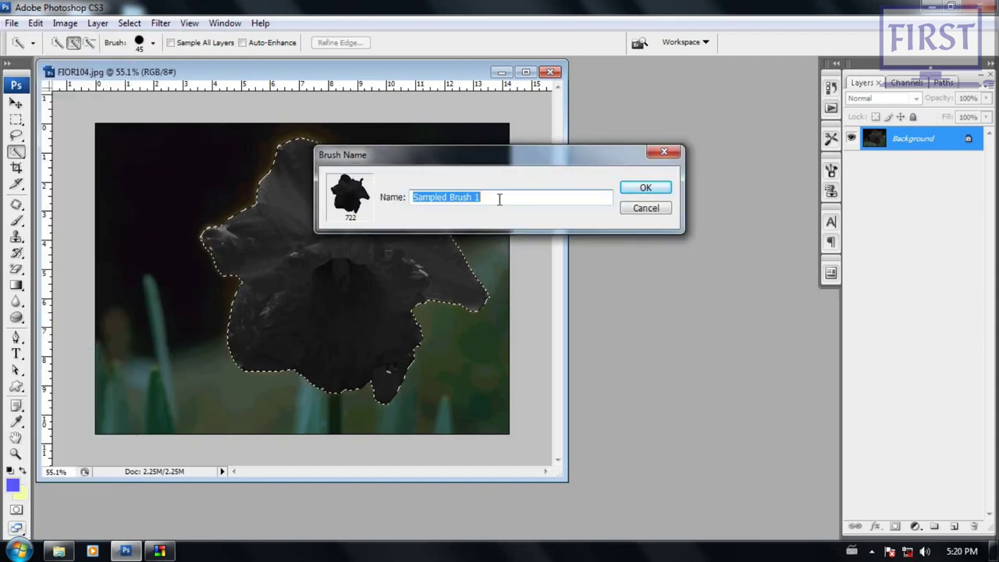
pyautogui.write('floe')
pyautogui.press('BackSpace')
pyautogui.write('wer')
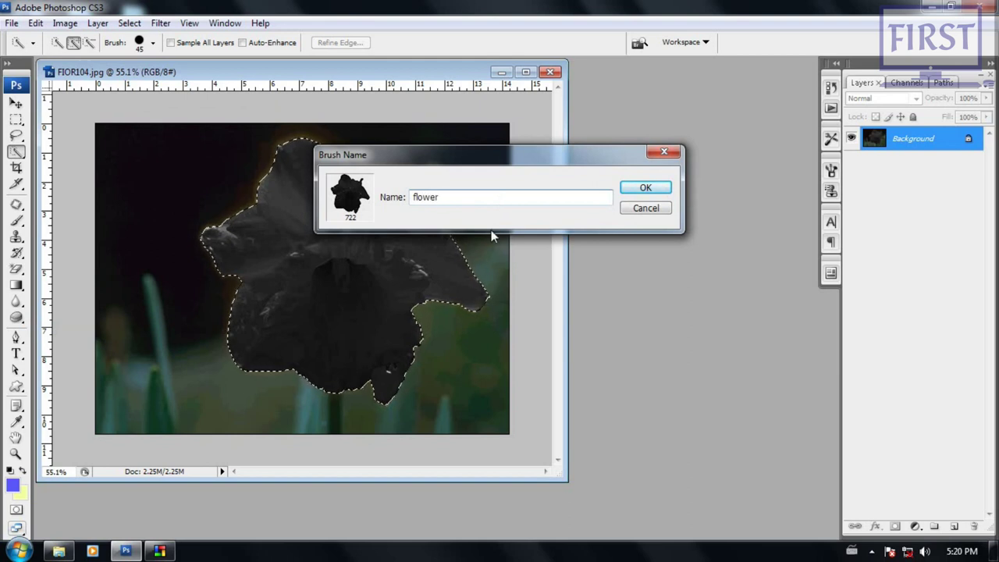
pyautogui.click(644, 188)
pyautogui.scroll(-1, 383, 249)
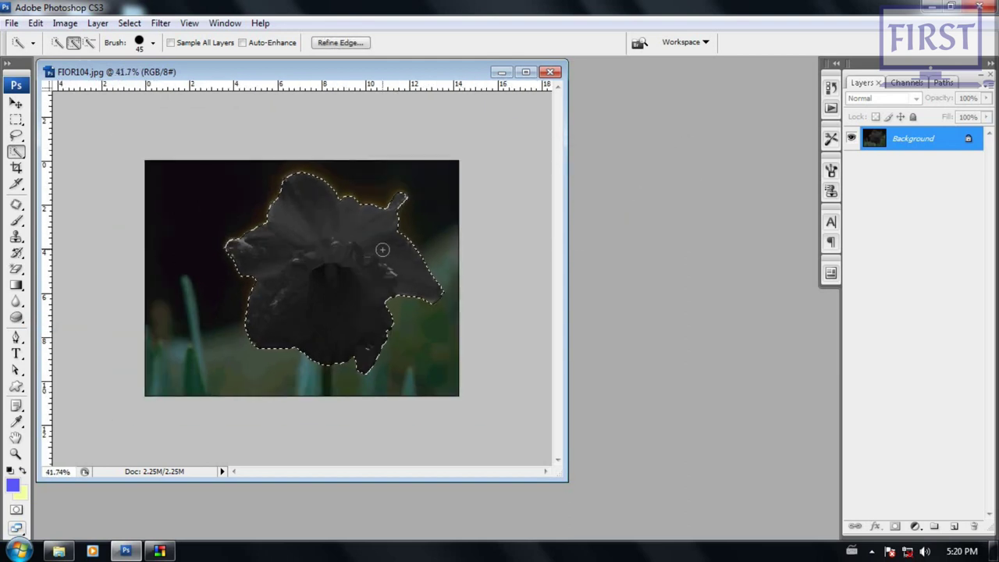
# Step: Revert the photo to its original yellow via the History snapshot
pyautogui.click(831, 87)
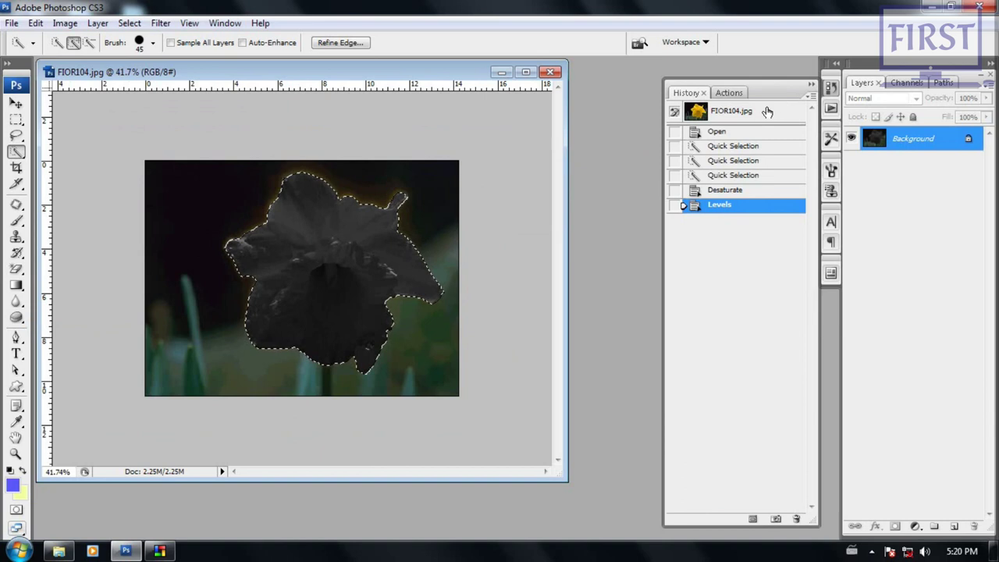
pyautogui.click(767, 112)
pyautogui.scroll(-1, 335, 346)
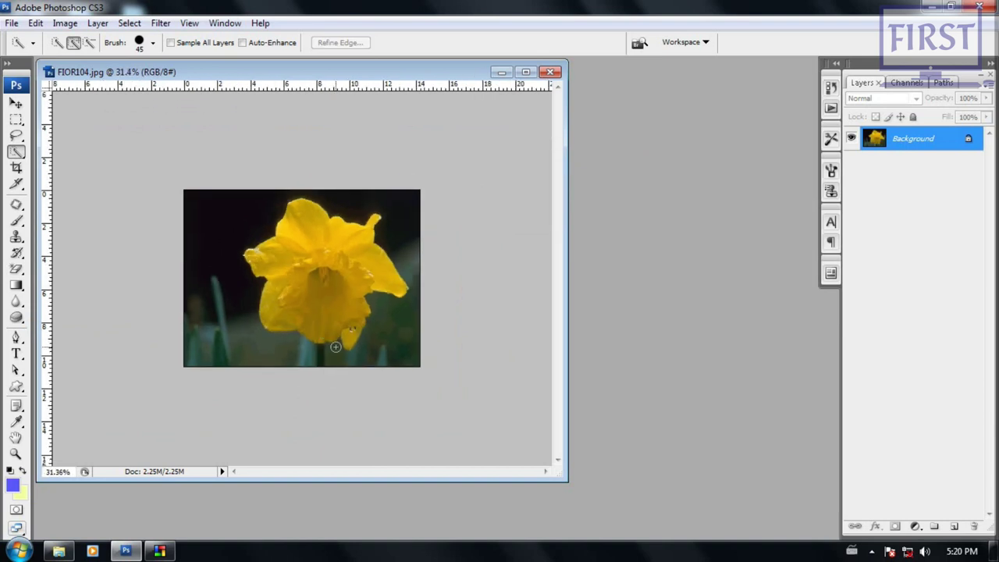
# Step: Set the foreground colour to a bright yellow sampled from the daffodil
pyautogui.moveTo(162, 74); pyautogui.dragTo(209, 88)
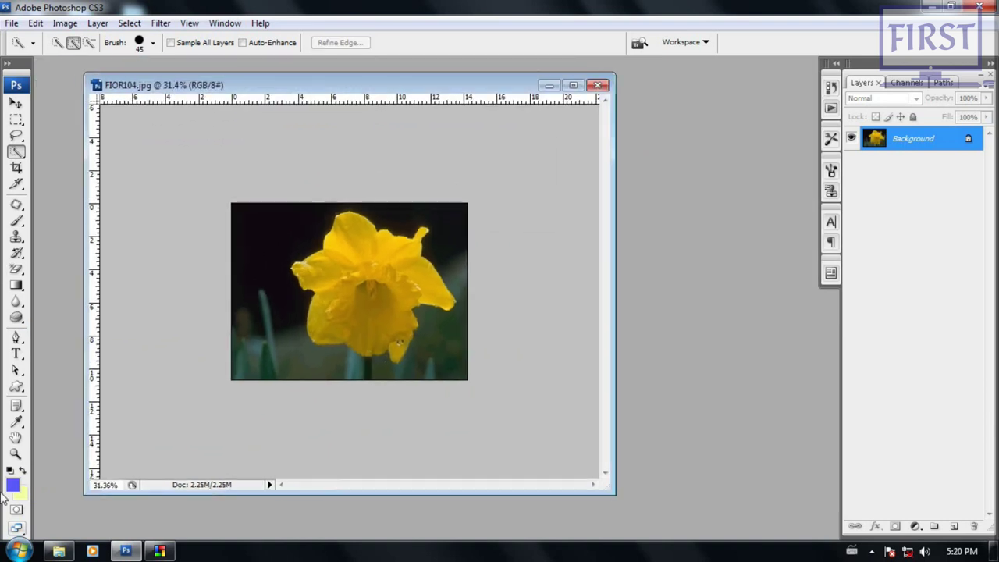
pyautogui.click(9, 469)
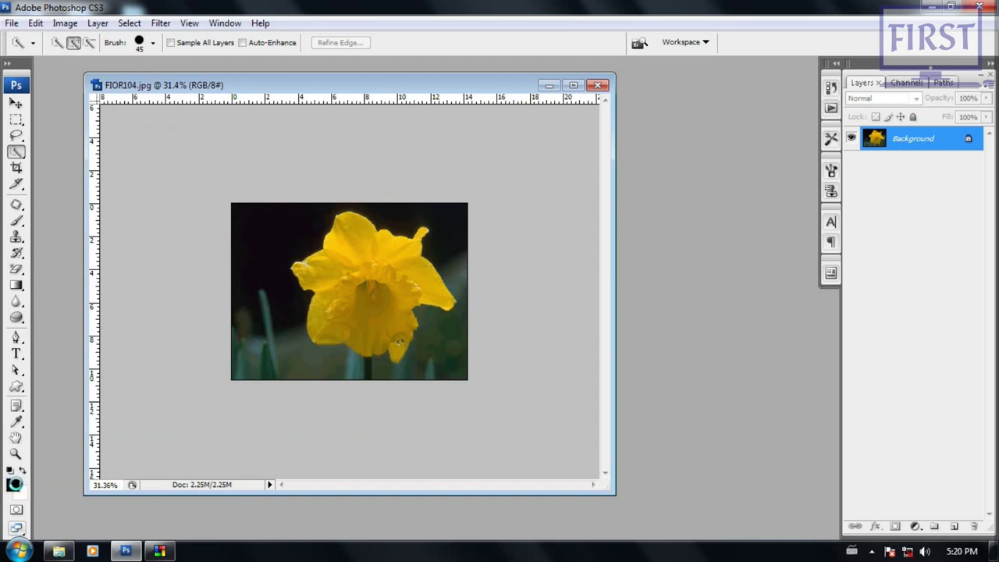
pyautogui.click(339, 266)
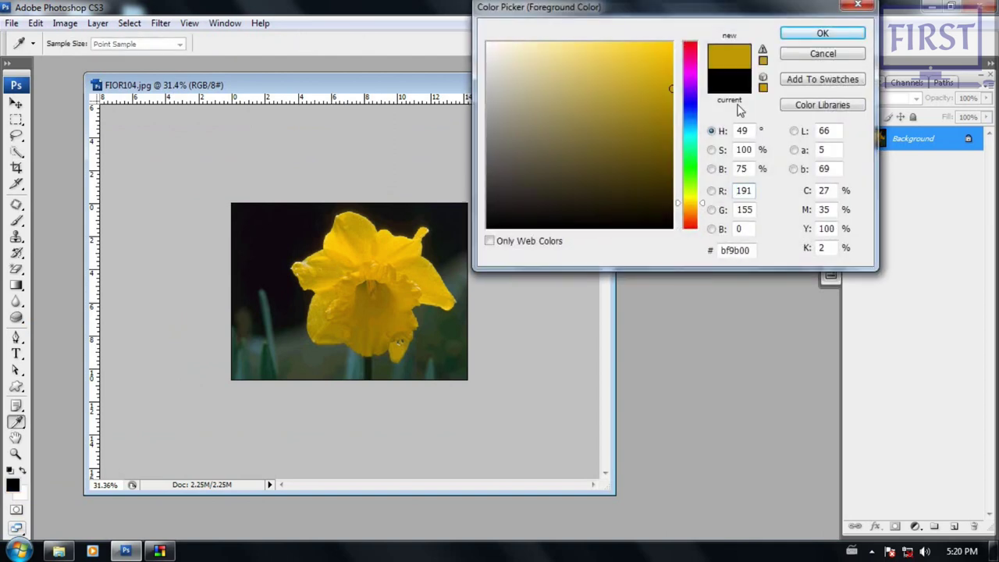
pyautogui.click(668, 44)
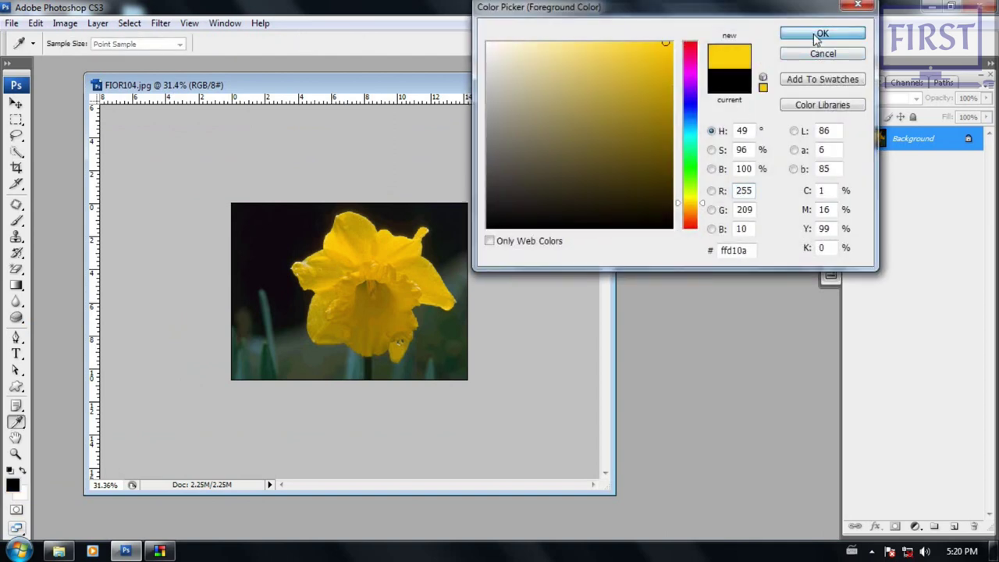
pyautogui.click(822, 33)
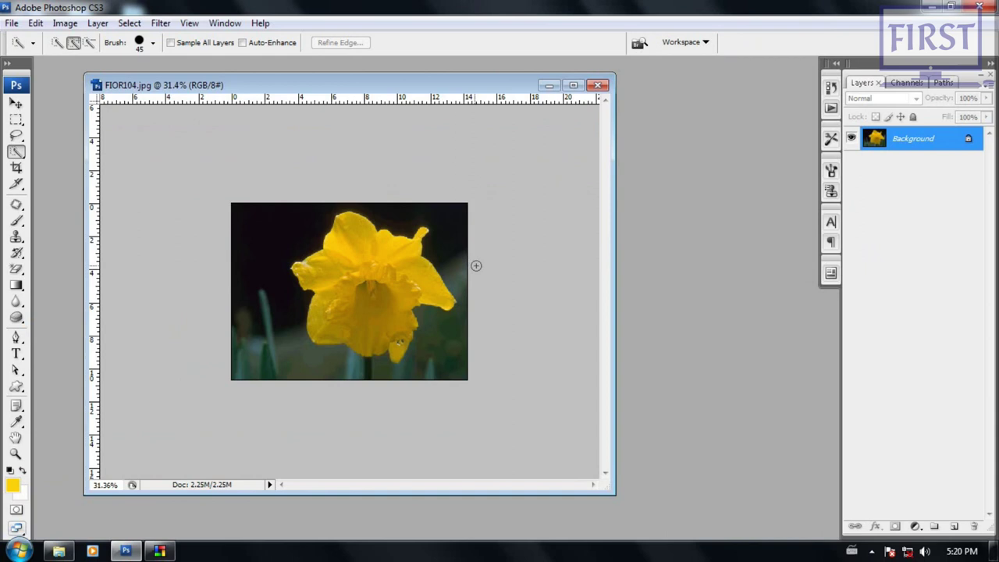
# Step: Select the Brush tool with the flower preset shrunk to 90 px
pyautogui.click(15, 221)
pyautogui.click(96, 44)
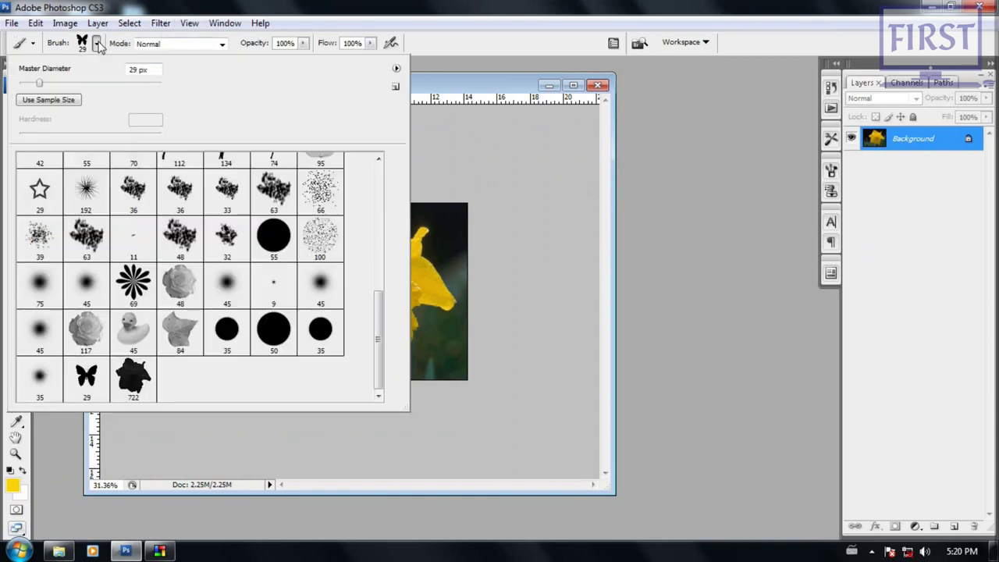
pyautogui.doubleClick(133, 383)
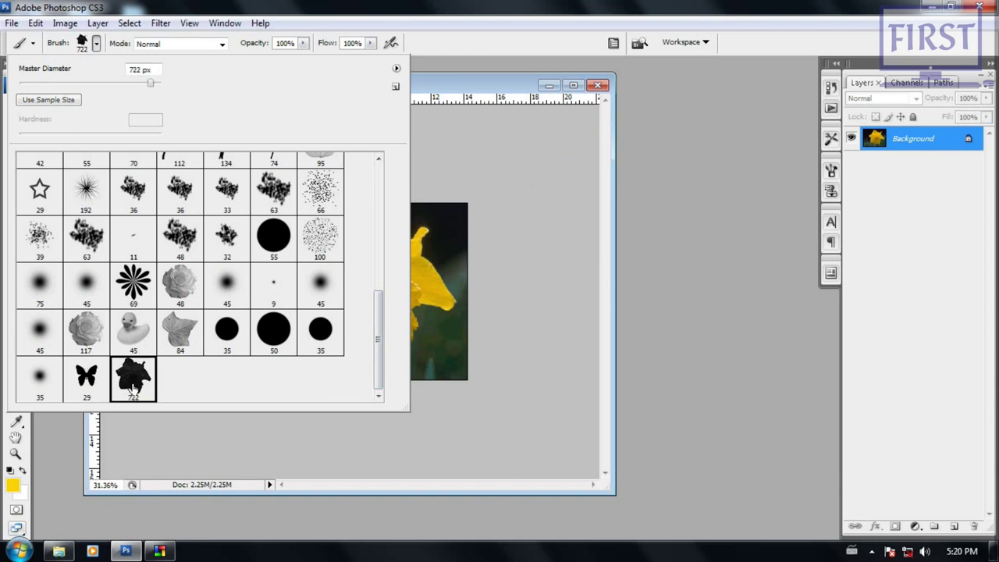
pyautogui.press('[')
pyautogui.press('[')
pyautogui.press('[')
# Step: Stamp four flowers along the photo's lower and upper left side
pyautogui.hotkey('ctrl', '+')
pyautogui.click(199, 381)
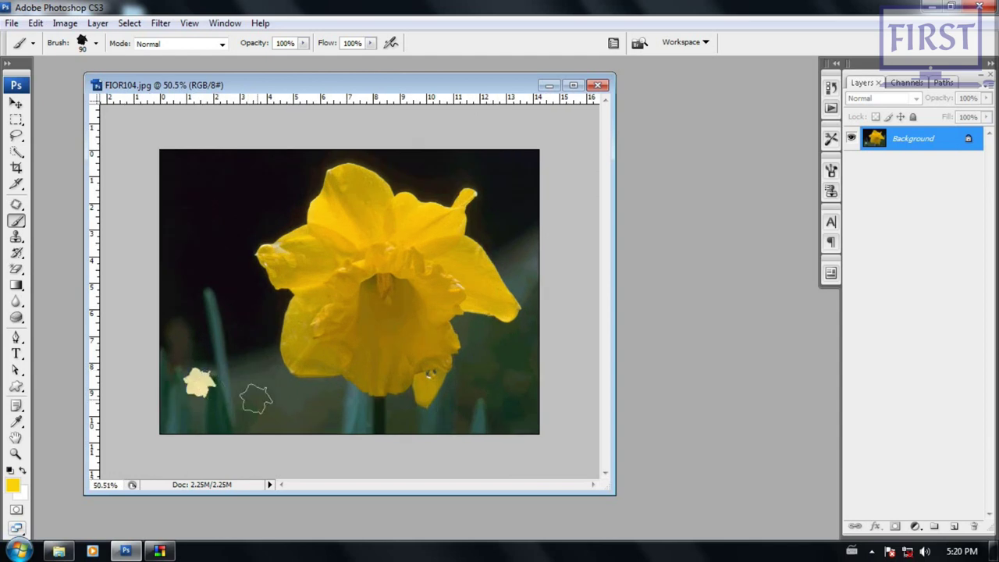
pyautogui.click(216, 341)
pyautogui.click(198, 238)
pyautogui.click(238, 190)
pyautogui.click(225, 23)
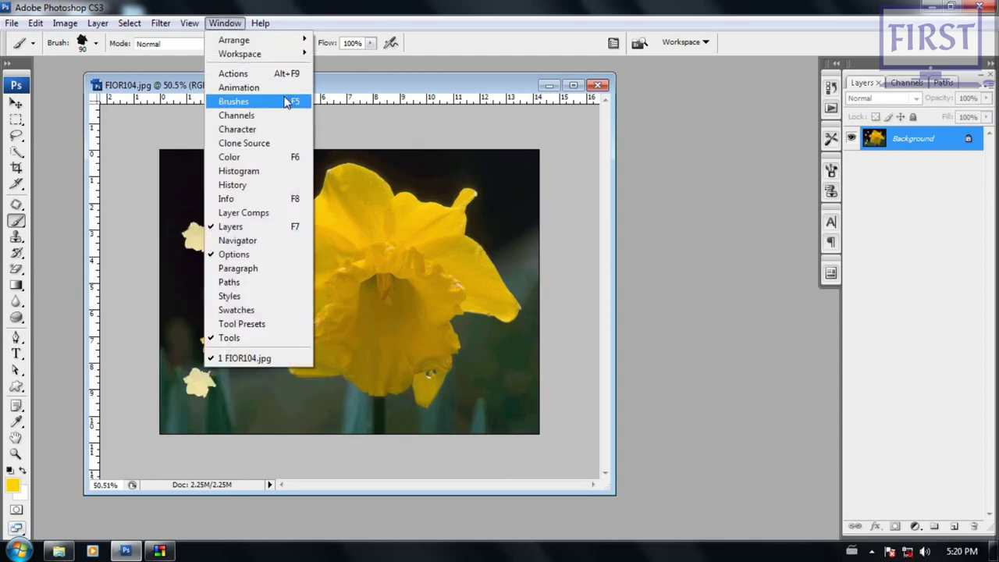
# Step: Turn off Color Dynamics for the flower brush
pyautogui.click(289, 100)
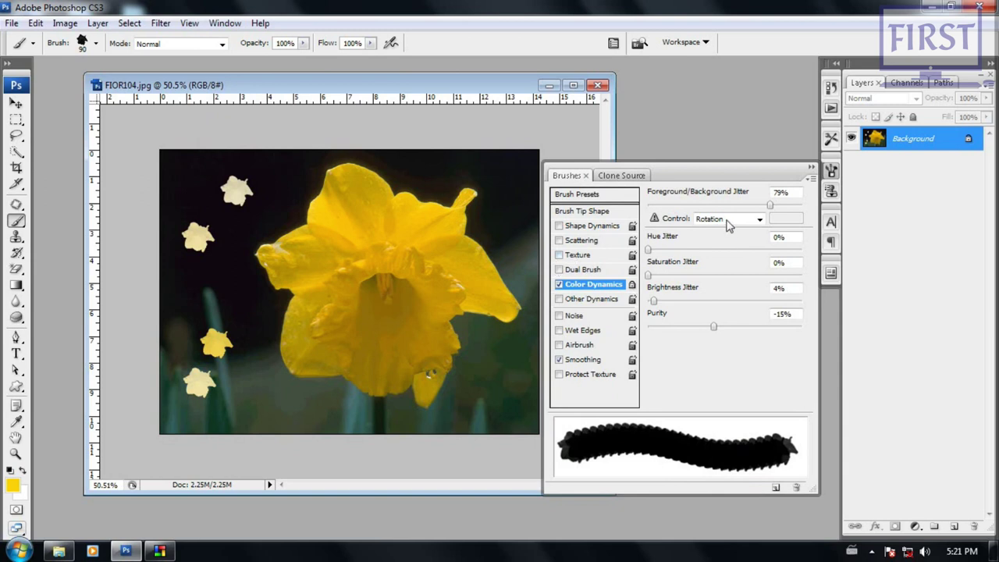
pyautogui.click(559, 284)
pyautogui.click(811, 170)
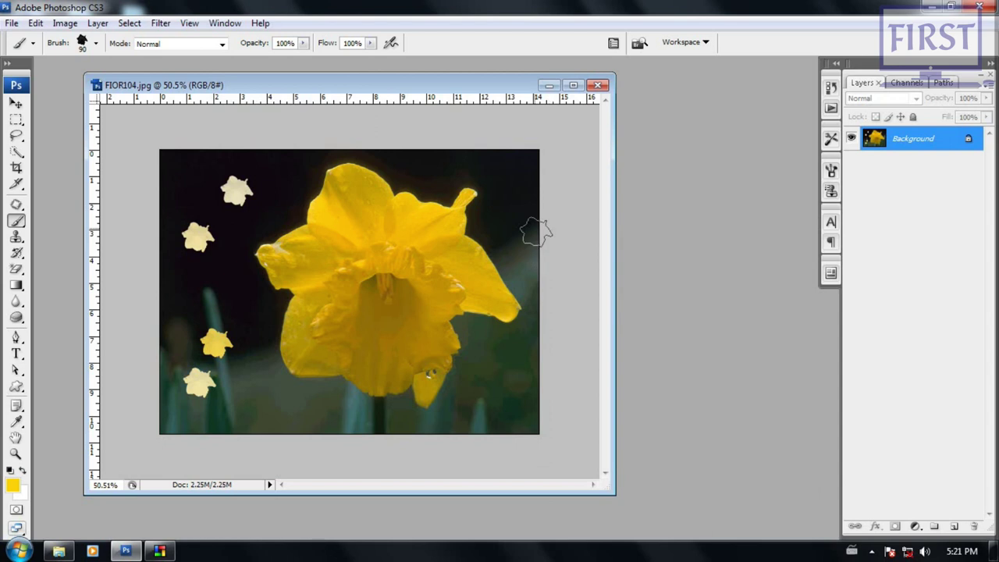
# Step: Stamp two yellow flowers along the bottom of the photo
pyautogui.hotkey('ctrl', '+')
pyautogui.scroll(1, 548, 386)
pyautogui.scroll(2, 546, 382)
pyautogui.scroll(1, 513, 406)
pyautogui.scroll(1, 507, 397)
pyautogui.scroll(-3, 390, 413)
pyautogui.scroll(-3, 351, 421)
pyautogui.click(244, 433)
pyautogui.click(296, 433)
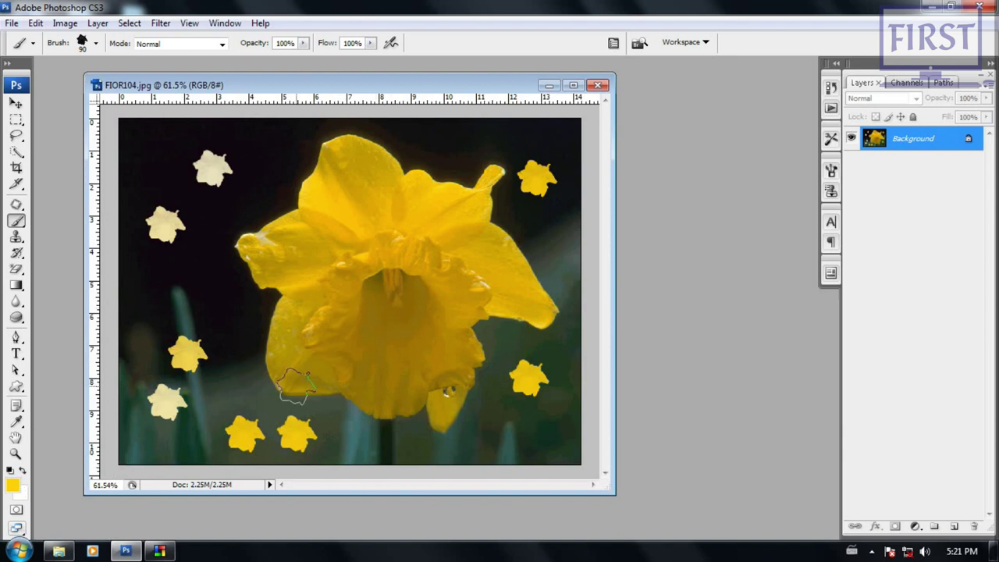
# Step: Stamp four more flowers left of and above the daffodil, then zoom out
pyautogui.hotkey('ctrl', '-')
pyautogui.click(265, 361)
pyautogui.click(240, 300)
pyautogui.click(201, 289)
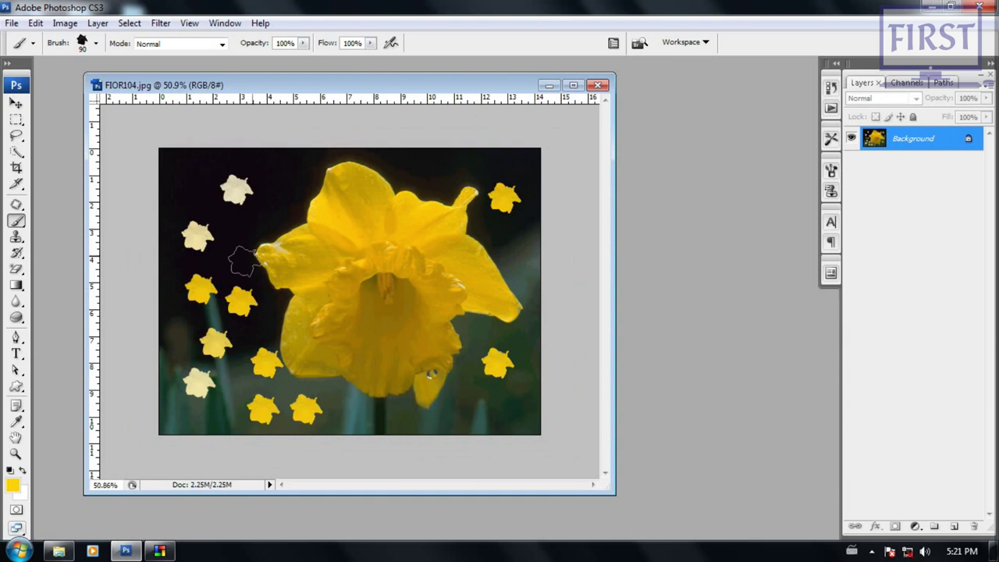
pyautogui.click(295, 182)
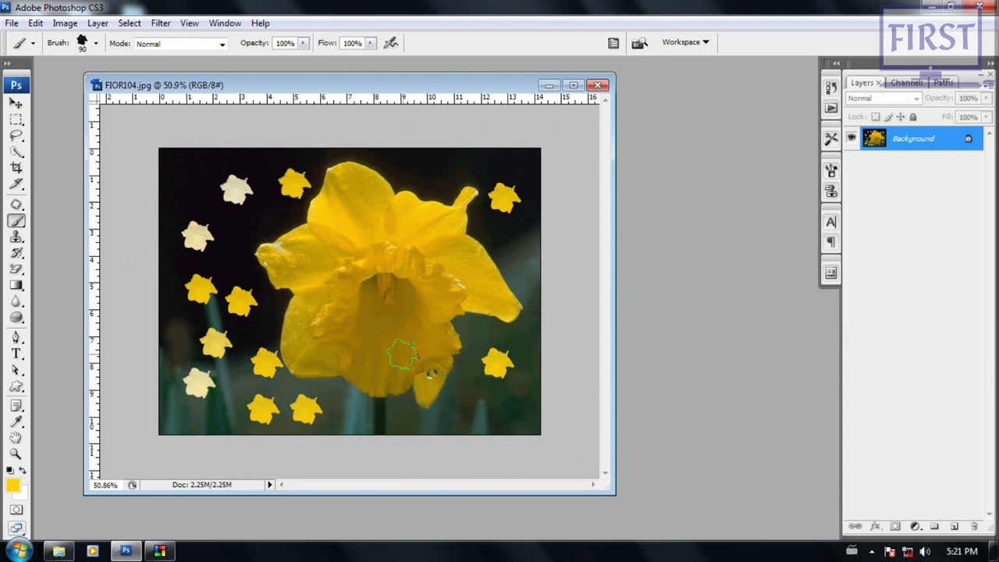
pyautogui.hotkey('ctrl', '-')
pyautogui.click(35, 22)
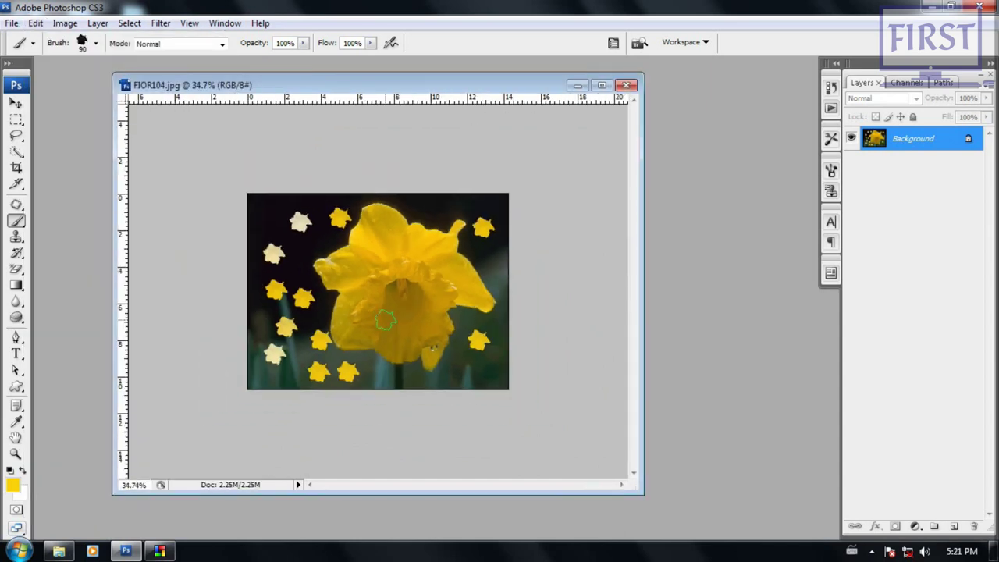
# Step: Draw a star selection with the Polygonal Lasso and fill it black
pyautogui.moveTo(17, 134); pyautogui.dragTo(58, 146)
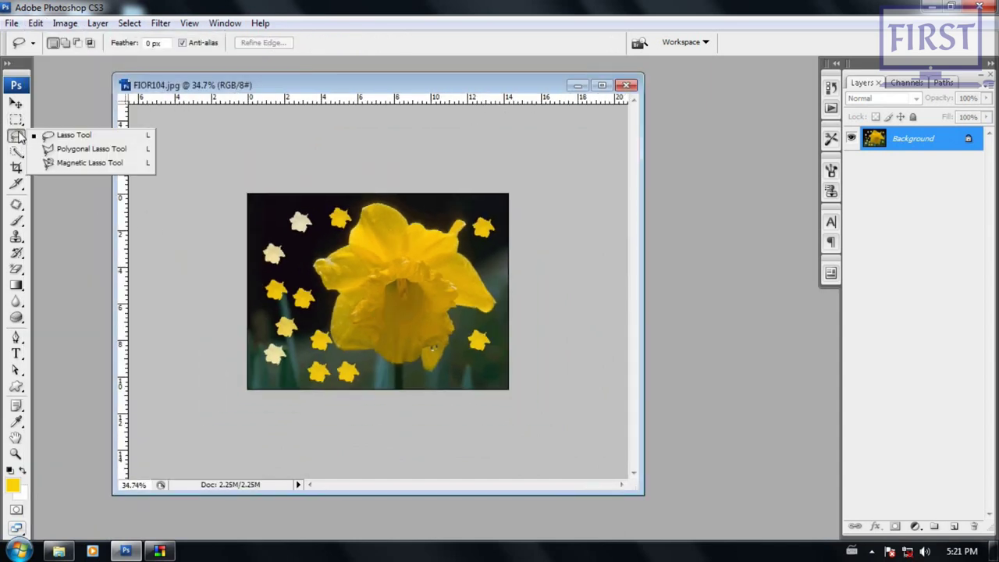
pyautogui.hotkey('ctrl', '+')
pyautogui.click(389, 294)
pyautogui.click(379, 252)
pyautogui.click(459, 247)
pyautogui.click(432, 287)
pyautogui.click(489, 299)
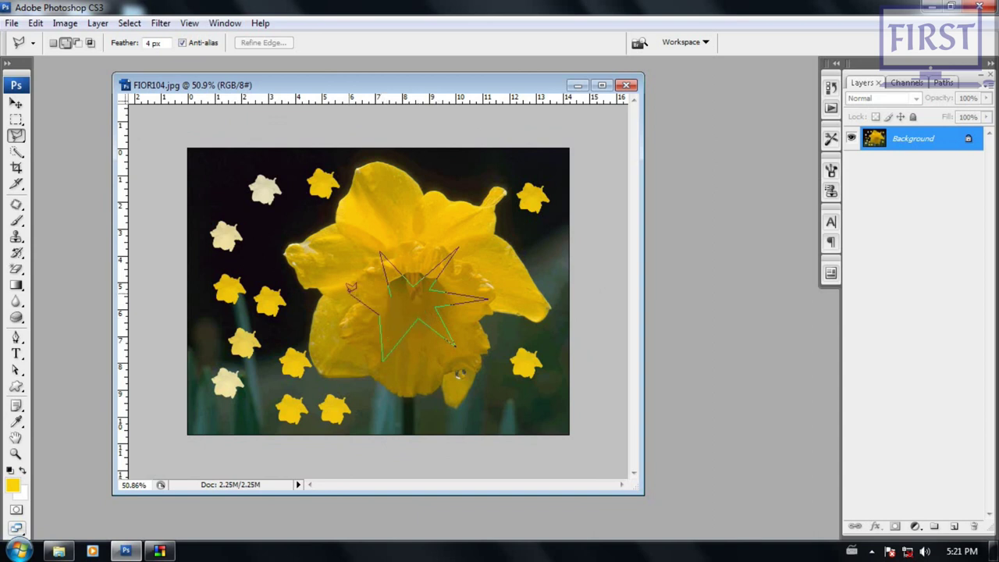
pyautogui.click(392, 292)
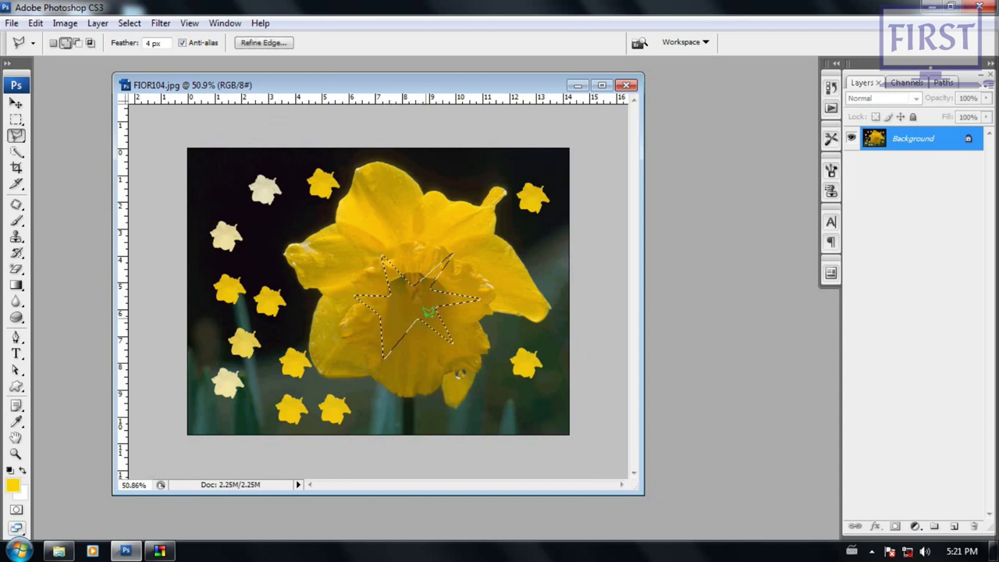
pyautogui.hotkey('alt', 'BackSpace')
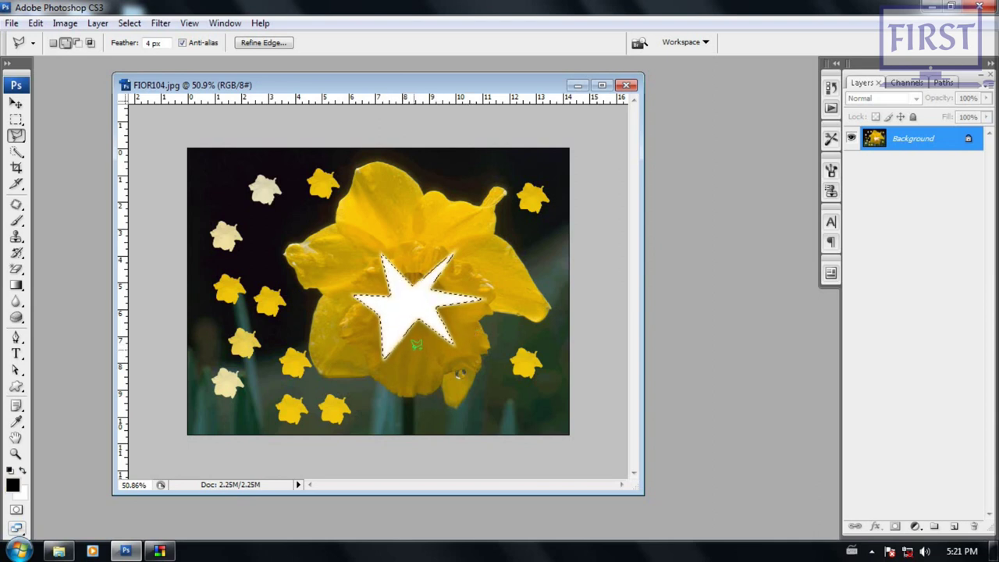
pyautogui.hotkey('alt', 'BackSpace')
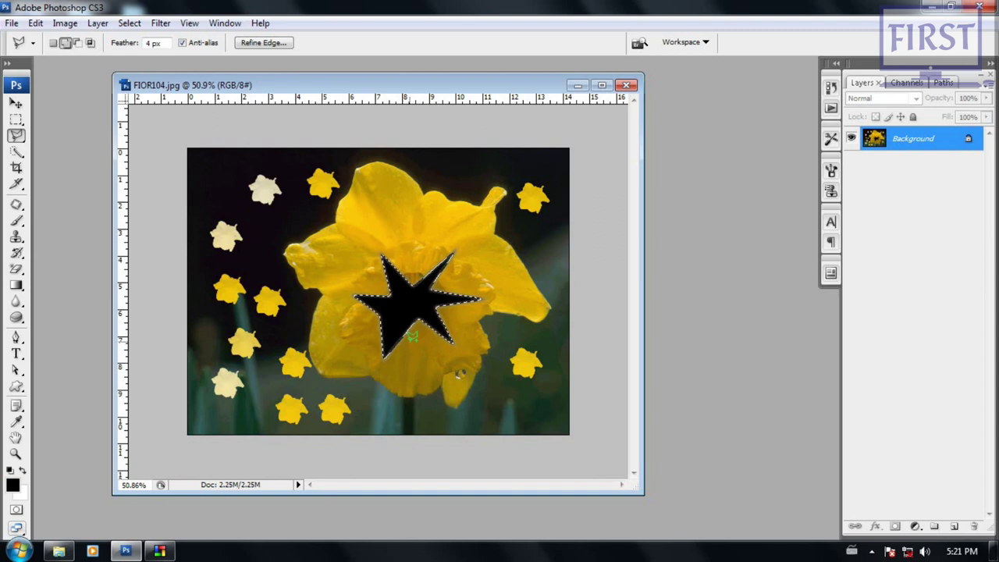
# Step: Define the black star as a brush preset named 'bbb'
pyautogui.click(36, 23)
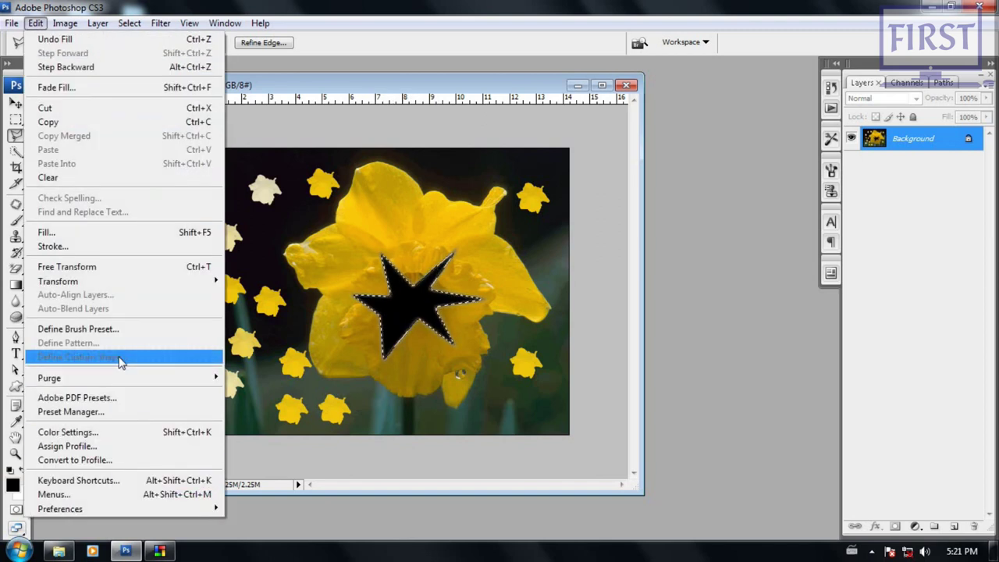
pyautogui.click(129, 331)
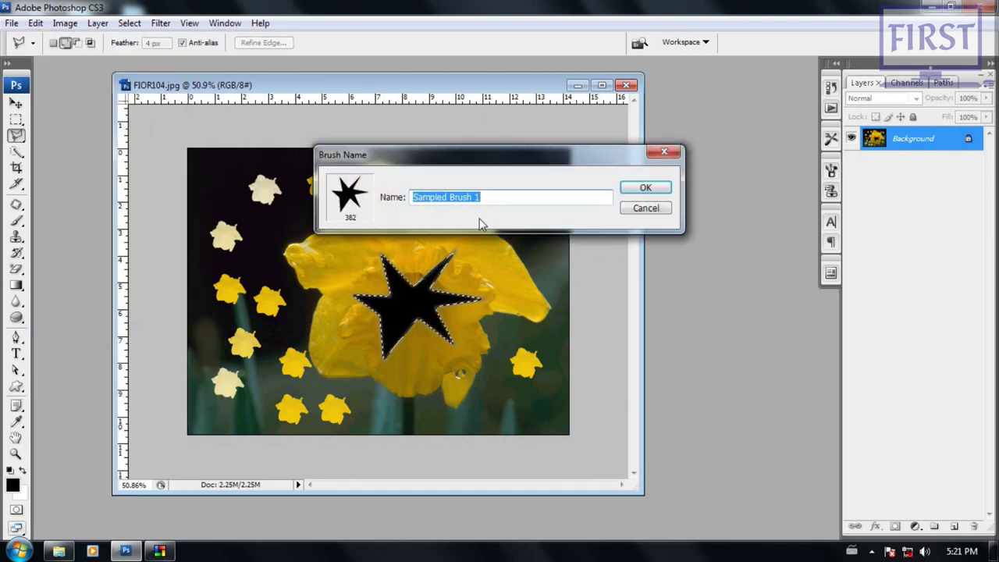
pyautogui.write('bbb')
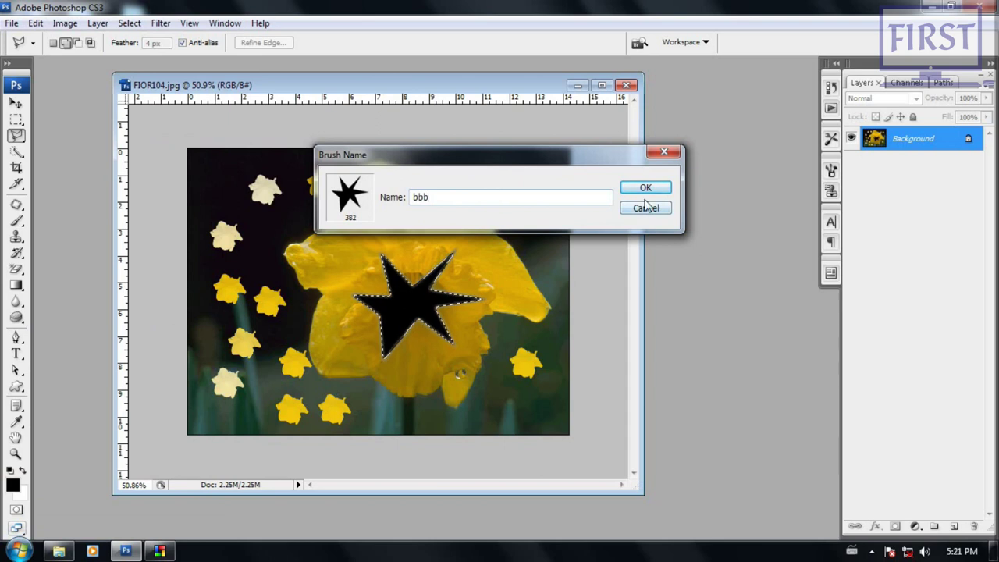
pyautogui.click(645, 188)
# Step: Deselect the star and close the daffodil photo without saving
pyautogui.rightClick(374, 230)
pyautogui.click(402, 241)
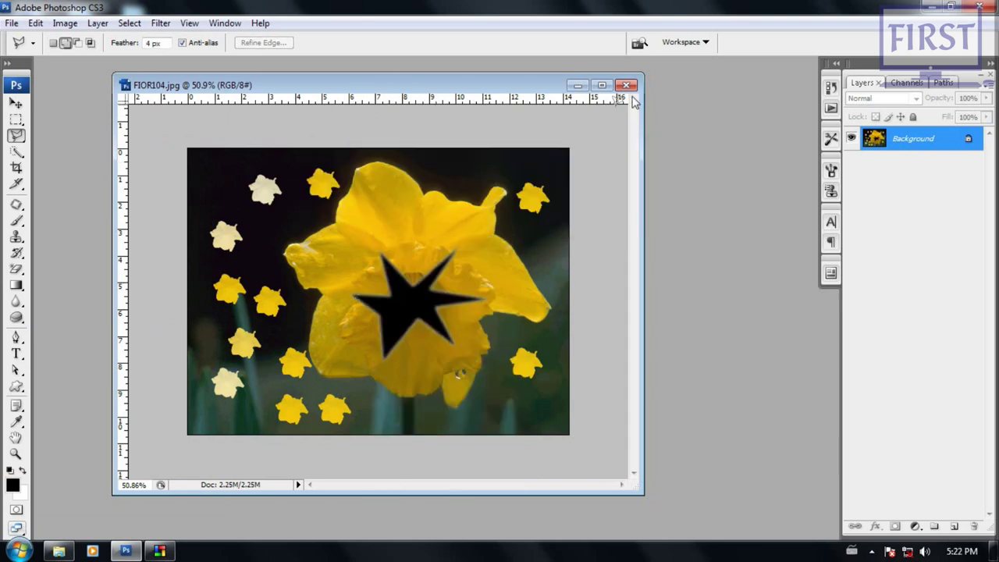
pyautogui.click(625, 85)
pyautogui.click(509, 234)
pyautogui.click(12, 23)
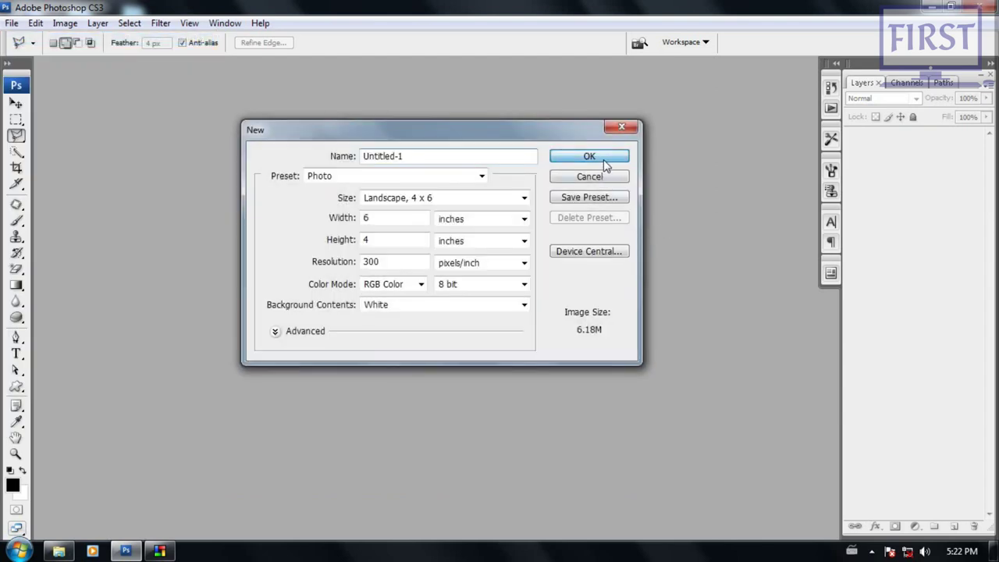
# Step: Create the white 6×4-inch document and select the 382 px star brush
pyautogui.click(602, 160)
pyautogui.scroll(-2, 278, 335)
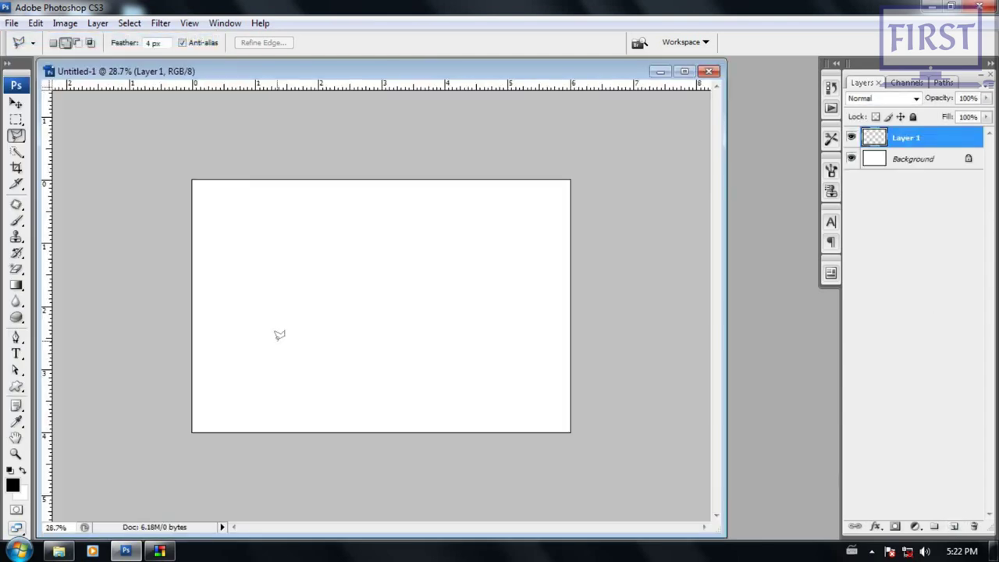
pyautogui.click(16, 221)
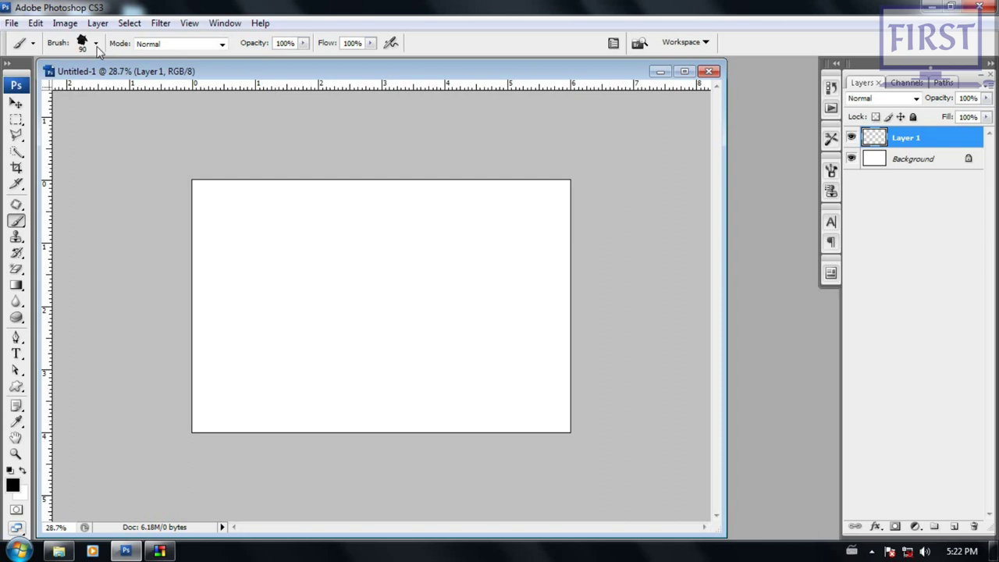
pyautogui.click(96, 45)
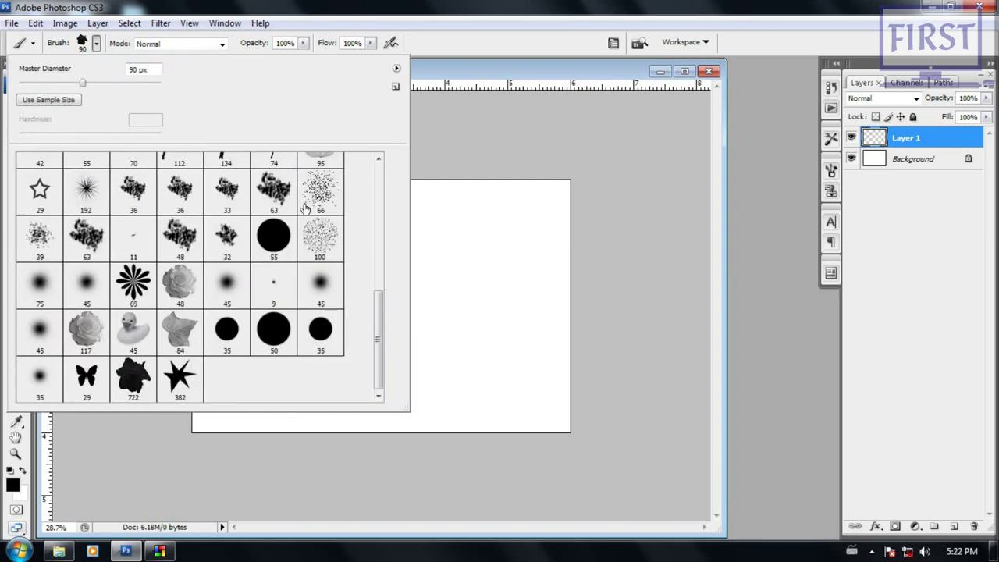
pyautogui.doubleClick(175, 382)
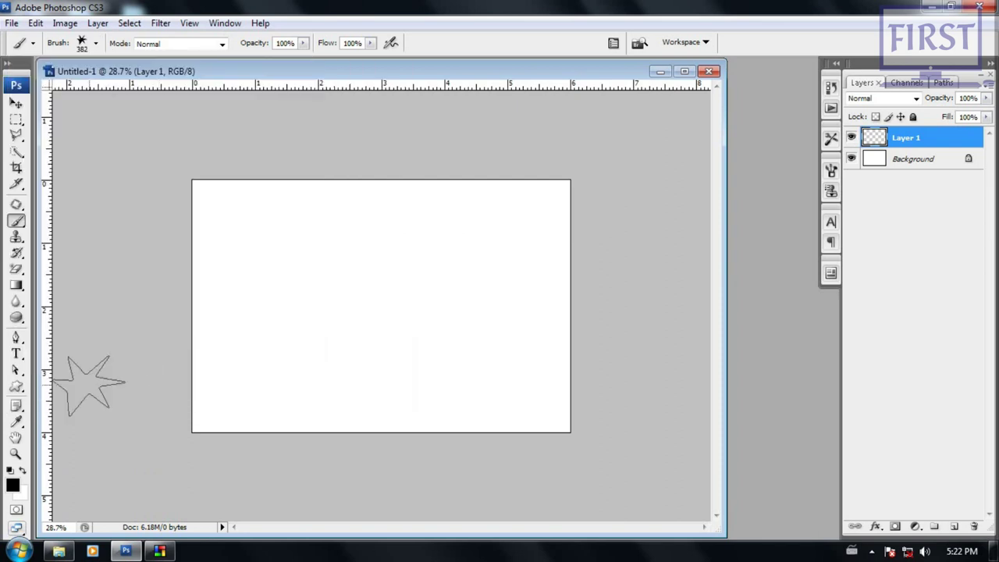
# Step: Set the foreground colour to a light lavender purple
pyautogui.click(12, 485)
pyautogui.write('255')
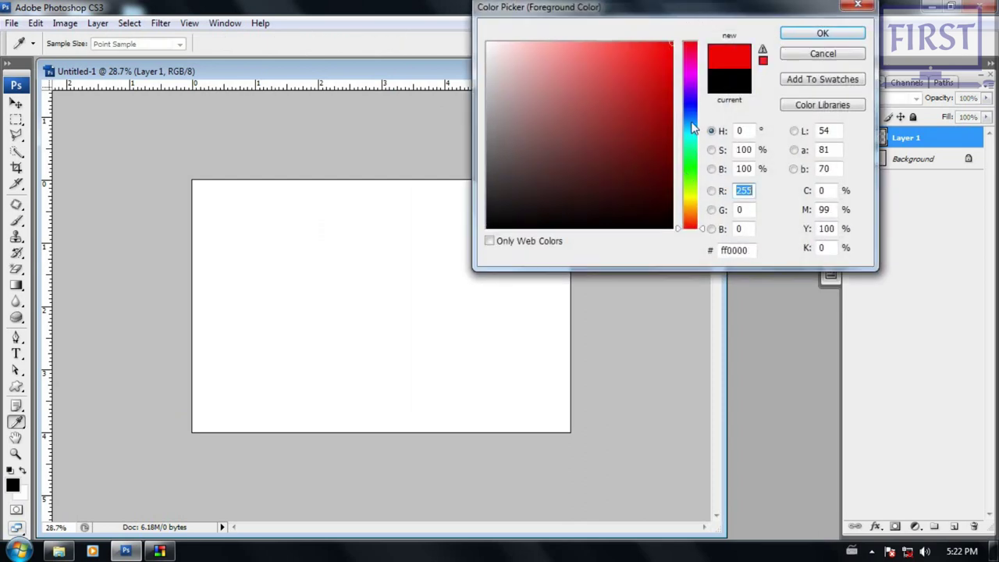
pyautogui.click(690, 97)
pyautogui.click(574, 46)
pyautogui.click(822, 33)
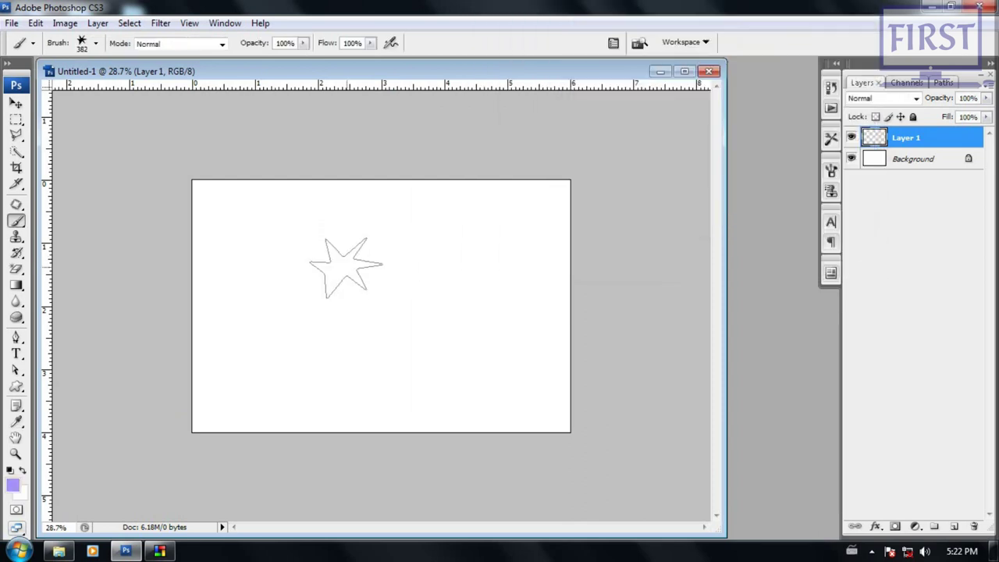
# Step: Stamp five lavender stars and drag dense star trails across the canvas
pyautogui.click(320, 269)
pyautogui.click(420, 281)
pyautogui.click(445, 328)
pyautogui.click(374, 366)
pyautogui.click(270, 364)
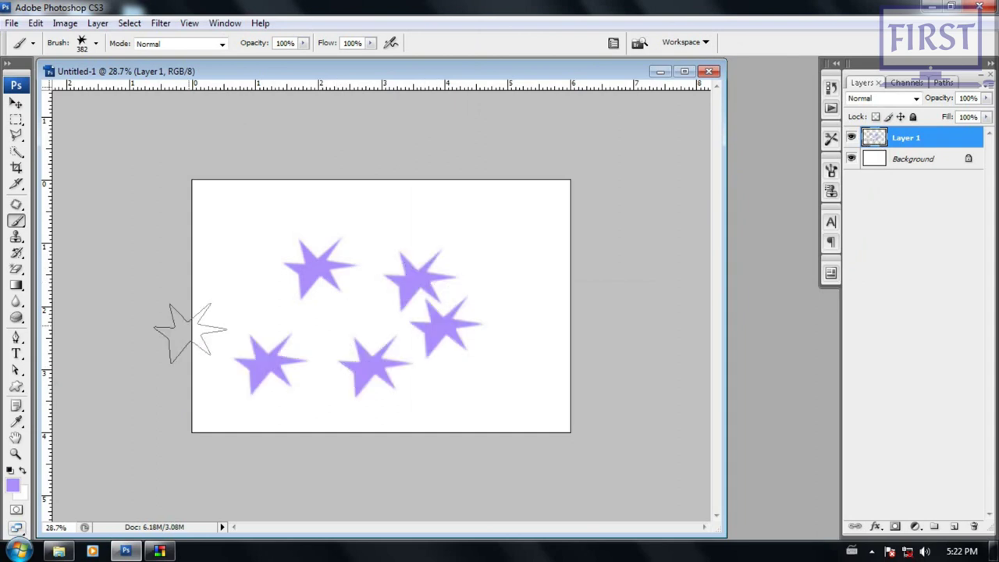
pyautogui.moveTo(234, 312)
pyautogui.mouseDown()
pyautogui.moveTo(495, 367)
pyautogui.moveTo(379, 396)
pyautogui.moveTo(453, 257)
pyautogui.moveTo(570, 269)
pyautogui.mouseUp()
pyautogui.scroll(-2, 437, 355)
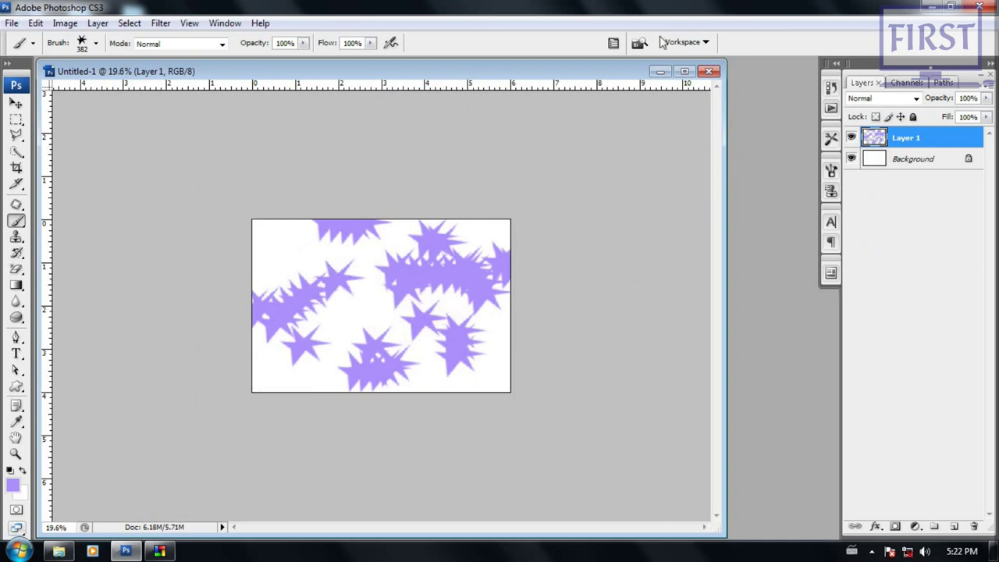
pyautogui.moveTo(548, 70); pyautogui.dragTo(553, 85)
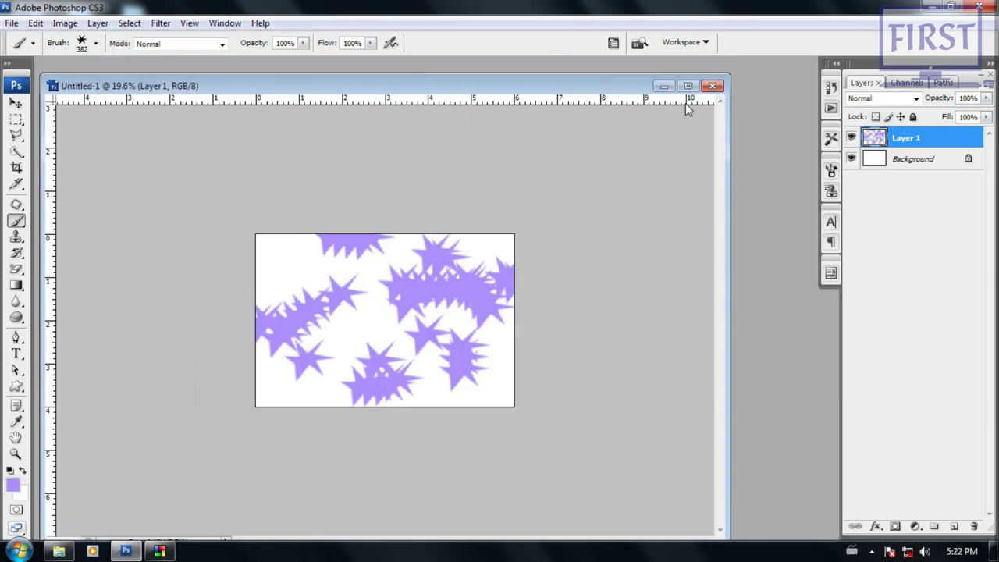
pyautogui.moveTo(624, 92); pyautogui.dragTo(646, 90)
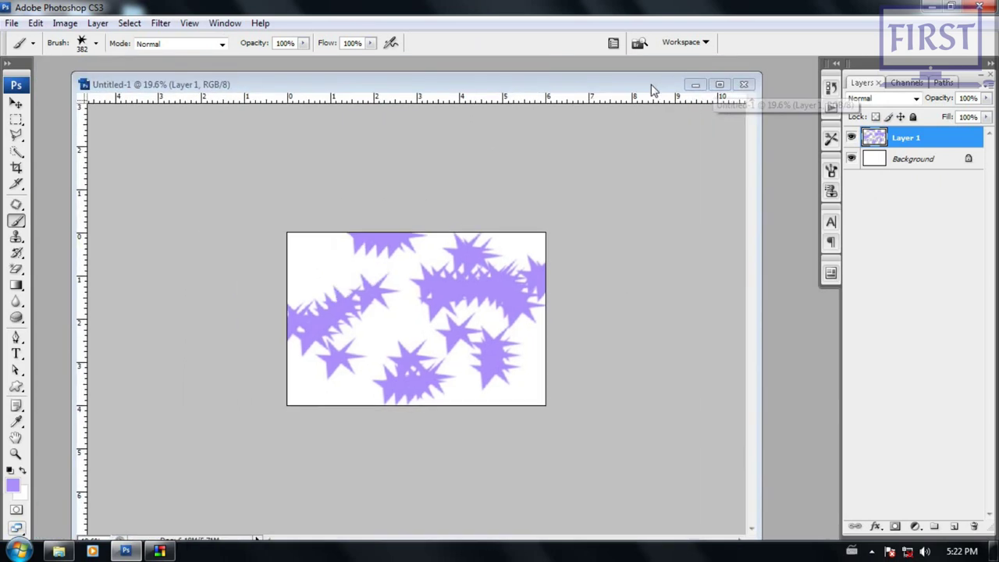
# Step: Close Untitled-1 unsaved and browse the Open dialog up to Lessons(Photoshop)
pyautogui.click(738, 90)
pyautogui.click(515, 227)
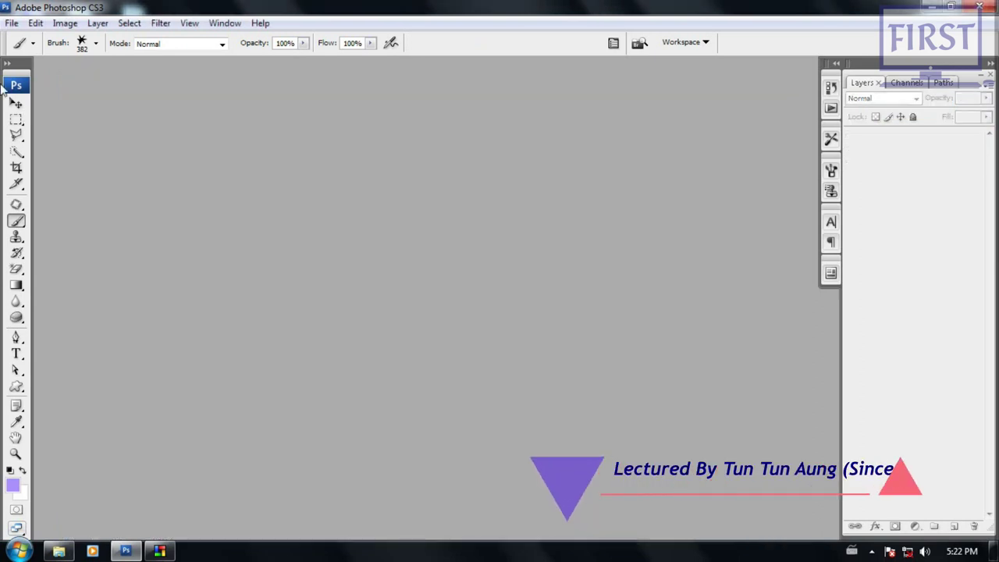
pyautogui.doubleClick(363, 331)
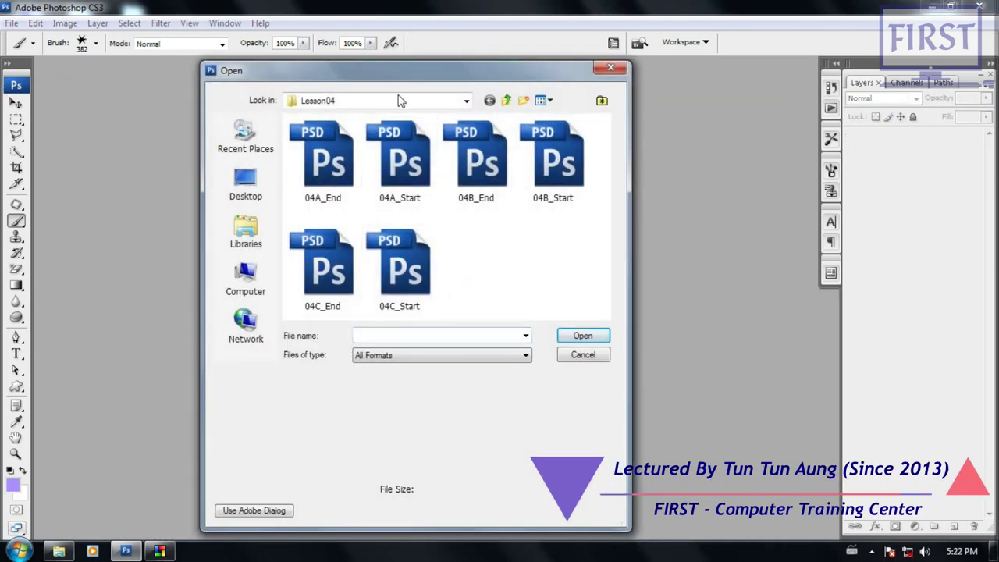
pyautogui.click(507, 102)
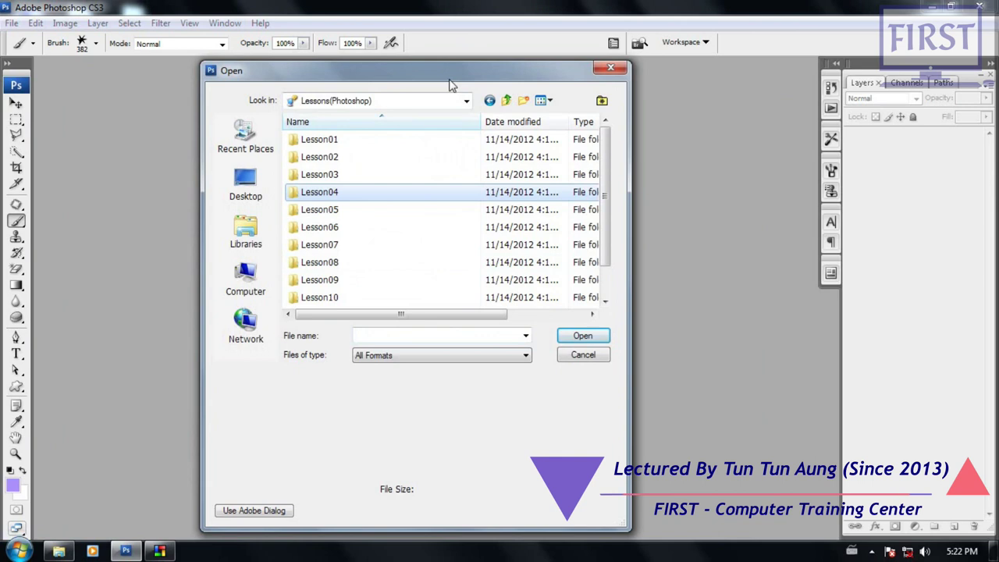
pyautogui.moveTo(461, 81); pyautogui.dragTo(449, 81)
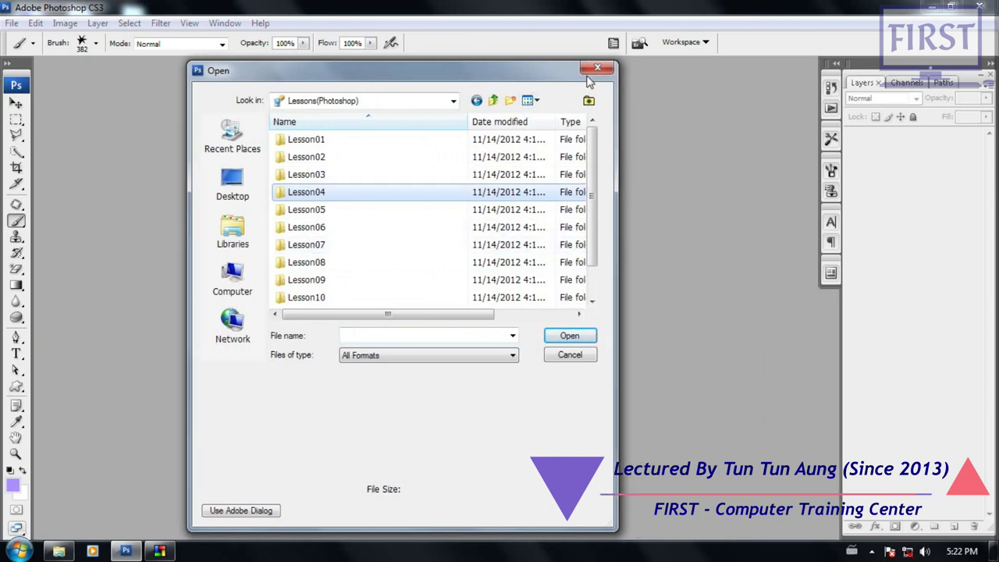